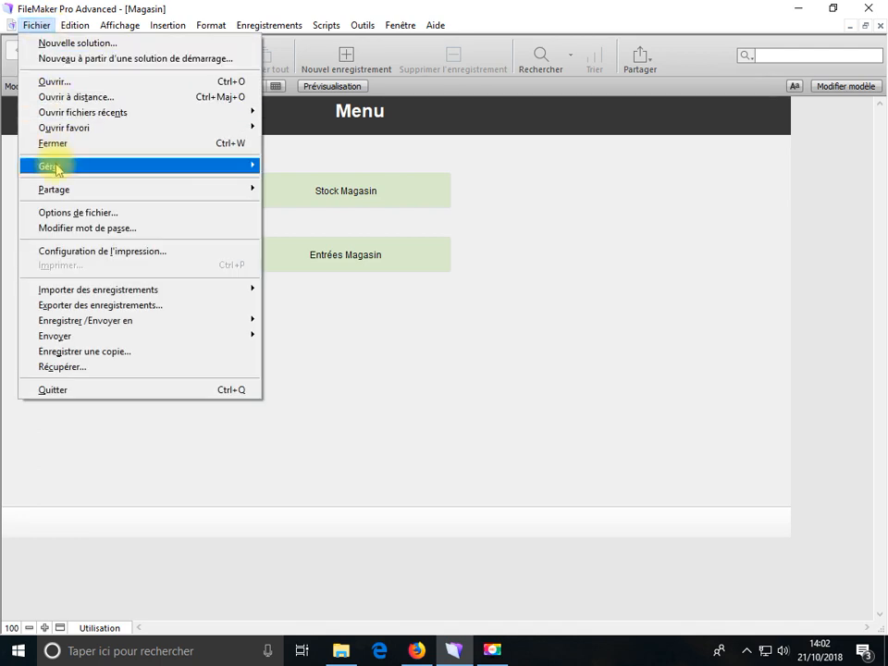
Open the database field definitions and display the fields of the Entrées table
mouse_move(50, 169)
click(281, 175)
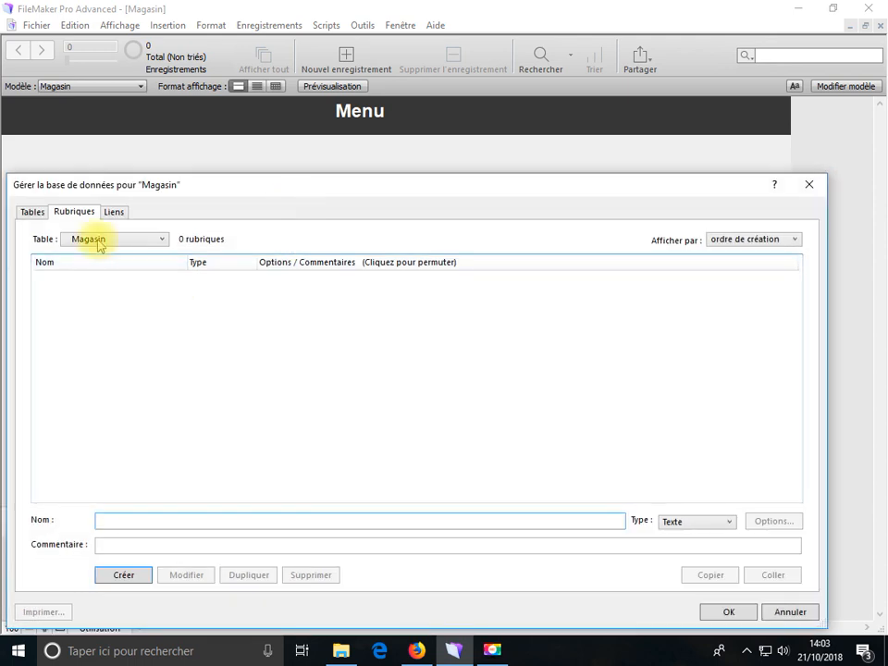
click(100, 242)
click(103, 307)
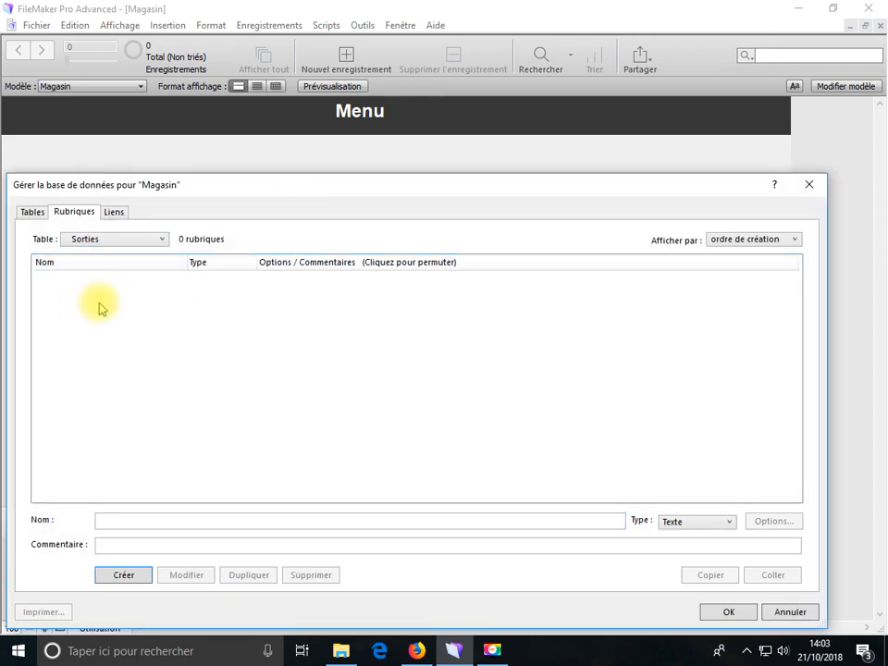
click(109, 239)
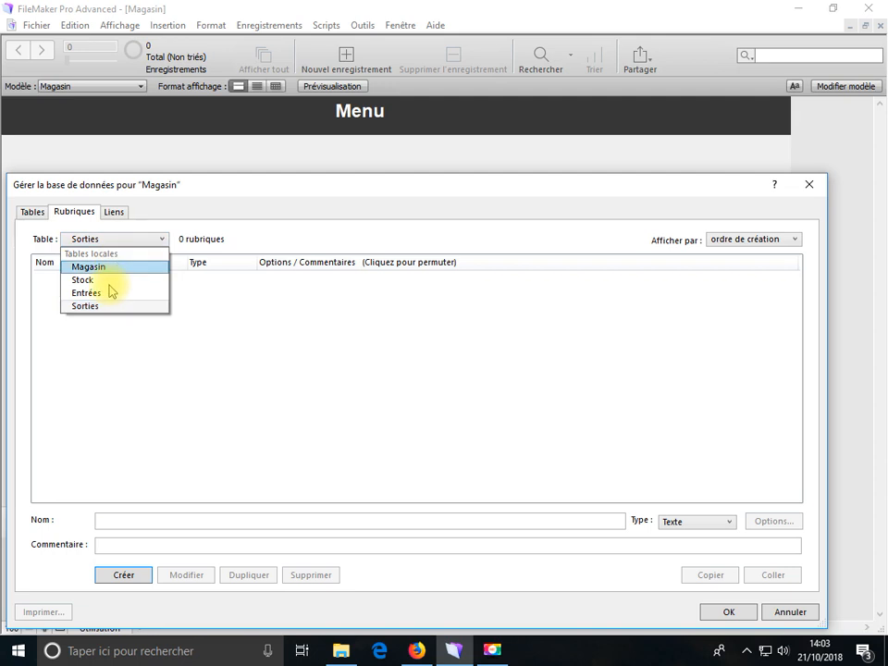
click(103, 293)
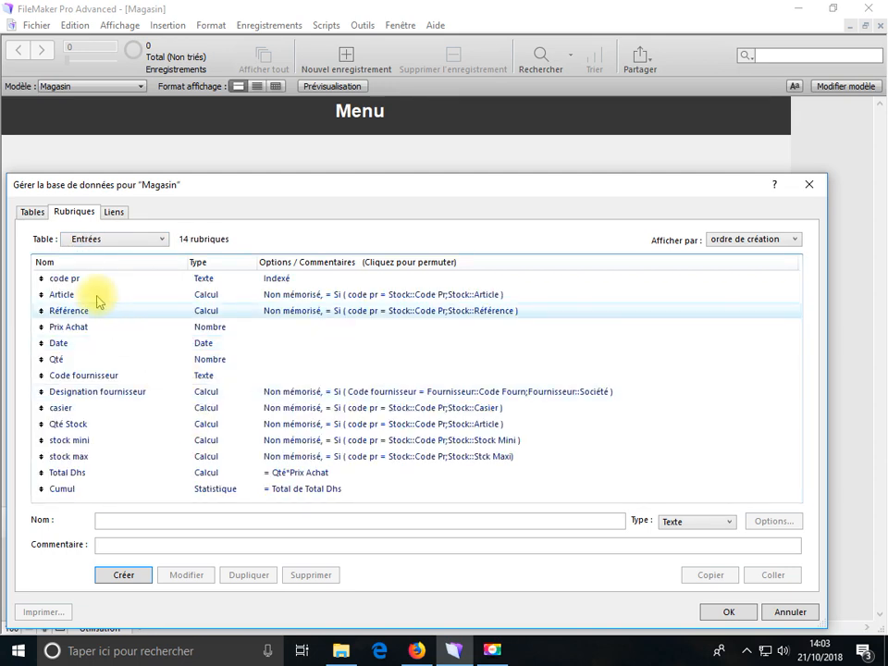
Copy all fields of the Entrées table, from code pr to Cumul, and paste them into the Sorties table
click(87, 281)
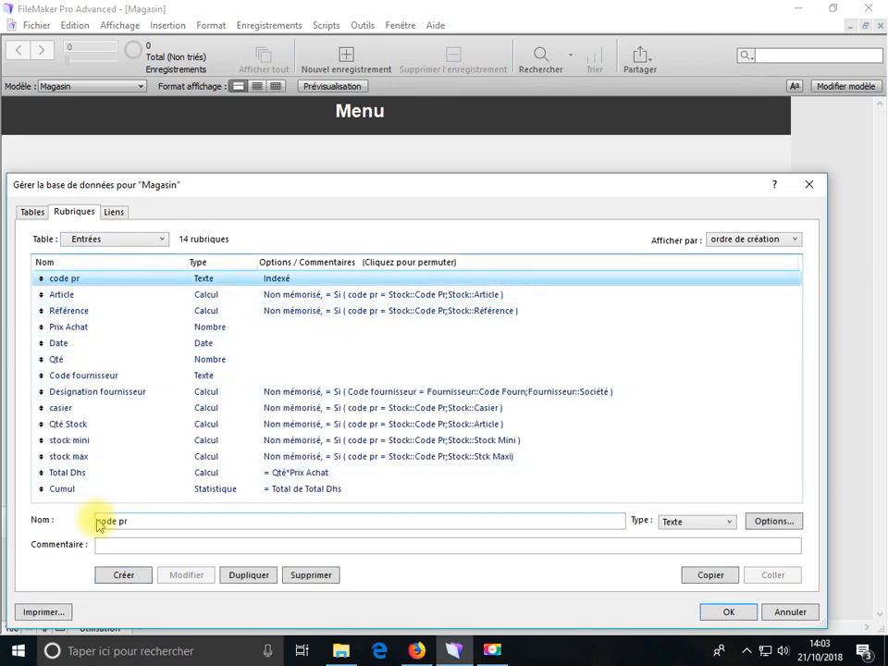
shift+click(59, 488)
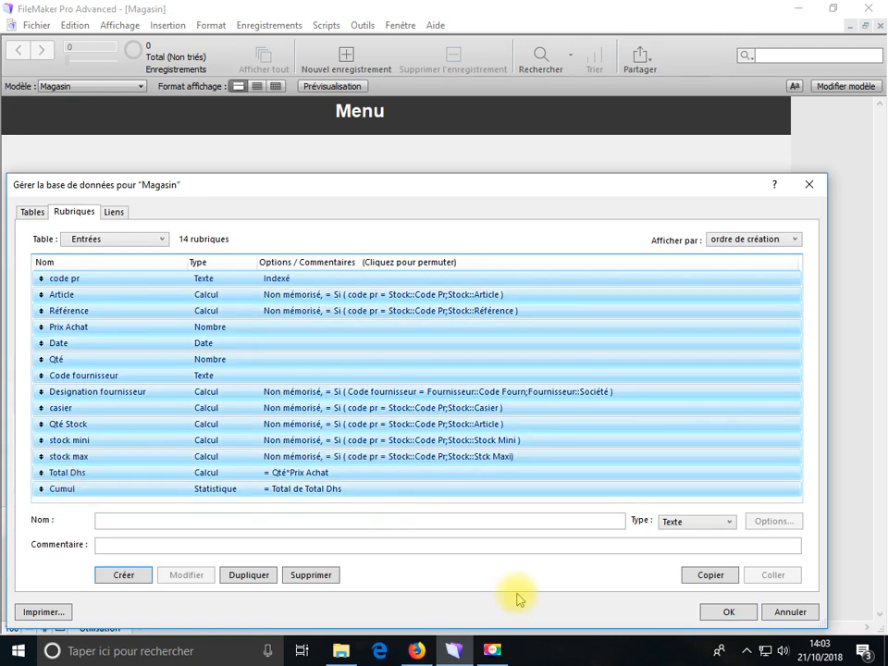
click(700, 576)
click(89, 238)
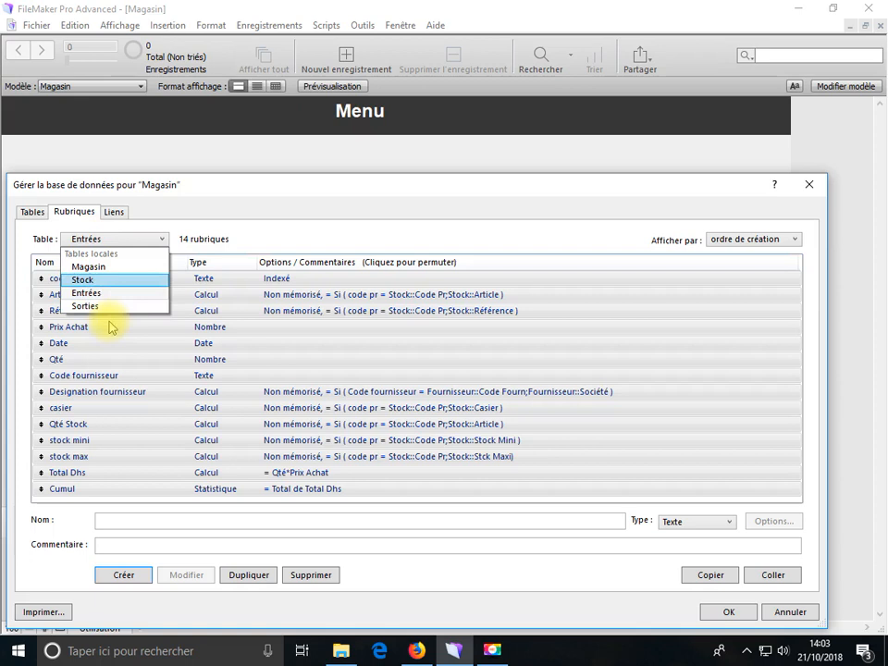
click(86, 306)
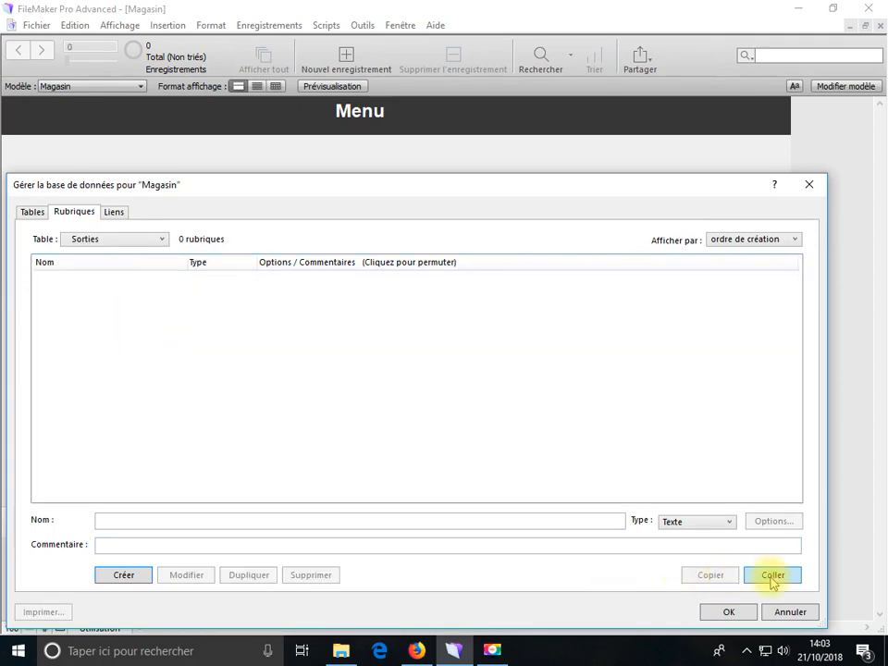
click(774, 575)
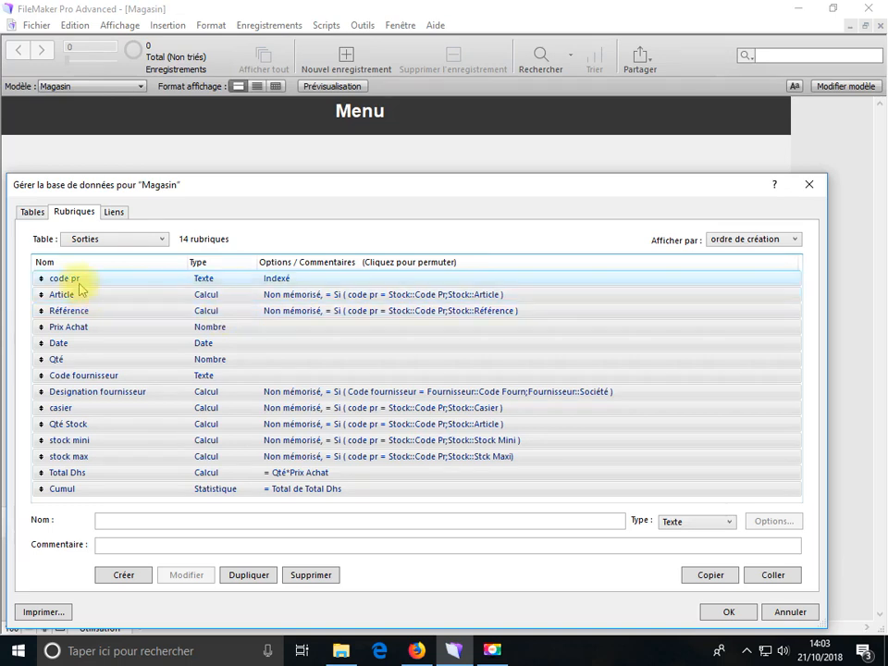
Change the type of the Prix Achat field in Sorties to Calcul and open its formula for editing
click(178, 329)
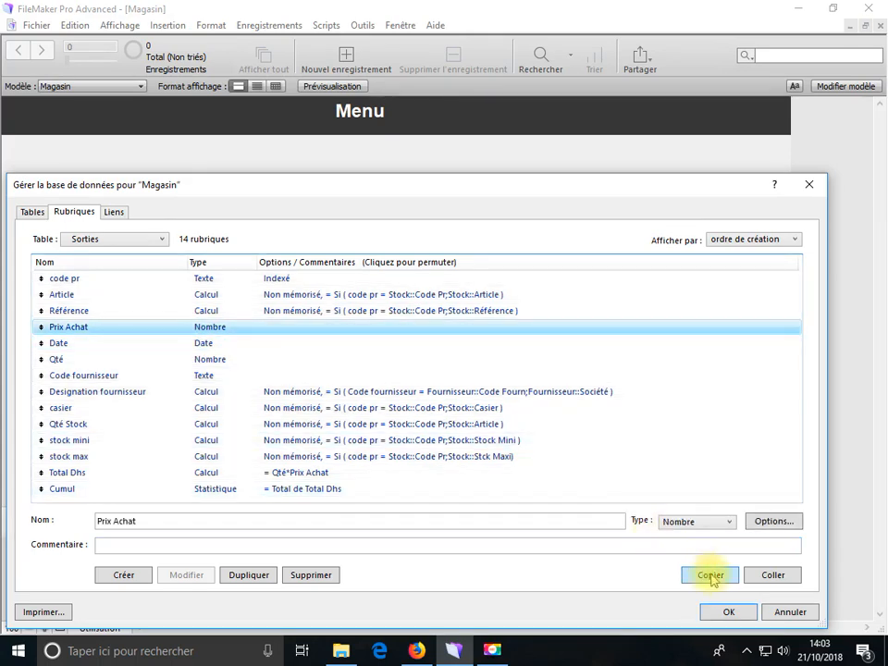
click(703, 524)
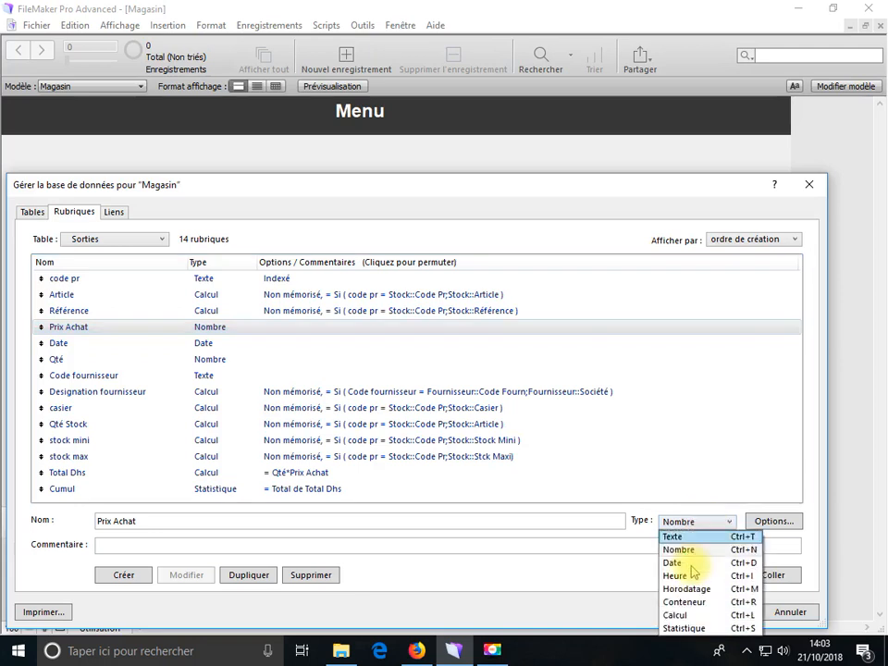
click(683, 616)
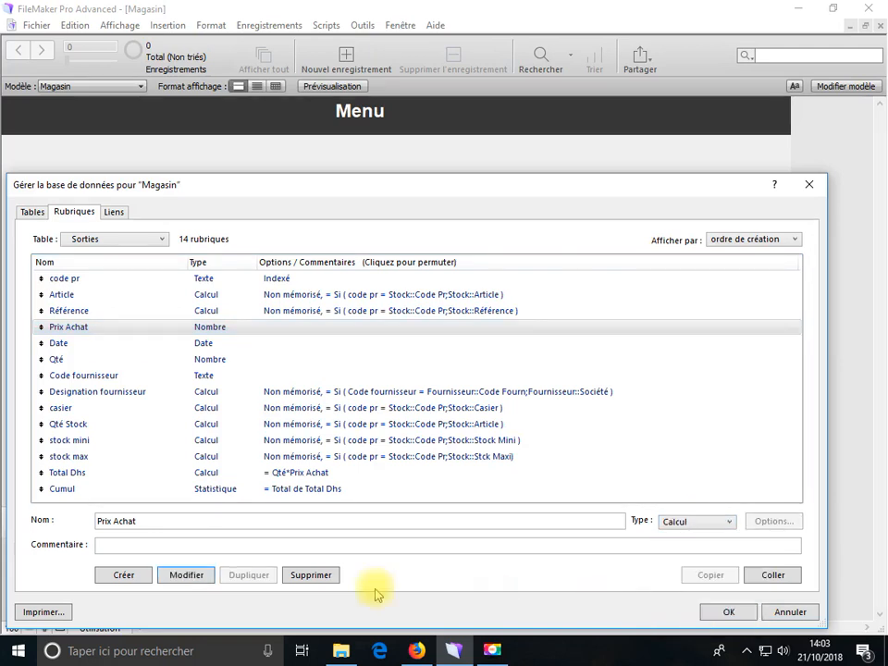
click(192, 575)
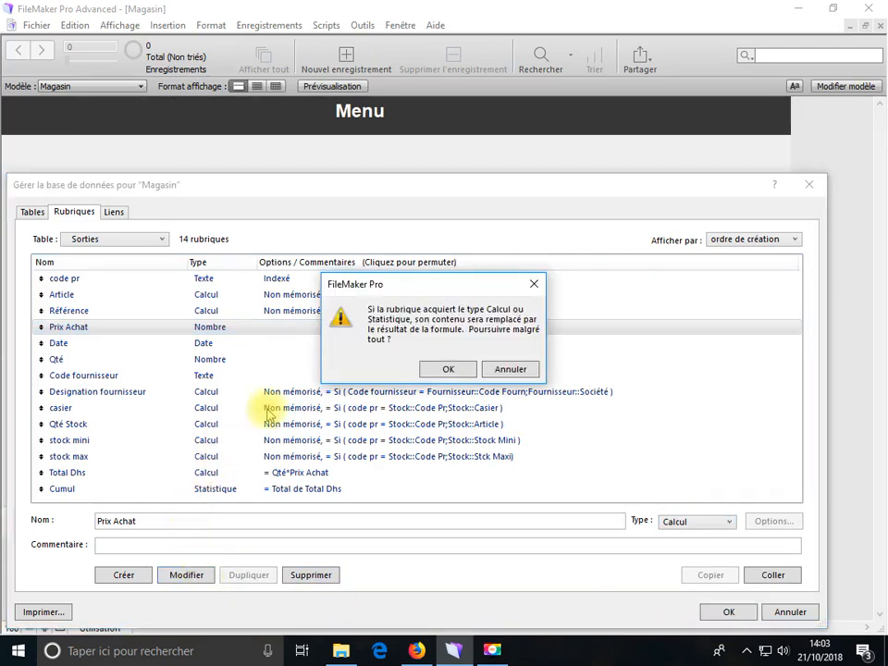
click(435, 370)
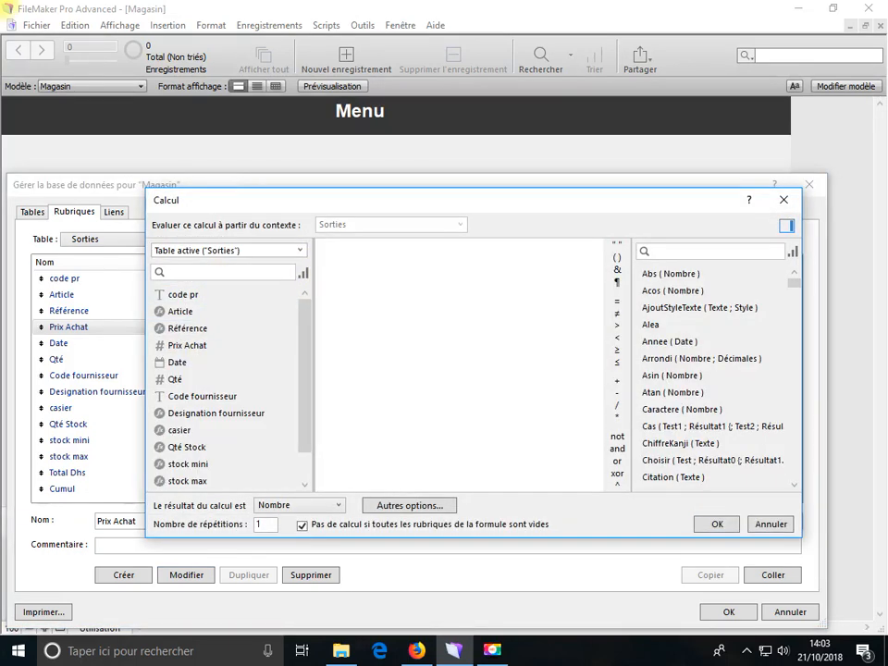
Start the Prix Achat formula with a Si function testing whether code pr = Entrées::code pr
text(si)
click(328, 266)
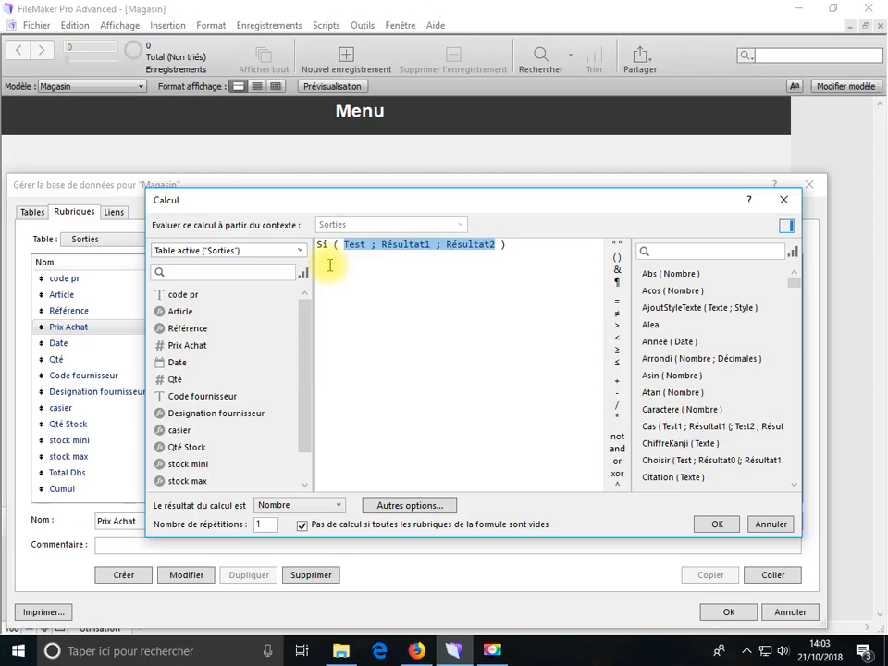
double_click(185, 296)
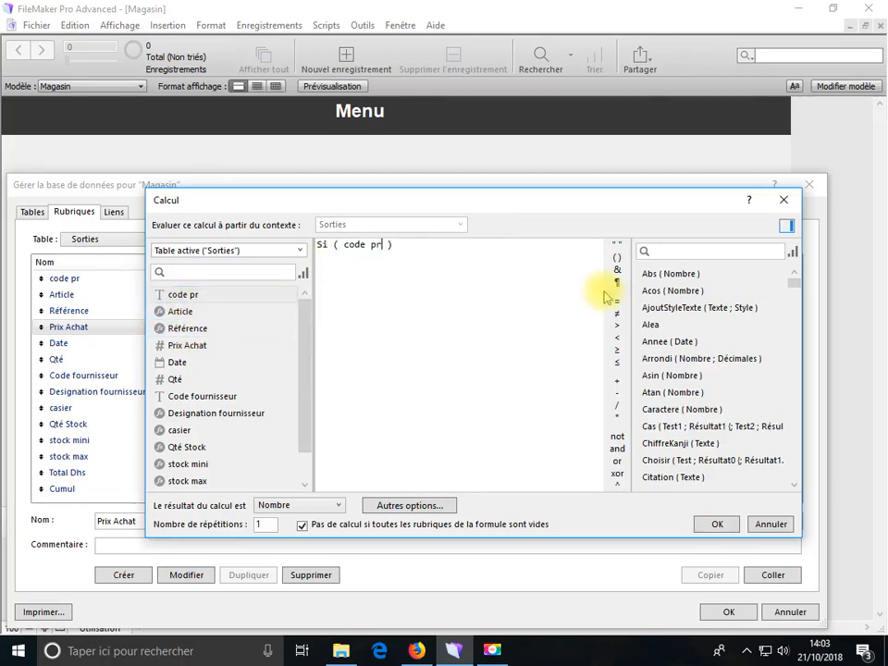
click(617, 301)
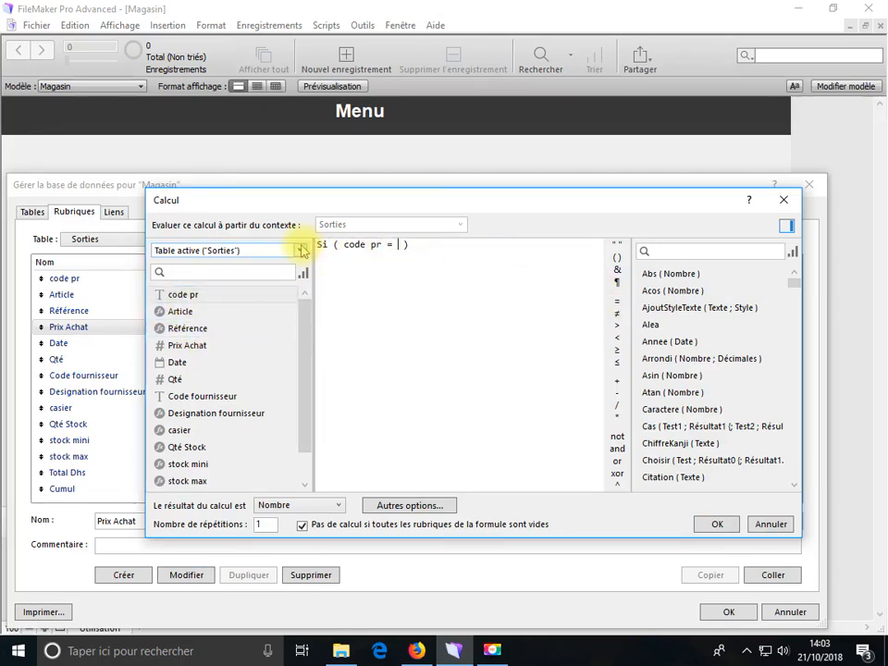
click(301, 249)
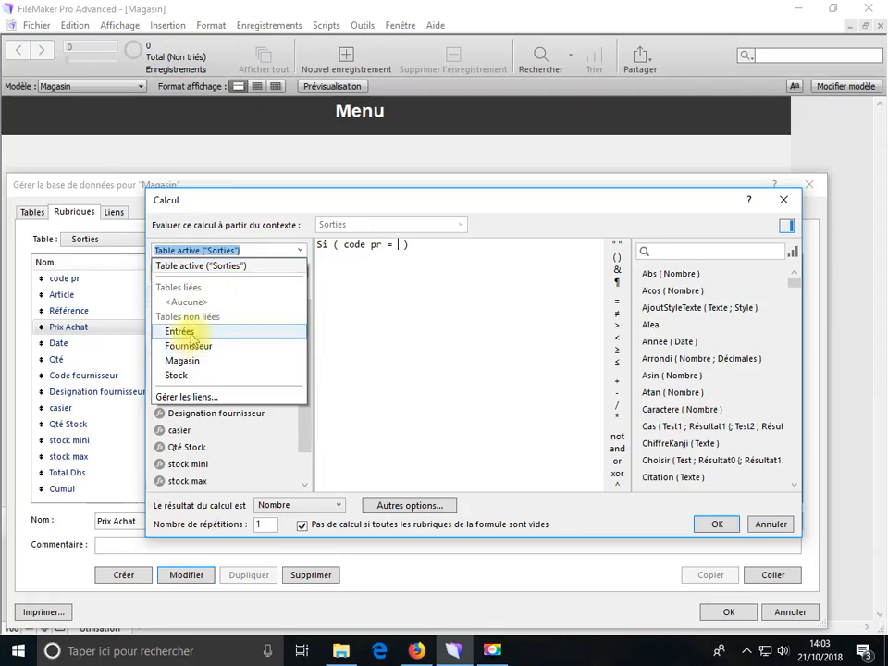
click(192, 340)
double_click(196, 295)
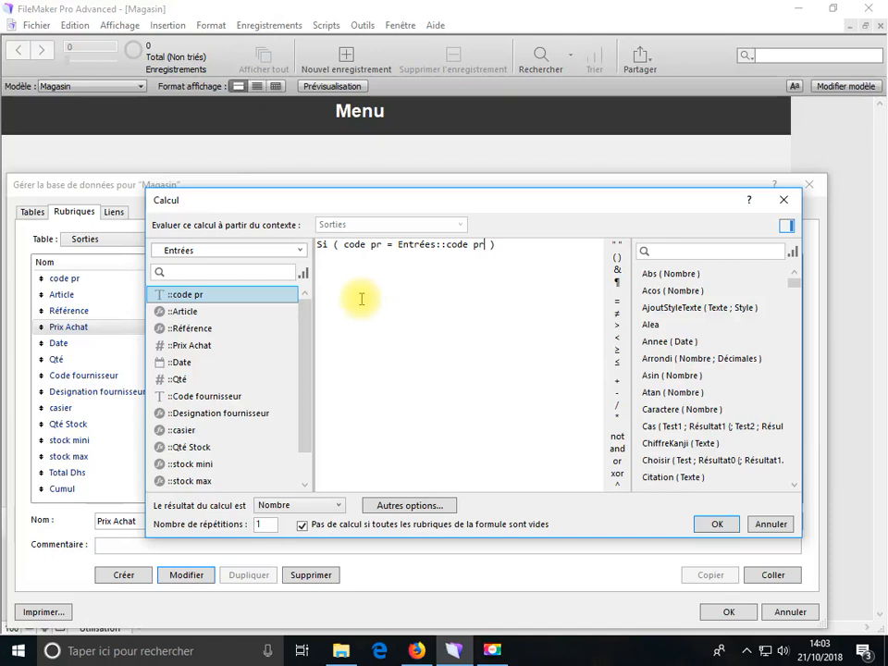
Add Entrées::Prix Achat as the result of the Si function and try to validate the formula
click(492, 246)
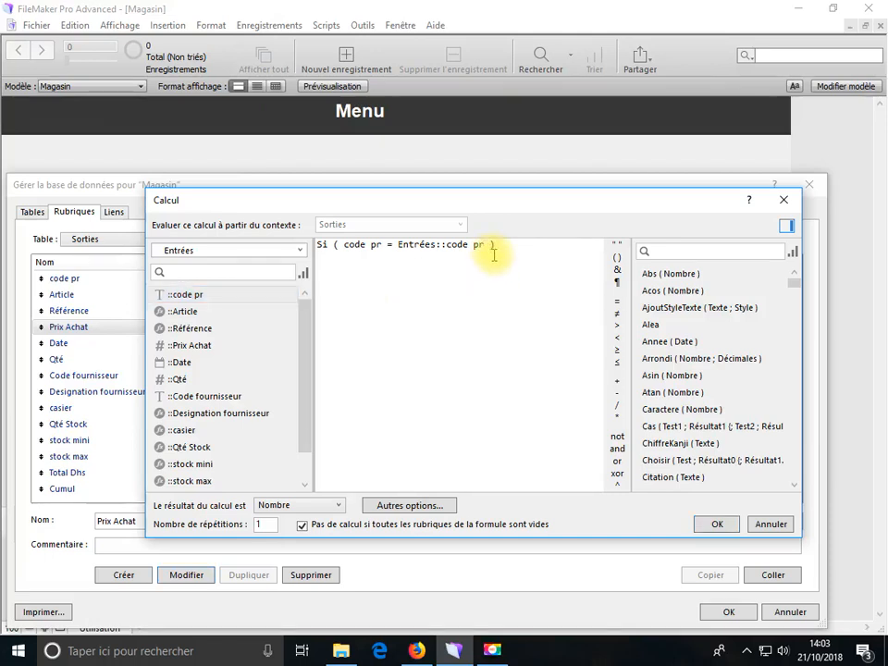
text(;)
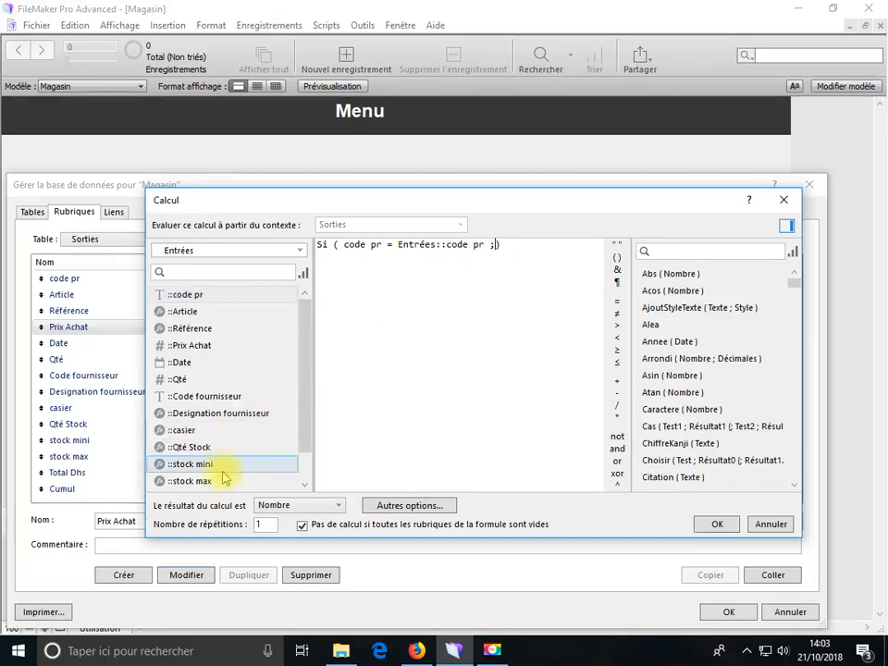
double_click(196, 346)
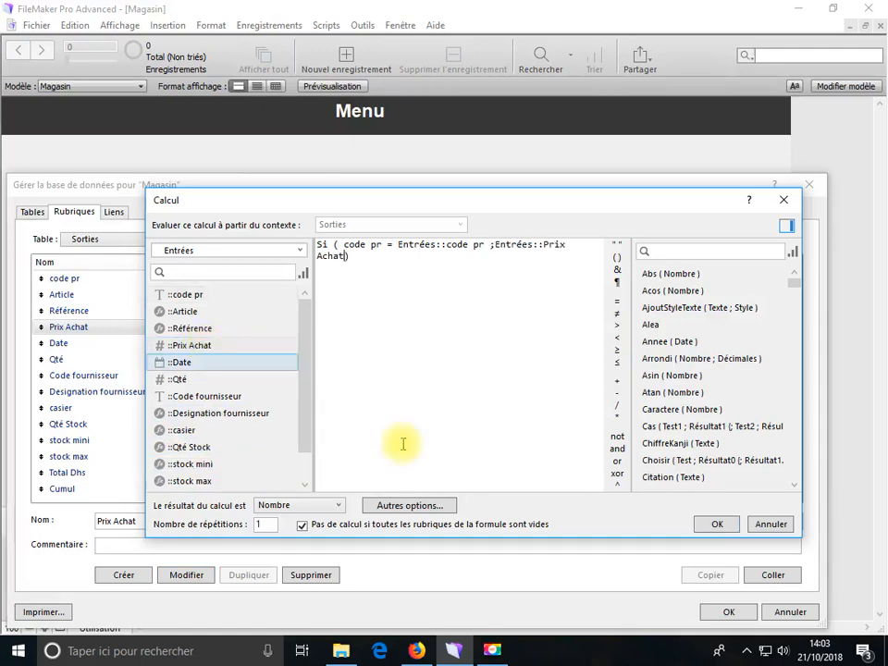
click(717, 524)
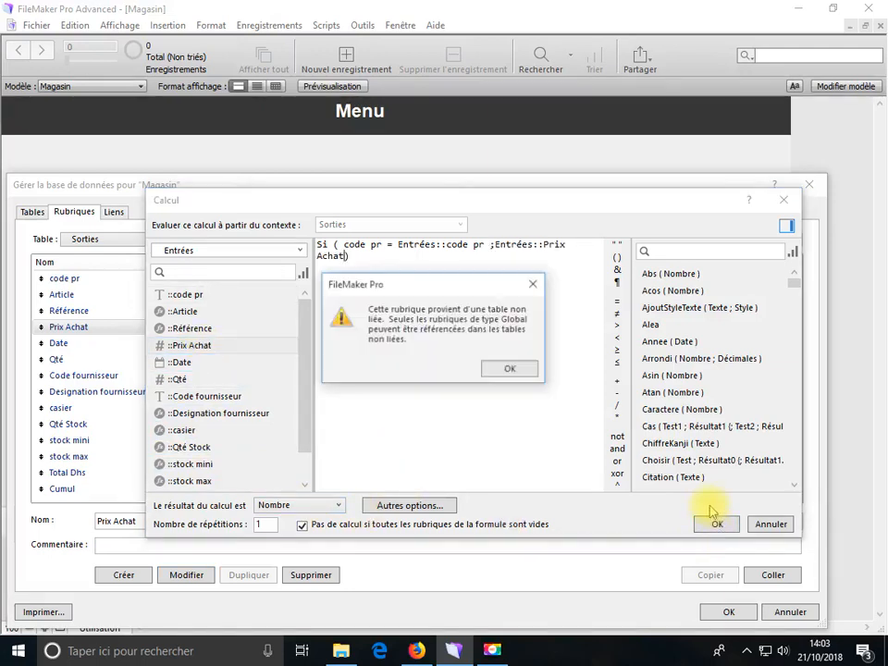
click(510, 368)
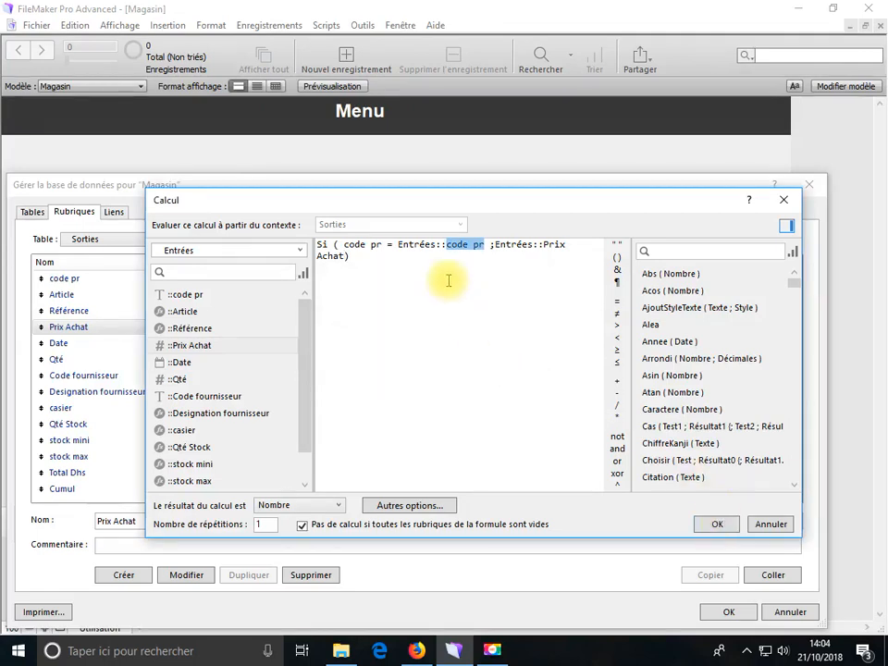
Replace the Entrées::code pr reference in the formula with a freshly inserted one and try to validate it again
drag(396, 245, 470, 248)
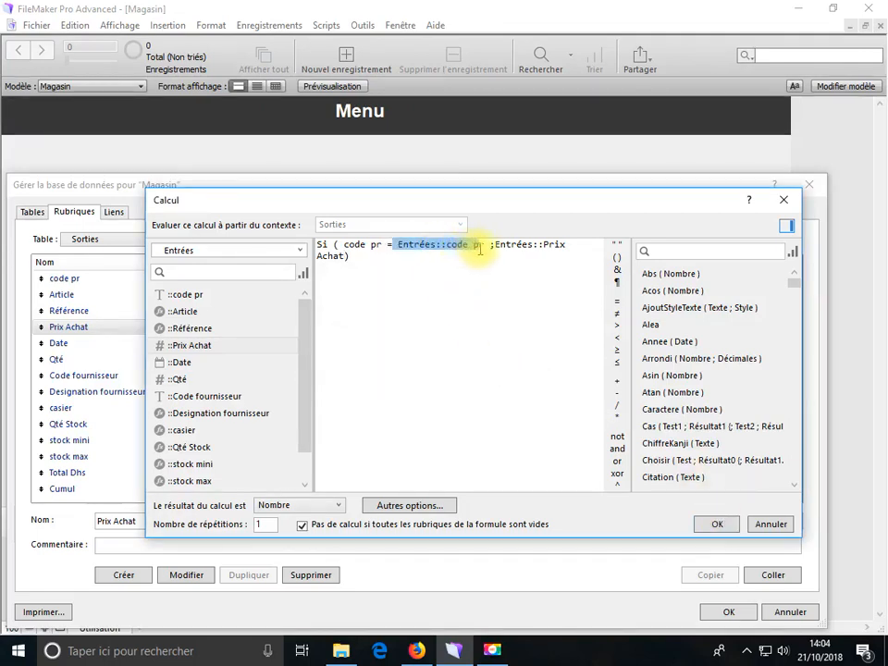
double_click(185, 295)
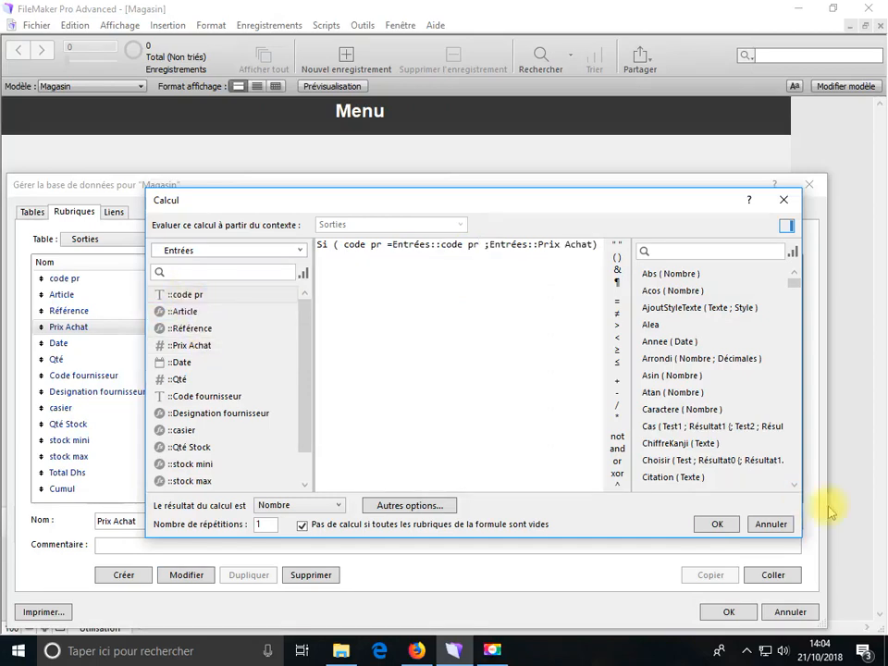
click(718, 524)
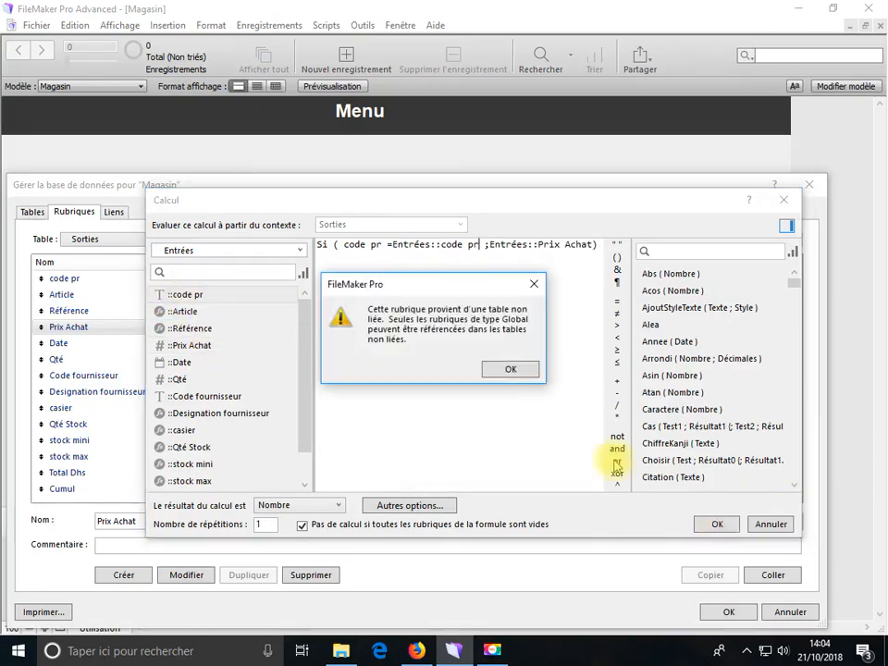
click(511, 370)
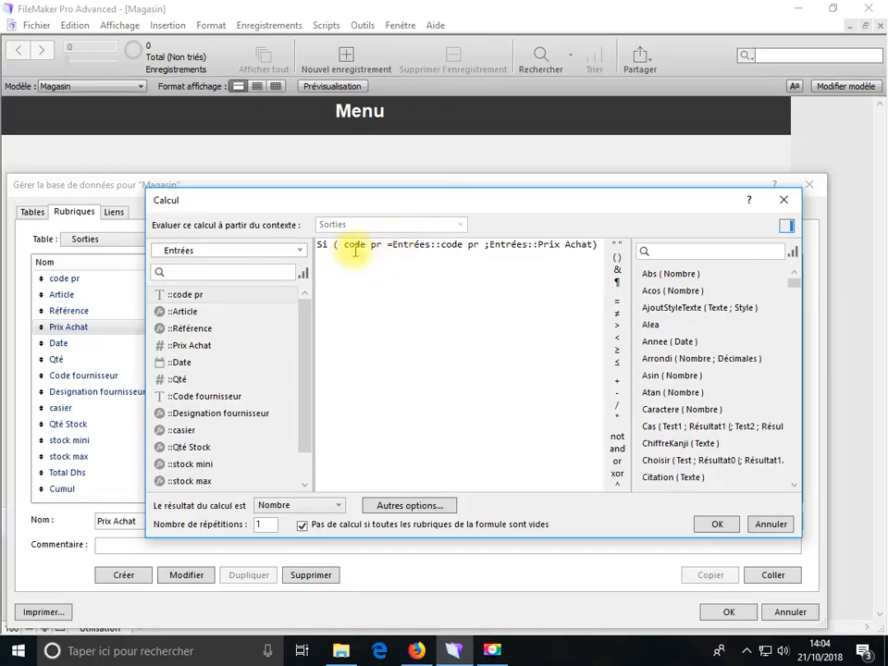
Reinsert code pr from the active Sorties table as the tested field, try validating the formula, and abandon the calculation
drag(355, 246, 343, 246)
click(301, 252)
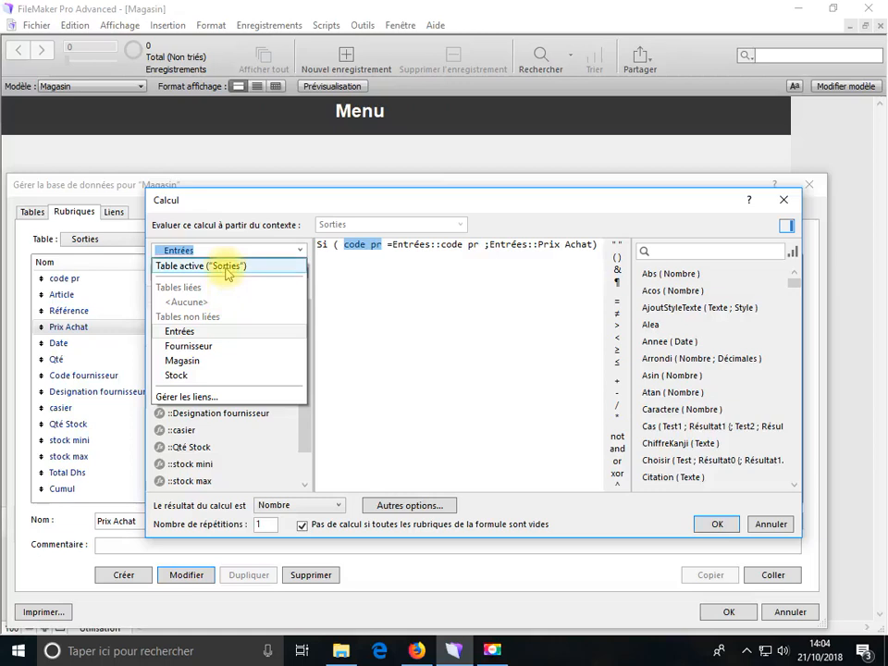
click(198, 266)
double_click(198, 299)
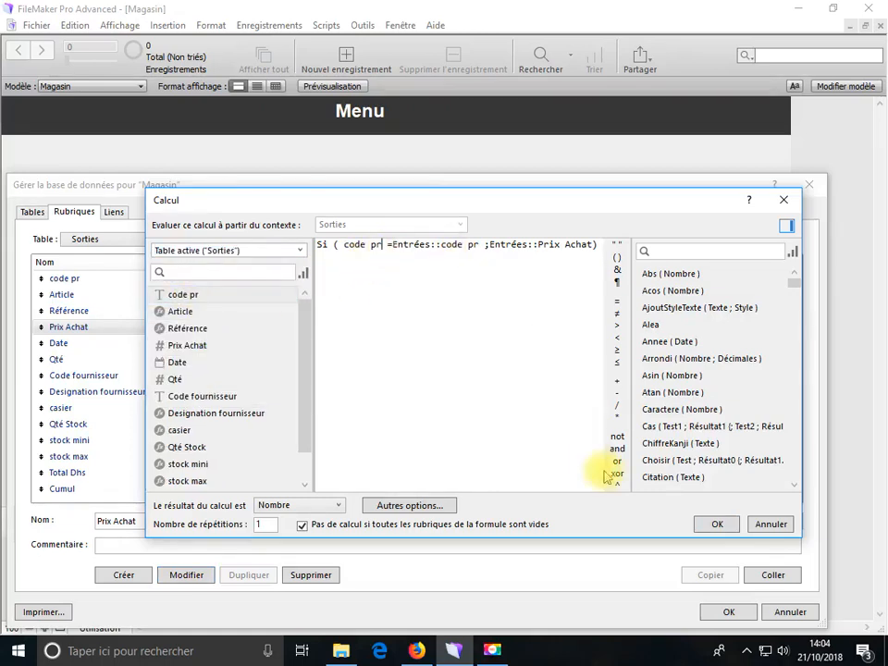
click(719, 525)
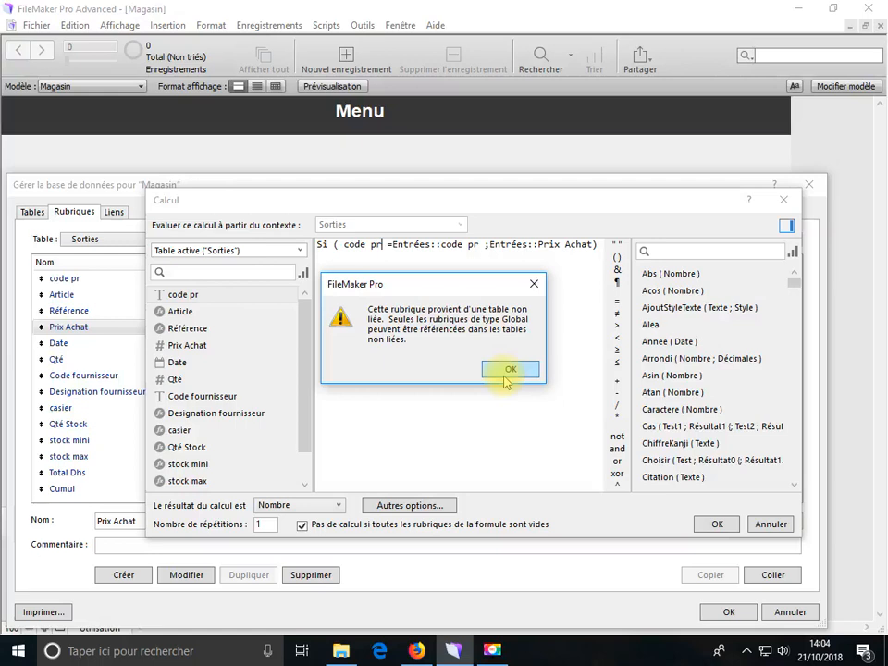
click(508, 370)
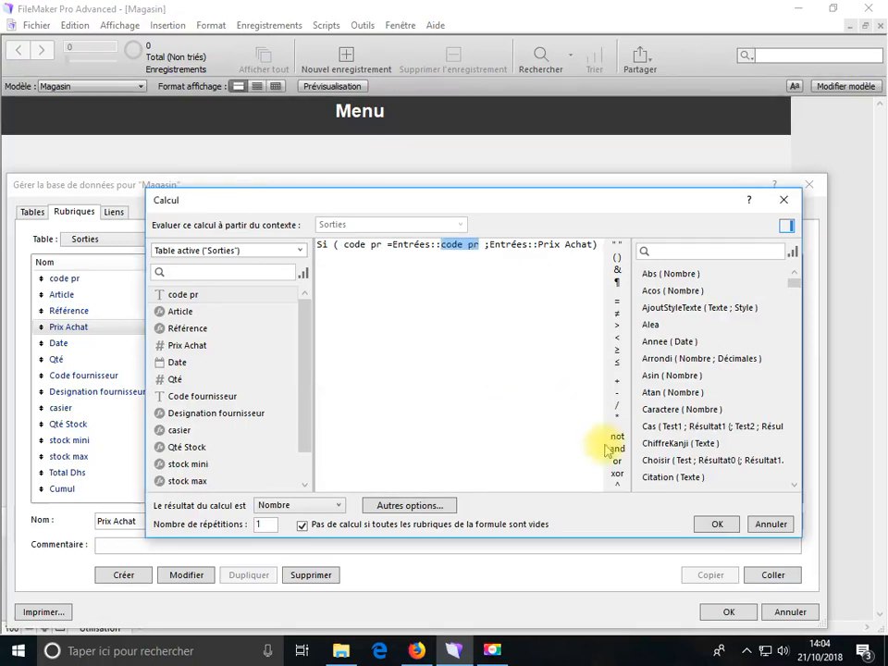
click(771, 524)
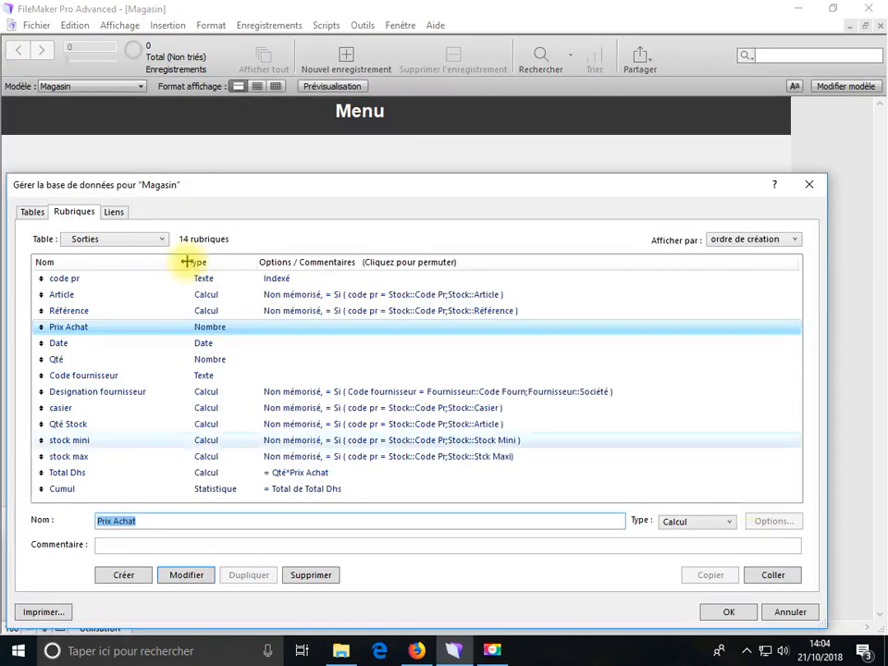
Save the change of Prix Achat to a calculation, using only code pr as its formula
click(111, 213)
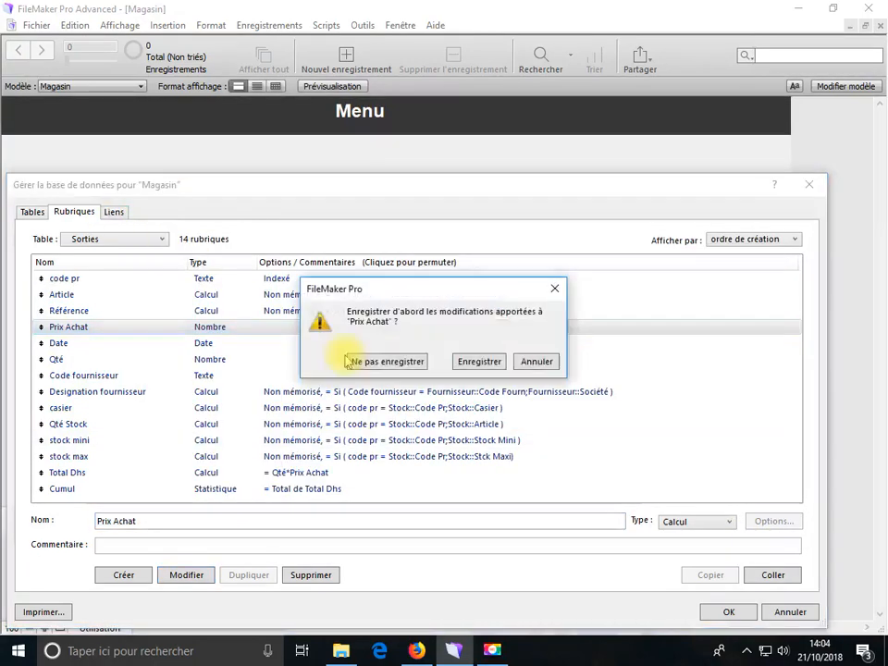
click(478, 362)
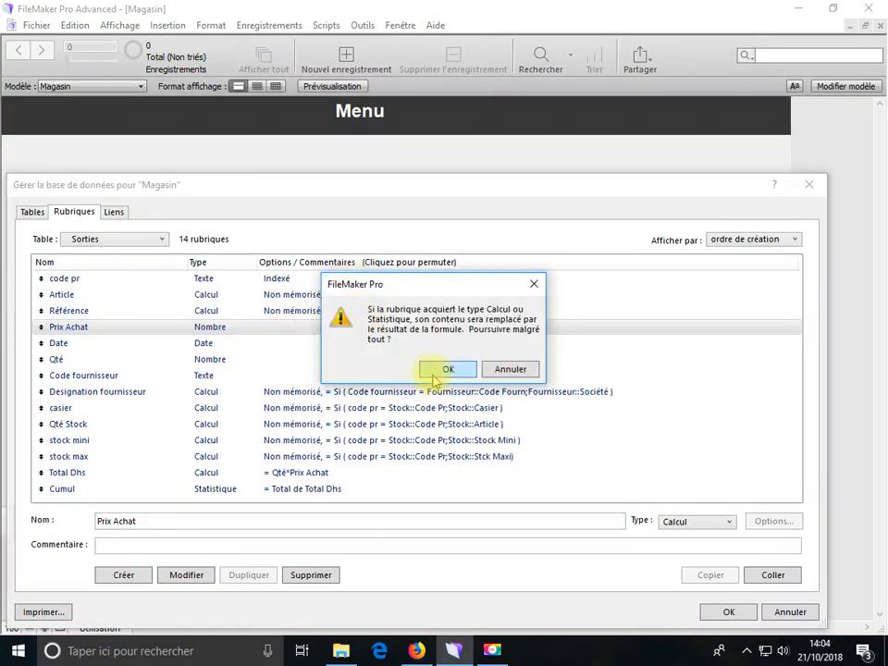
click(436, 371)
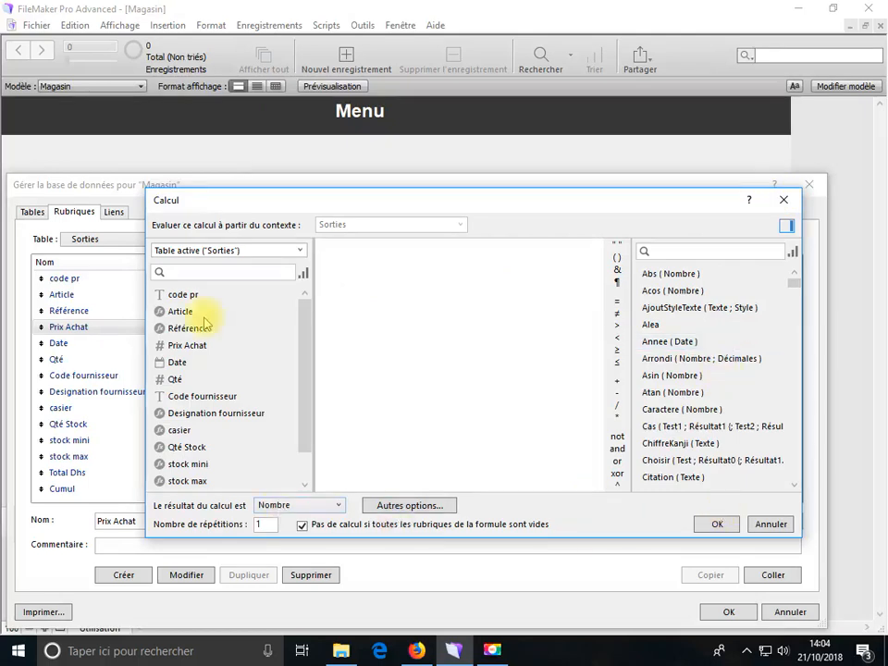
double_click(178, 294)
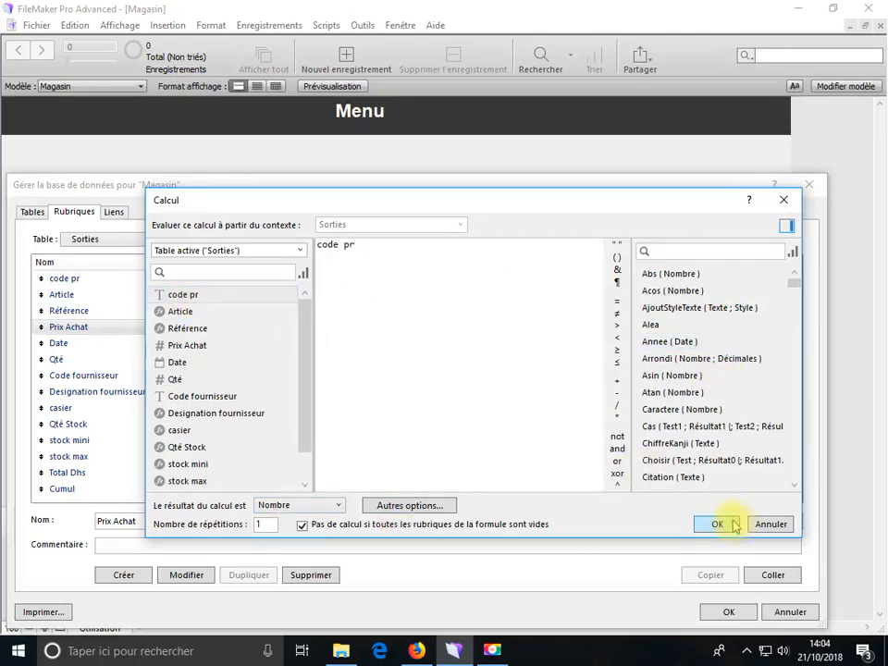
click(733, 525)
Reposition the Sorties table in the relationship graph and link its code pr to code pr in Entrées
click(113, 212)
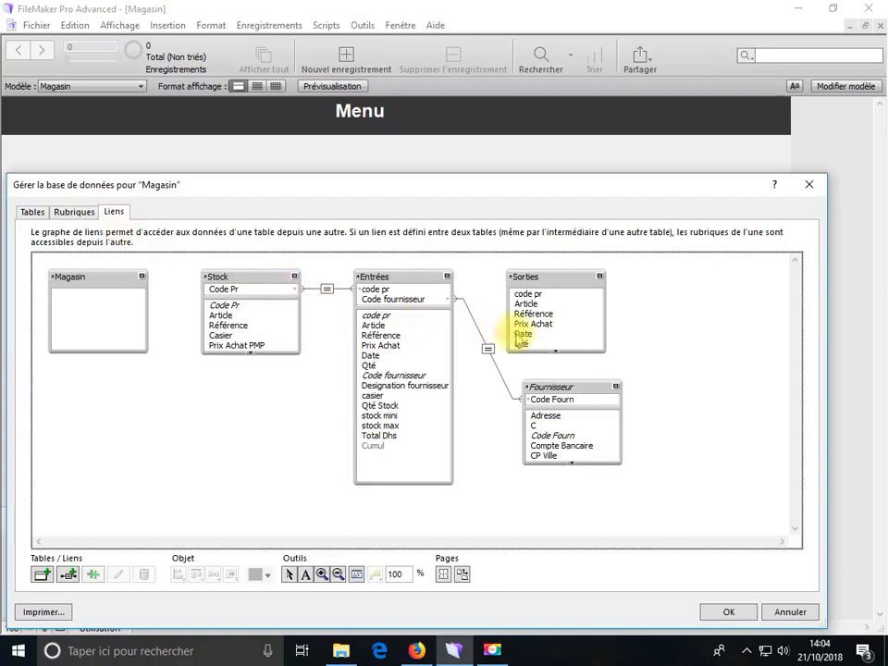
drag(556, 277, 543, 275)
mouse_move(271, 418)
mouse_down()
mouse_move(250, 413)
mouse_move(266, 407)
mouse_move(331, 292)
mouse_move(376, 292)
mouse_up()
click(235, 419)
Replace the Prix Achat formula in Sorties with a Si function testing whether code pr = Entrées::code pr
click(65, 217)
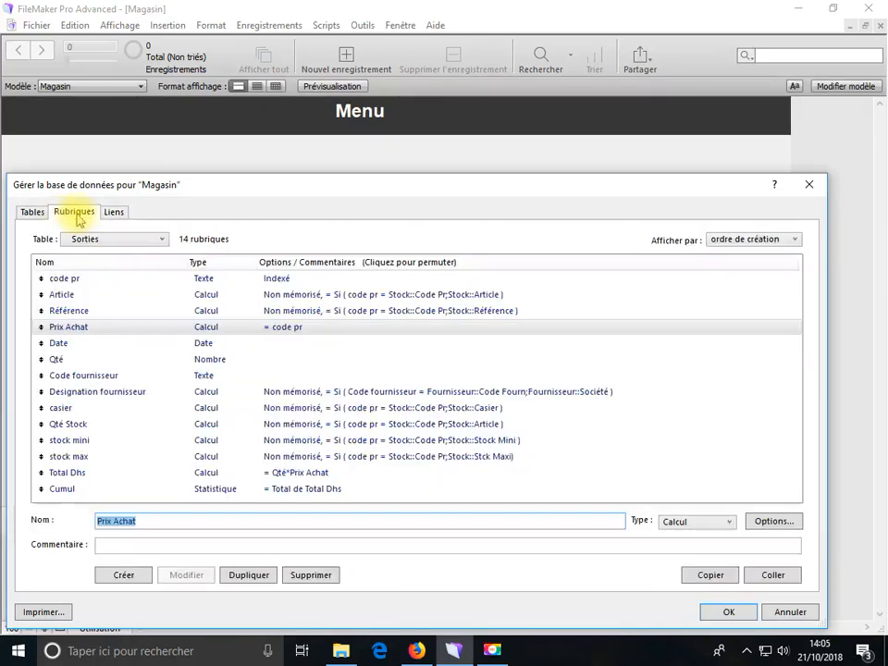
double_click(102, 328)
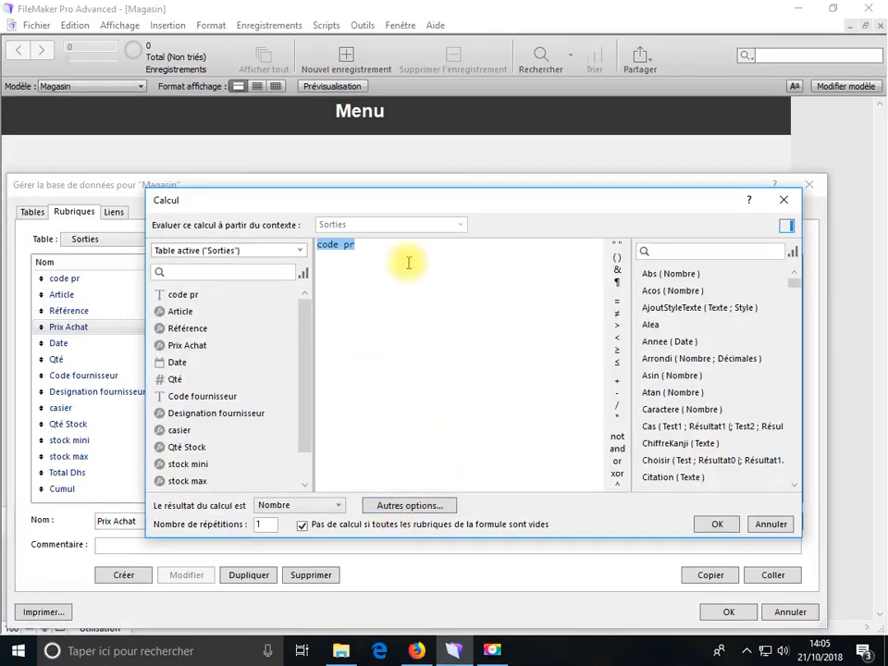
text(si)
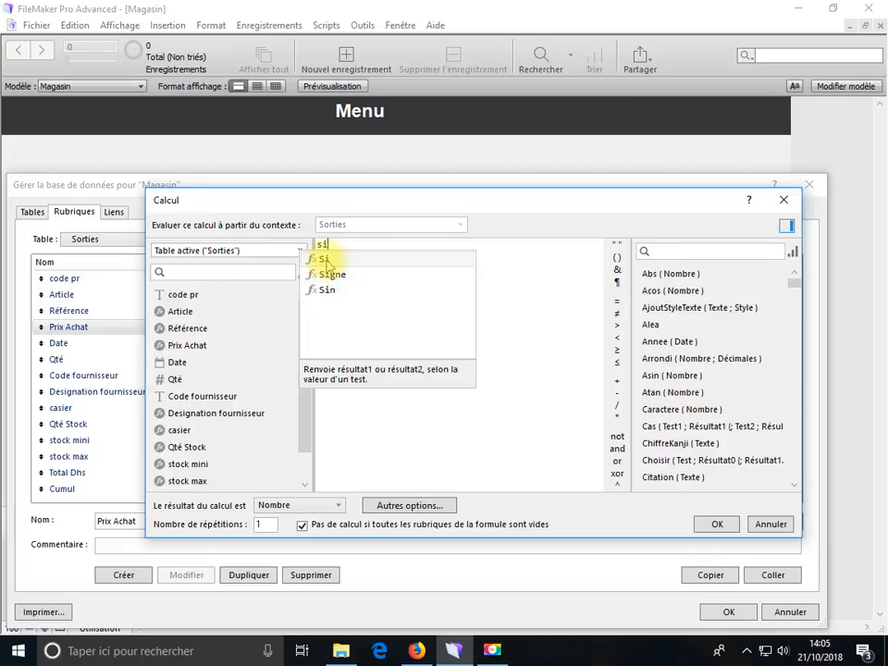
click(325, 260)
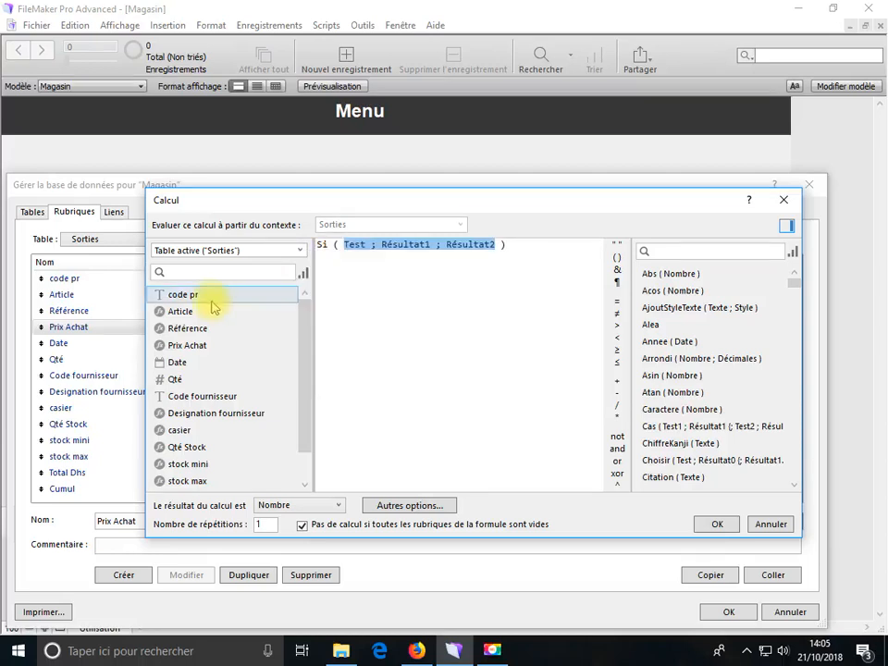
double_click(193, 294)
click(617, 305)
click(304, 252)
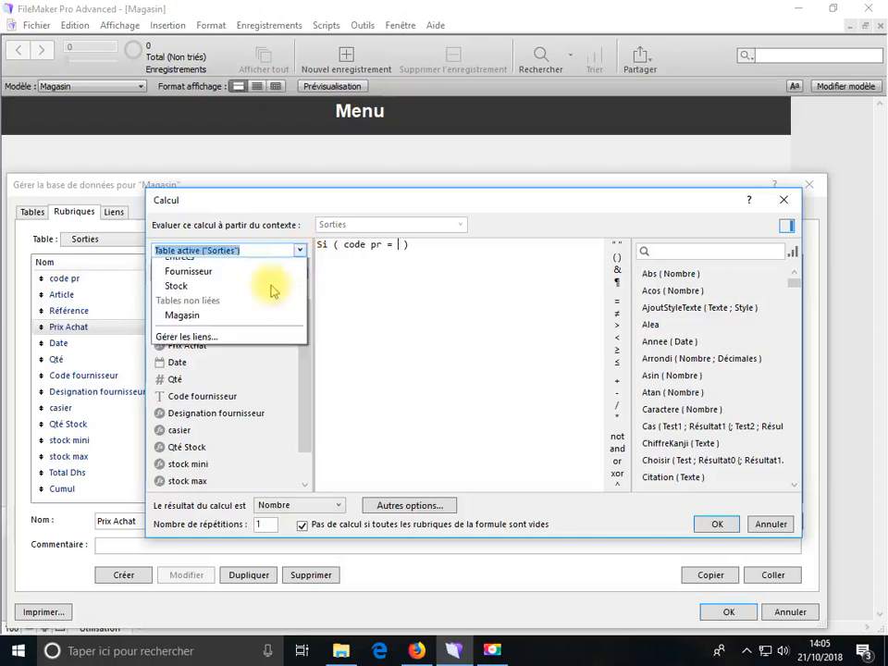
click(222, 301)
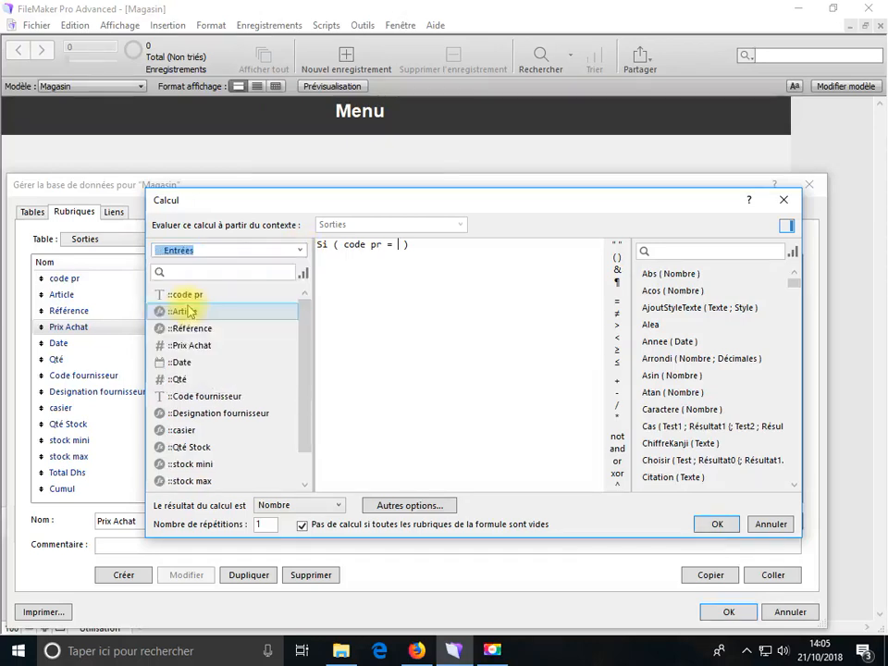
double_click(185, 294)
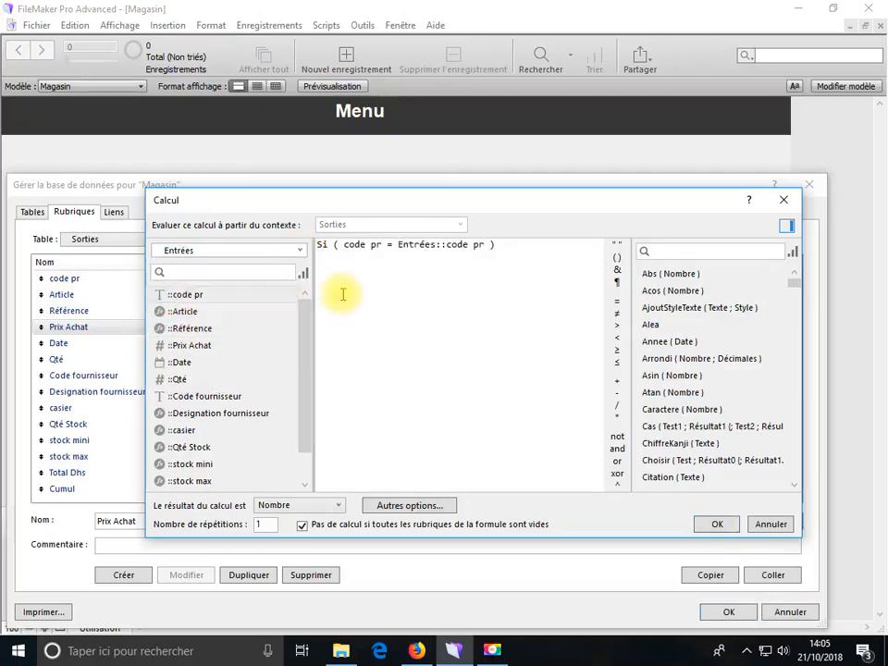
Add Entrées::Prix Achat as the result of the Si function, validate the formula and save the database definition
text(;)
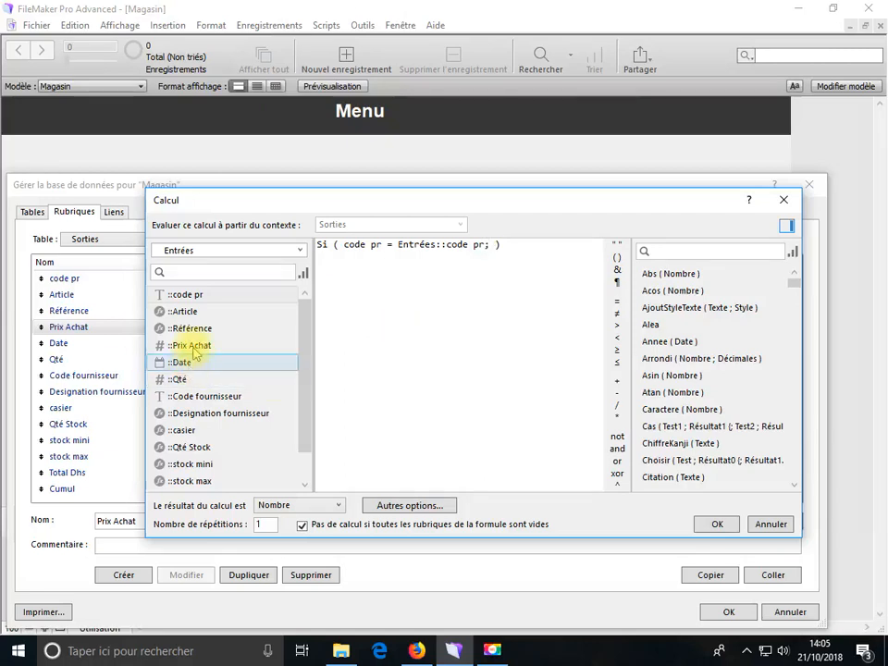
double_click(192, 346)
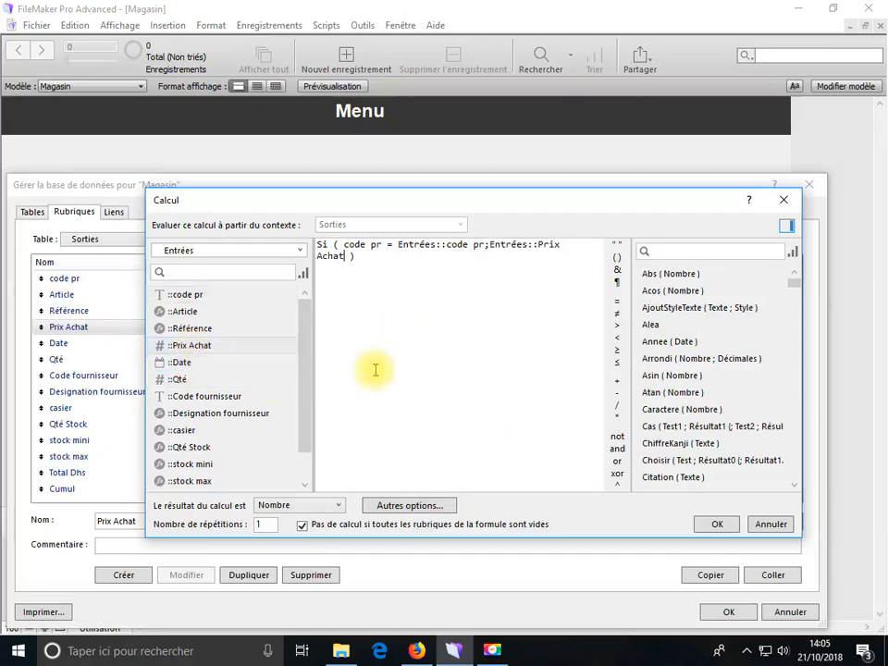
click(711, 524)
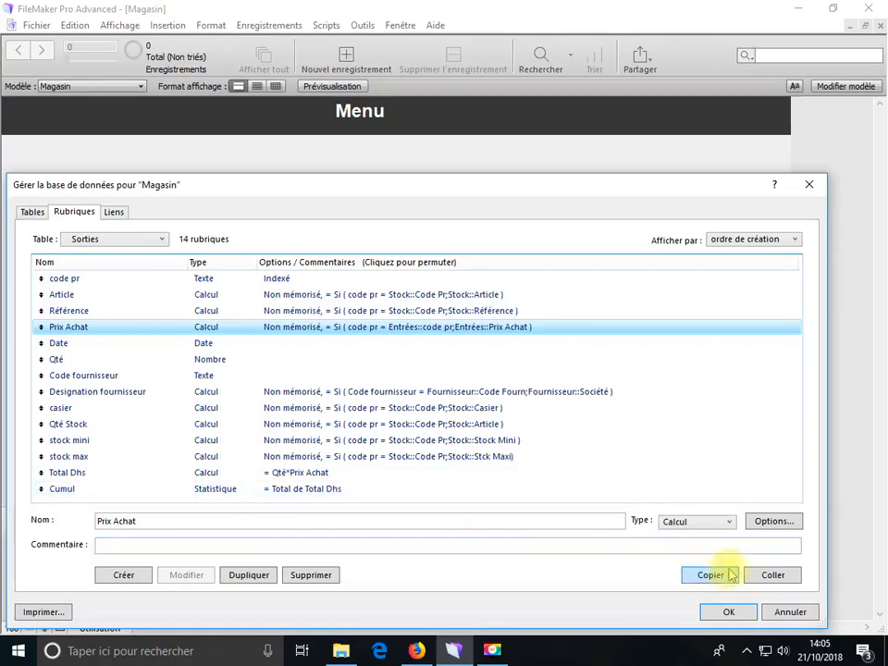
click(731, 611)
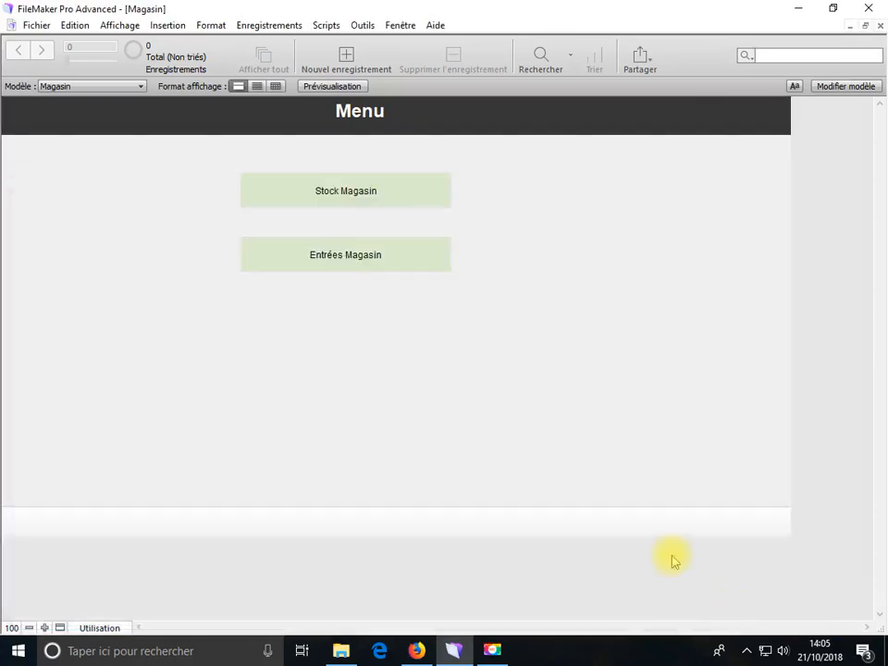
Duplicate the Entrées Magasin button below itself on the Menu layout and label the copy Sorties Magasin
click(109, 629)
click(103, 591)
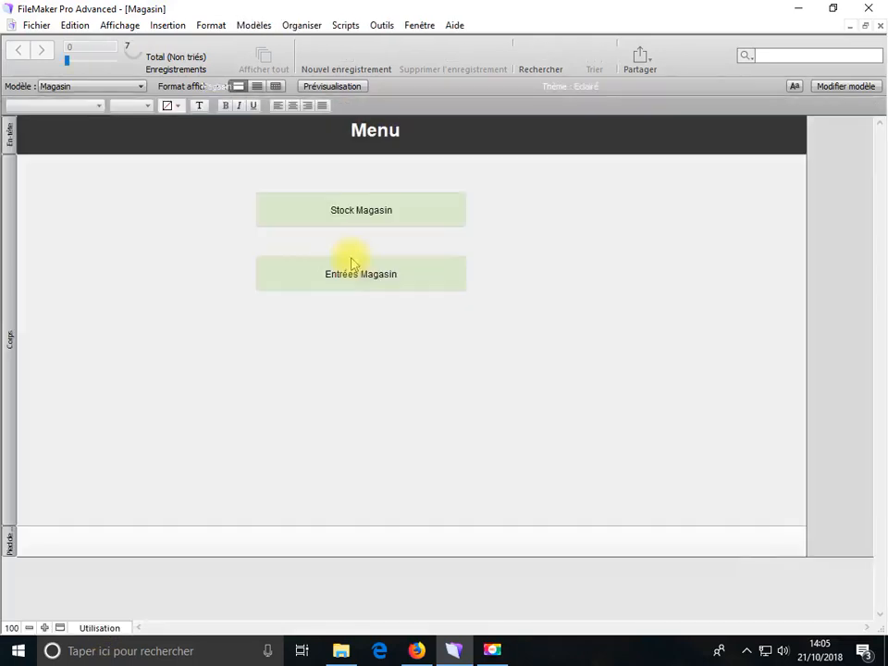
drag(343, 289, 330, 324)
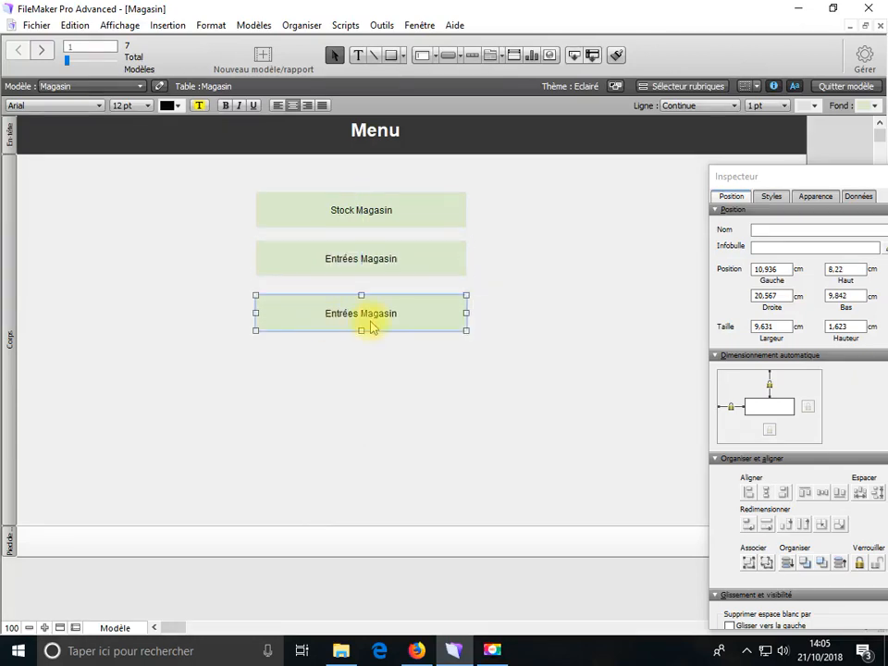
double_click(371, 324)
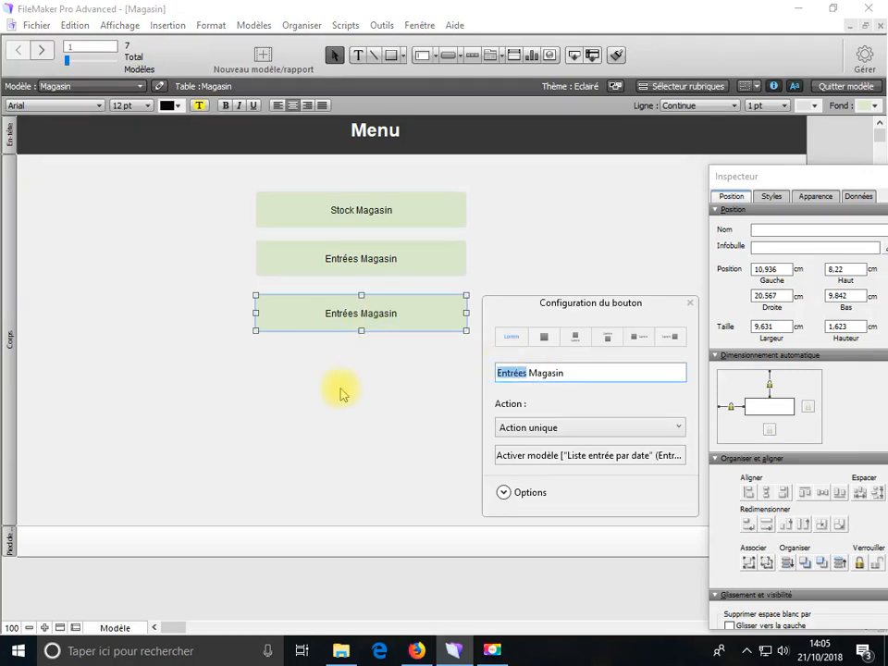
text(Sorti)
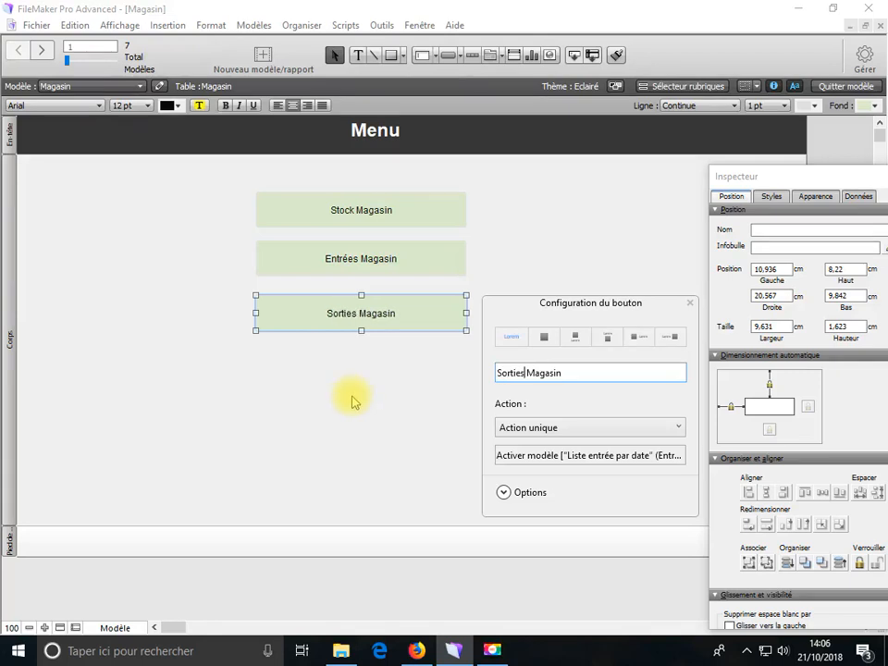
click(396, 398)
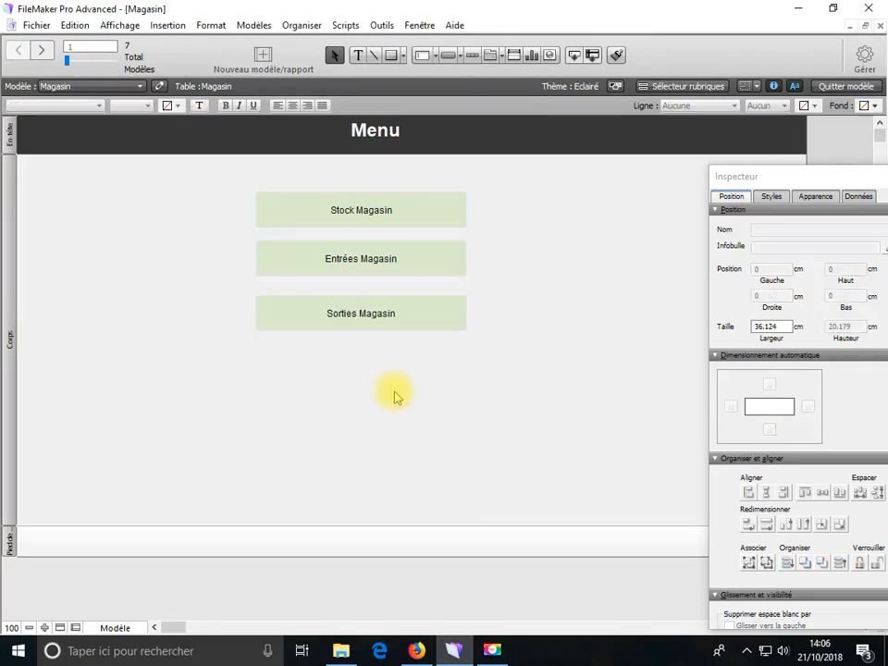
Change the Sorties Magasin button's Activer modèle action to open the Sorties layout
double_click(378, 328)
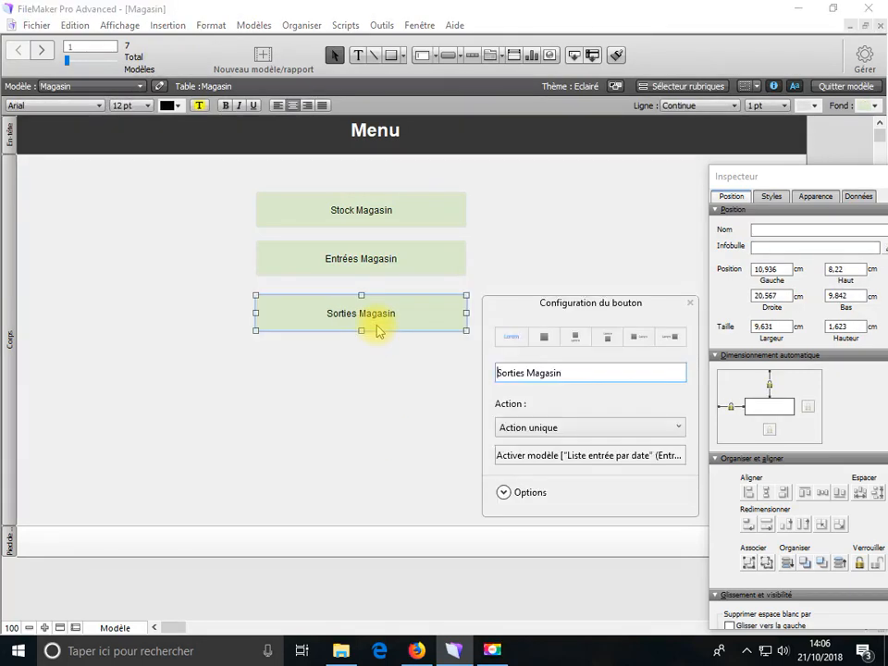
click(540, 457)
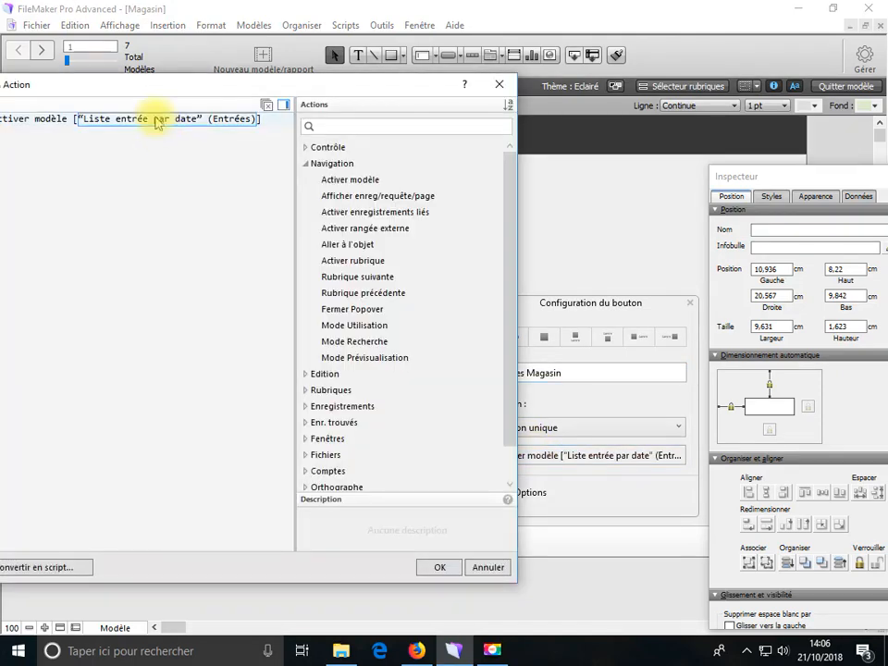
click(157, 123)
click(93, 137)
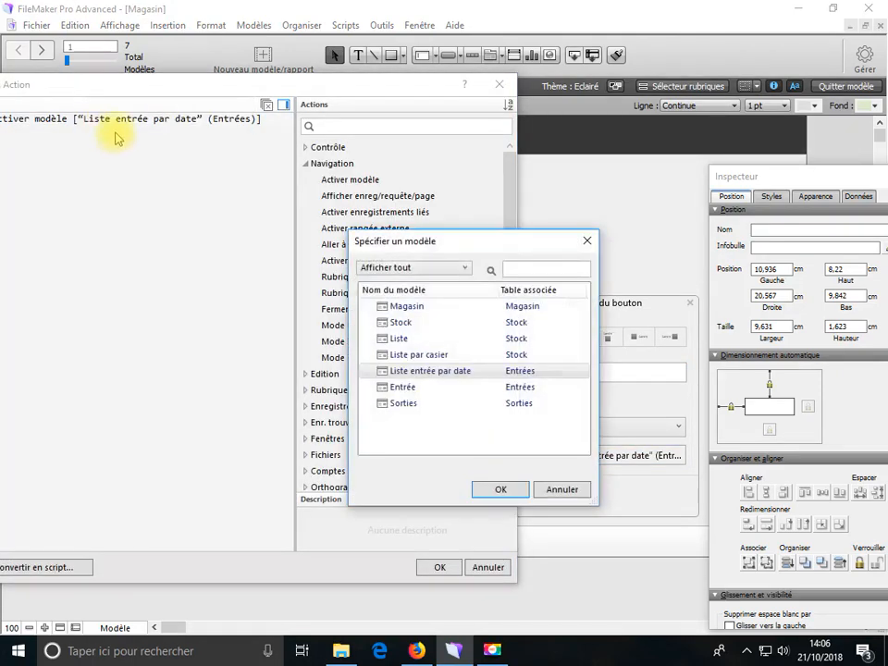
click(418, 403)
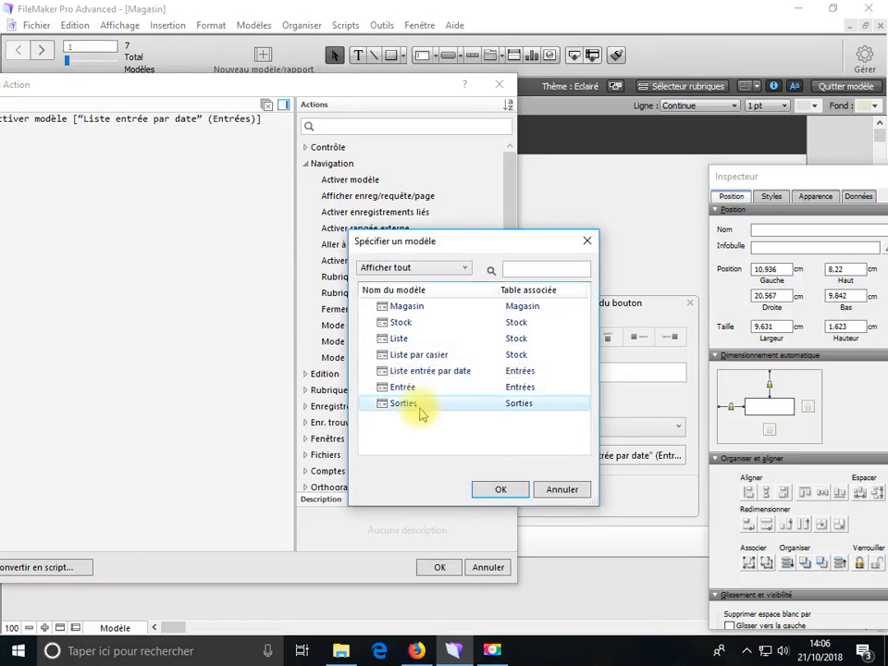
click(500, 491)
click(451, 570)
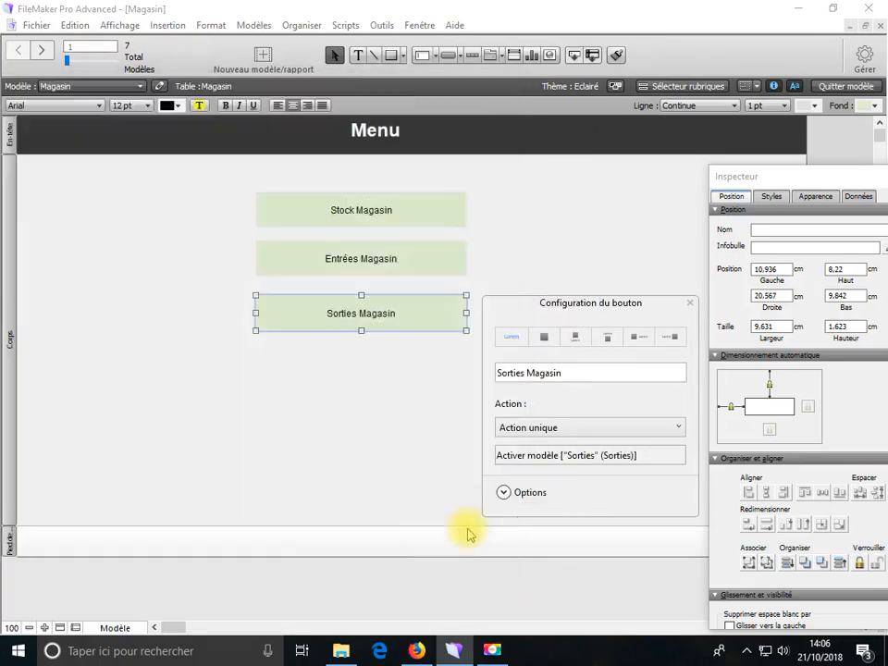
Return the Menu layout to Utilisation mode, save it, and test the Sorties Magasin button
click(102, 631)
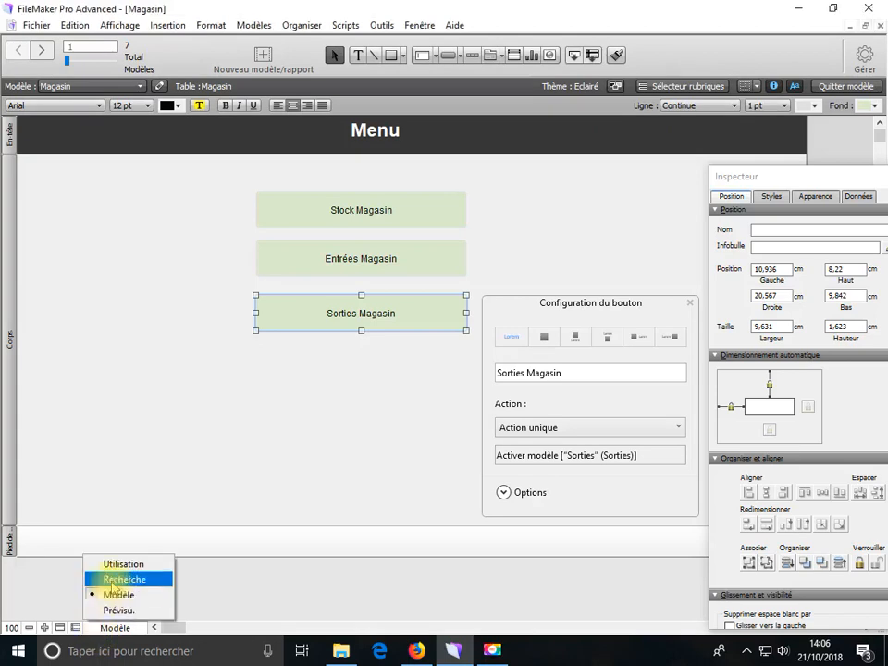
click(118, 563)
click(523, 365)
click(336, 295)
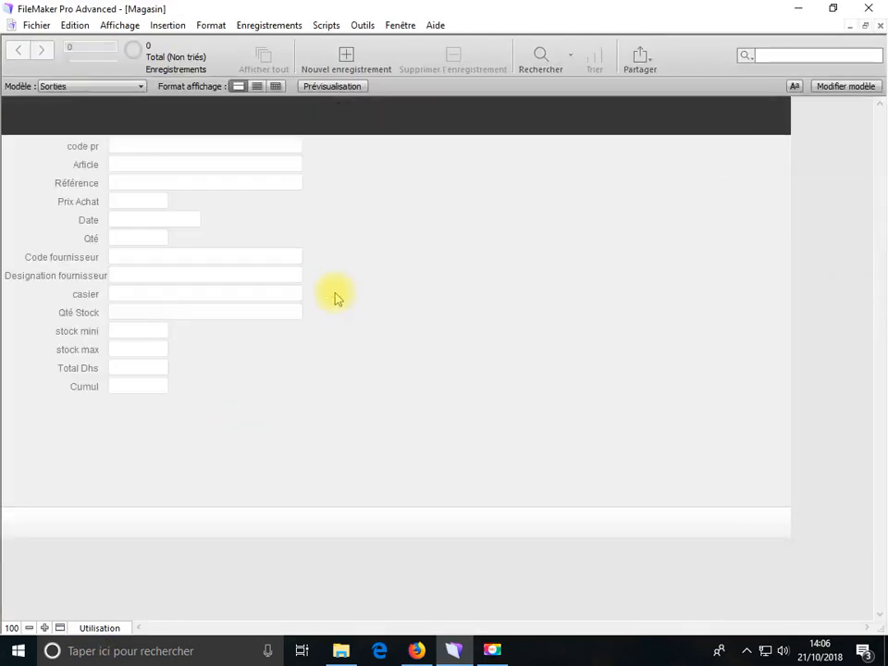
Edit the Sorties layout and move all its fields and labels together toward the middle of the body
click(101, 628)
click(115, 597)
drag(378, 471, 53, 157)
drag(146, 223, 369, 296)
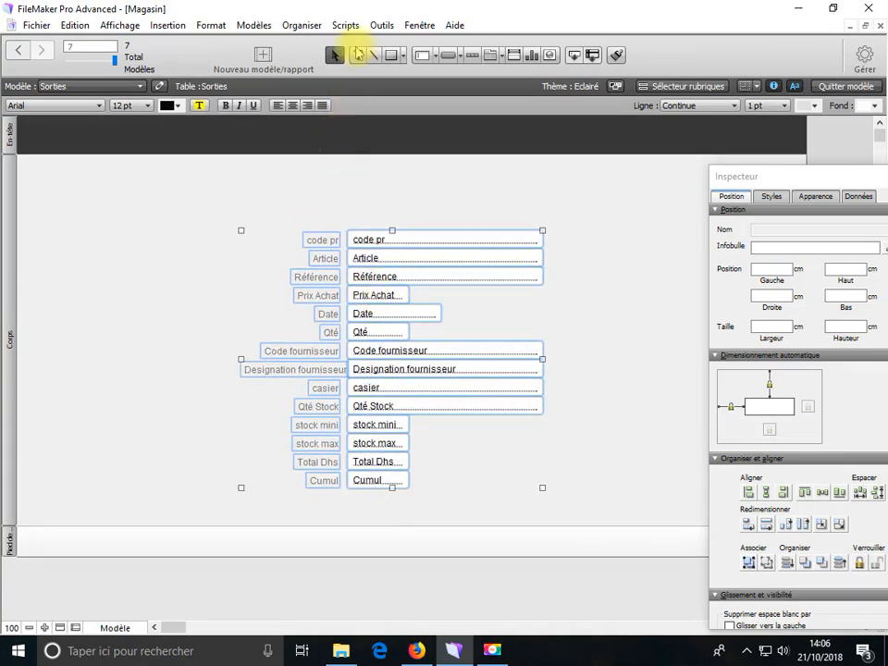
Add the title "Sortie Magasin" to the Sorties layout's header, set it to 24 pt, and reposition it within the header
click(356, 56)
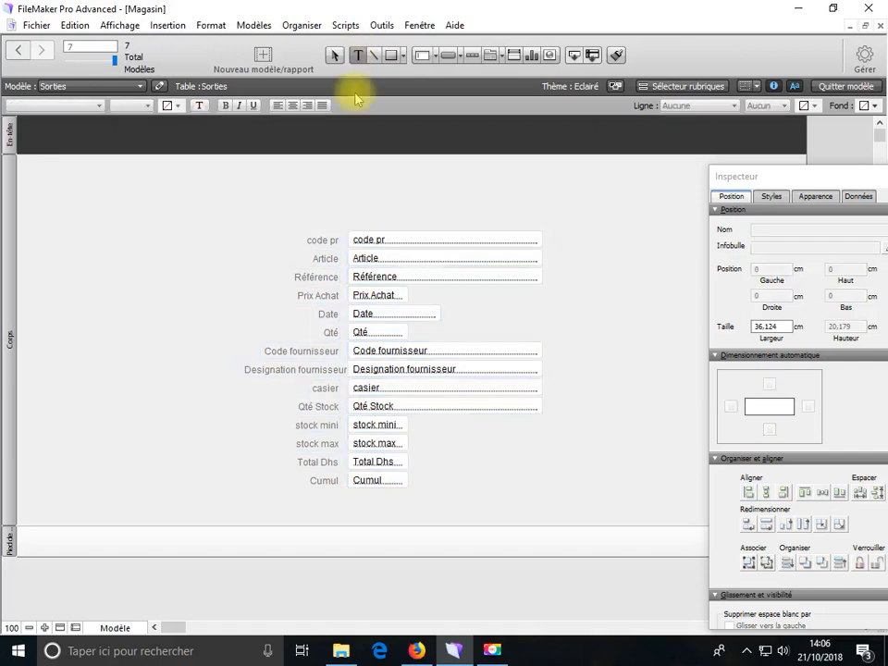
click(343, 139)
text(Sortie Magasin)
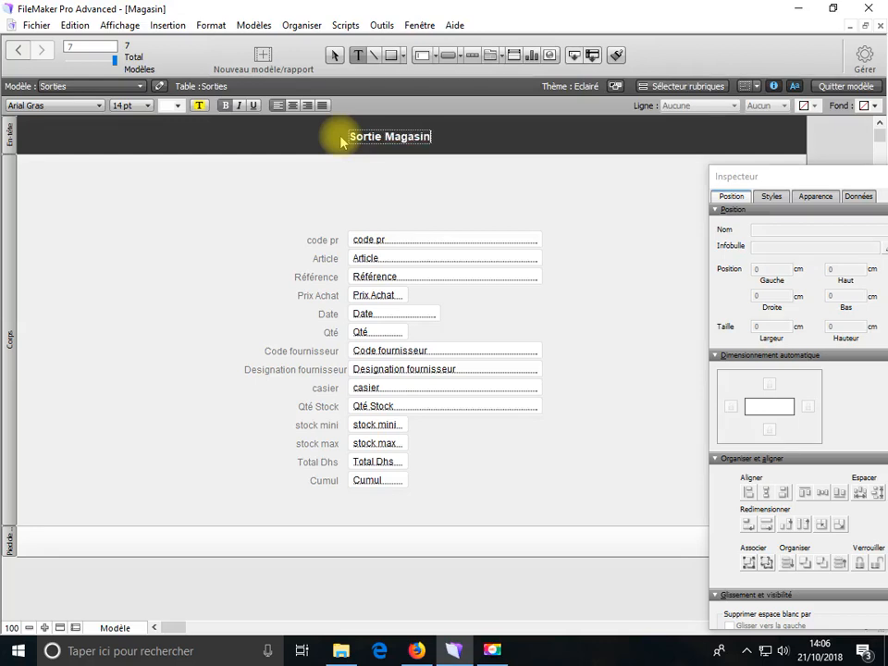
drag(352, 136, 456, 138)
click(211, 25)
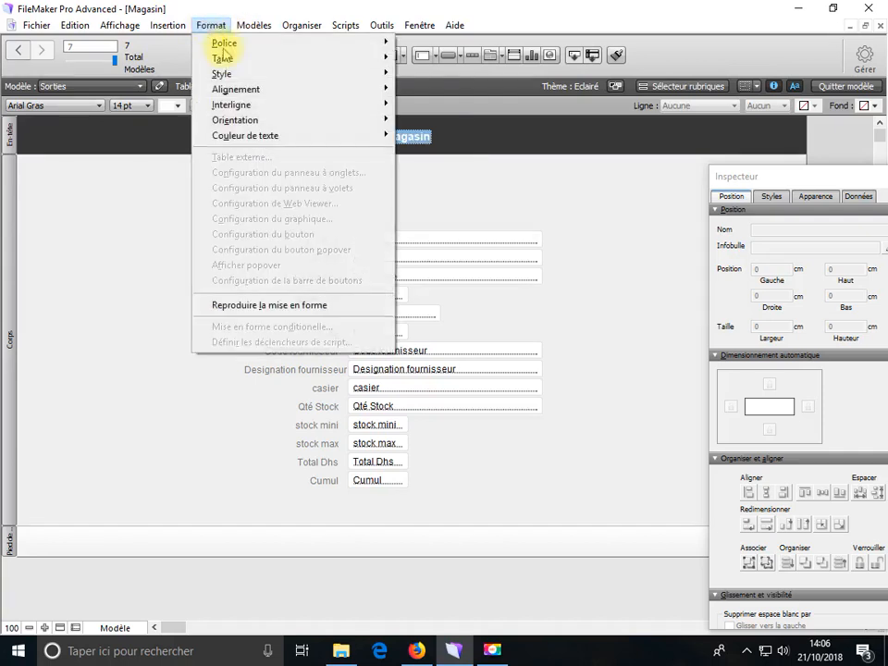
mouse_move(222, 58)
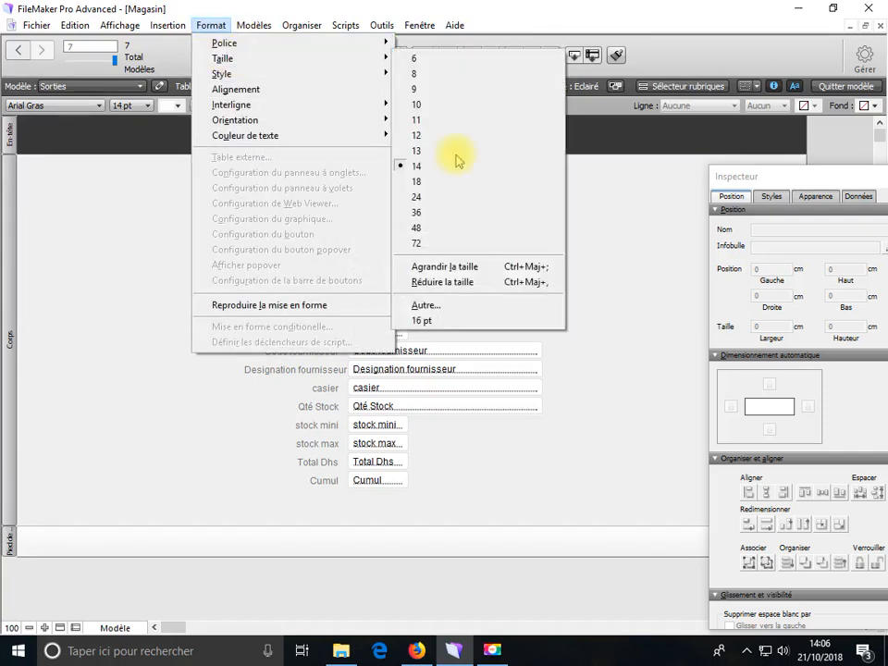
click(416, 198)
drag(415, 163, 405, 129)
Shorten the code pr field on the Sorties layout to about 4.1 cm wide
click(431, 241)
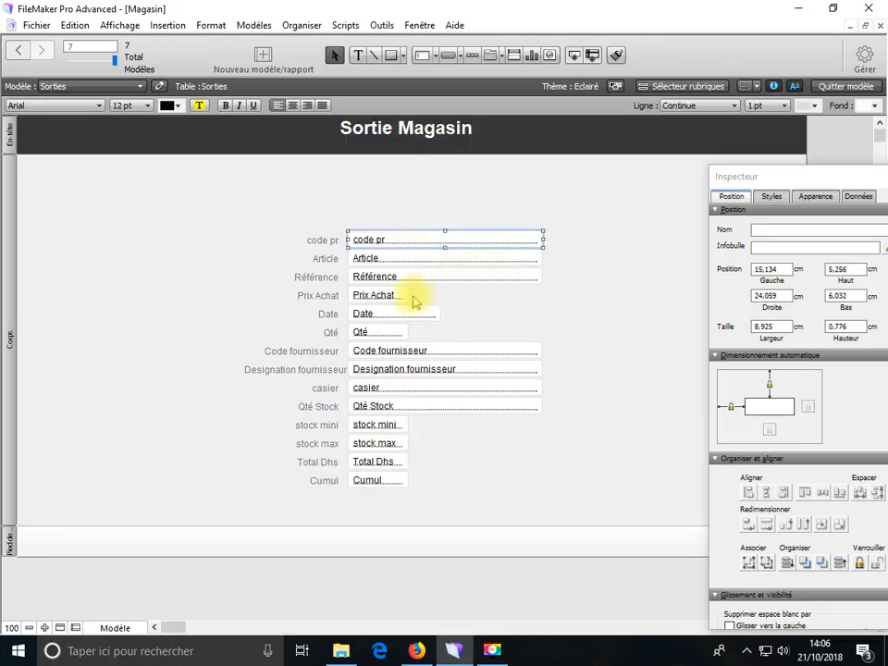
drag(543, 239, 435, 237)
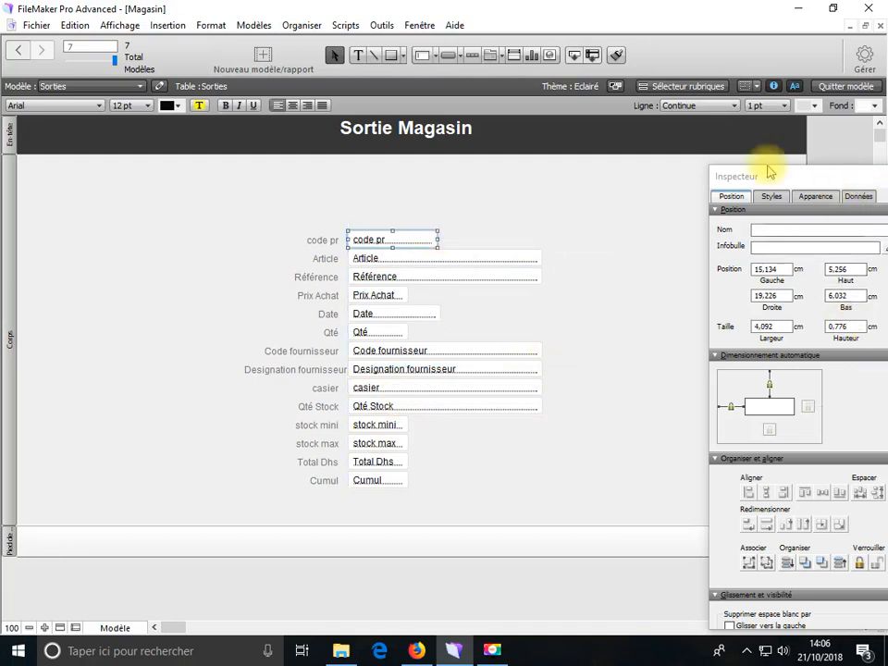
Make the code pr field a Liste déroulante using the produit value list, with a list arrow and auto-completion from the list
drag(772, 172, 664, 121)
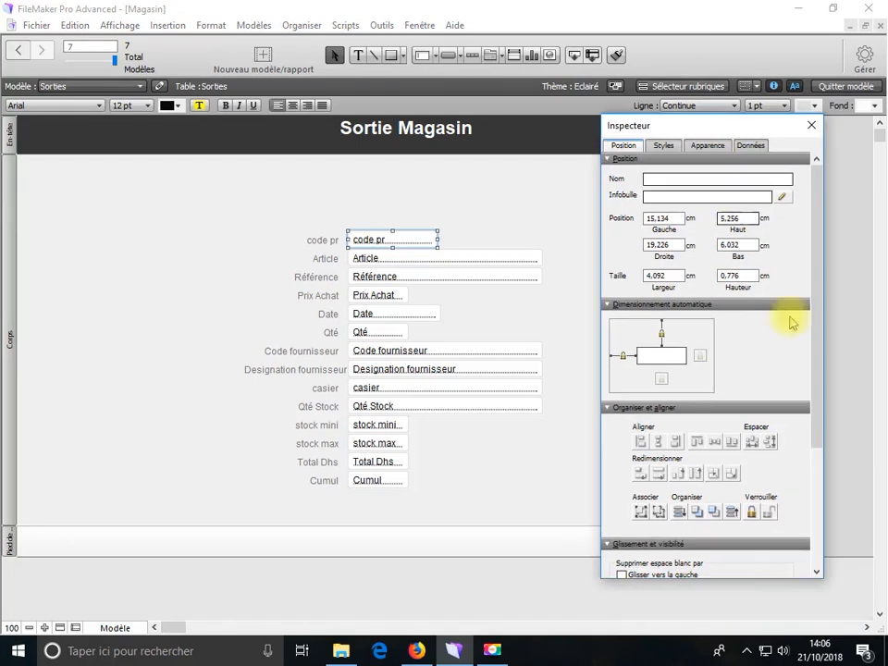
click(751, 146)
click(669, 270)
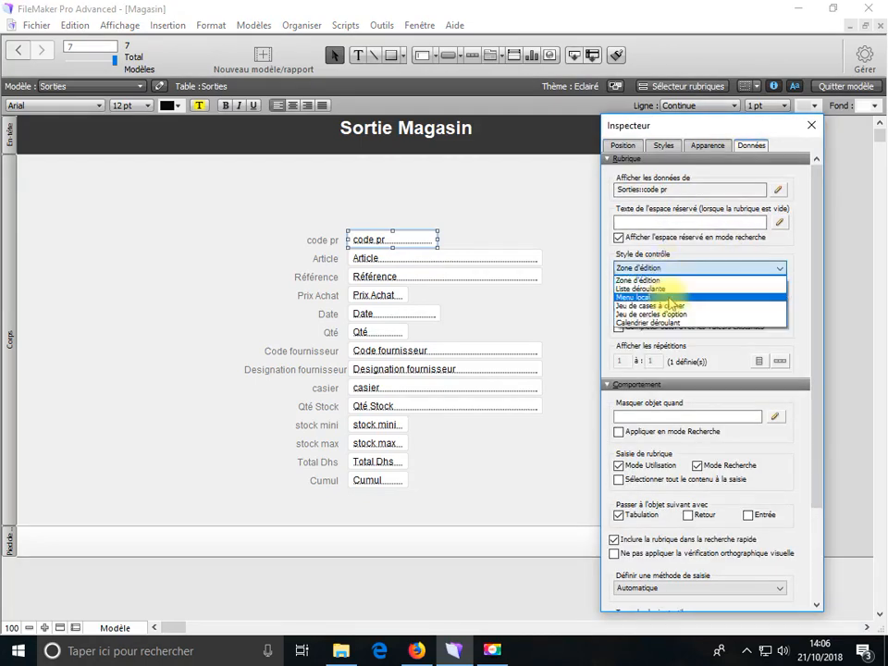
click(636, 289)
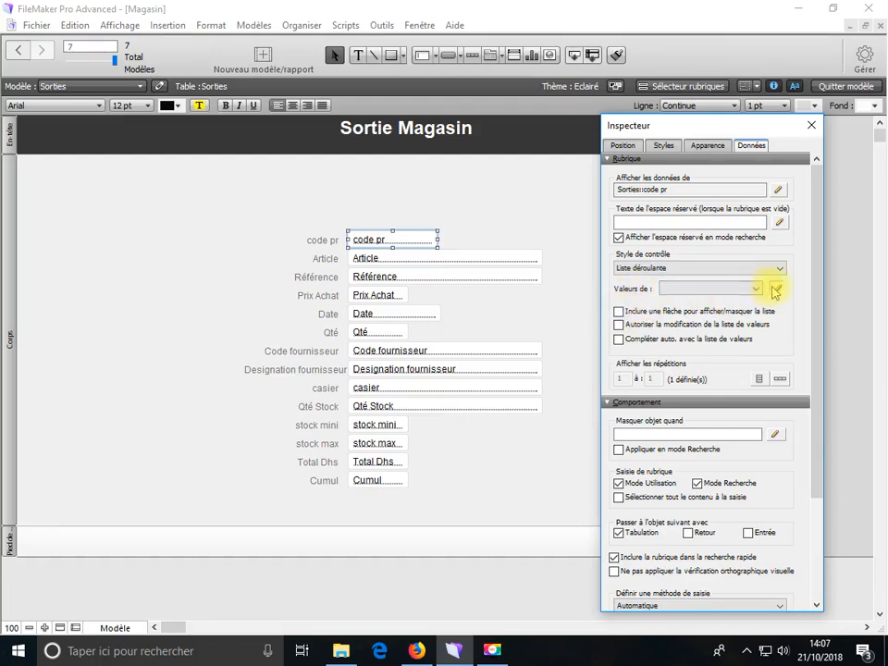
click(776, 289)
click(239, 254)
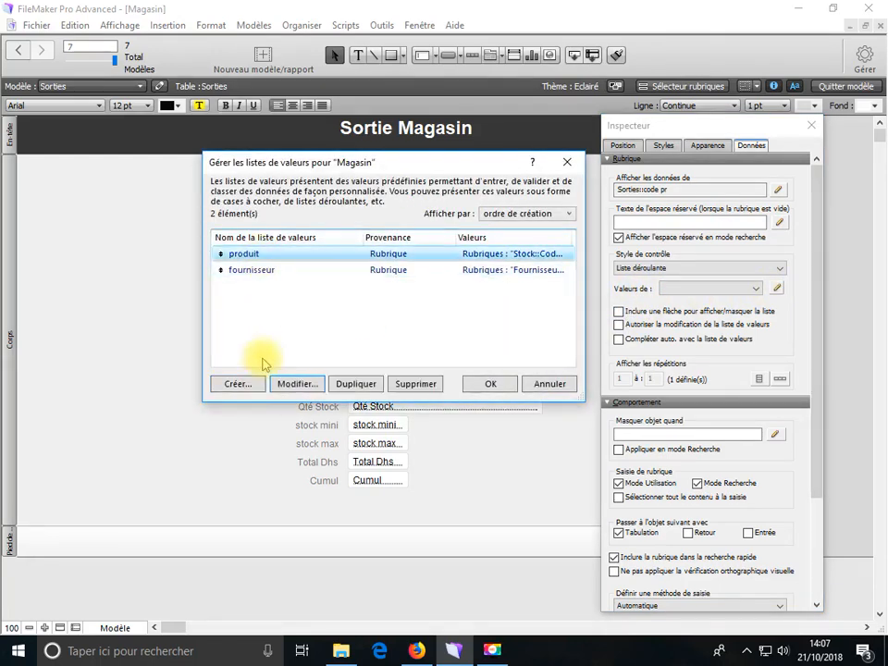
click(491, 388)
click(619, 340)
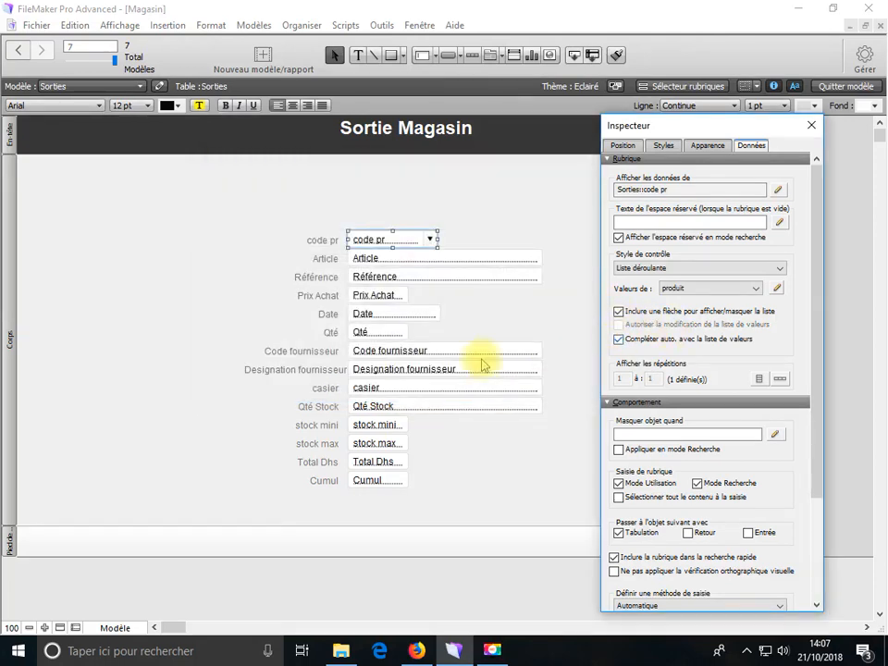
Delete the Code fournisseur and Designation fournisseur fields and their labels from the Sorties layout
click(332, 354)
key(Delete)
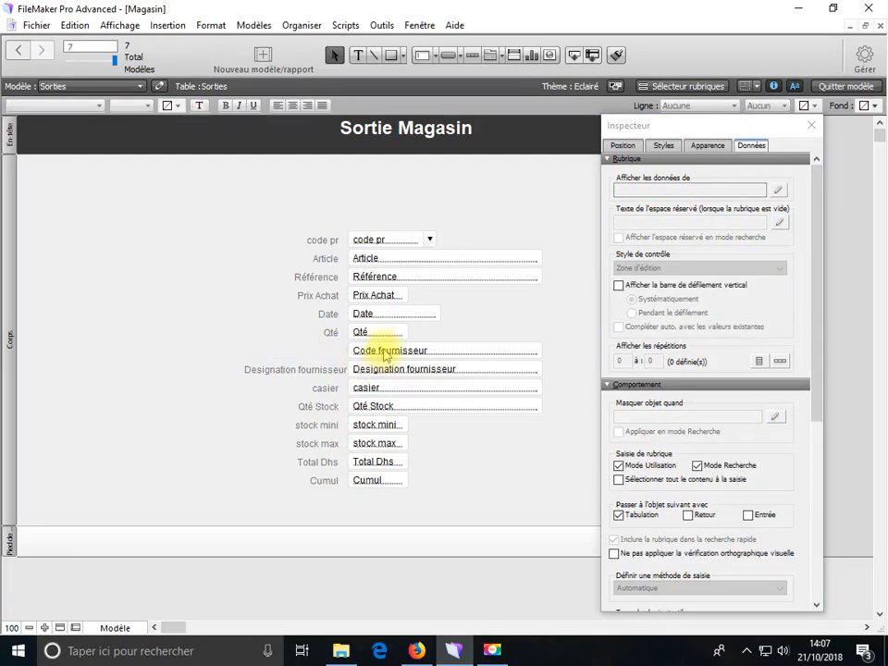
key(Delete)
key(Delete)
click(317, 370)
key(Delete)
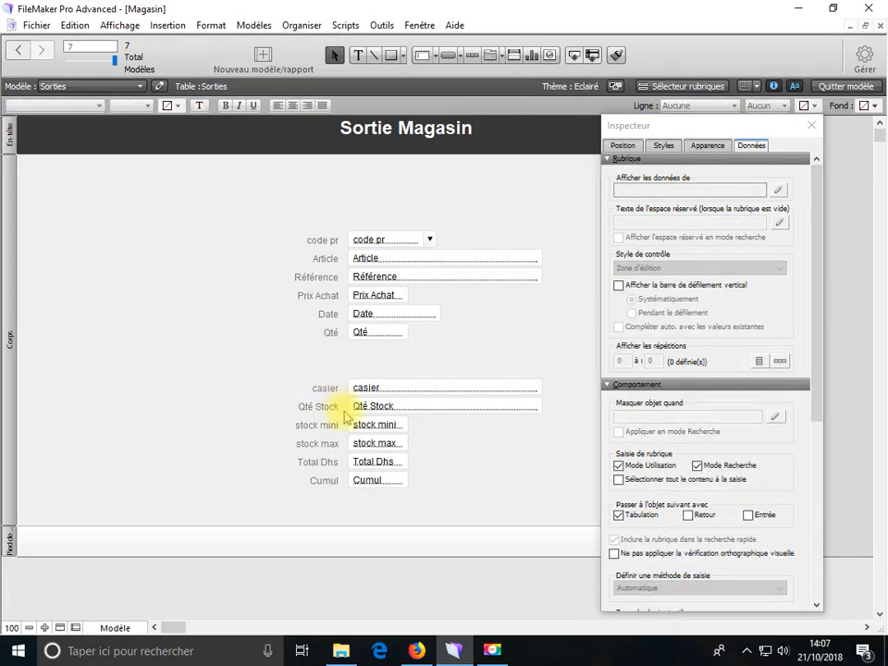
Save the Sorties layout while switching to Utilisation mode, and test it with a new record using code pr 000100 Filtre à air
click(111, 627)
click(139, 570)
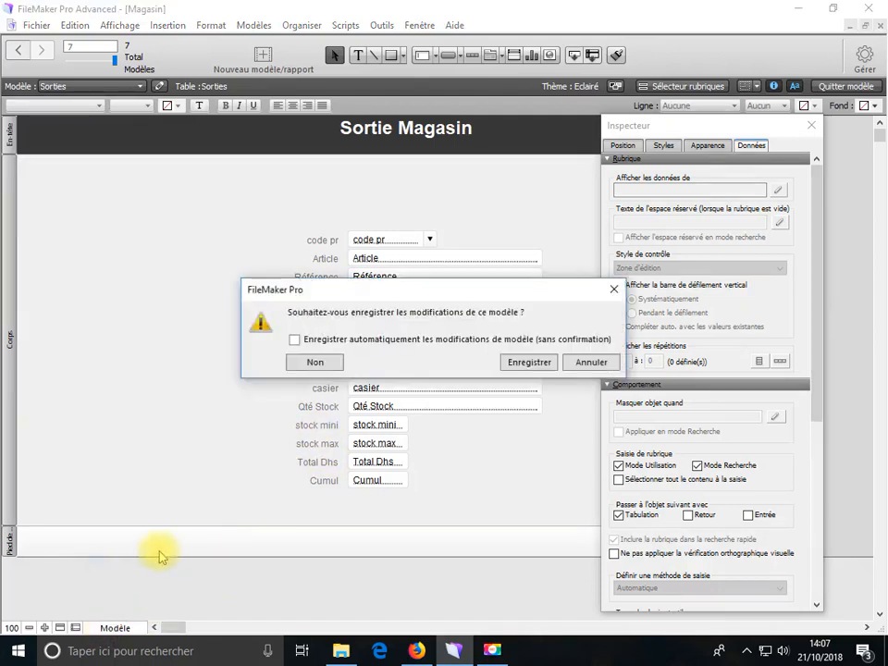
click(524, 362)
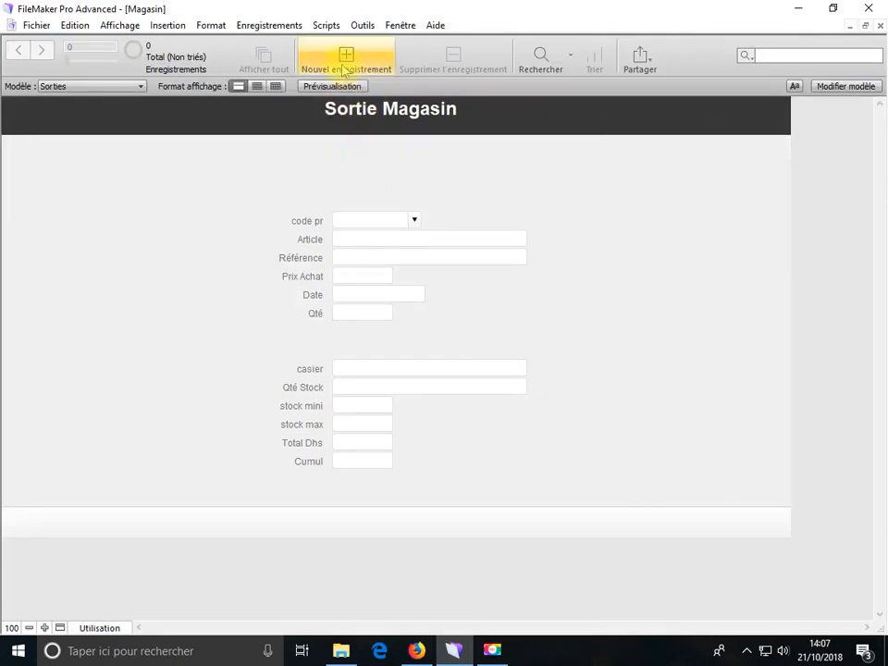
click(344, 58)
click(414, 221)
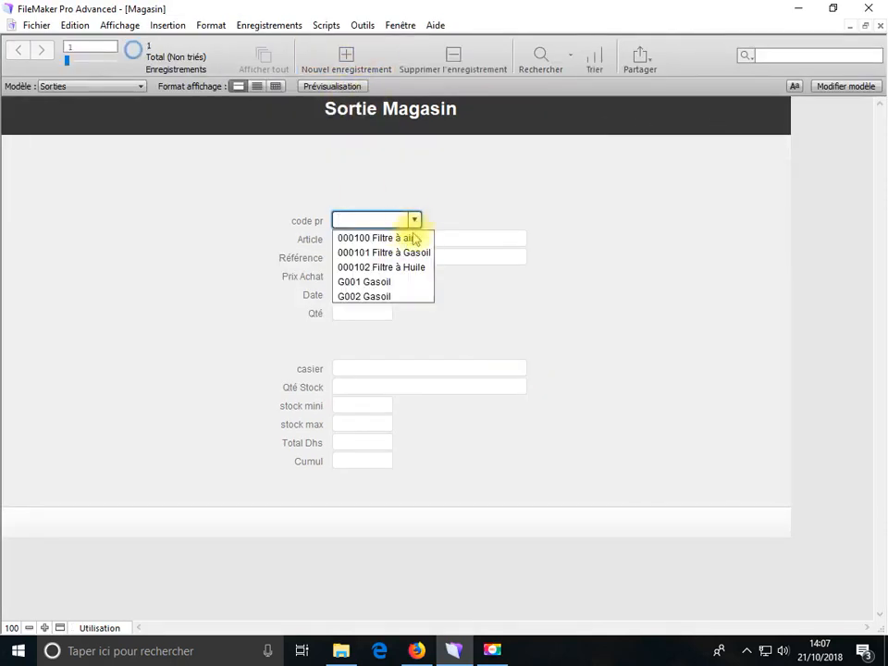
click(407, 238)
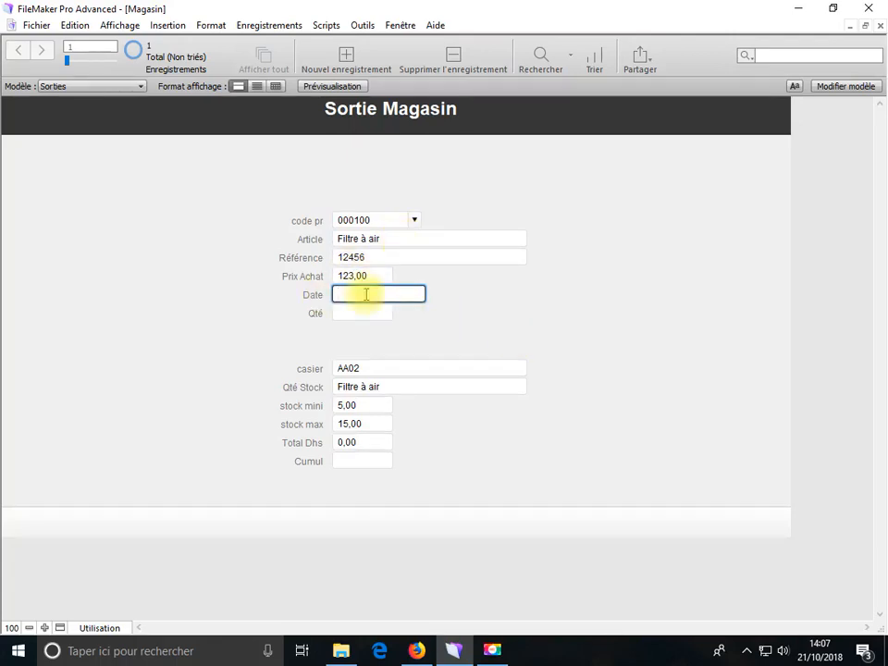
In Modèle mode, give the Article, Référence, Prix Achat, casier, Qté Stock, stock mini, stock max, Total Dhs and Cumul fields a light blue fill
click(111, 627)
click(103, 594)
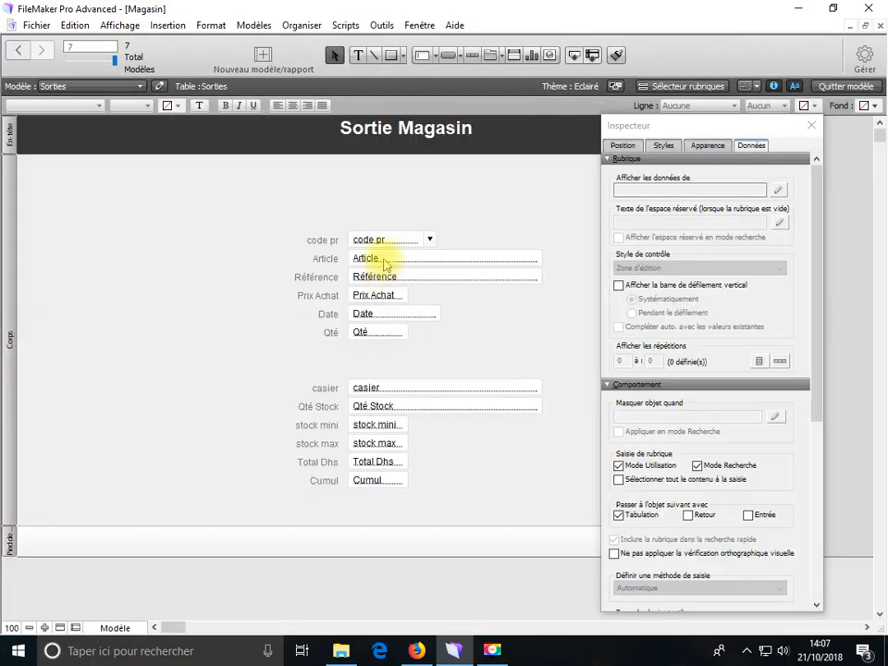
click(385, 265)
shift+click(387, 278)
shift+click(382, 295)
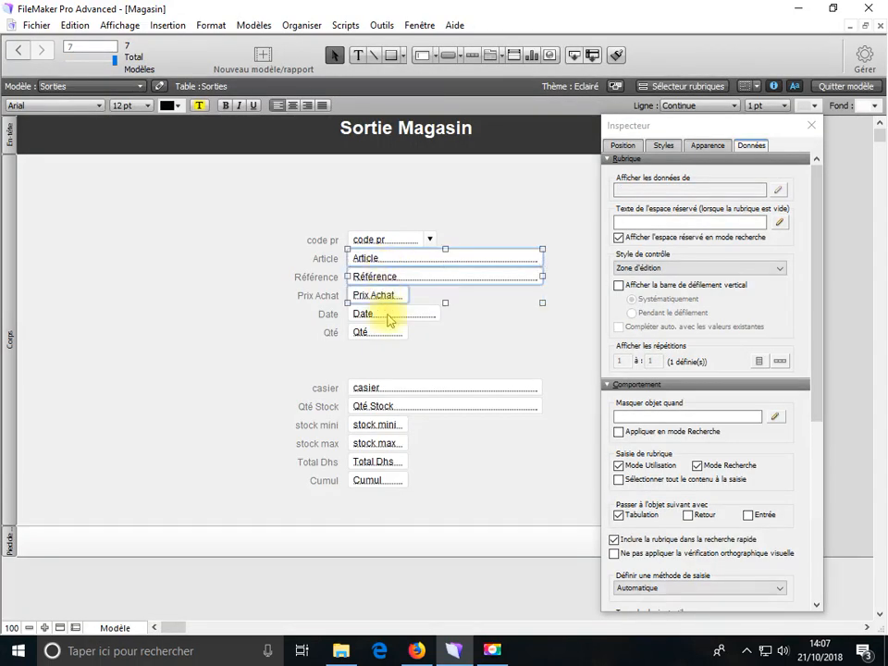
shift+click(404, 395)
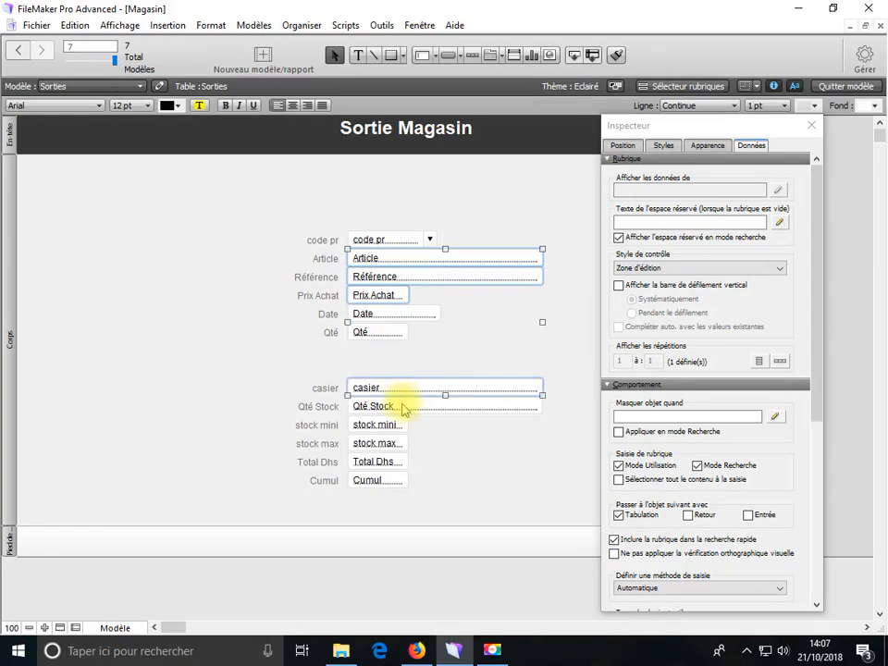
shift+click(404, 409)
shift+click(388, 427)
shift+click(387, 446)
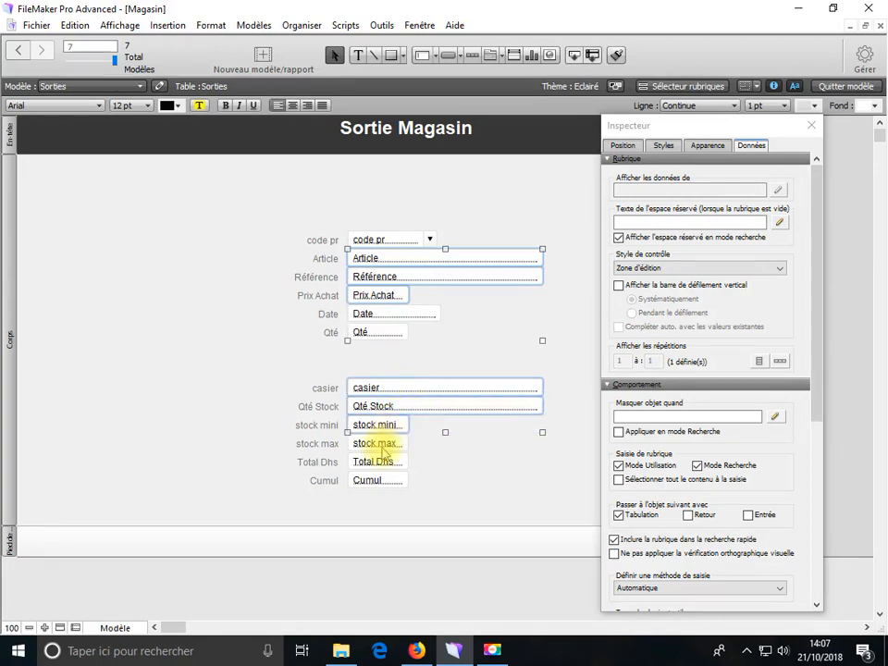
shift+click(375, 463)
shift+click(379, 481)
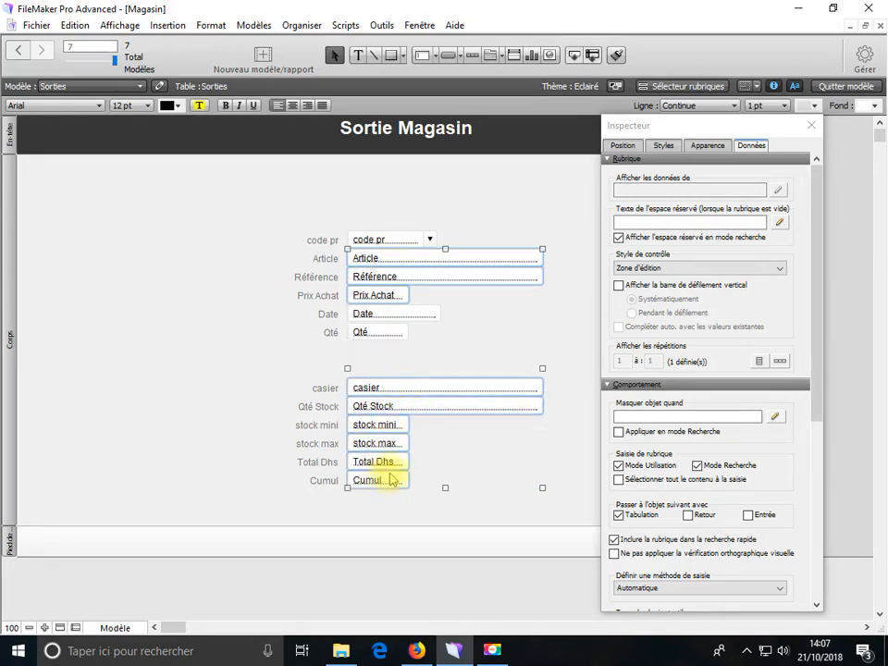
right_click(396, 488)
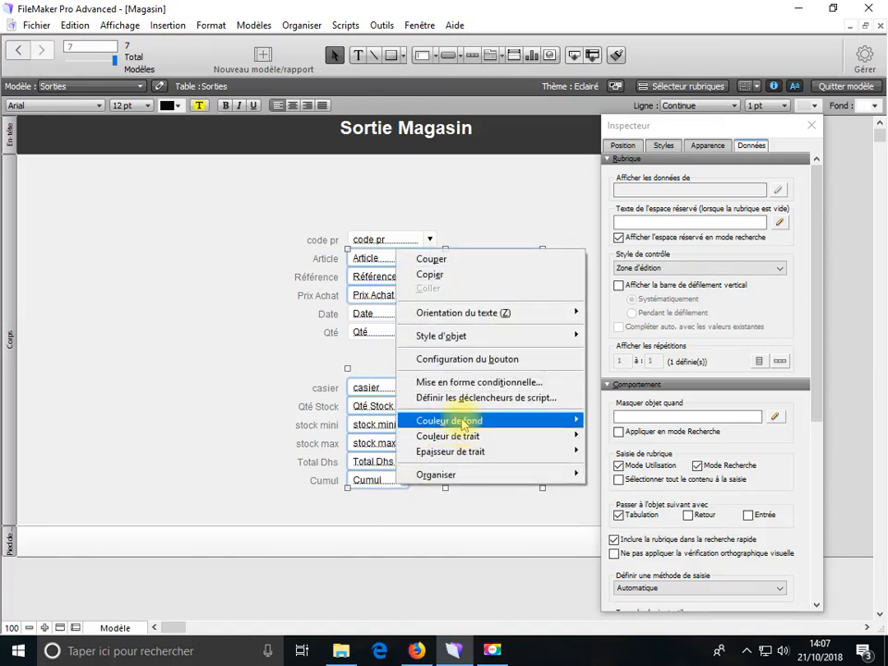
mouse_move(458, 419)
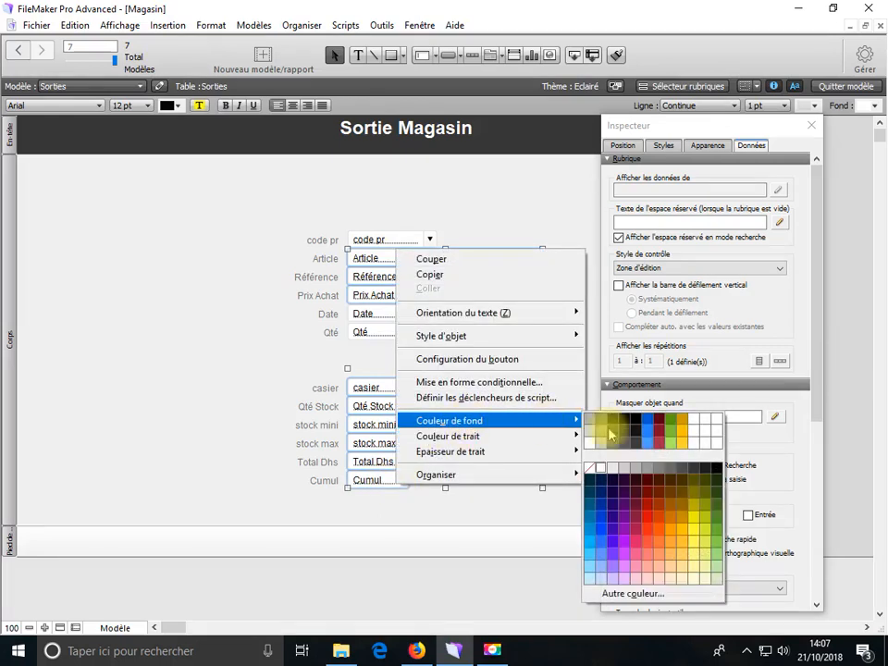
click(590, 579)
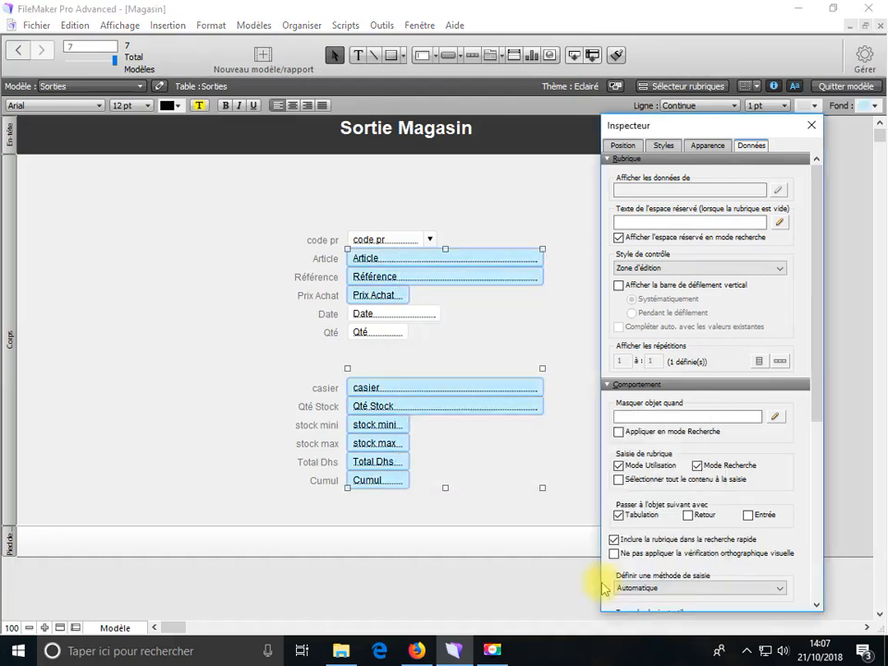
Apply a pale green fill to the code pr, Date and Qté fields on the Sorties layout
click(373, 335)
shift+click(368, 316)
shift+click(376, 244)
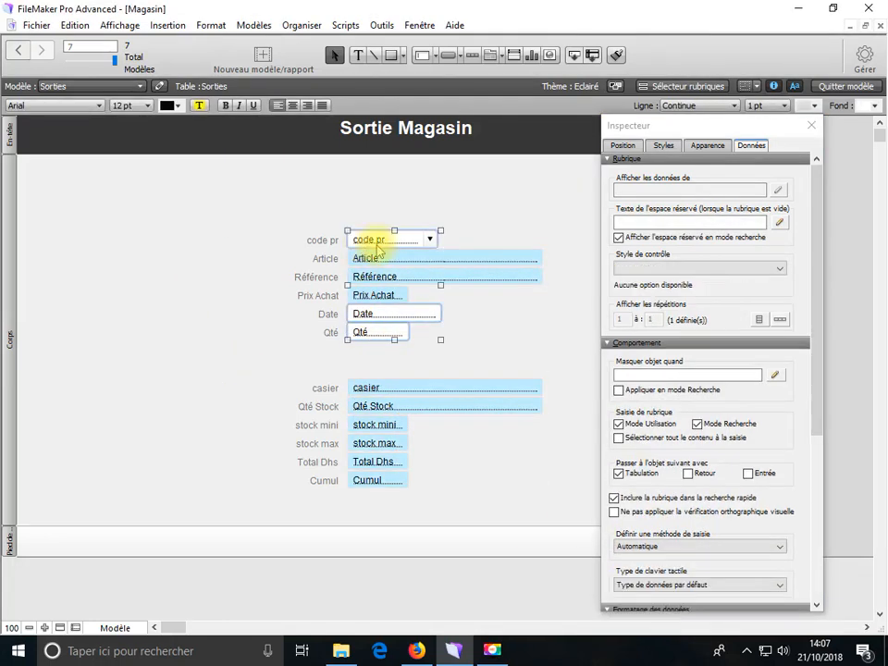
right_click(407, 321)
mouse_move(569, 488)
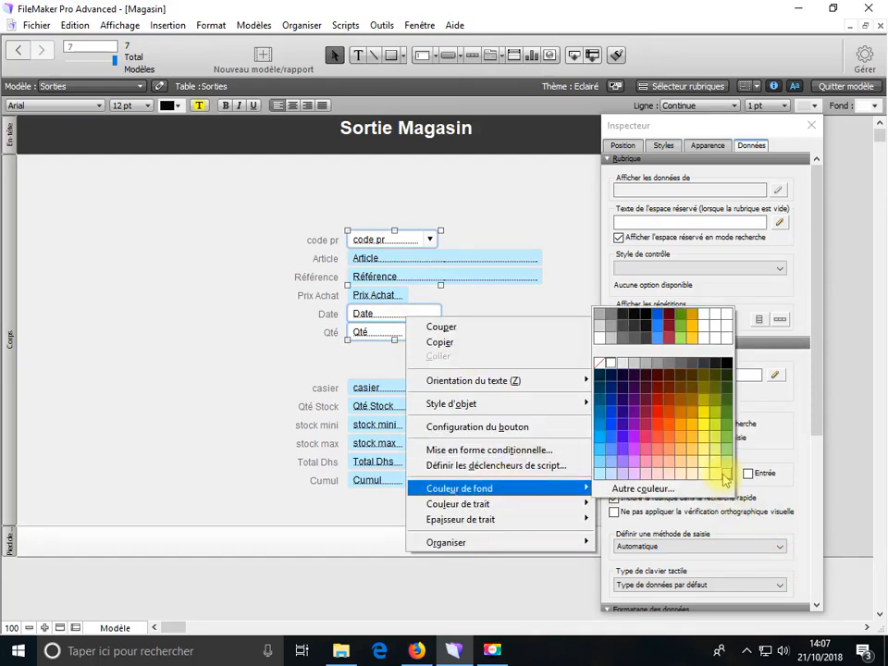
click(724, 474)
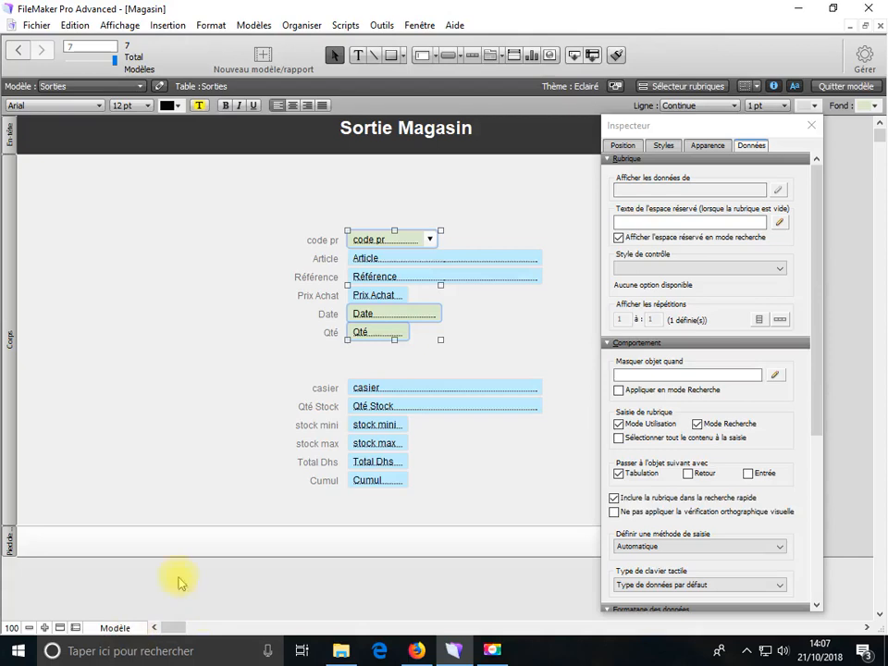
Create a Texte field named "code Bus" in the Sorties table's database definition
click(36, 25)
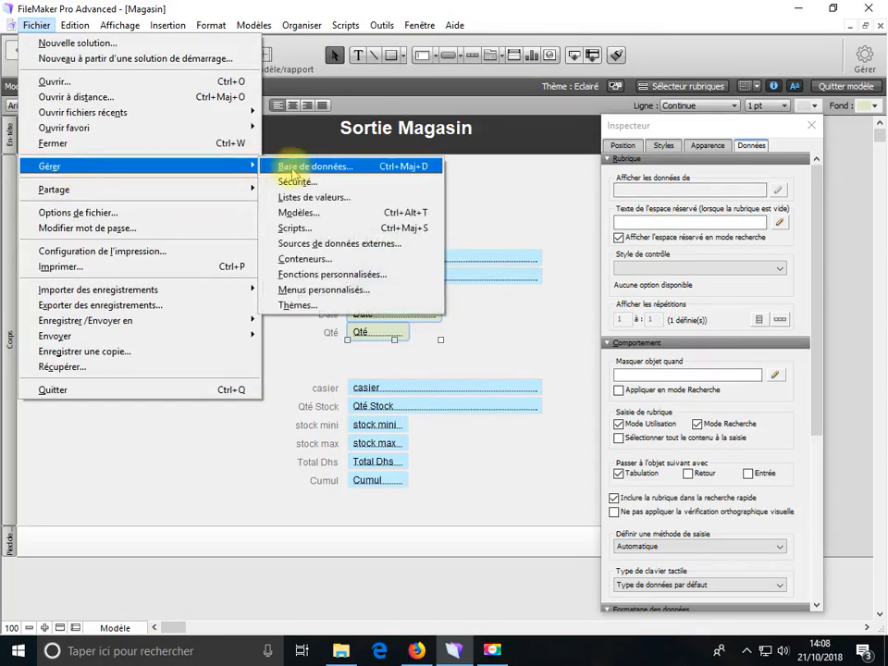
click(277, 167)
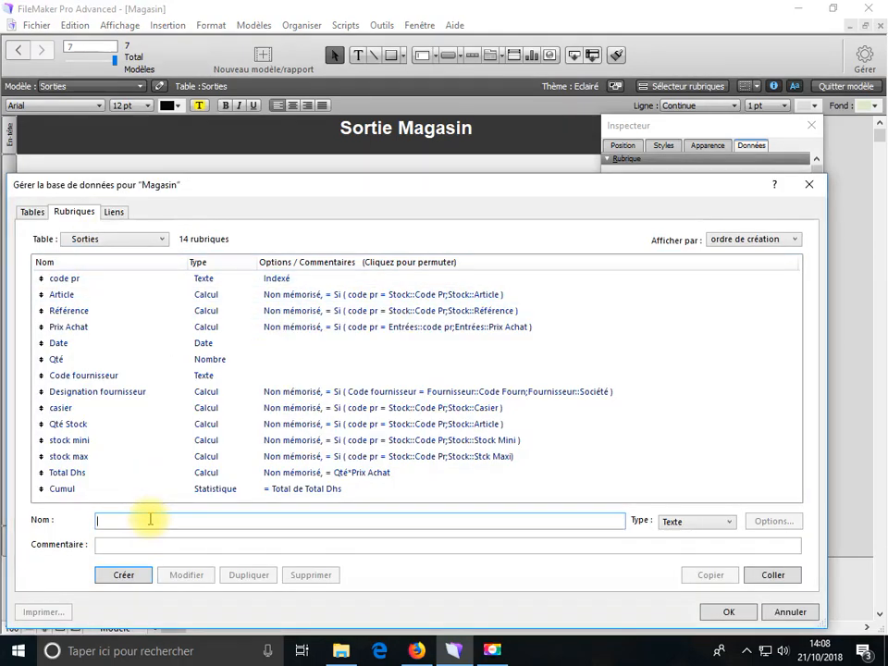
text(code)
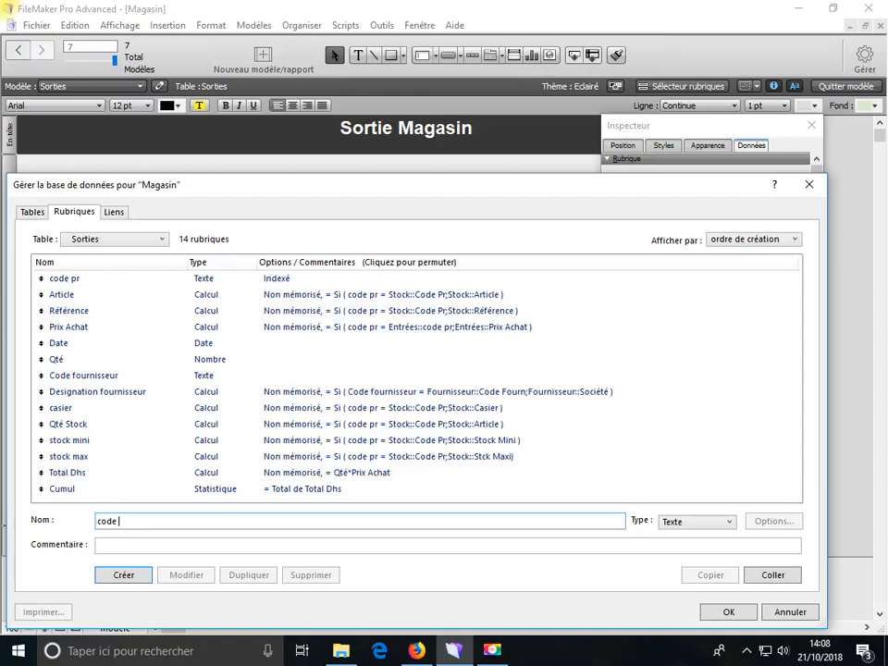
text( Bus)
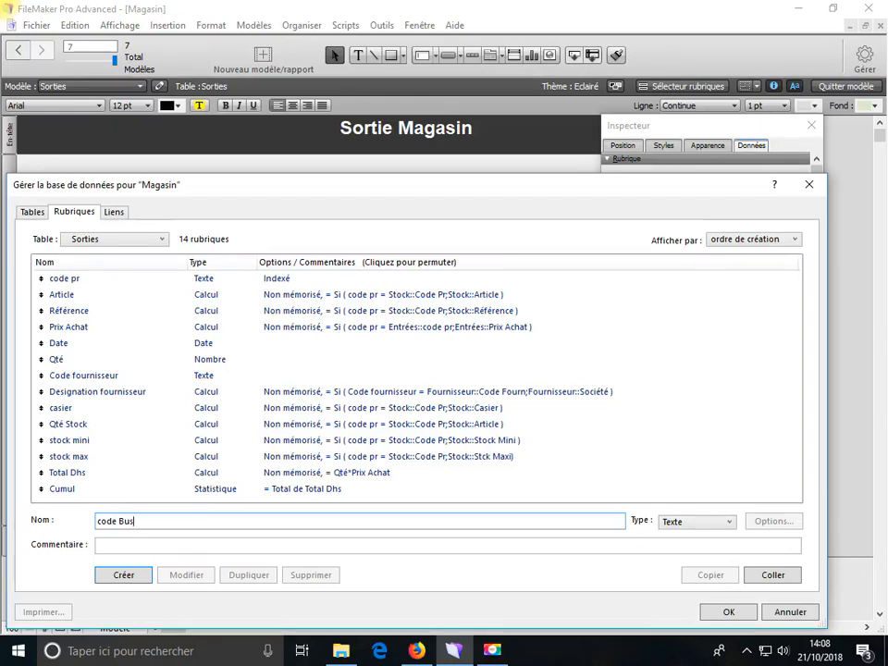
click(121, 576)
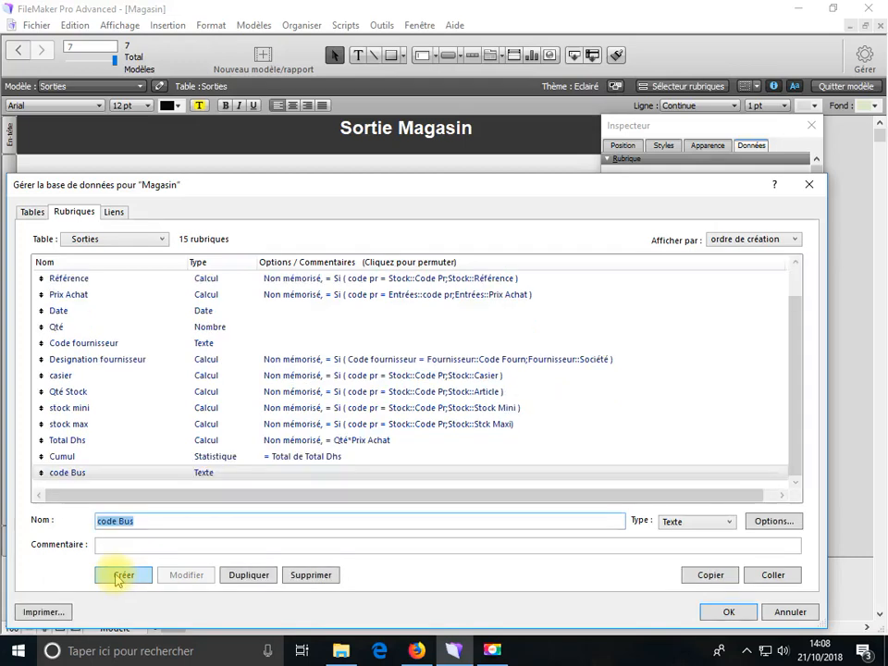
Modify the selected code Bus field into a Calcul field named "Désignation Bus", accepting the replacement of its contents
text(Désignation)
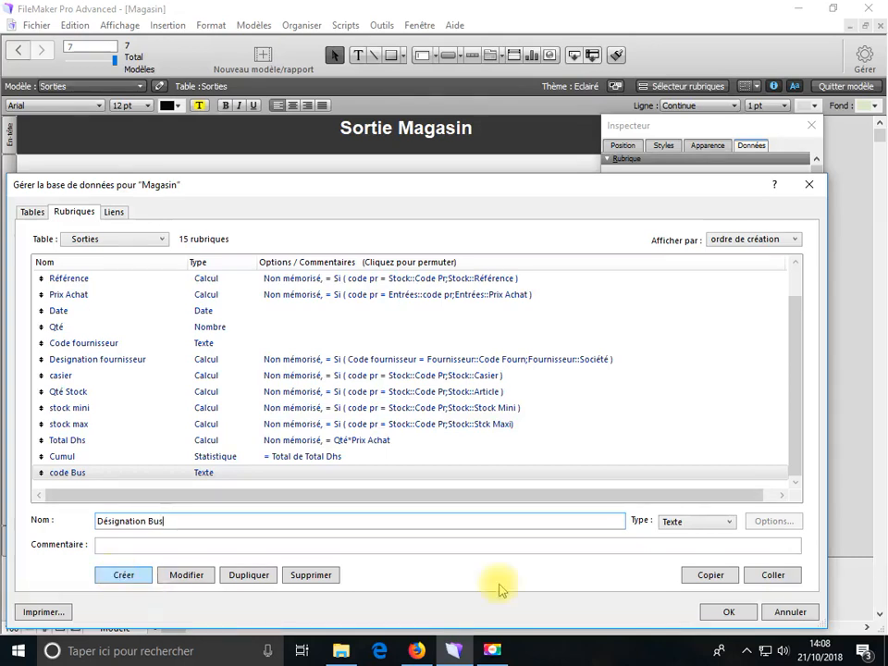
click(676, 522)
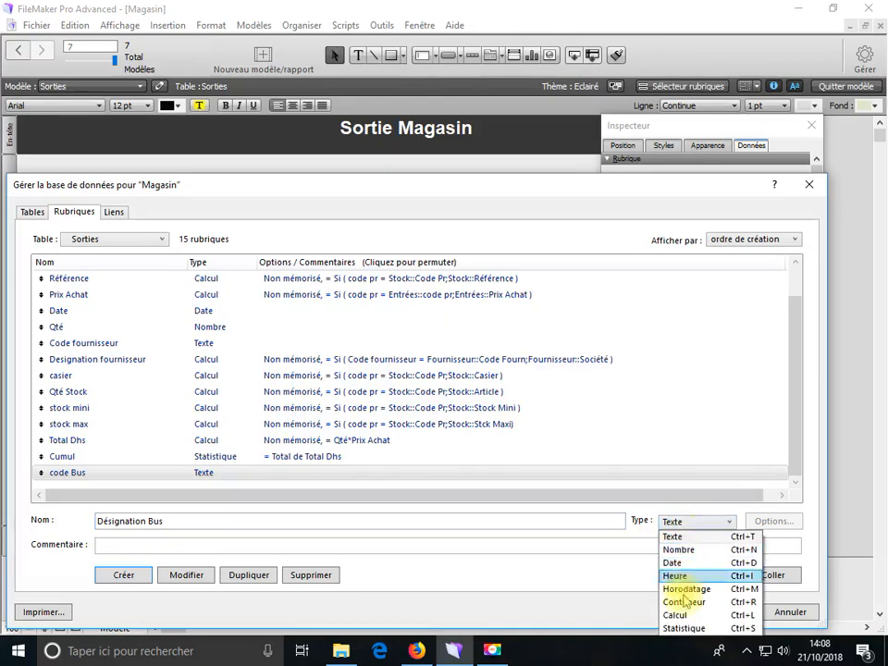
click(680, 616)
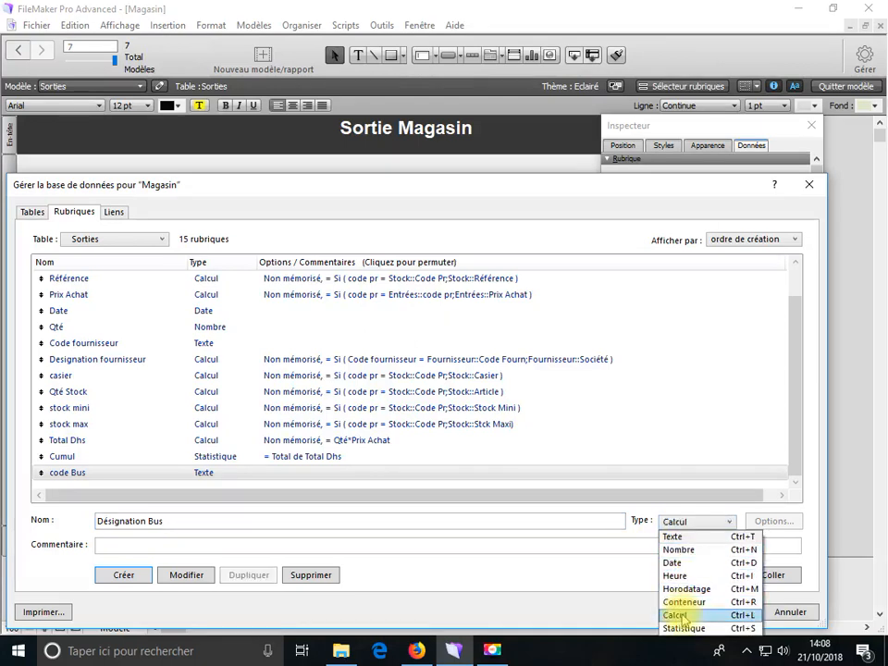
click(184, 576)
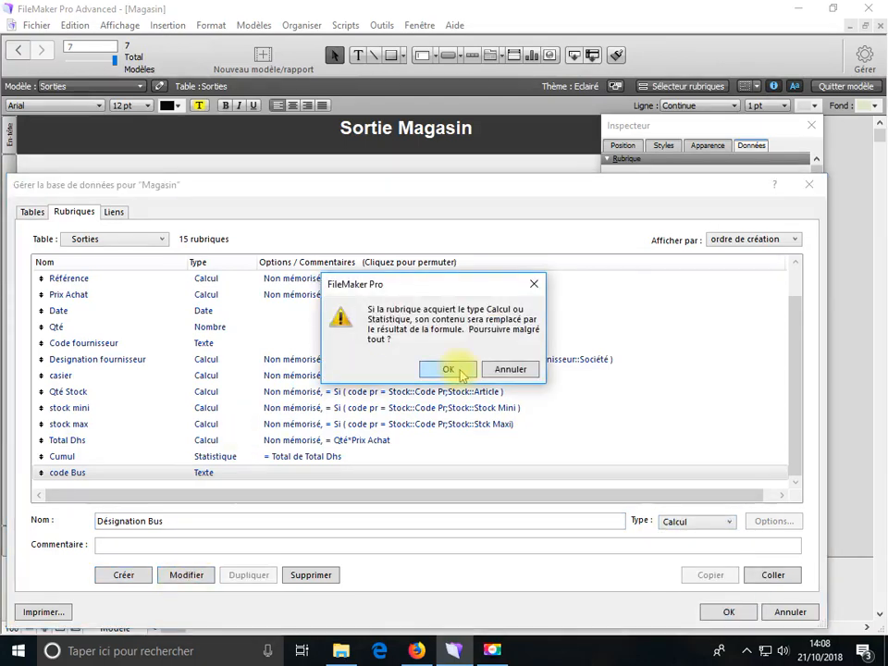
click(448, 369)
text(si)
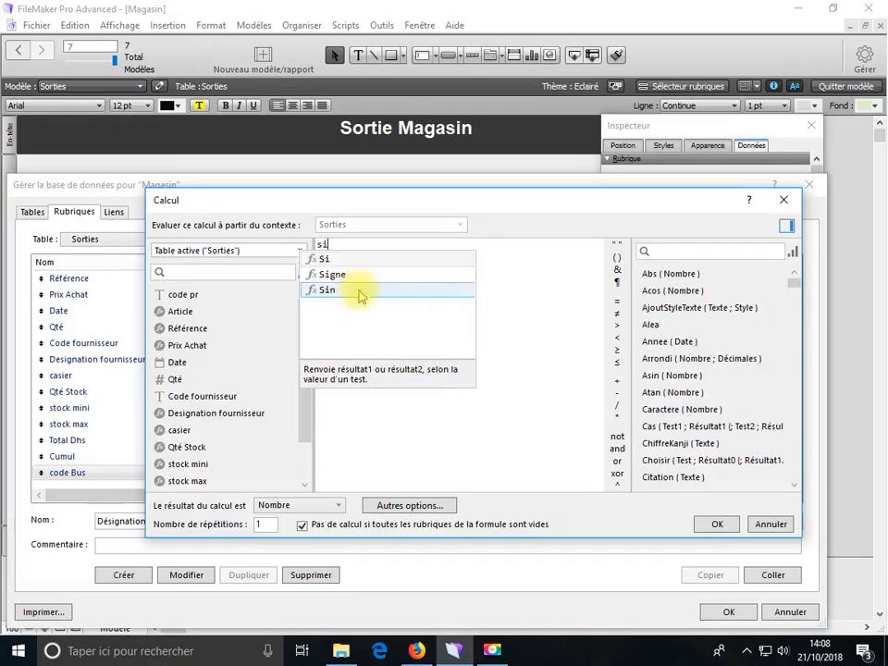
click(324, 258)
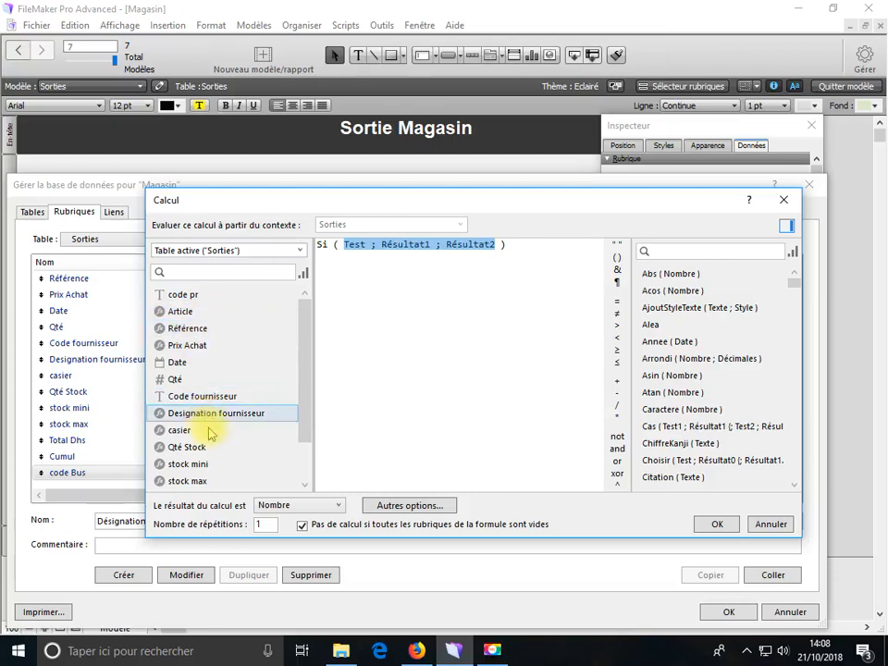
scroll(219, 444, down, 1)
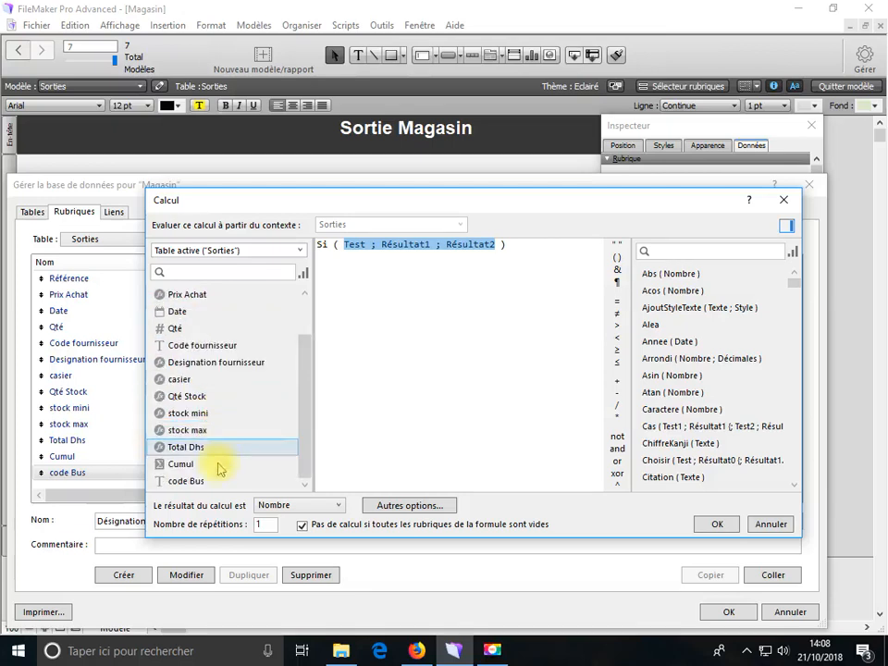
double_click(198, 482)
click(620, 302)
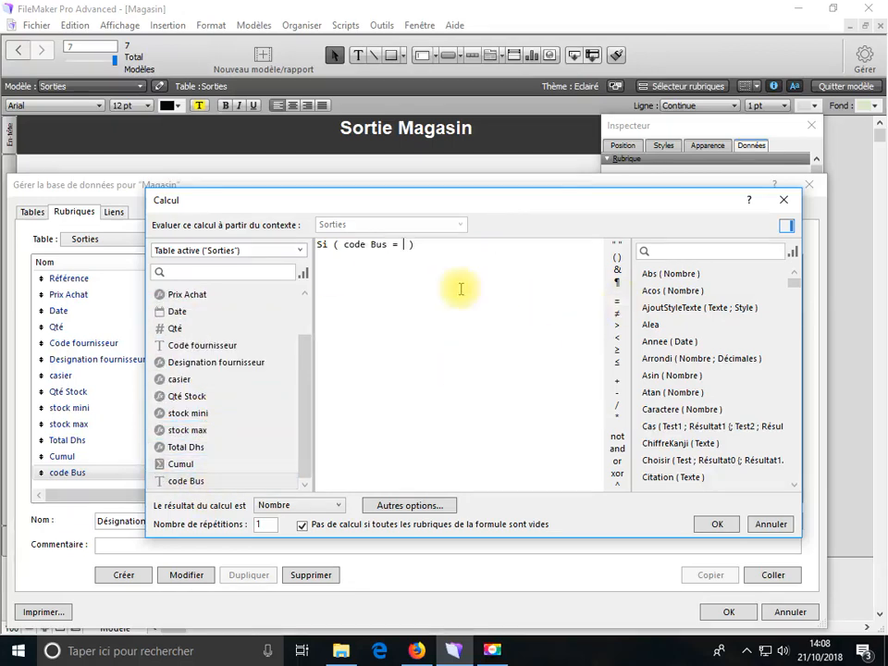
click(299, 251)
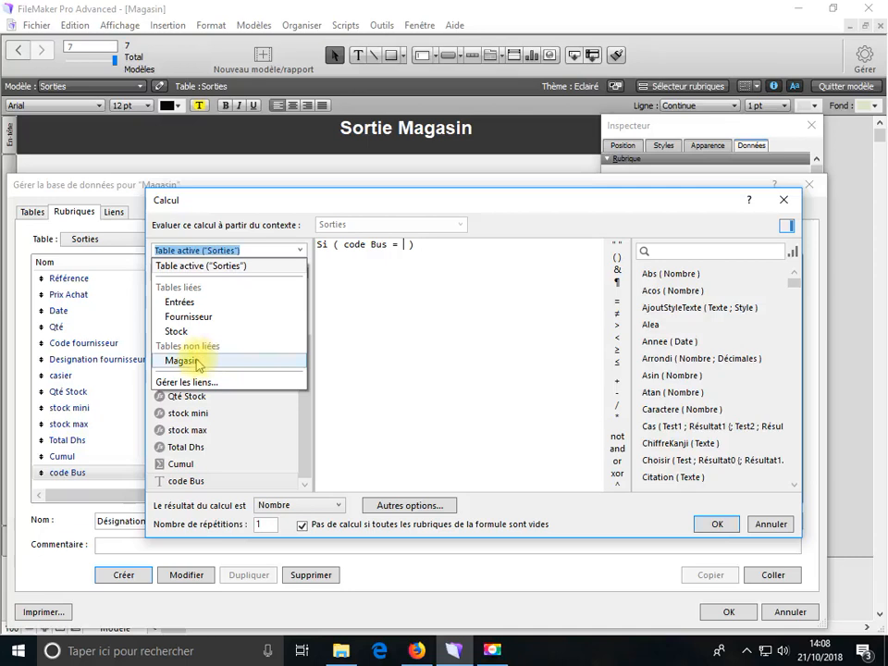
click(769, 530)
click(769, 530)
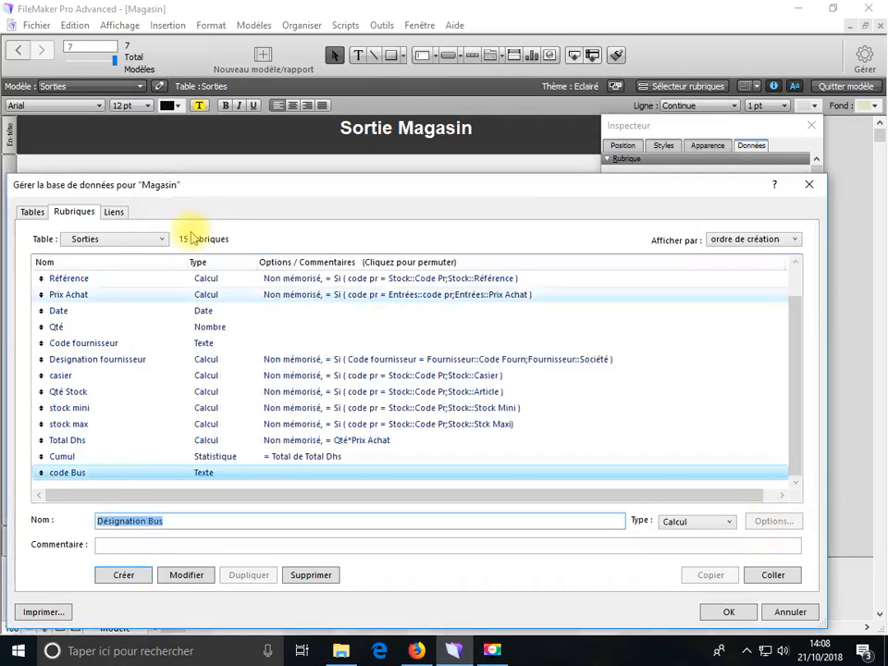
Save the change of code Bus into the calculated Désignation Bus field, using code pr as its formula, and open the relationship graph
click(110, 214)
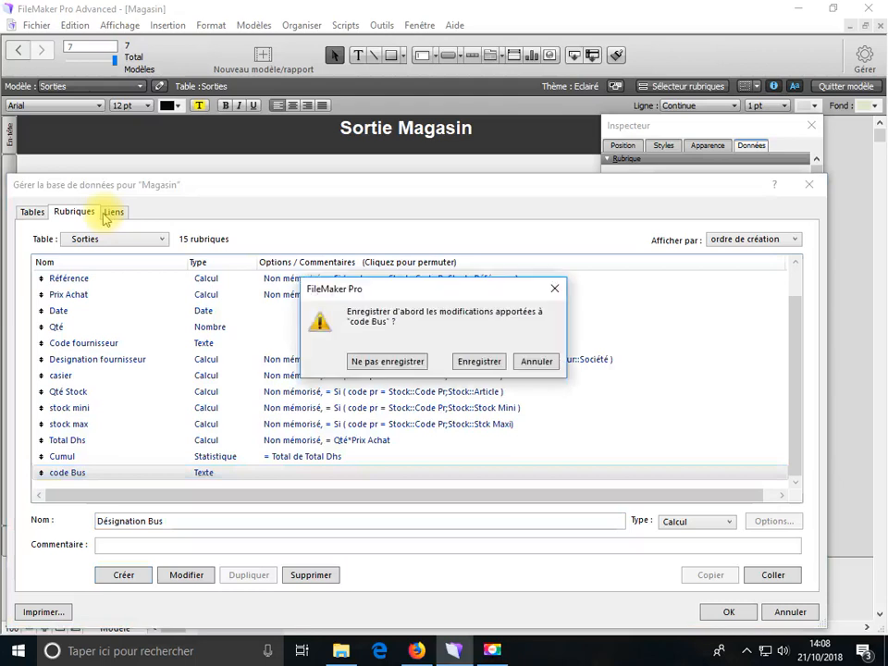
click(479, 362)
click(450, 369)
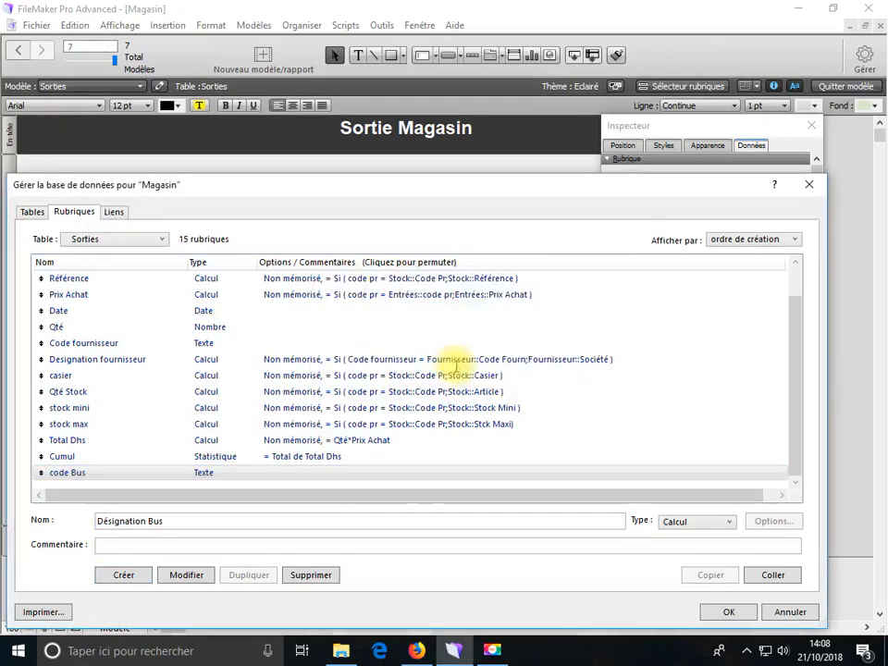
double_click(176, 297)
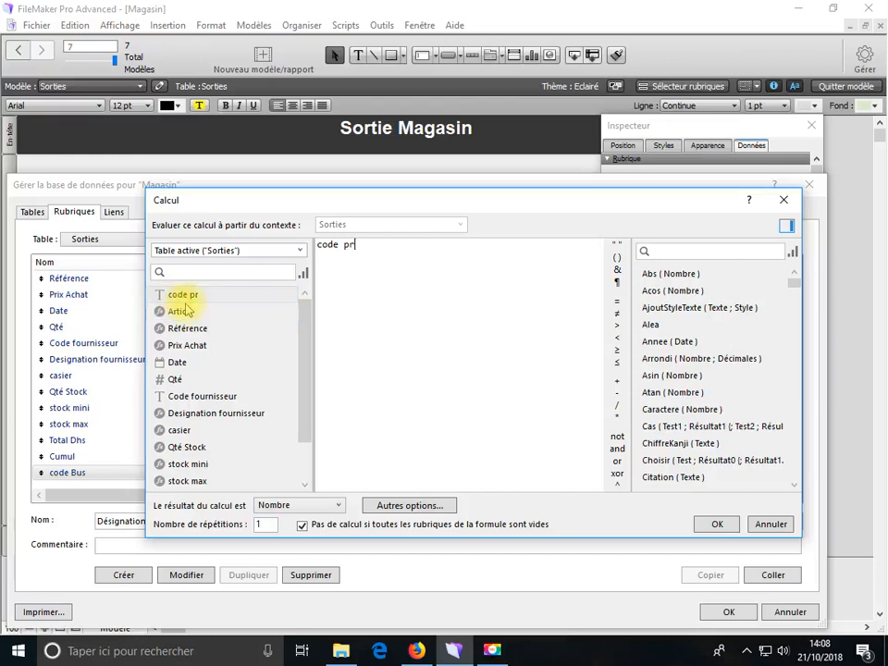
click(716, 524)
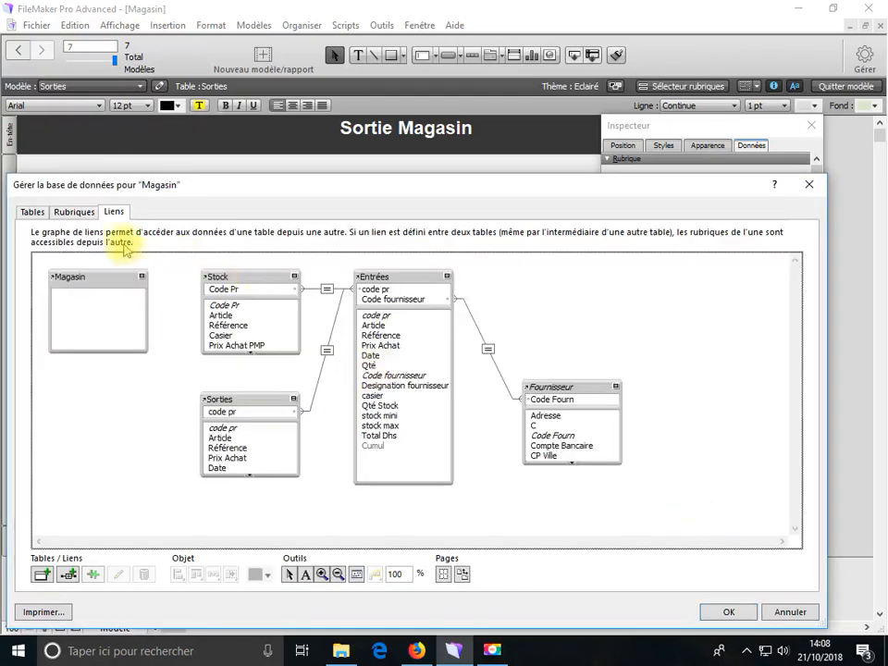
Replace the Magasin table in the relationship graph with the demo table, adding the Desktop's demo FileMaker file as its data source
double_click(106, 283)
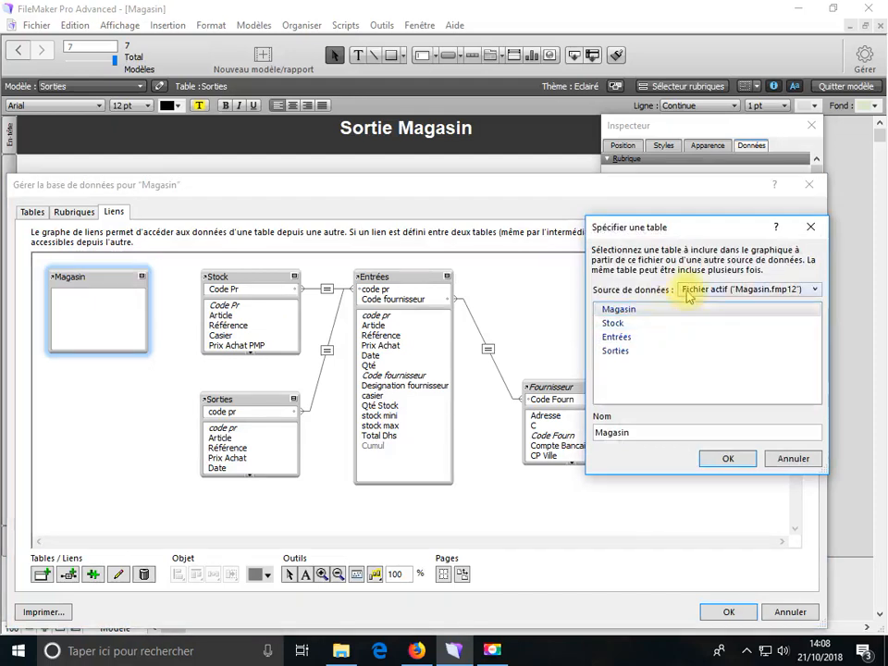
click(696, 290)
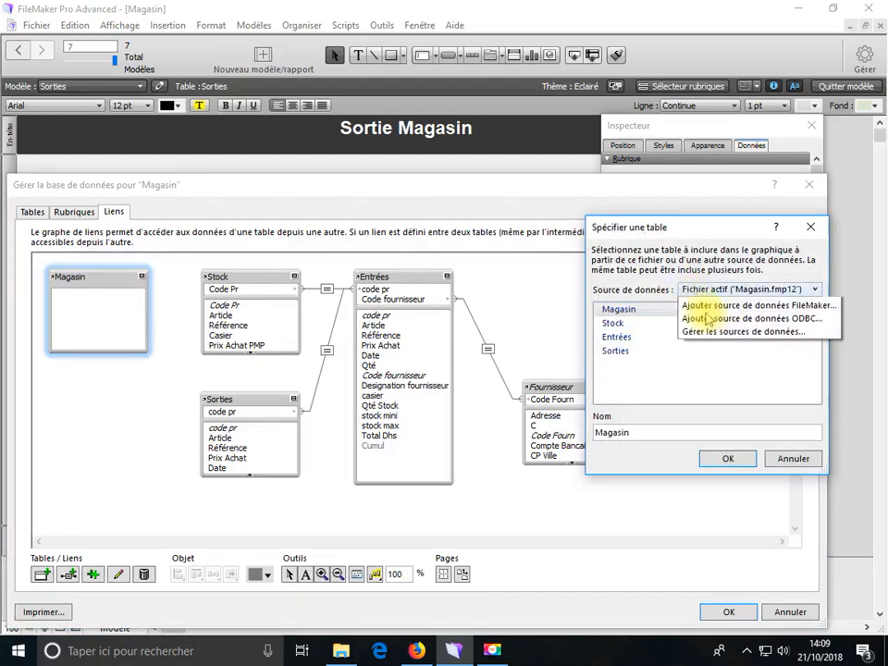
click(707, 343)
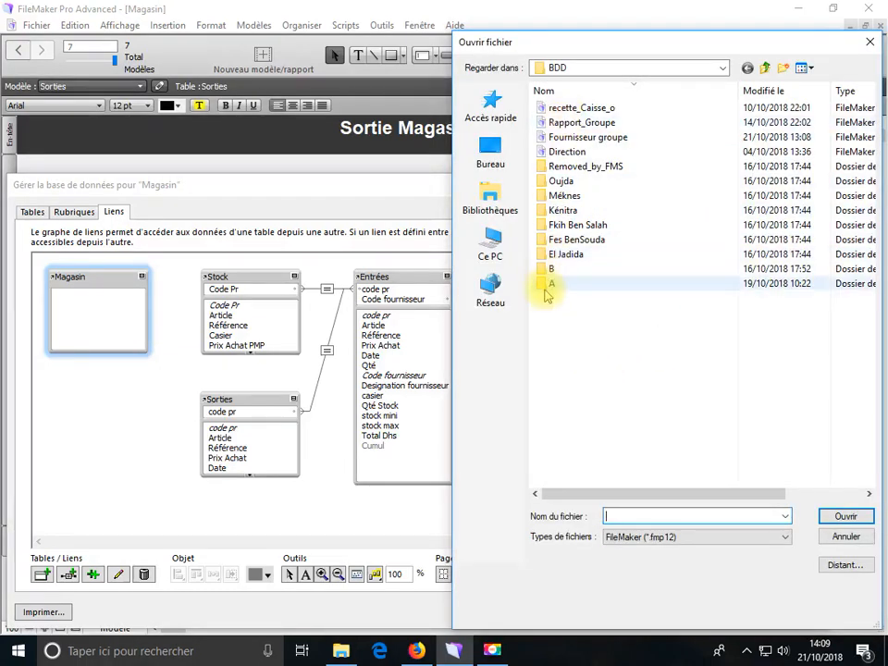
click(491, 152)
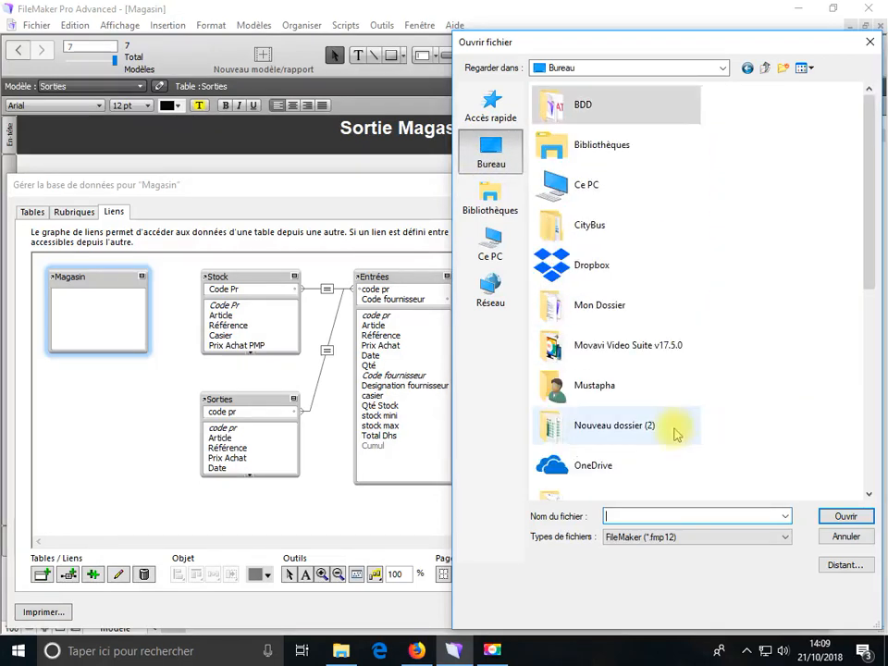
scroll(671, 421, down, 5)
click(583, 287)
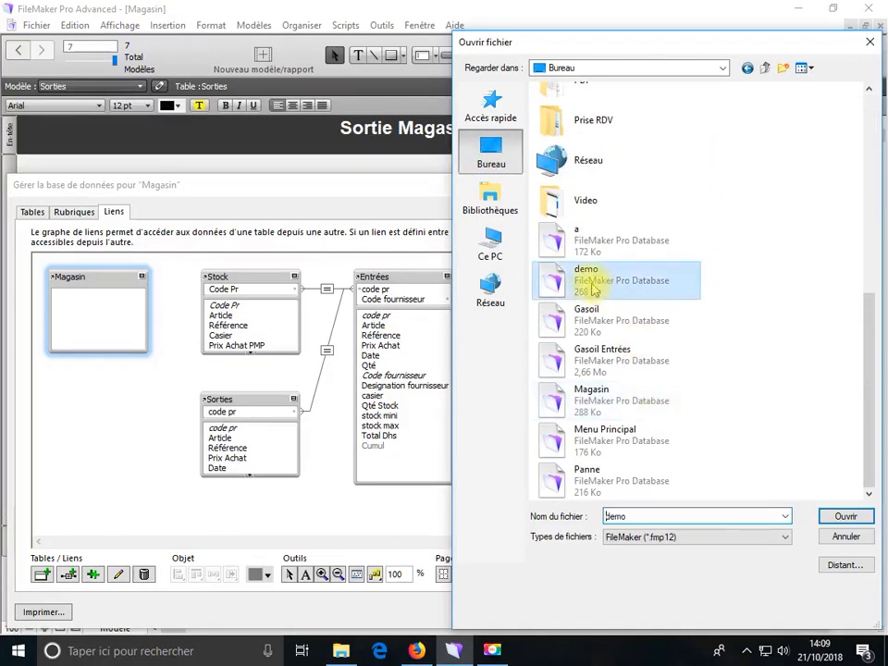
double_click(593, 289)
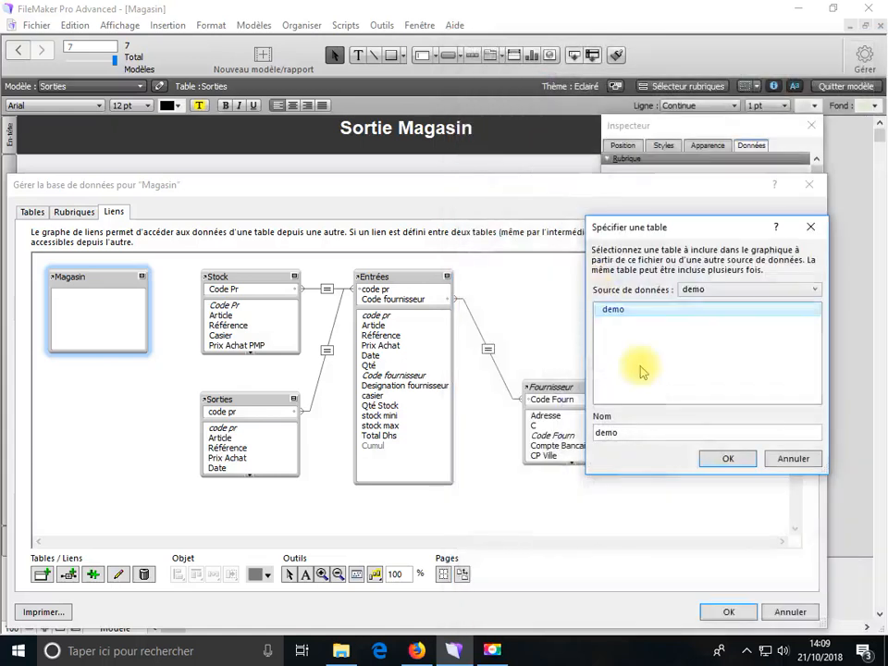
click(737, 460)
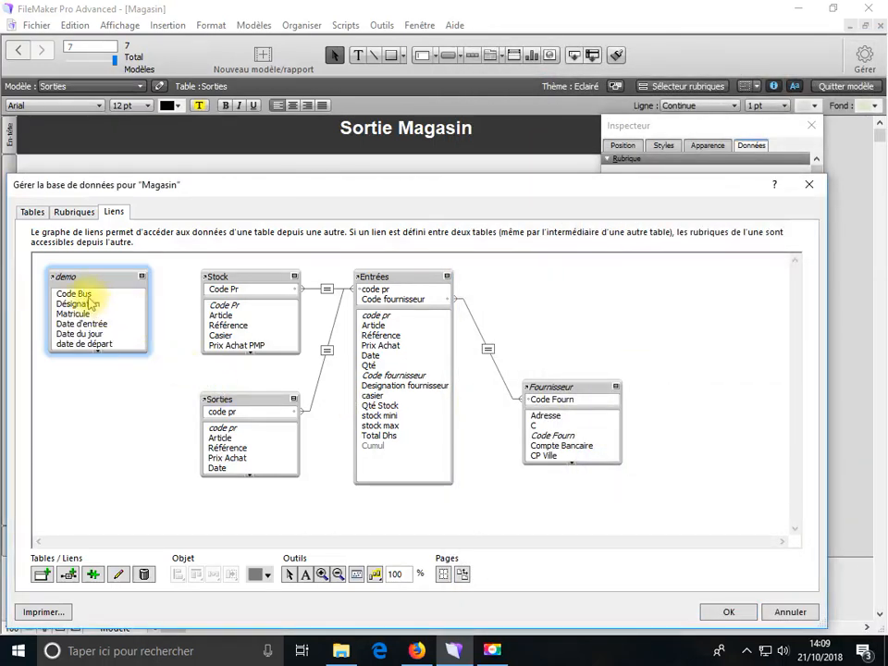
click(252, 481)
scroll(250, 463, down, 8)
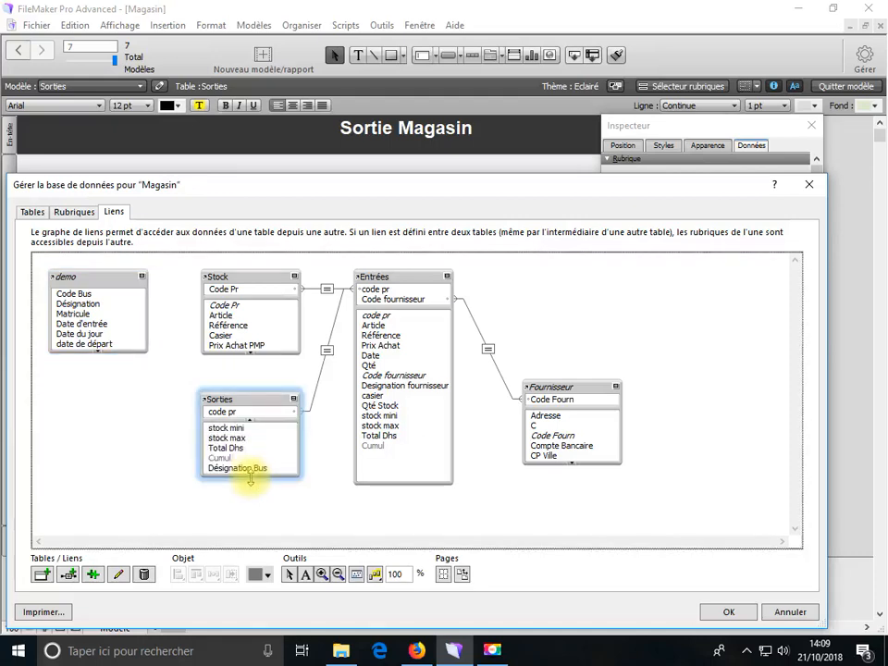
double_click(250, 479)
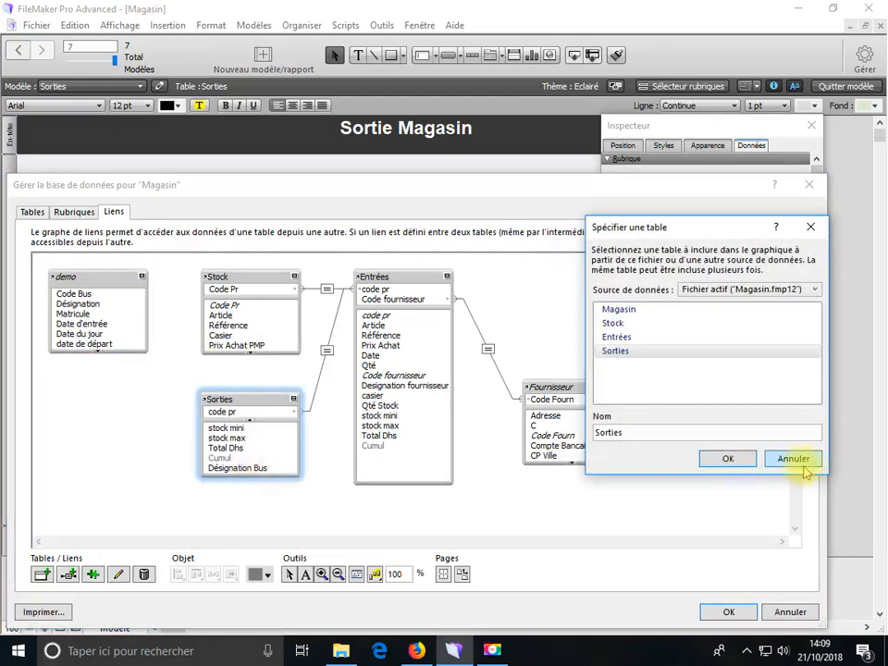
click(728, 458)
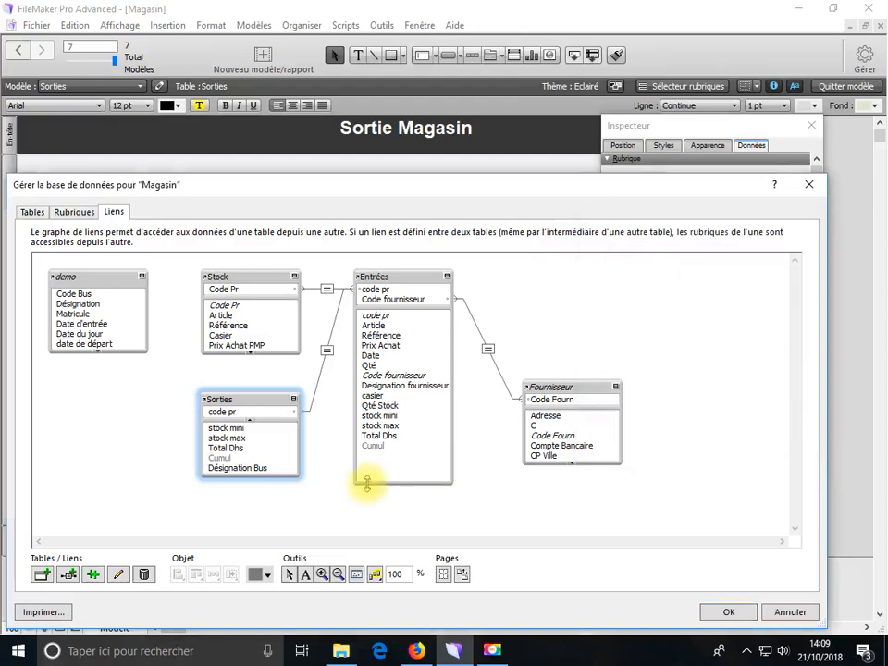
Create a Texte field named "code Bus" in the Sorties table
click(70, 212)
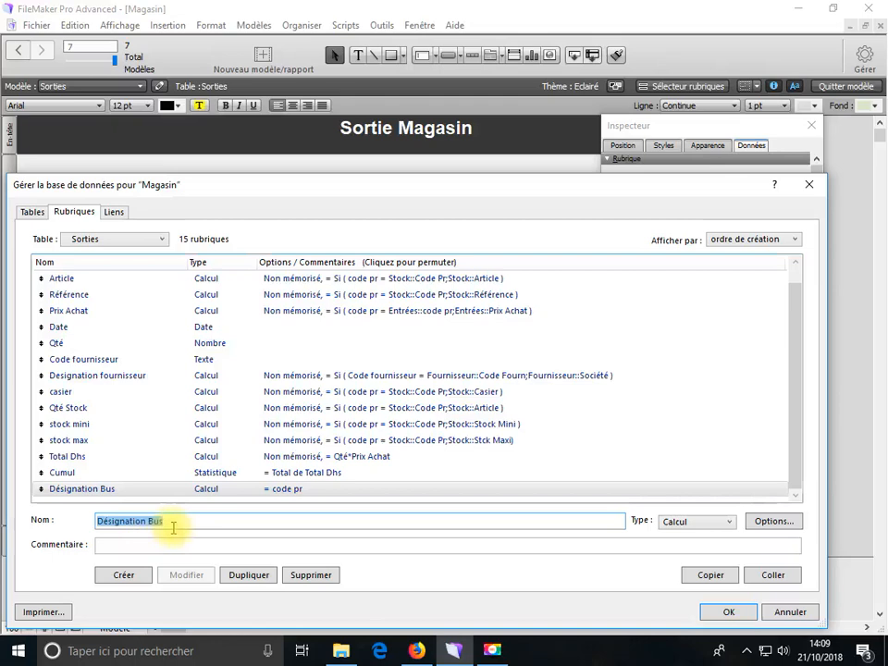
drag(173, 527, 14, 527)
text(code)
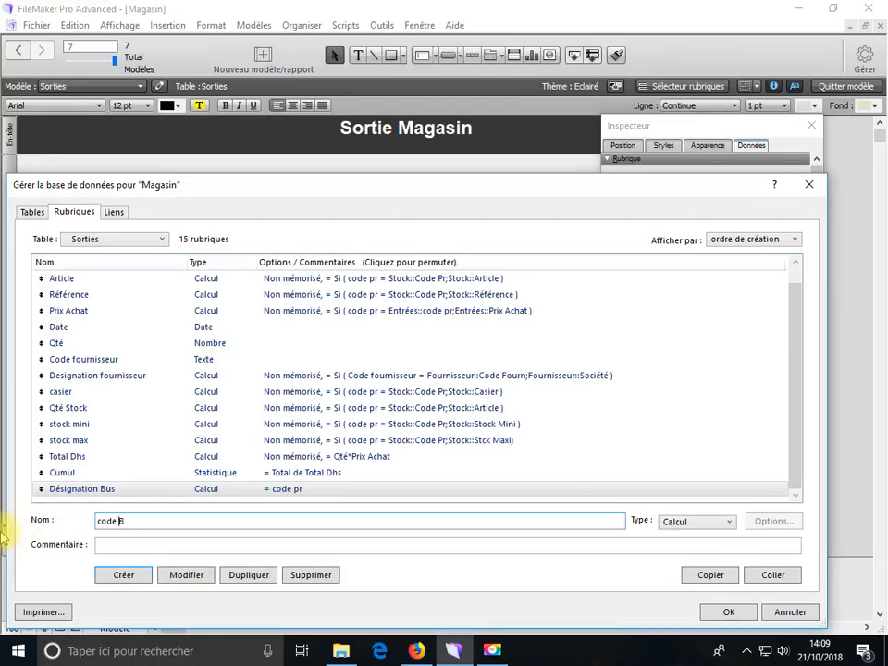
click(115, 578)
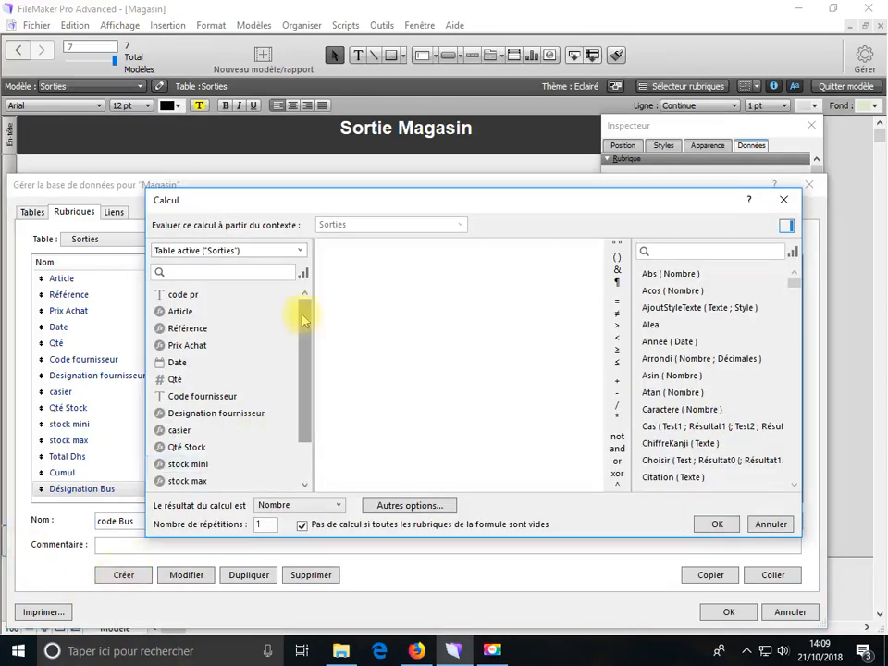
click(759, 524)
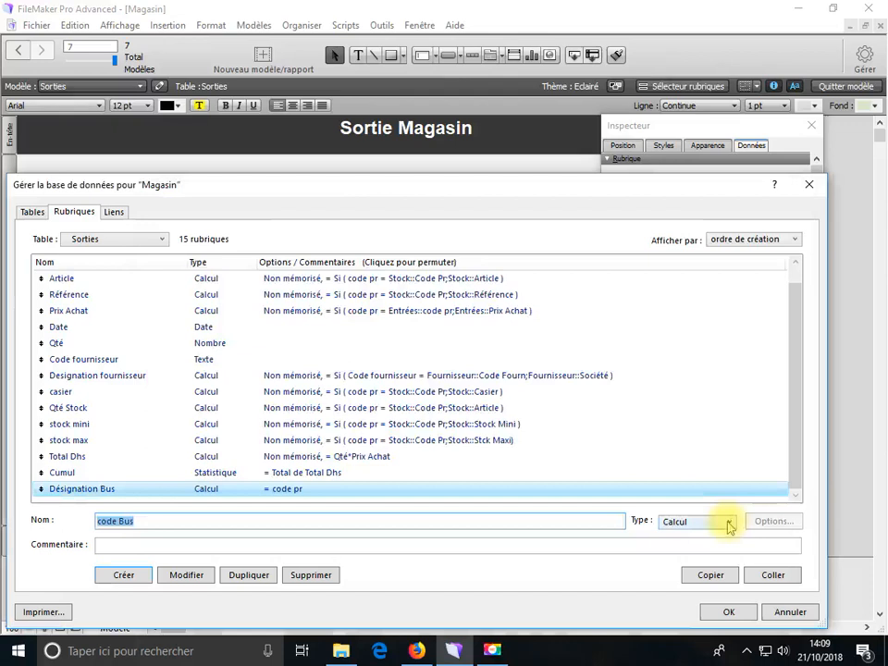
click(720, 524)
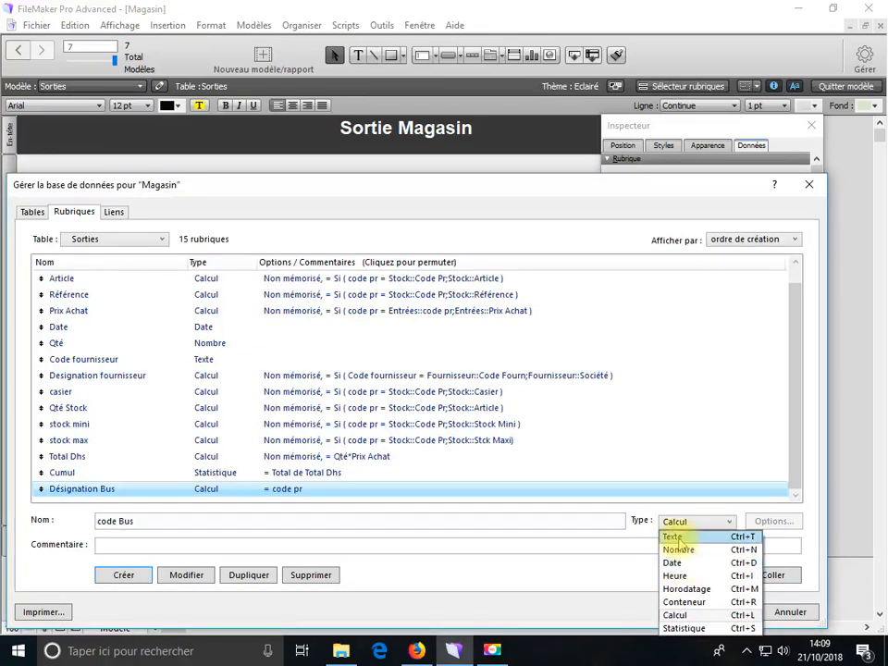
click(679, 537)
click(129, 573)
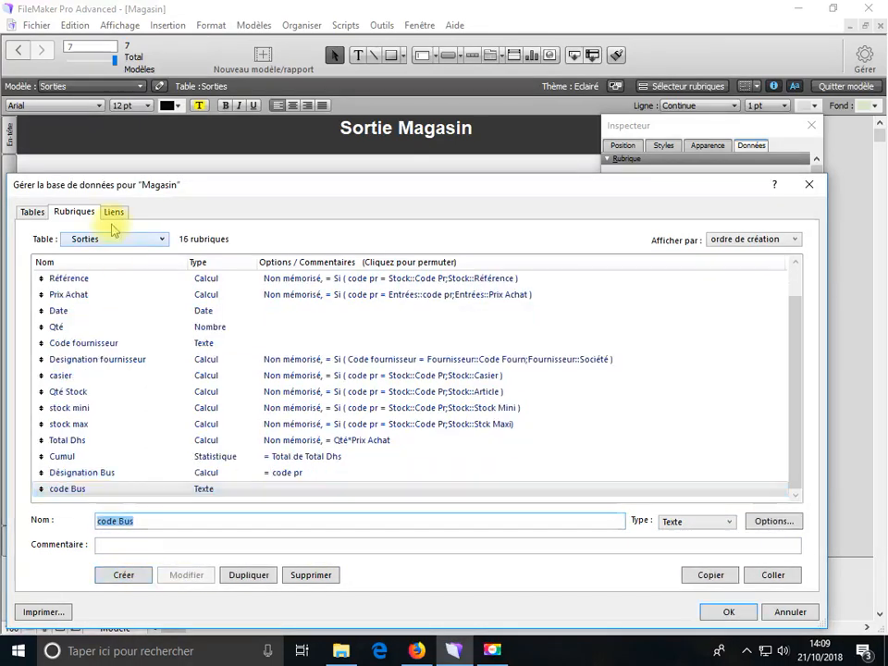
Link code Bus in Sorties to Code Bus in the demo table in the relationship graph, and save the database definition
click(112, 215)
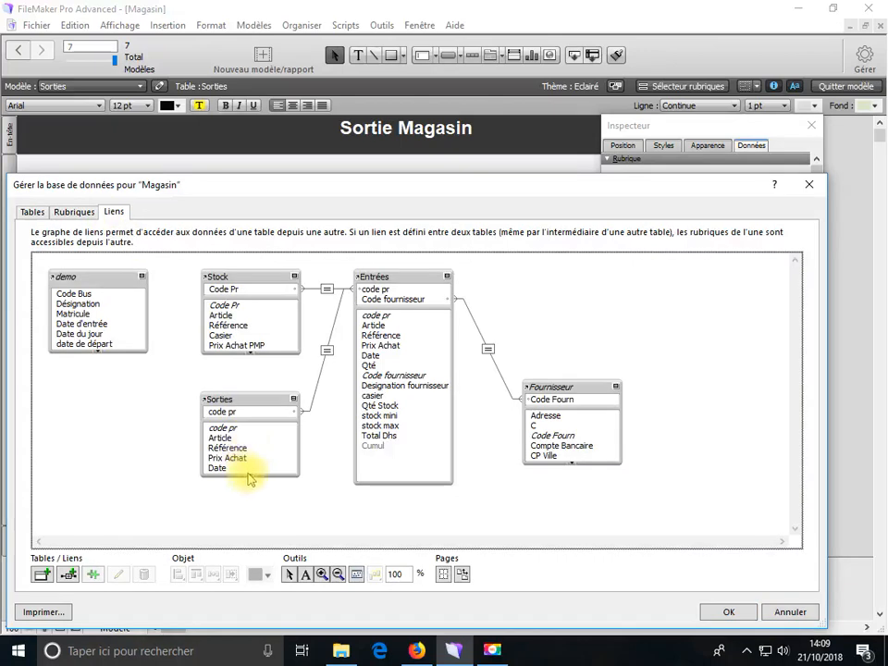
click(249, 477)
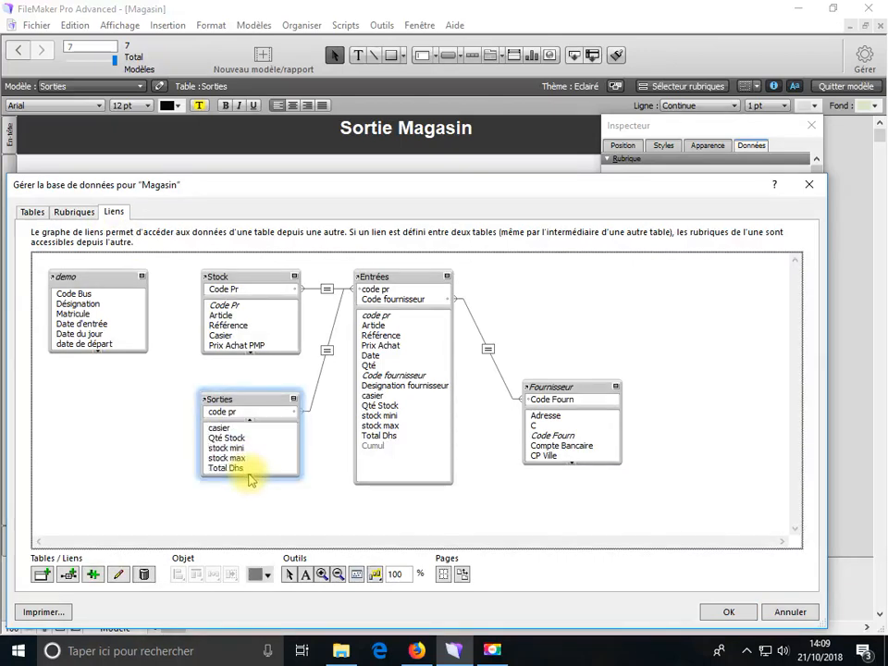
drag(233, 469, 102, 297)
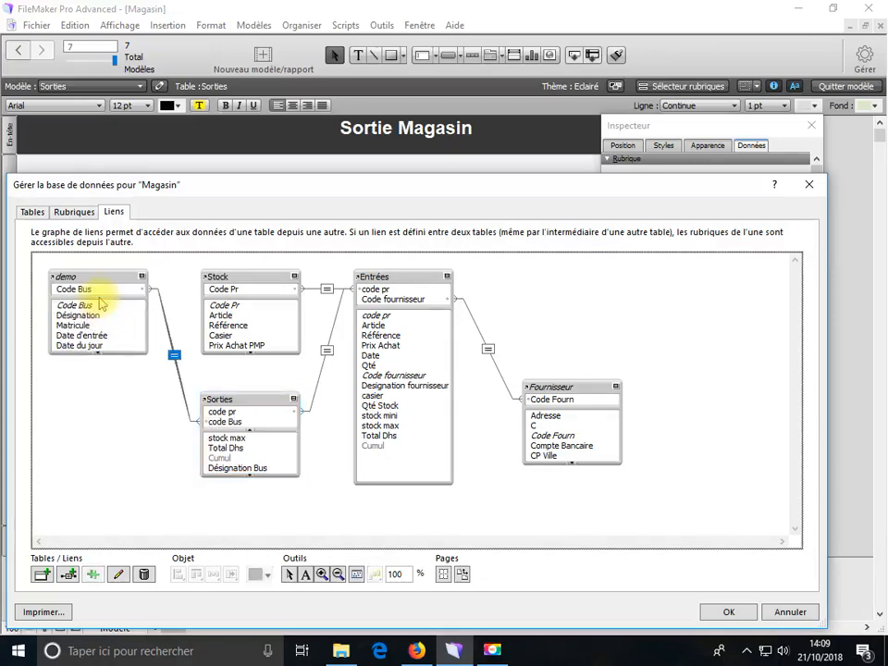
click(727, 612)
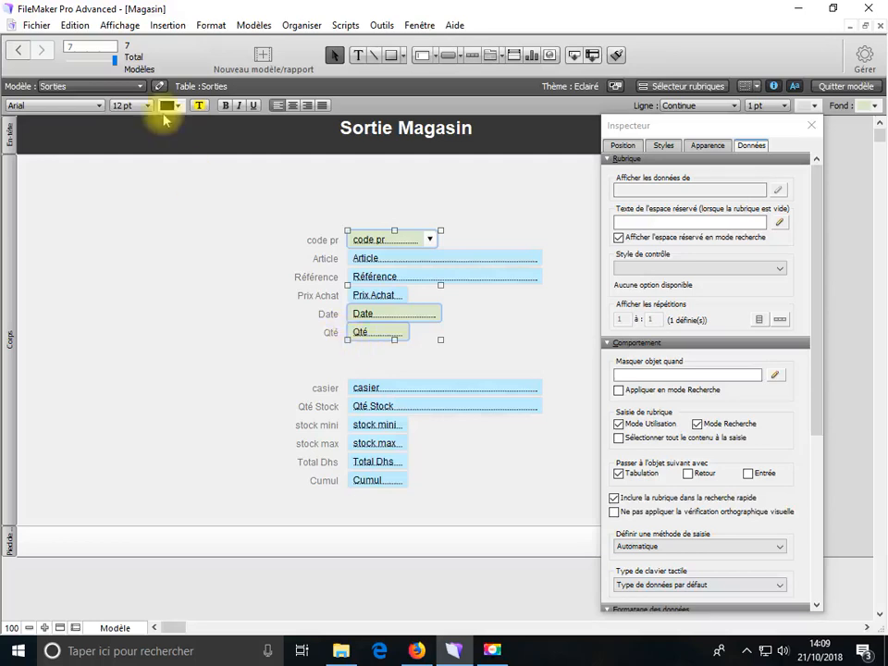
Reopen the Sorties field definitions and replace Désignation Bus's formula with a Si function whose test begins "code Bus ="
click(38, 26)
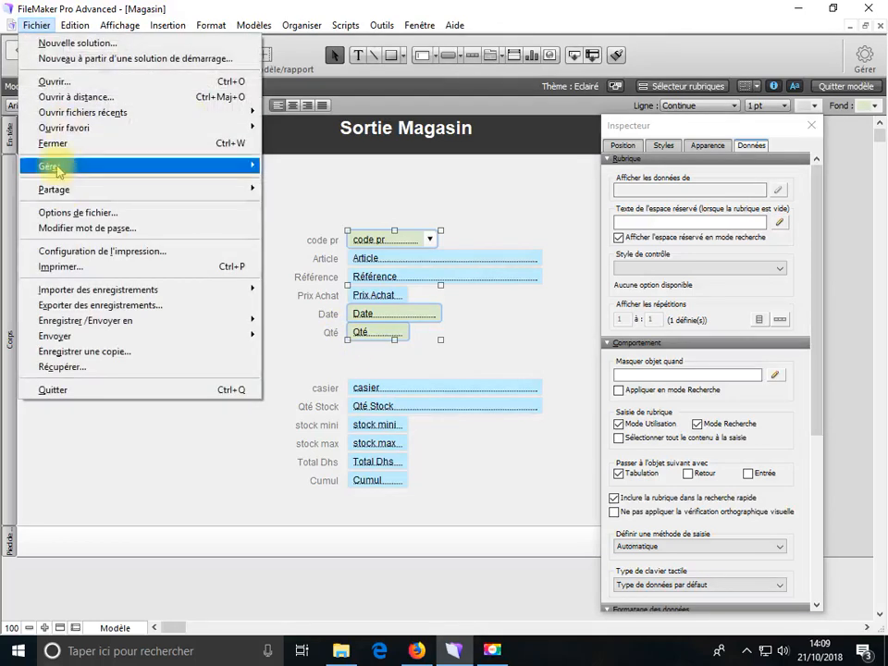
mouse_move(259, 167)
click(286, 167)
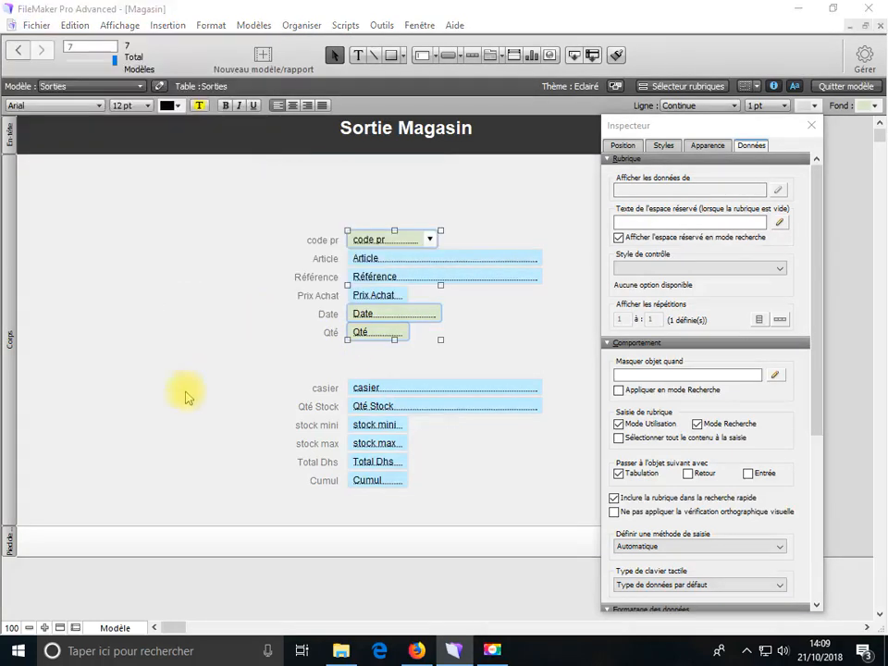
click(74, 212)
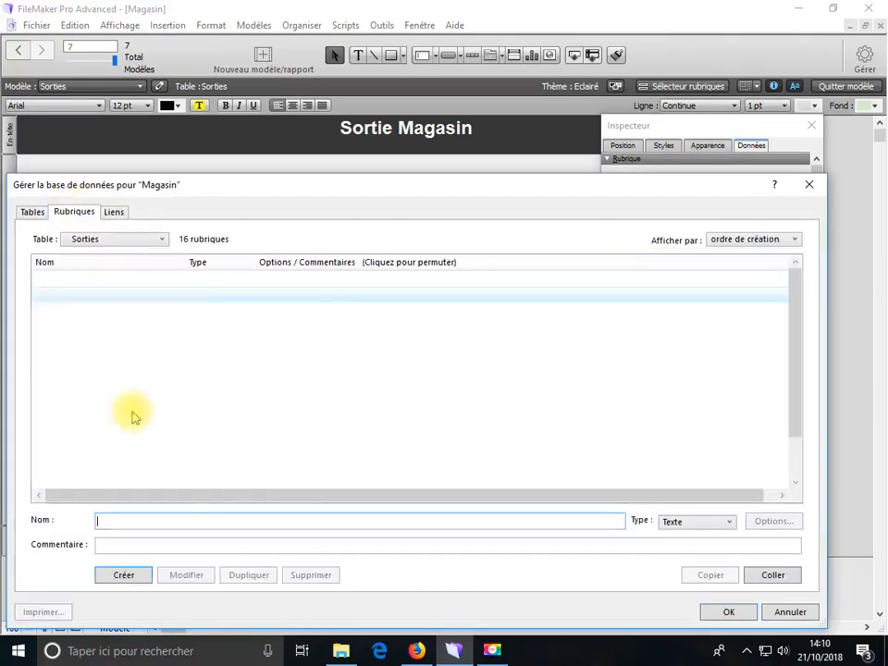
click(134, 477)
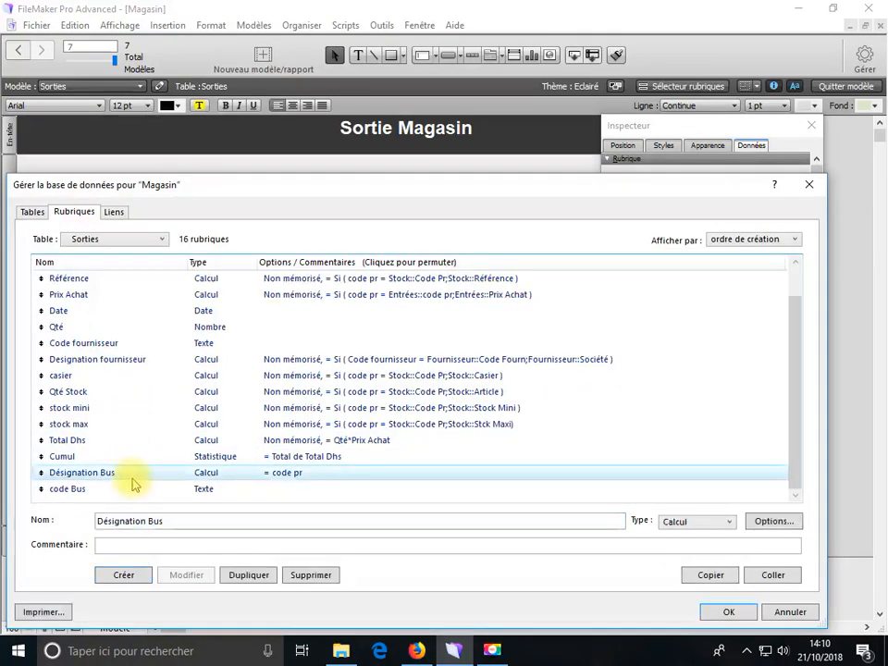
double_click(292, 476)
text(si)
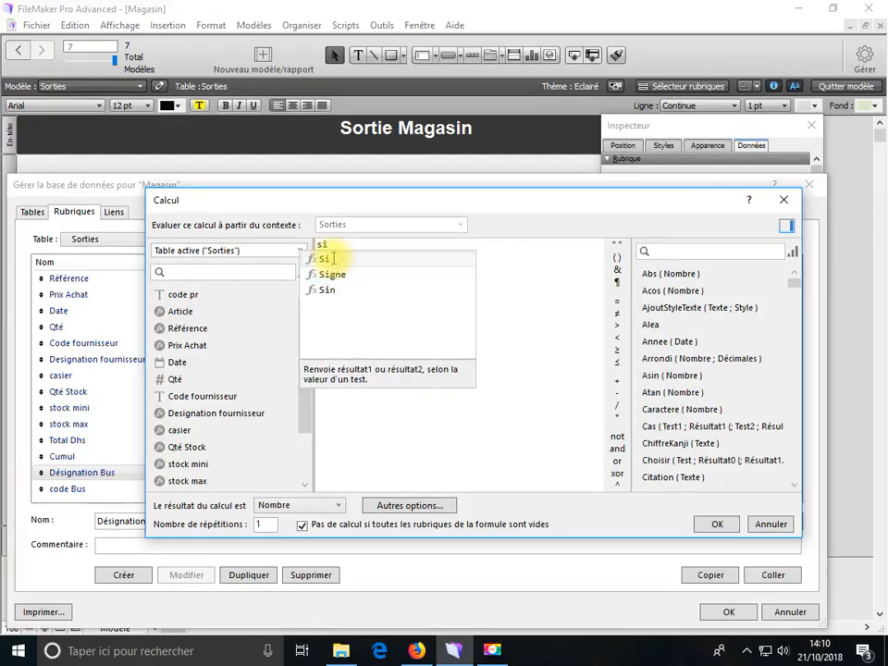
click(332, 259)
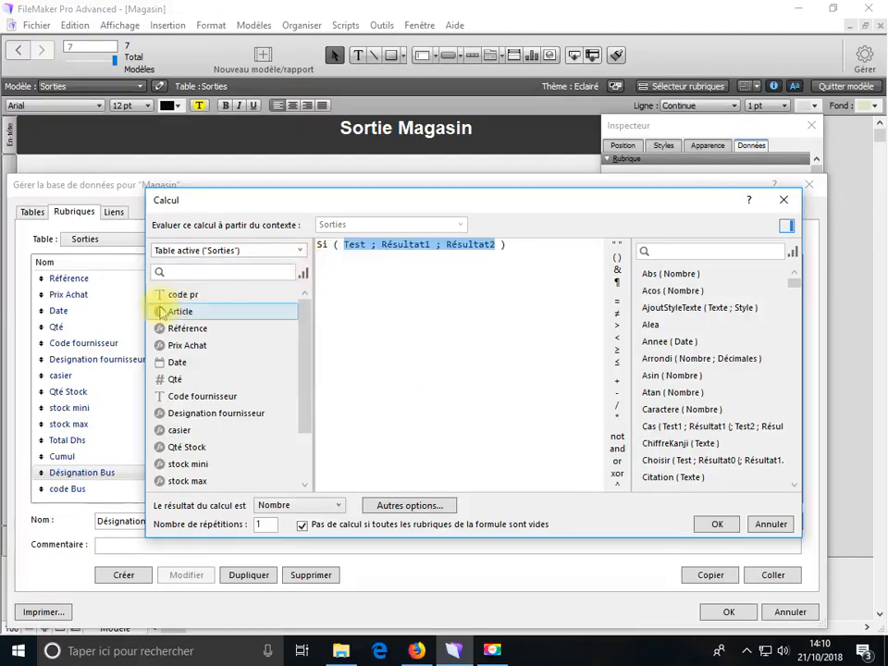
scroll(219, 480, down, 2)
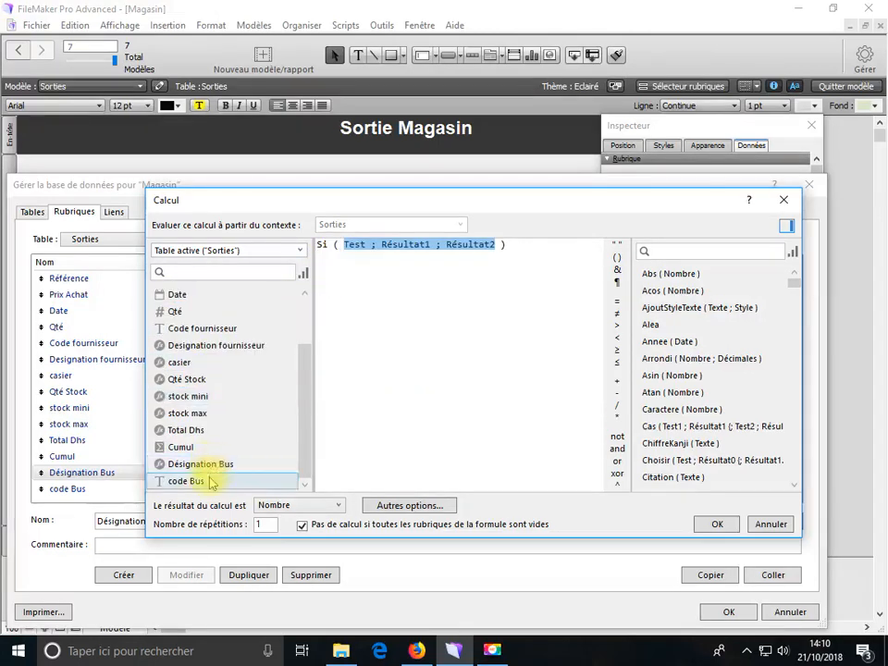
double_click(224, 481)
click(617, 300)
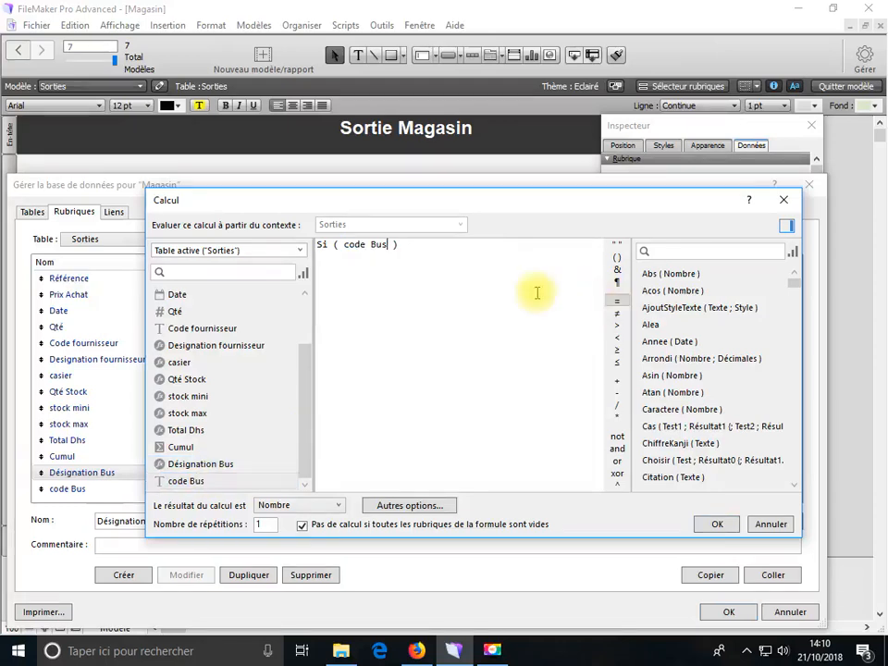
Complete the Désignation Bus formula as Si ( code Bus = demo::Code Bus;demo::Désignation ) and save it
click(303, 251)
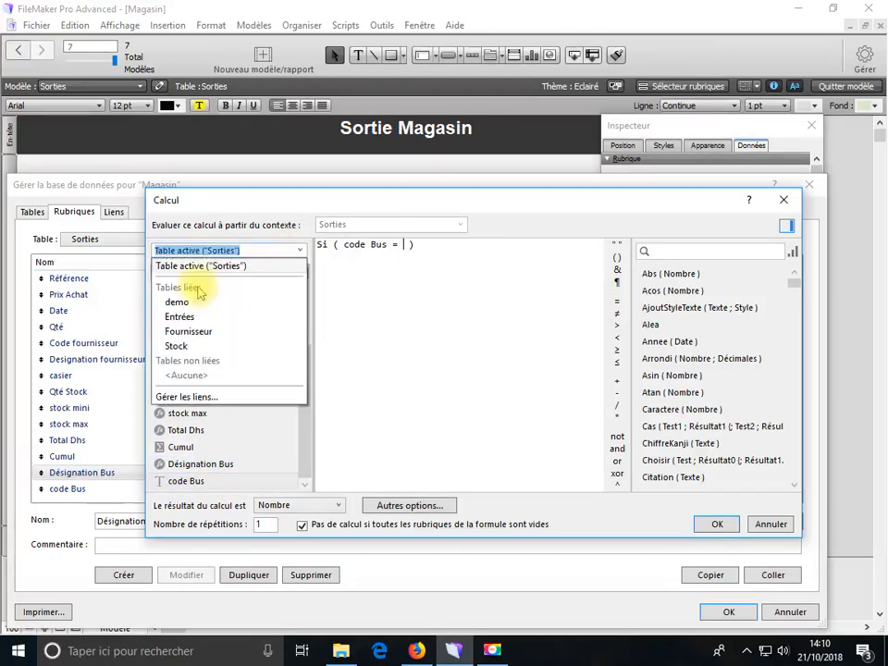
click(171, 302)
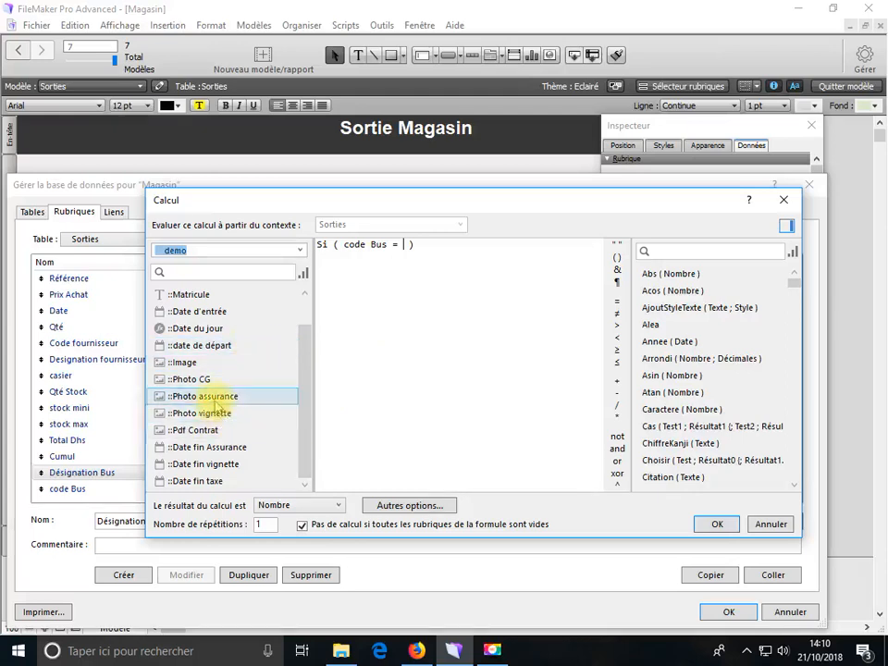
scroll(214, 400, up, 1)
double_click(202, 296)
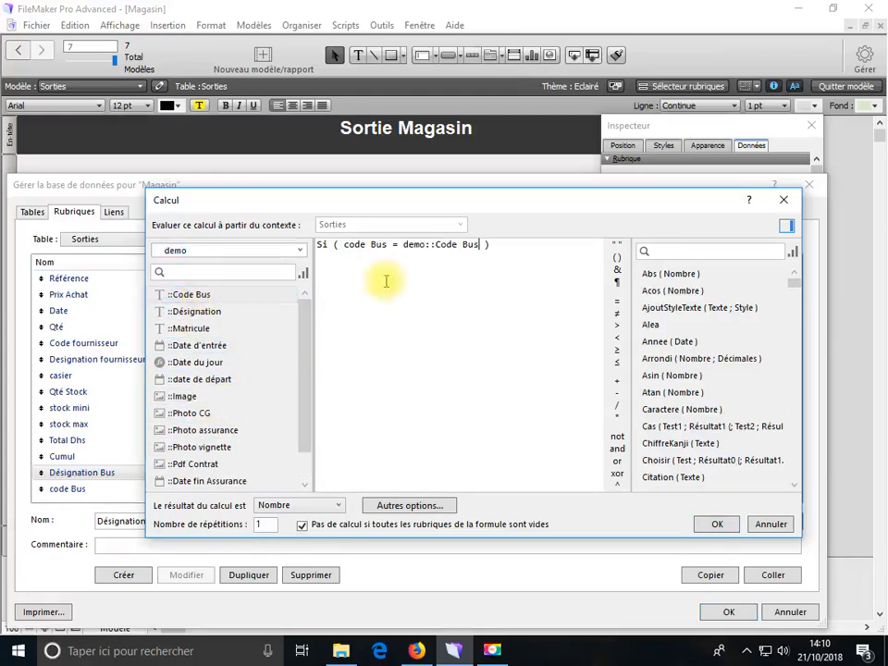
text(;demo::Désignation)
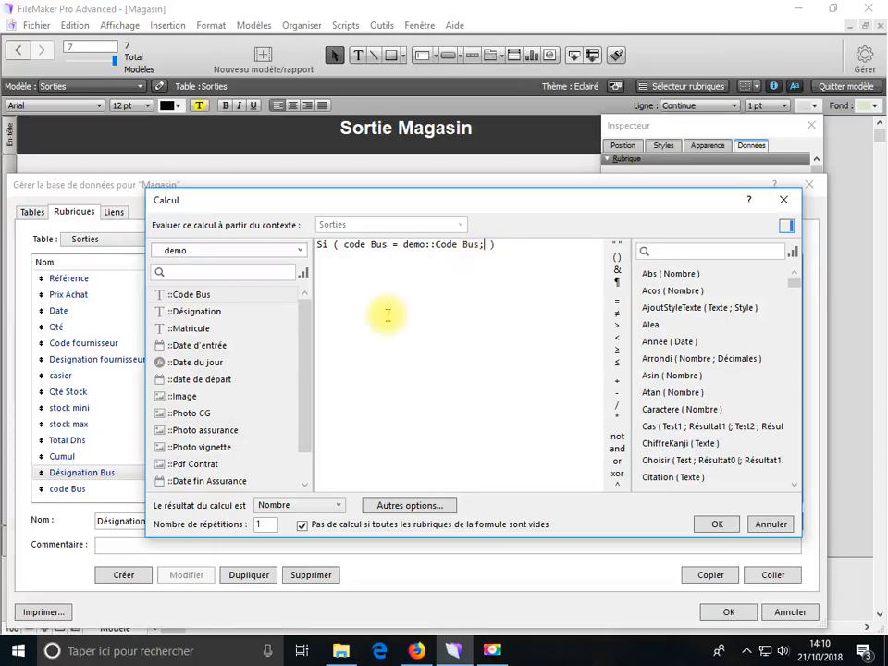
double_click(194, 311)
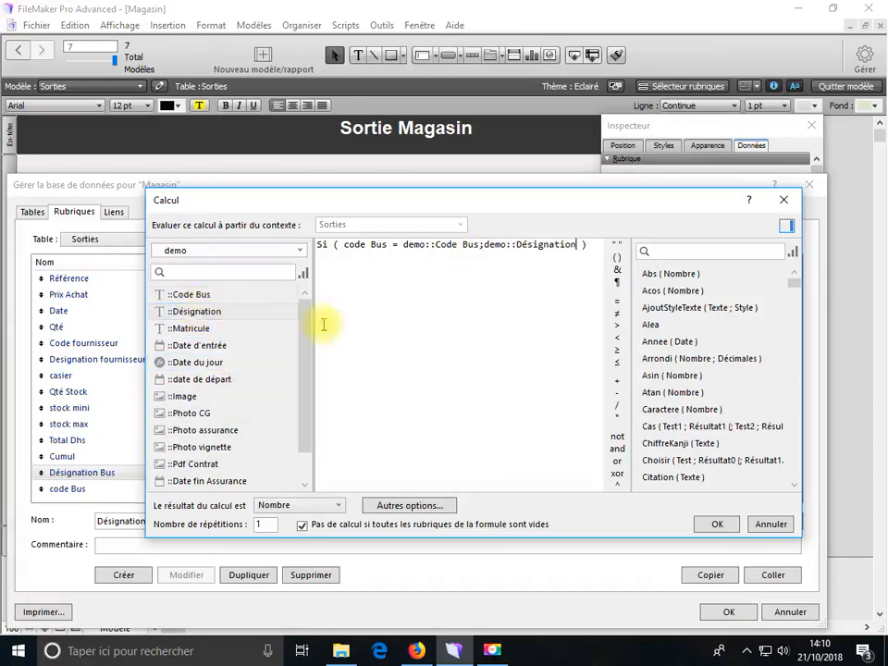
click(716, 524)
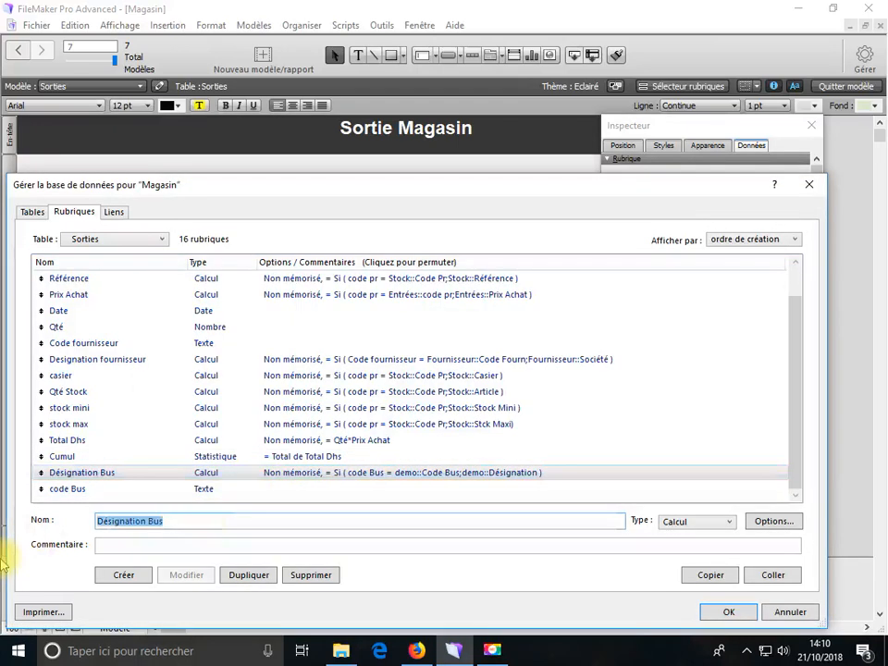
Create a calculated field named "matricule" in Sorties, starting its formula with a Si function that tests "code Bus ="
text(matricule)
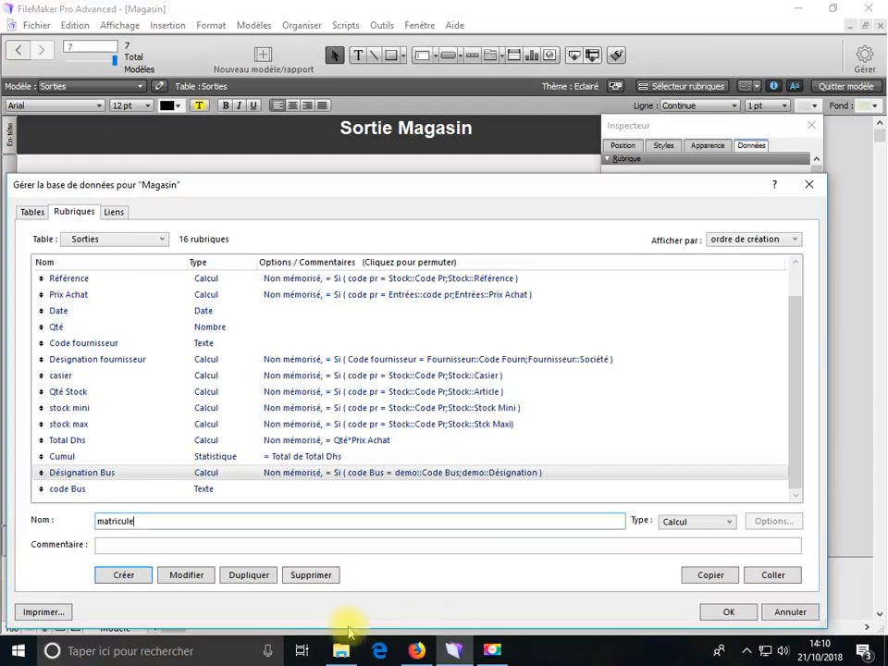
click(124, 575)
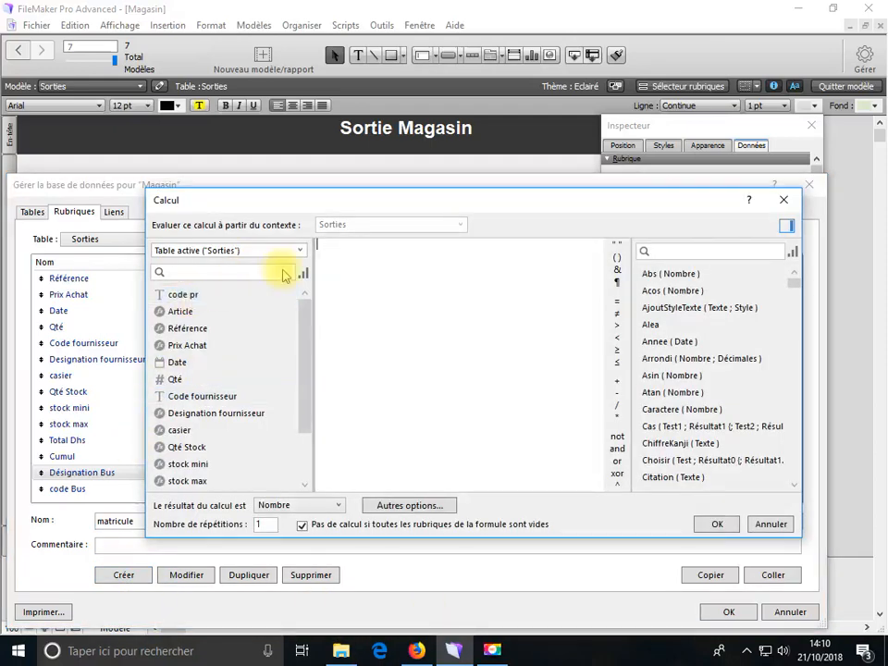
text(si)
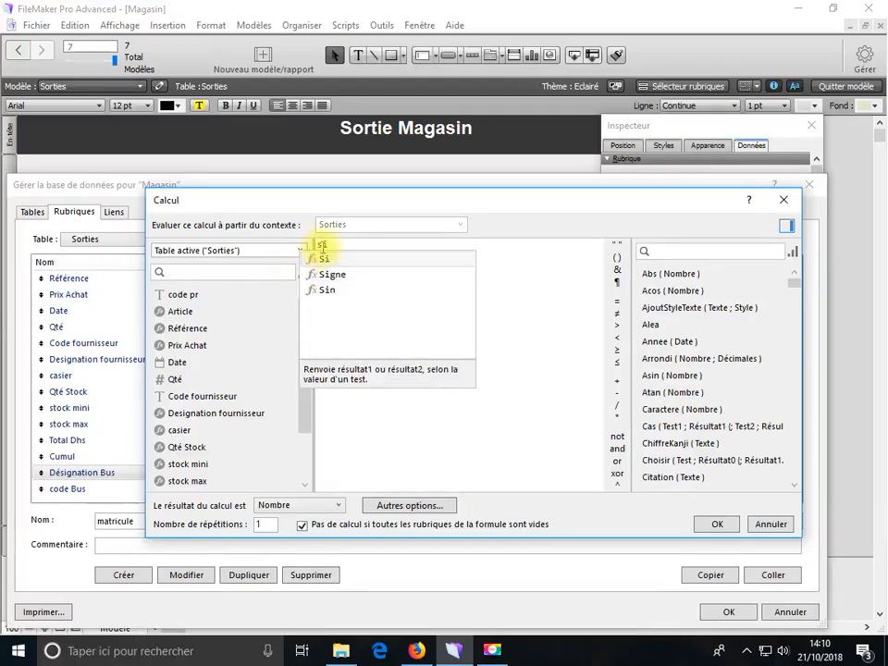
double_click(322, 247)
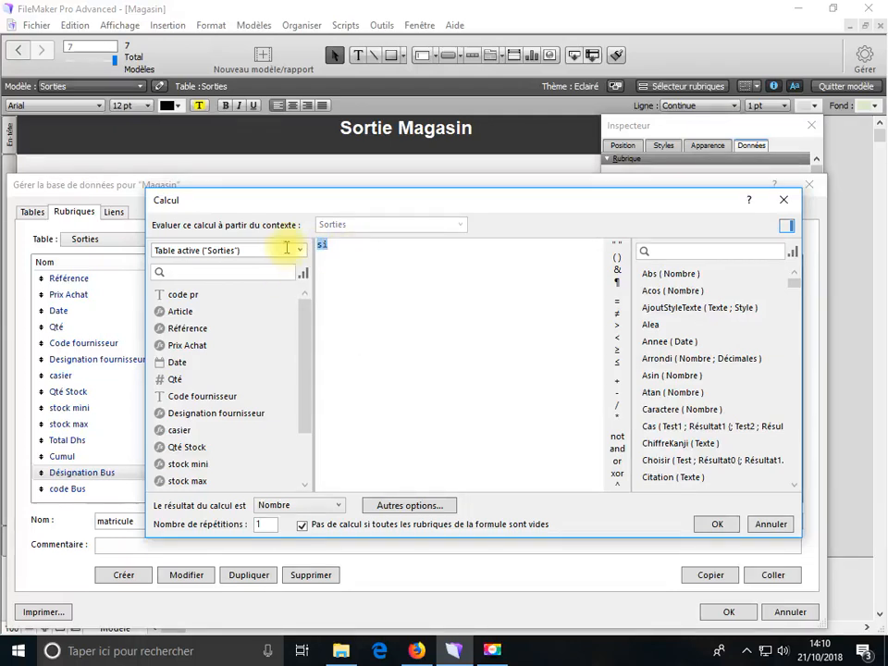
text(si)
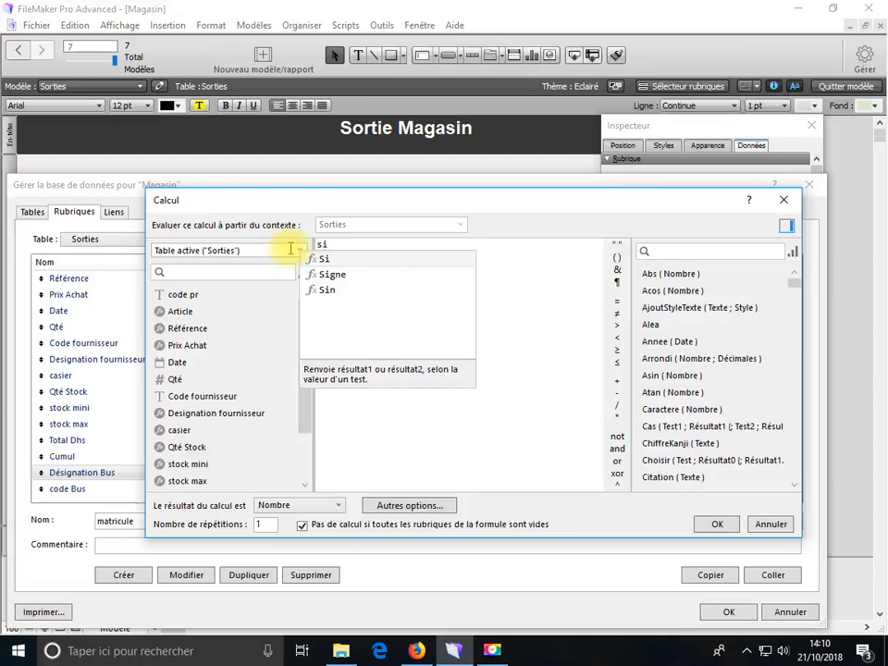
key(Return)
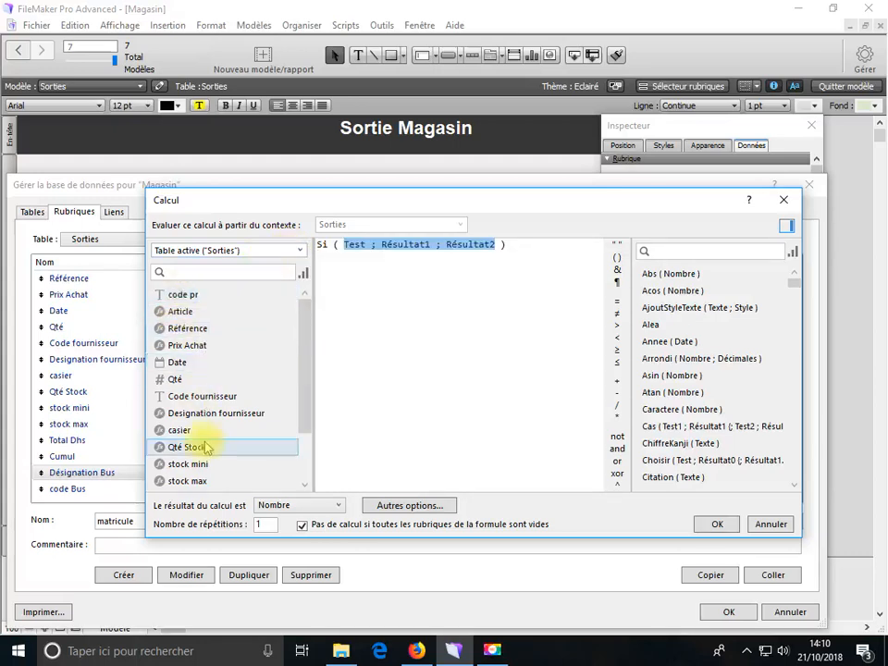
scroll(205, 448, down, 2)
double_click(196, 480)
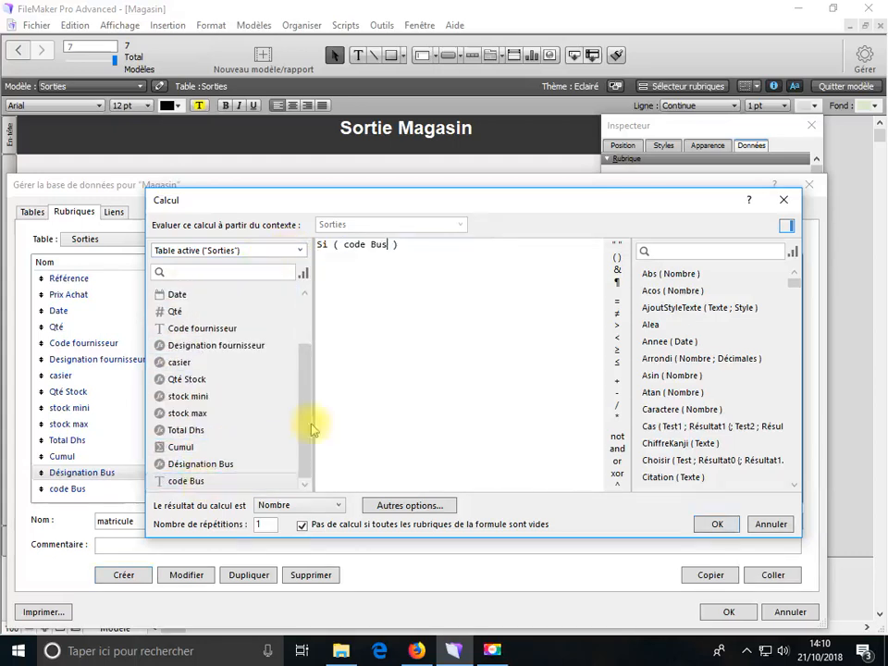
click(617, 302)
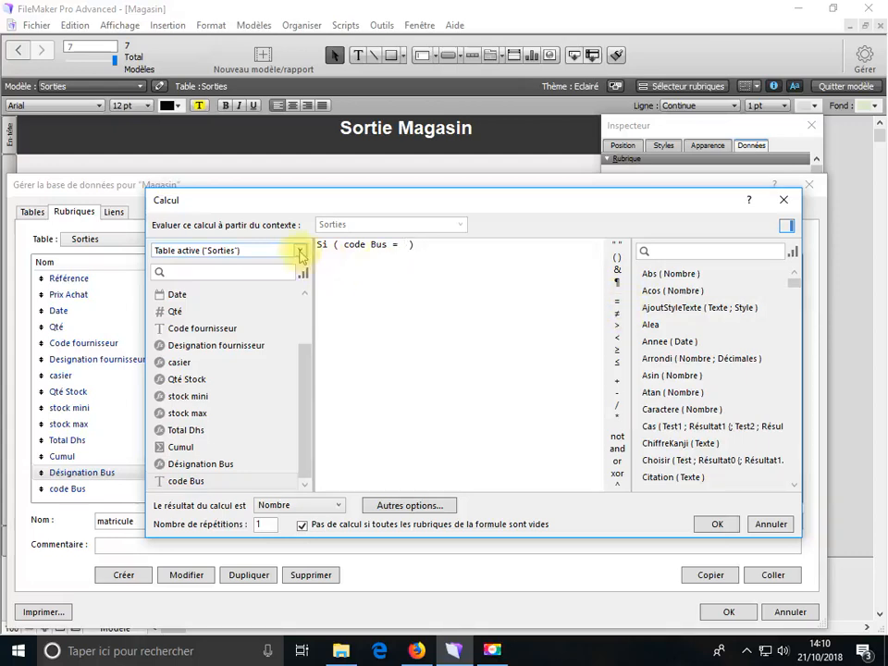
Complete the matricule formula as Si ( code Bus = demo::Code Bus;demo::Matricule ) and save the database definition
click(213, 251)
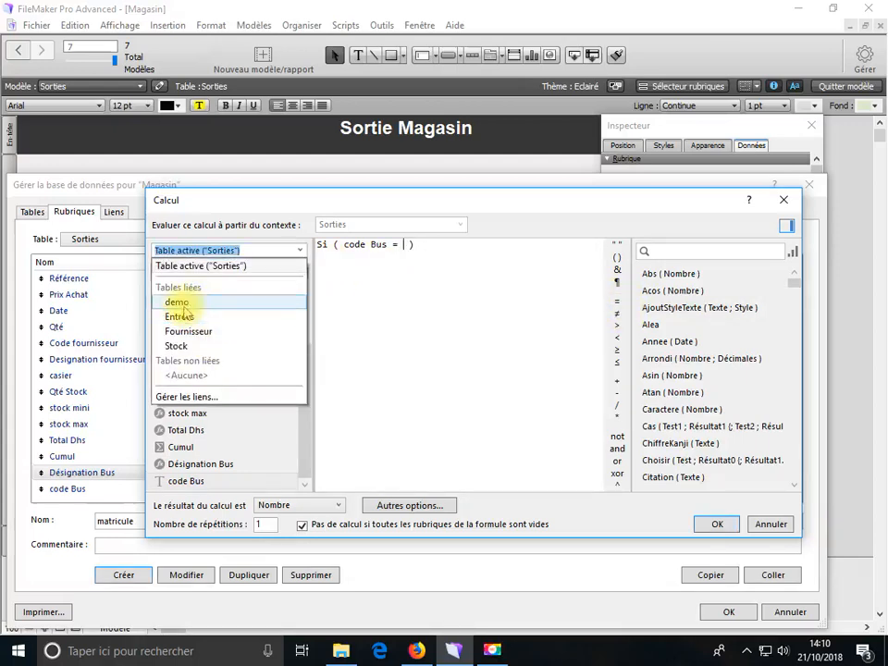
click(182, 305)
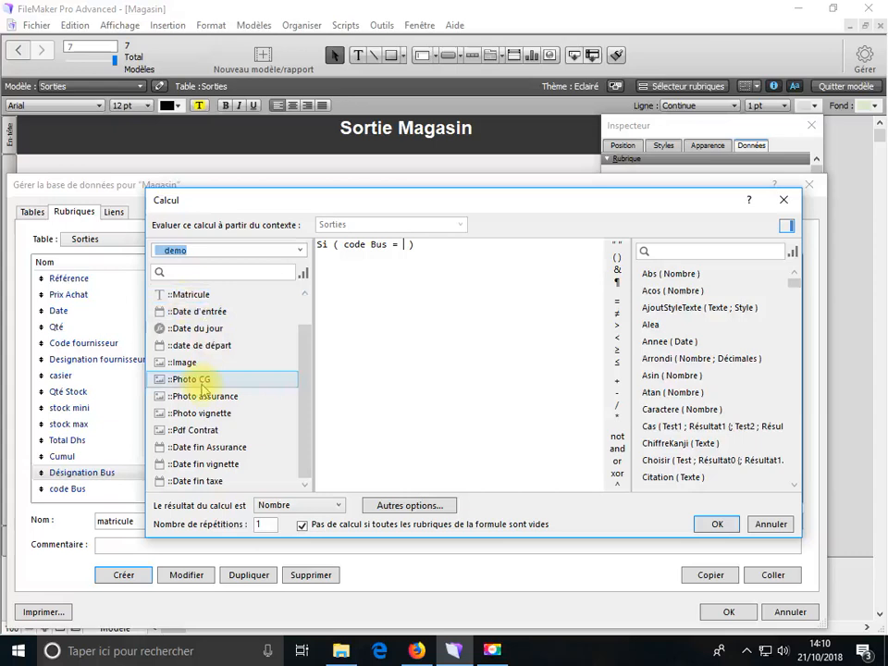
scroll(186, 435, up, 1)
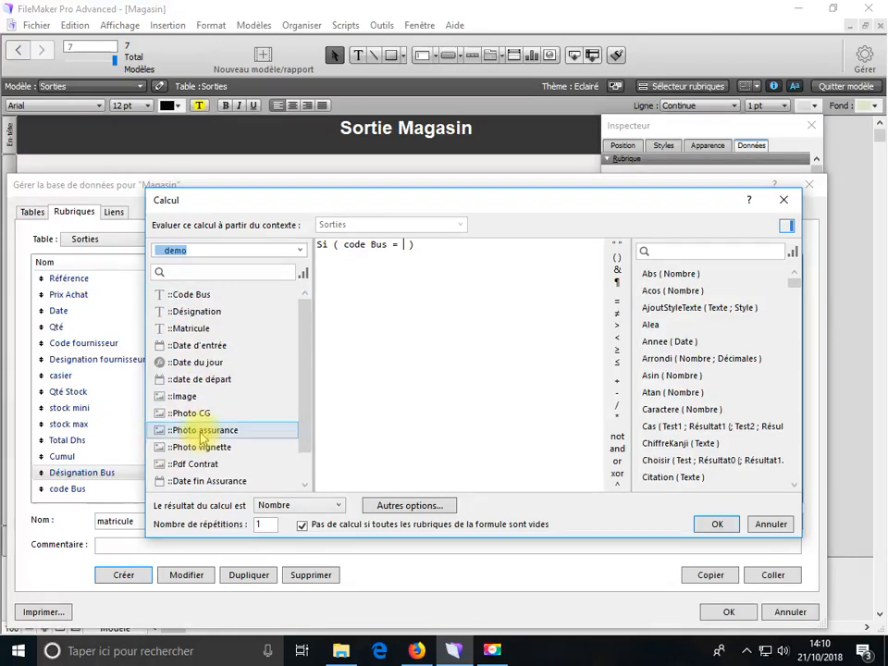
double_click(181, 295)
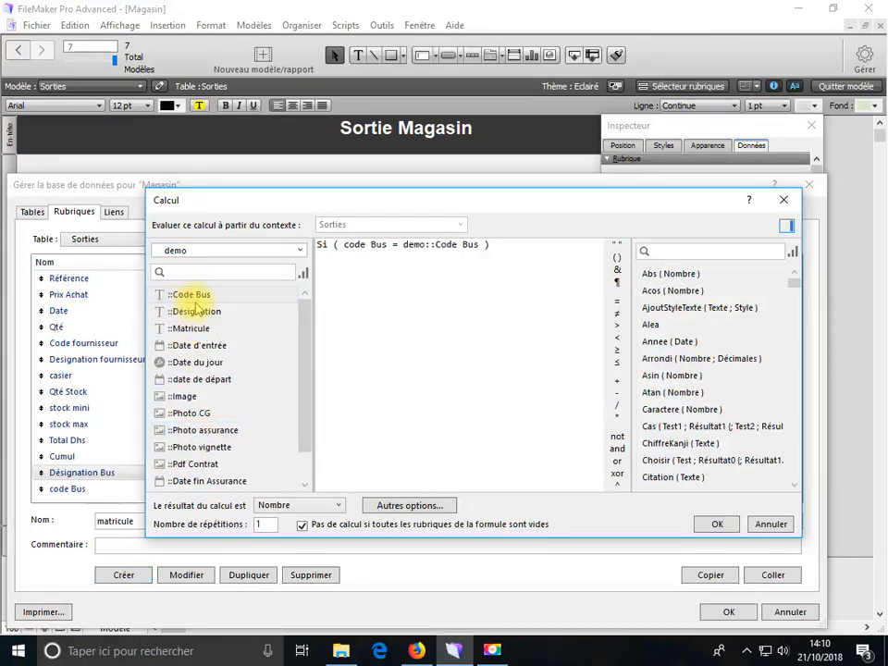
text(;)
double_click(194, 328)
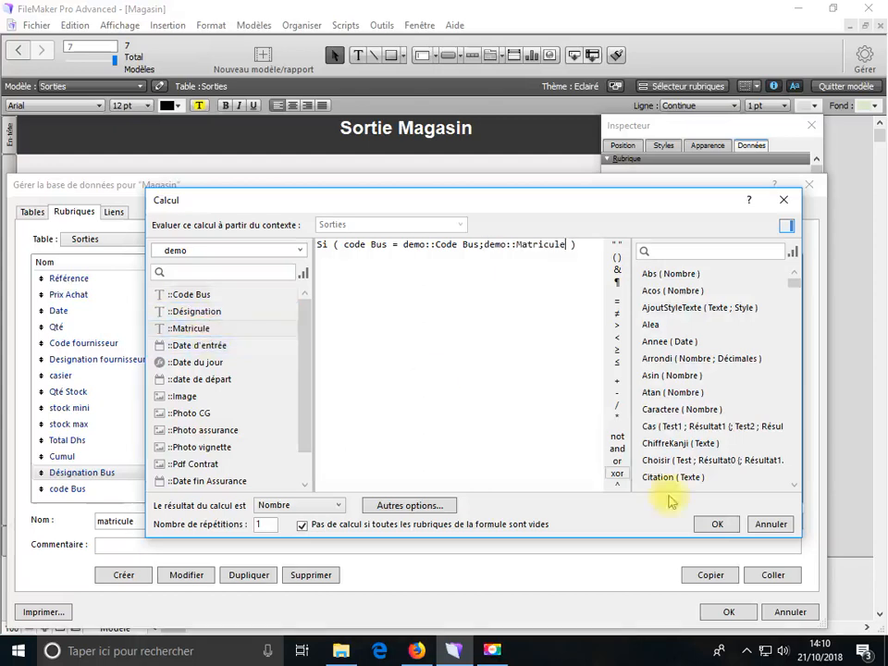
click(710, 525)
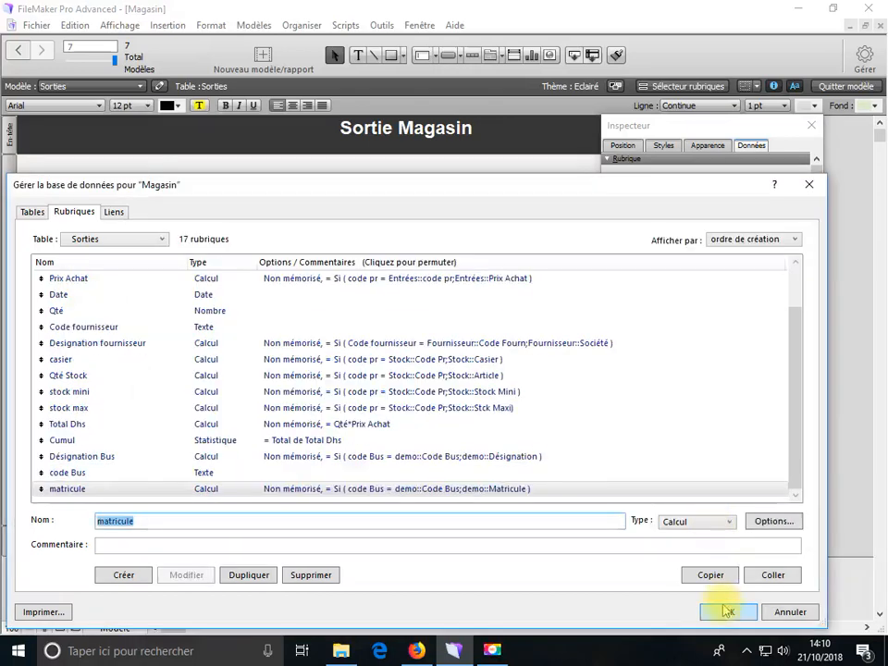
key(Return)
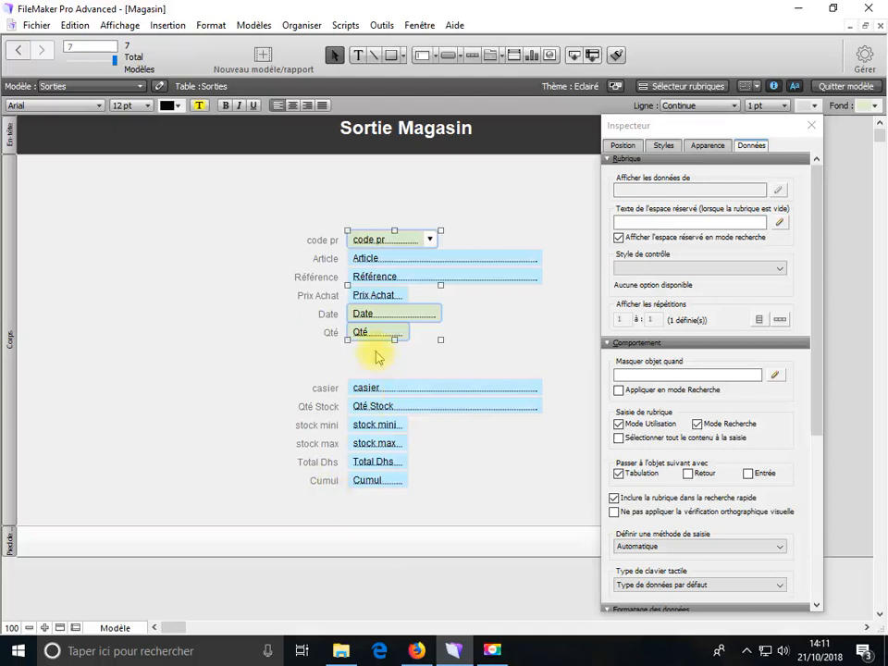
Duplicate the Qté field just below itself on the layout and assign the copy to code Bus with its label
click(489, 348)
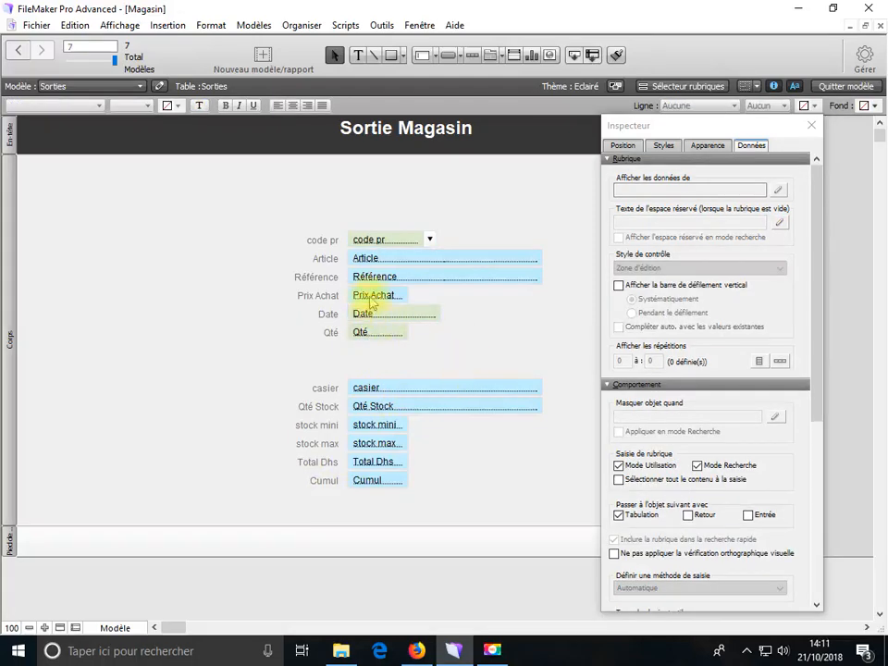
click(375, 339)
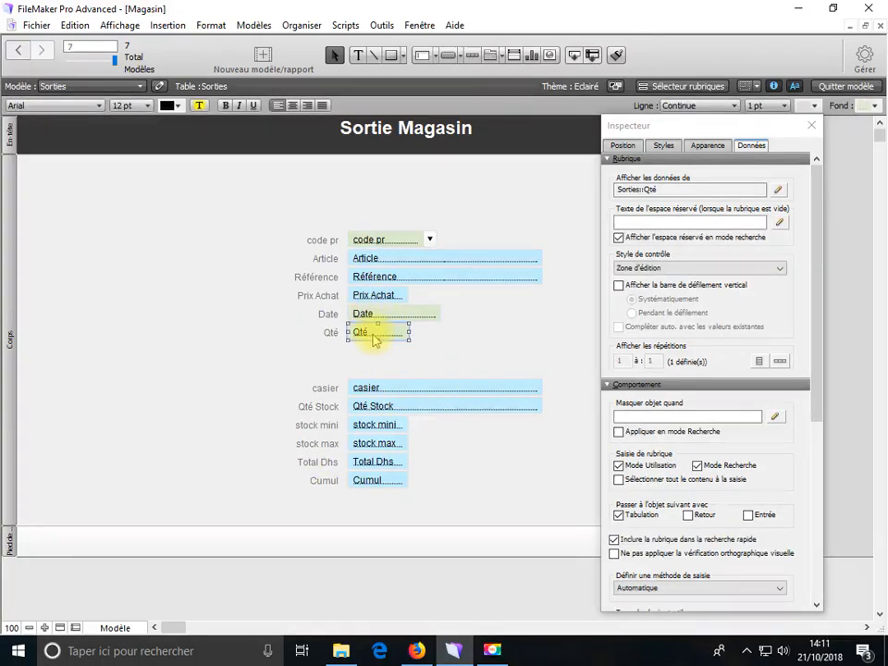
drag(375, 339, 368, 361)
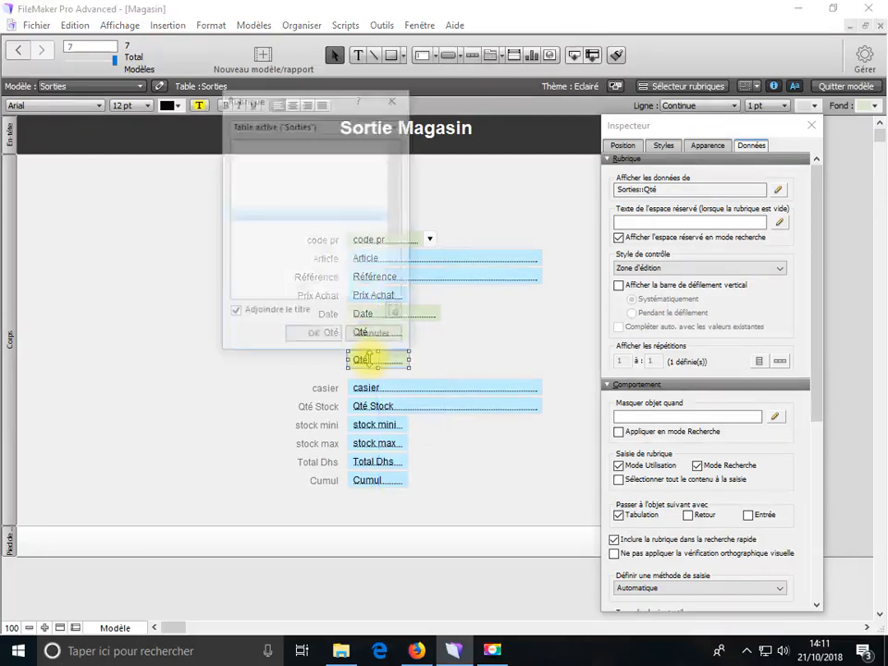
scroll(310, 269, down, 3)
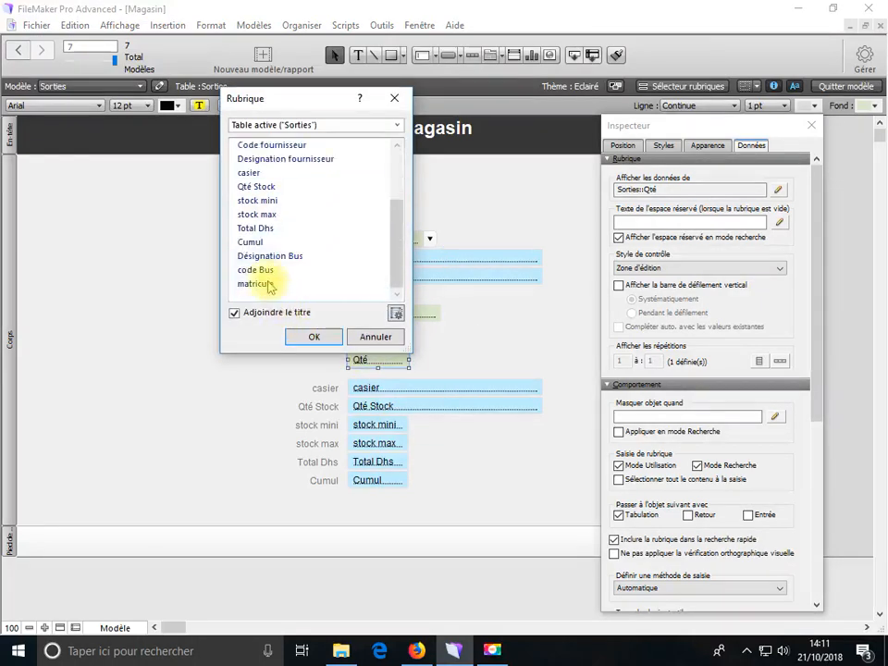
click(257, 270)
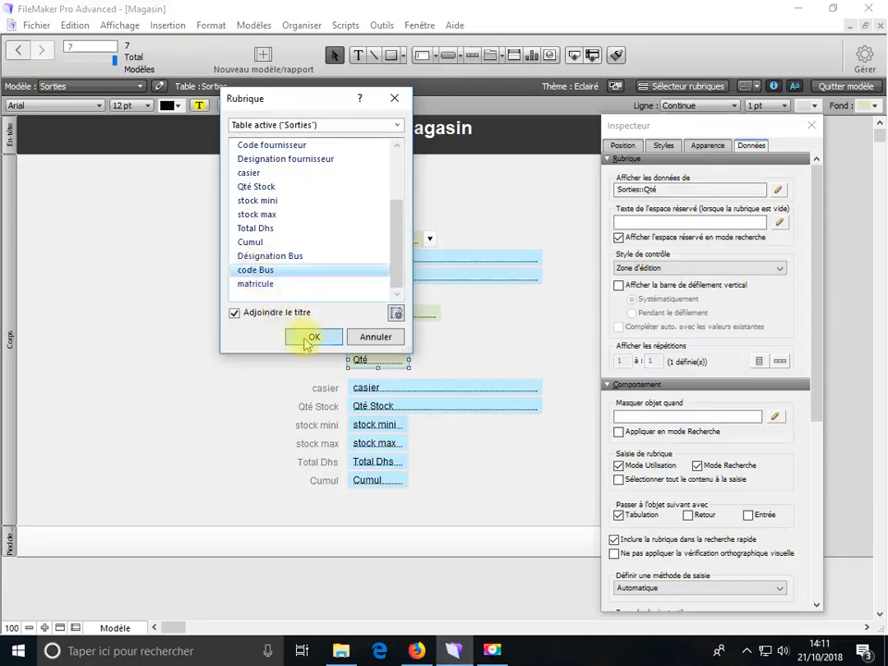
click(312, 337)
Move the Article field into the code Bus row, directly beside the code Bus field, and shorten it to roughly a third of its width
drag(381, 267, 443, 370)
drag(667, 125, 705, 120)
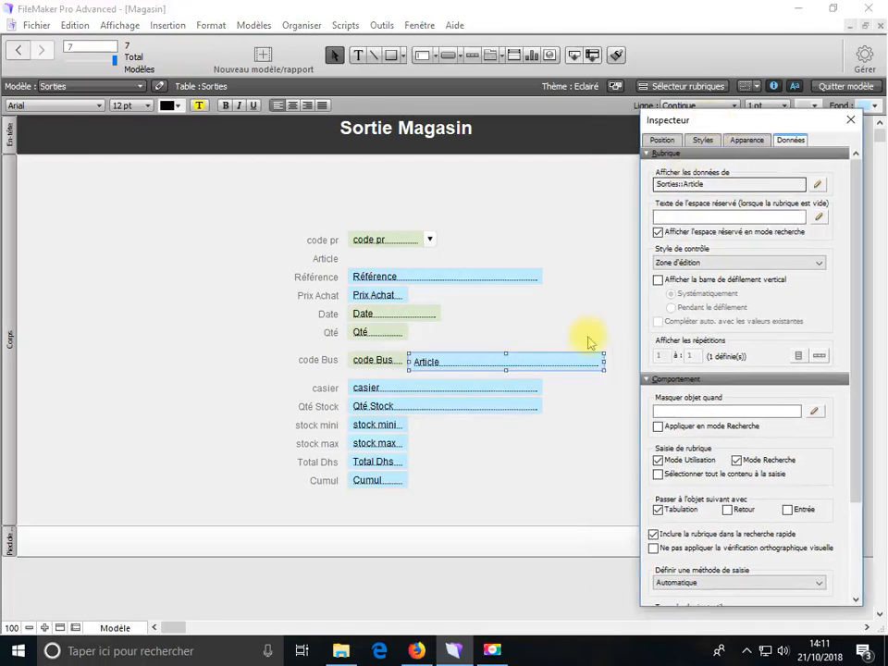
click(605, 361)
click(602, 363)
drag(603, 363, 472, 369)
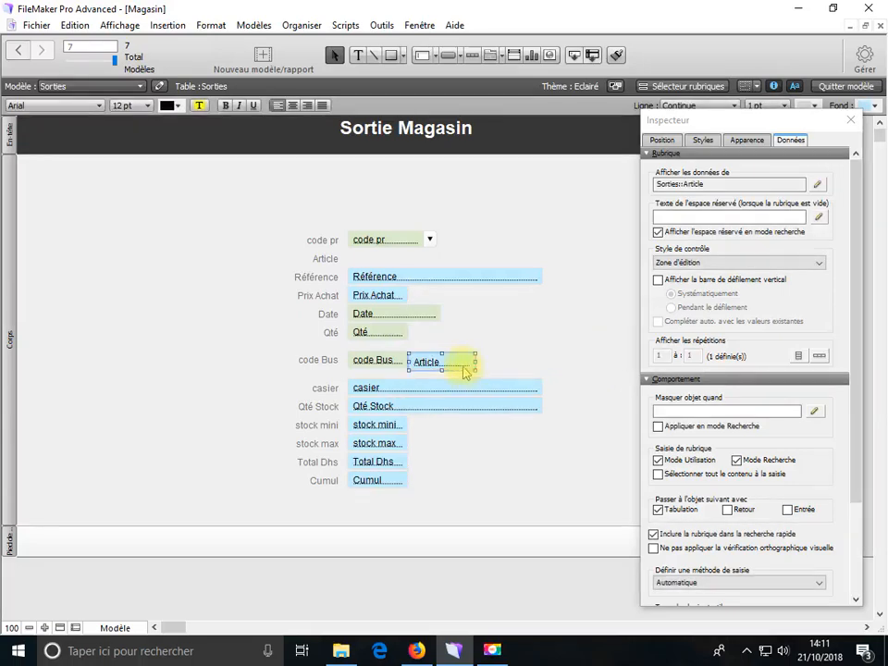
Assign the shortened Article field beside code Bus to Désignation Bus, without a label
double_click(459, 368)
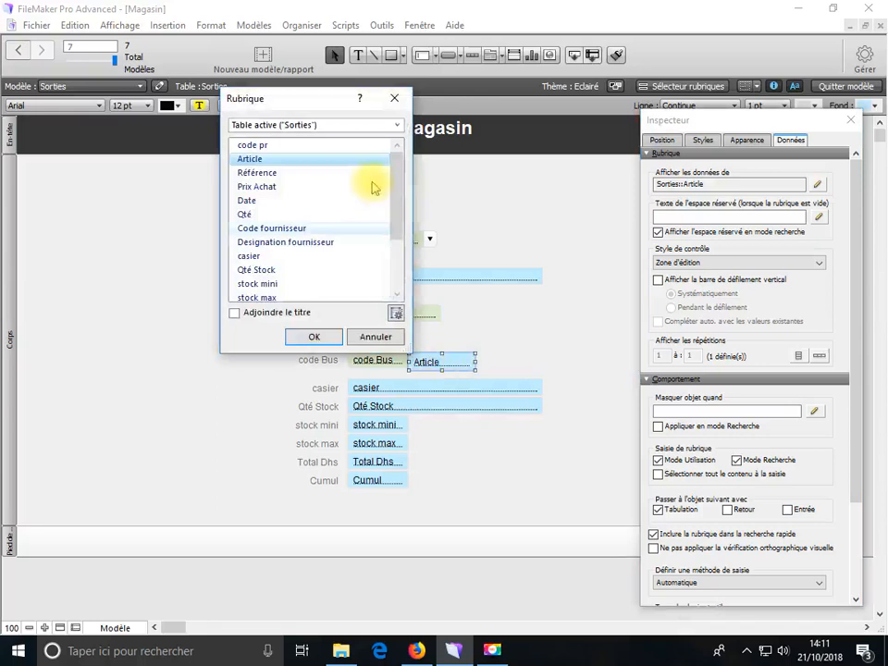
drag(396, 230, 403, 291)
click(282, 256)
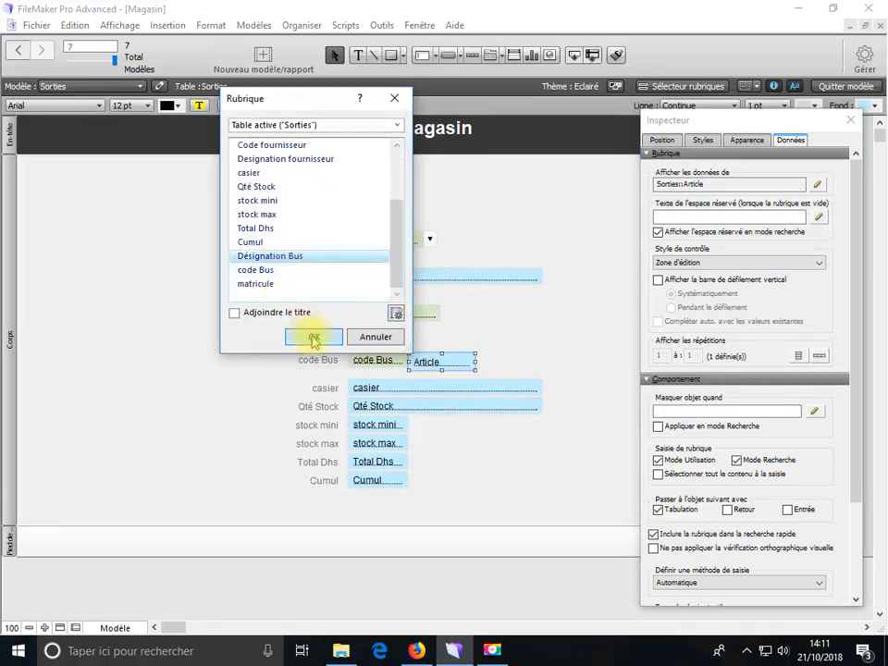
click(313, 337)
Duplicate the Désignation Bus field just beside itself and assign the copy to matricule without a label
drag(463, 362, 536, 368)
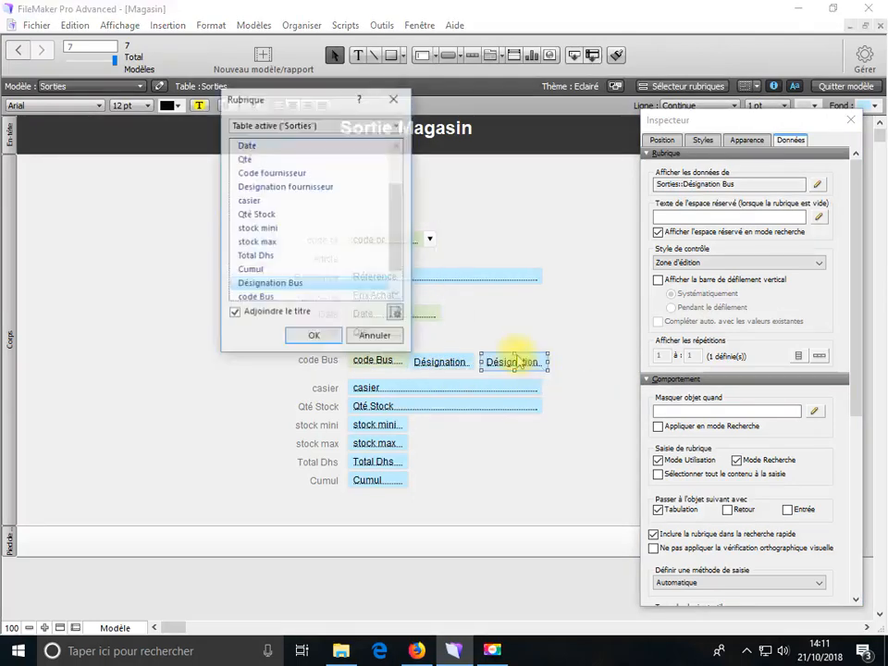
scroll(288, 283, down, 1)
click(244, 284)
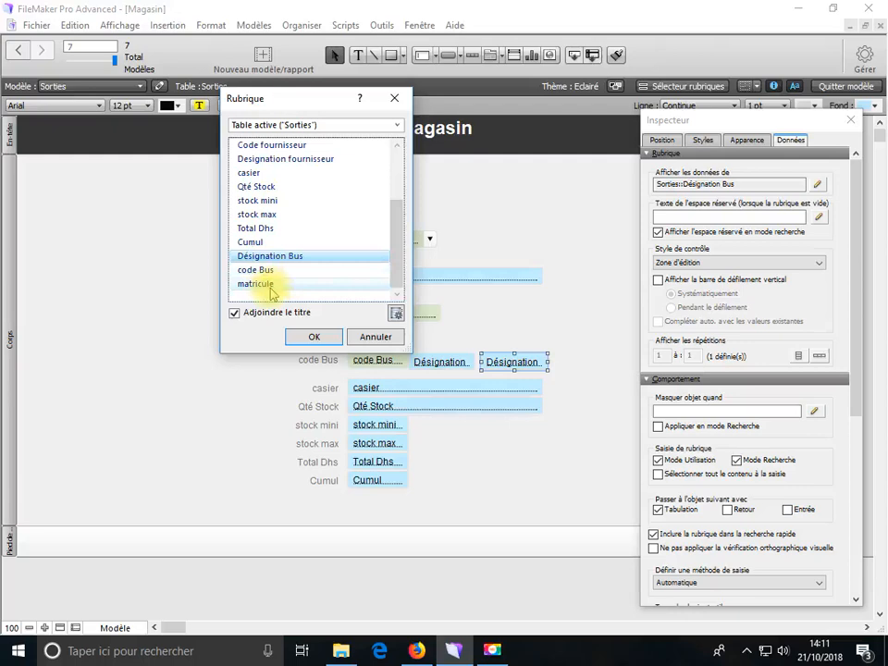
click(265, 315)
click(315, 336)
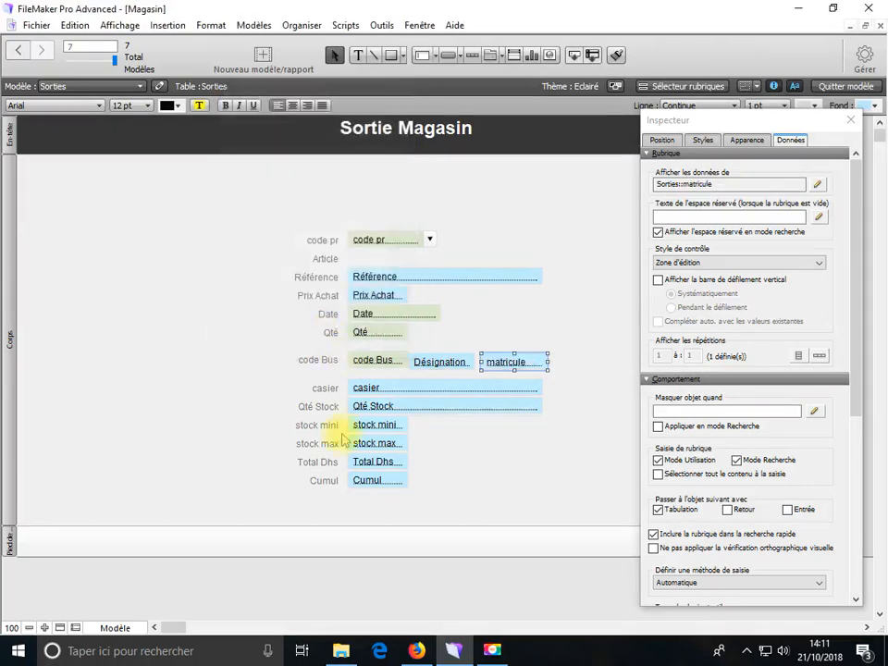
Align the Désignation Bus and matricule fields with code Bus, and save the layout while switching to Utilisation mode
drag(438, 363, 442, 362)
click(514, 364)
drag(513, 364, 508, 360)
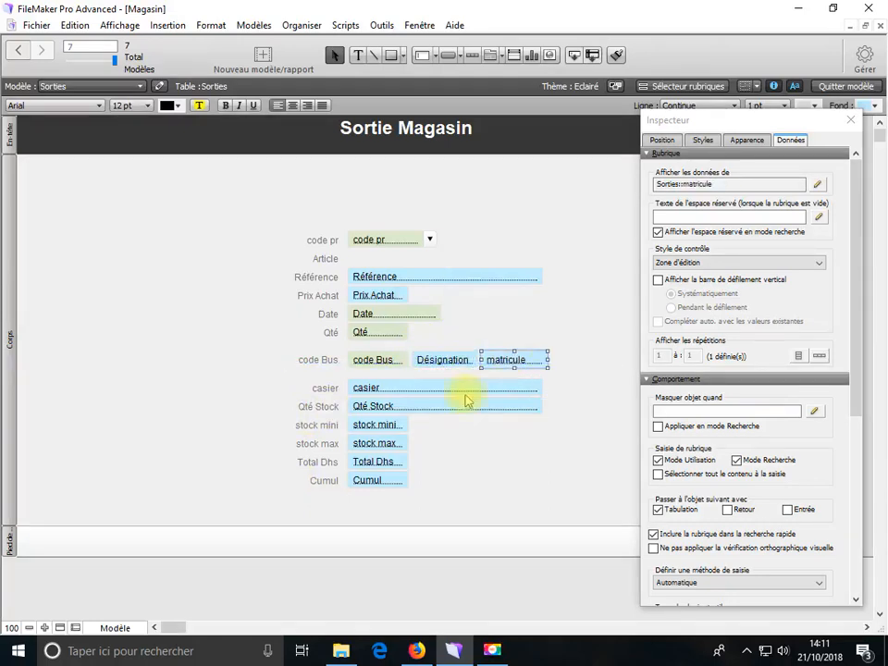
click(121, 637)
click(139, 562)
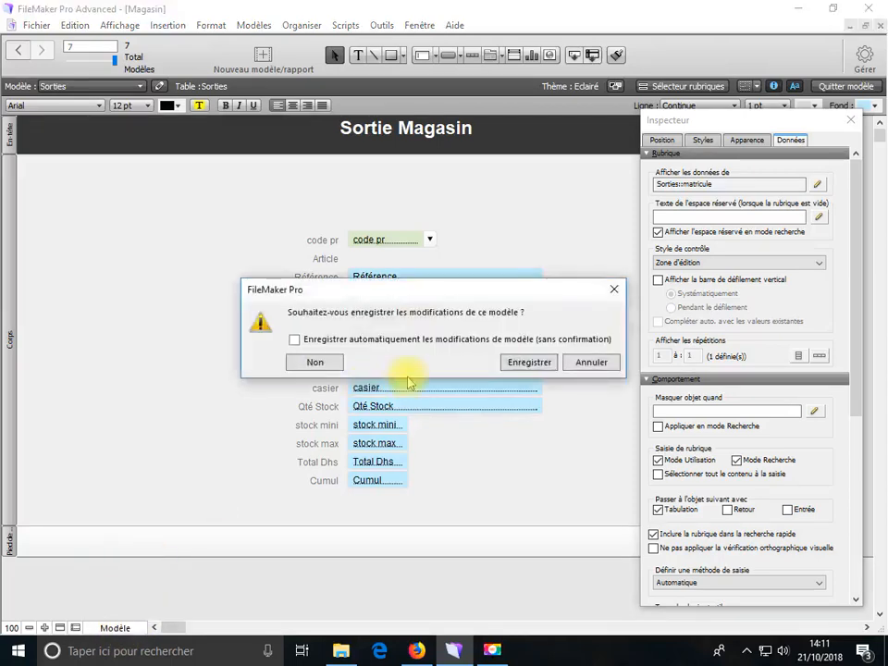
click(524, 362)
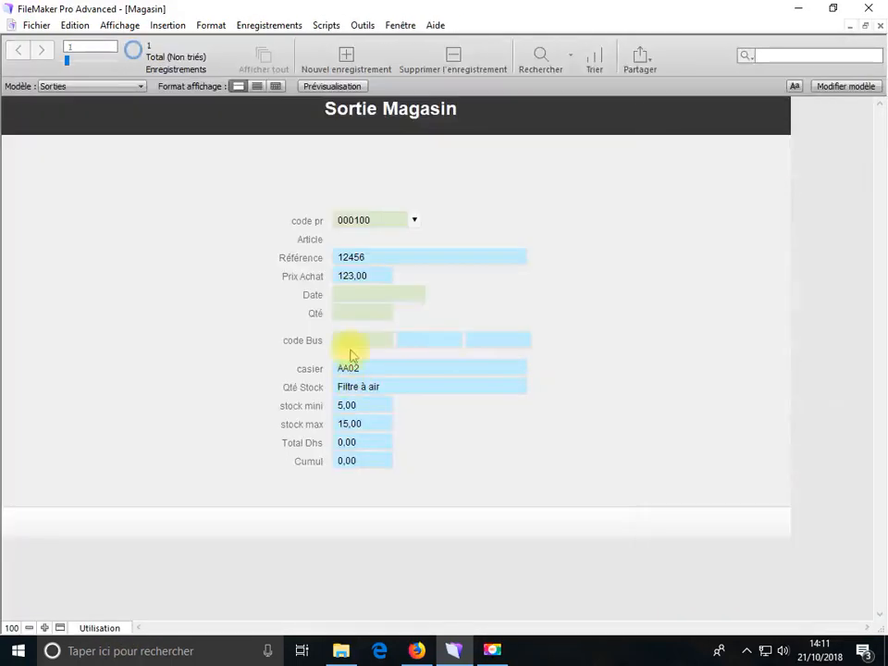
Return to Modèle mode and set the code Bus field's control style to Liste déroulante
click(113, 627)
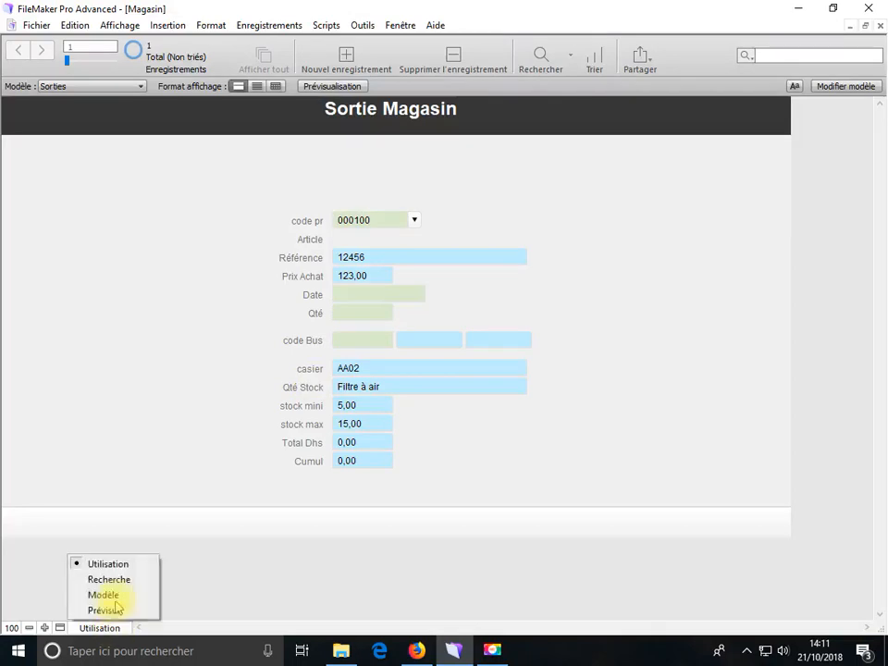
click(123, 595)
click(381, 361)
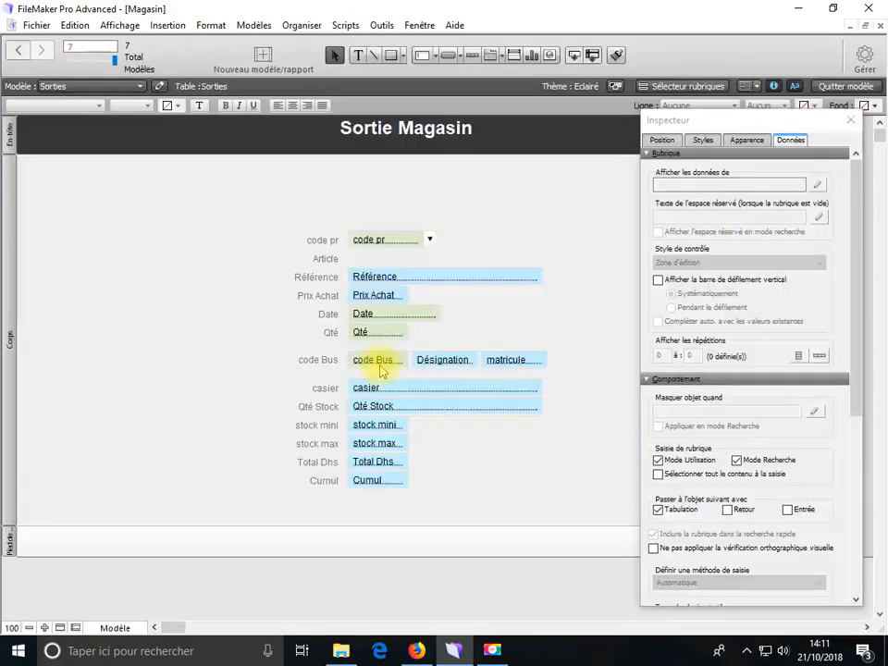
click(816, 259)
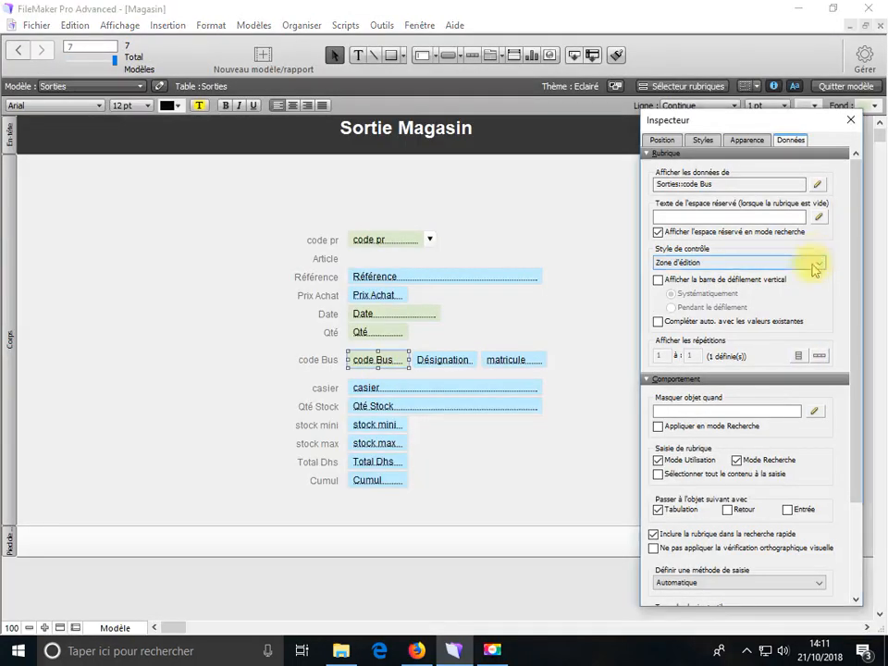
click(816, 268)
click(648, 281)
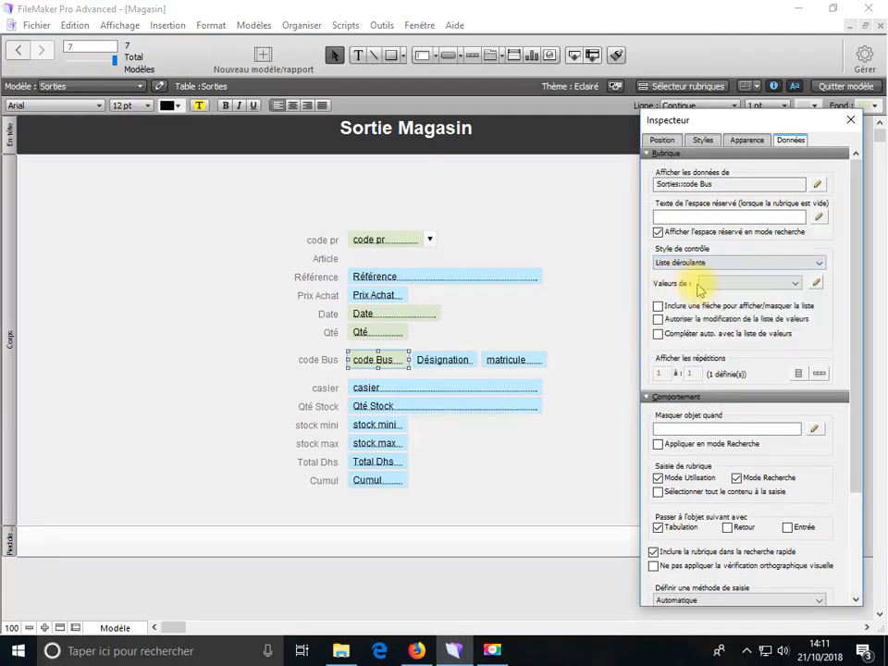
Create a value list named "Bus" that takes its values from Code Bus in the demo table
click(814, 285)
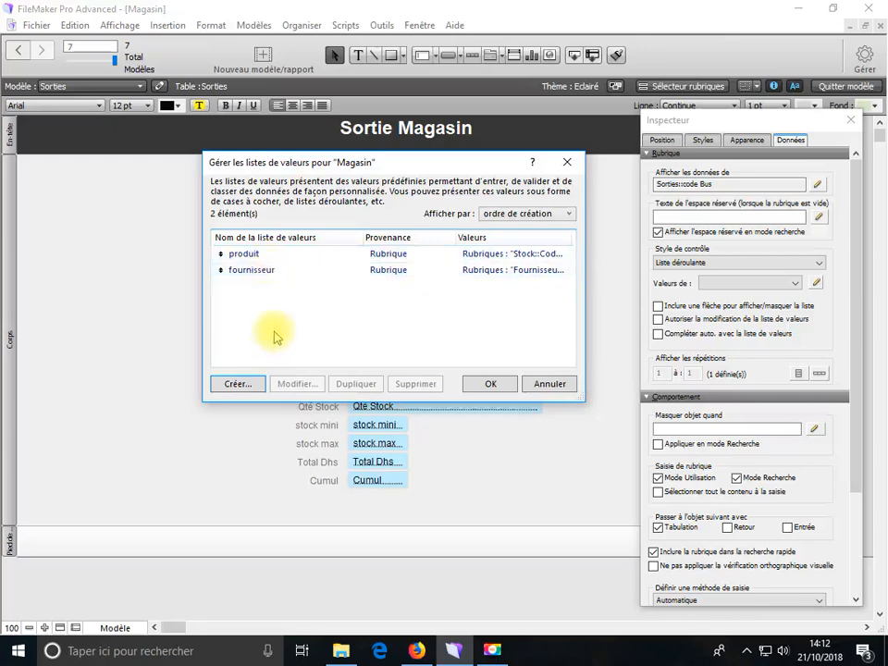
click(237, 384)
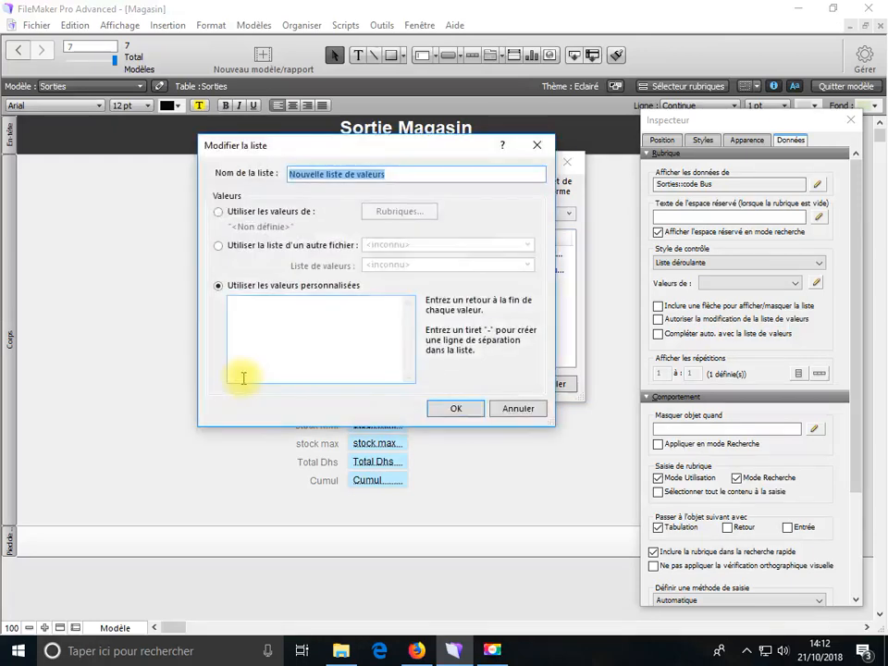
text(Bus)
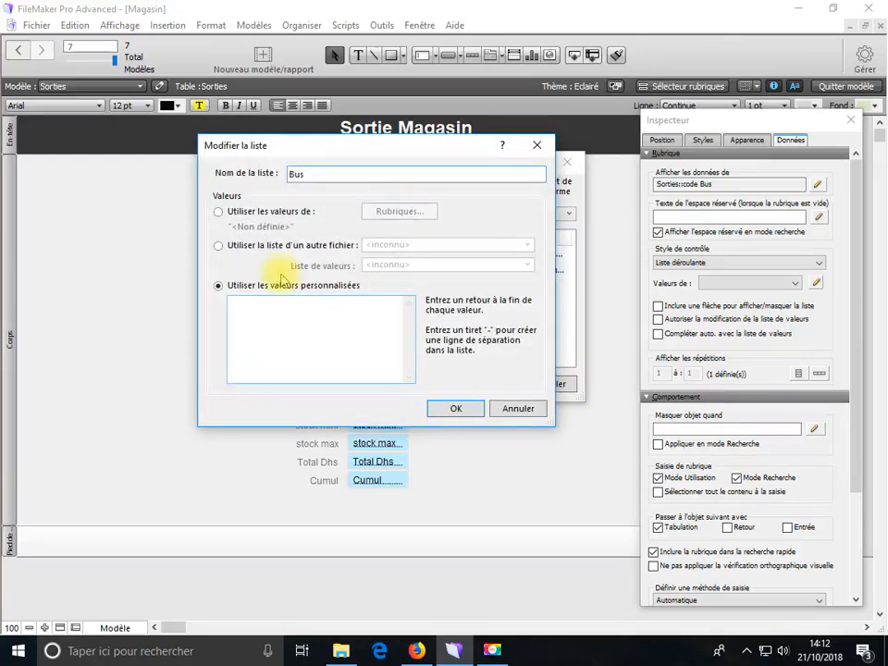
click(257, 216)
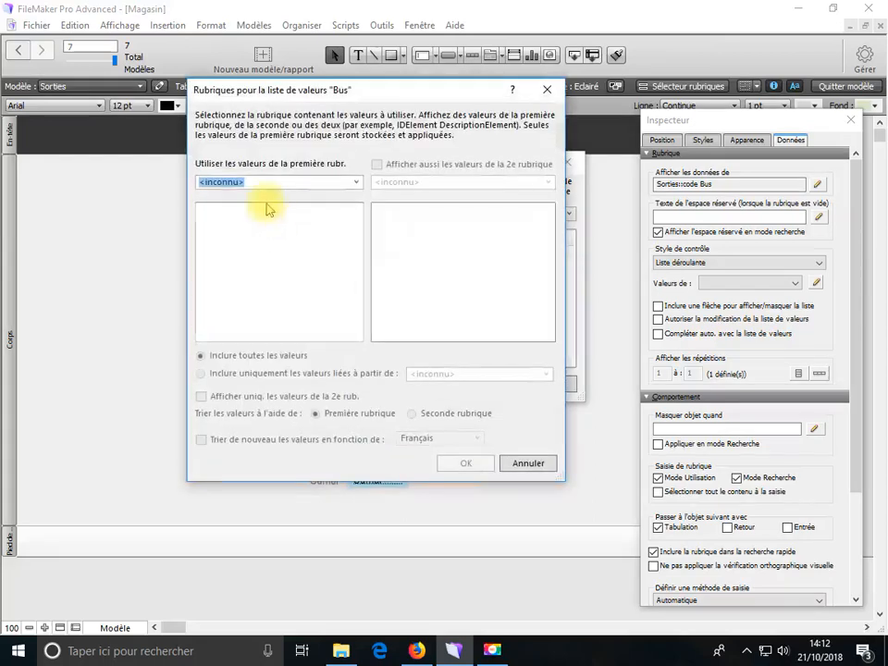
click(259, 183)
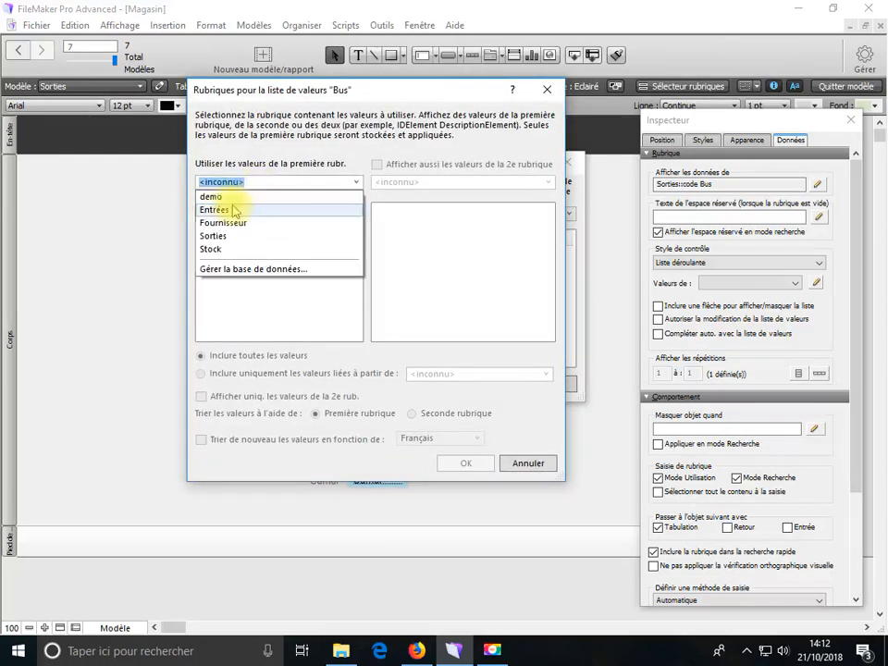
click(223, 200)
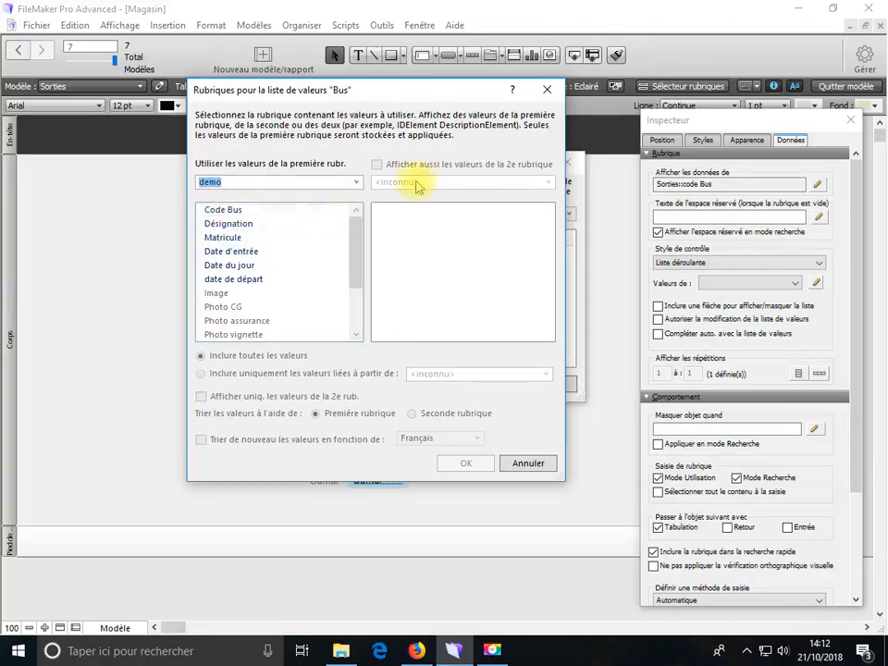
click(231, 214)
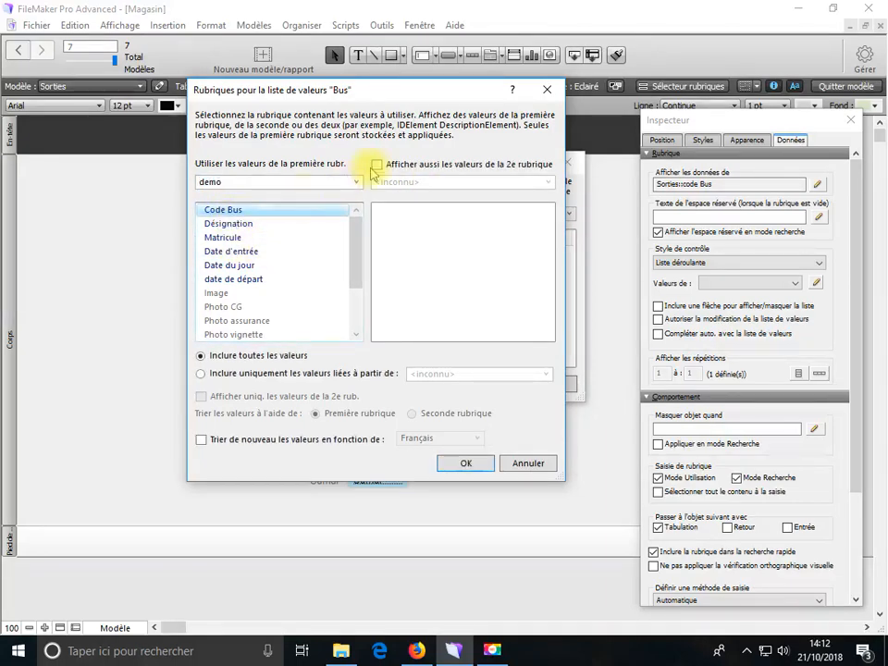
Make the Bus value list also display demo's Matricule as its second field, and save the list for code Bus
click(377, 166)
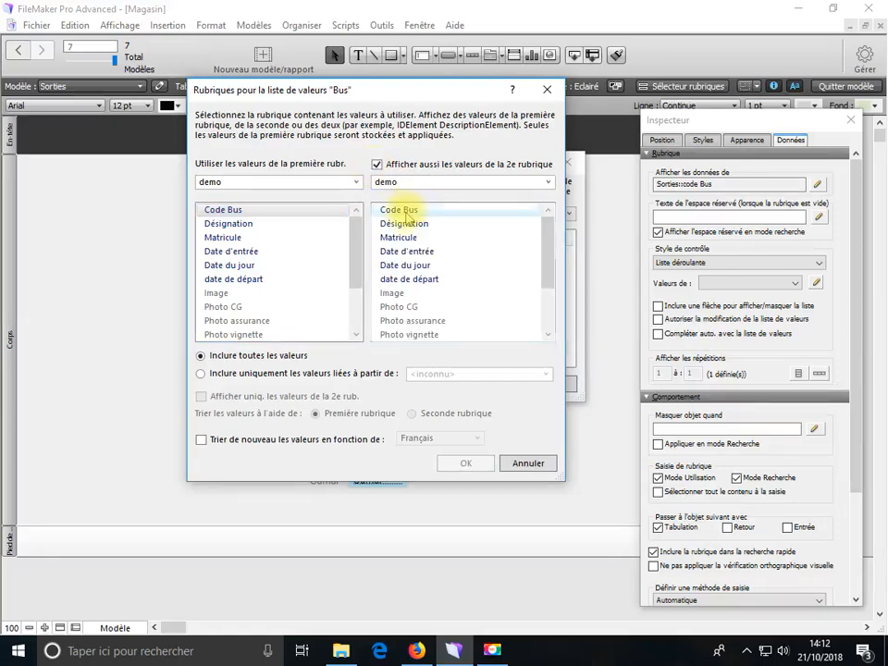
click(407, 211)
click(407, 224)
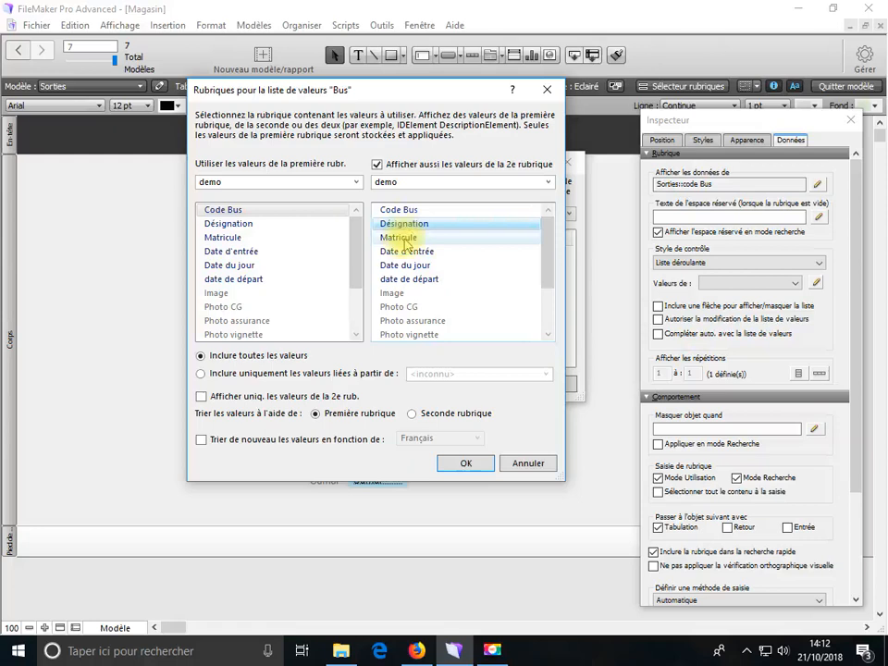
click(404, 240)
click(464, 463)
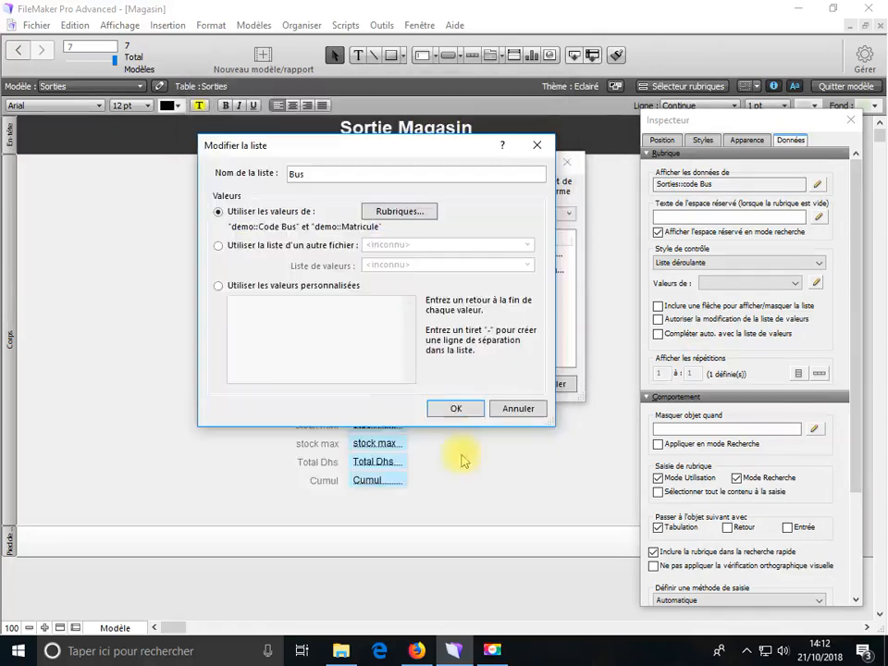
click(457, 409)
click(488, 385)
Enable the show/hide arrow and value-list auto-completion for code Bus, and save the layout while switching to Utilisation mode
click(658, 307)
click(658, 334)
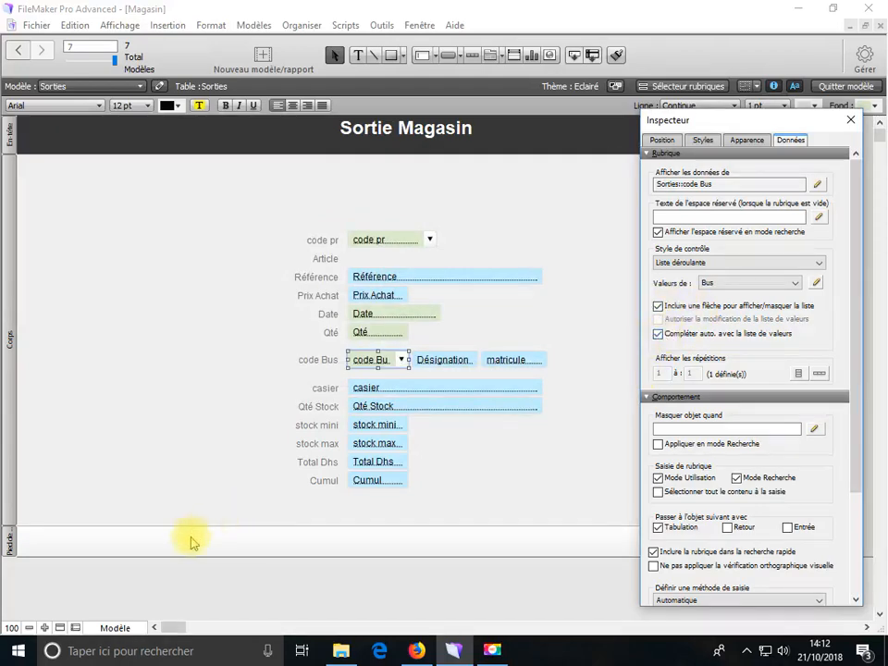
click(116, 628)
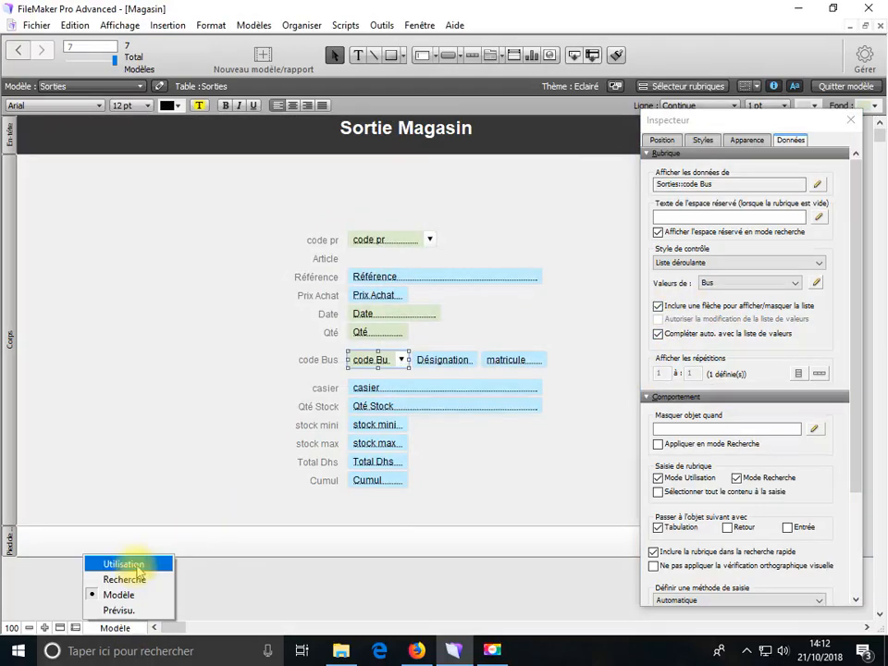
click(129, 565)
click(515, 368)
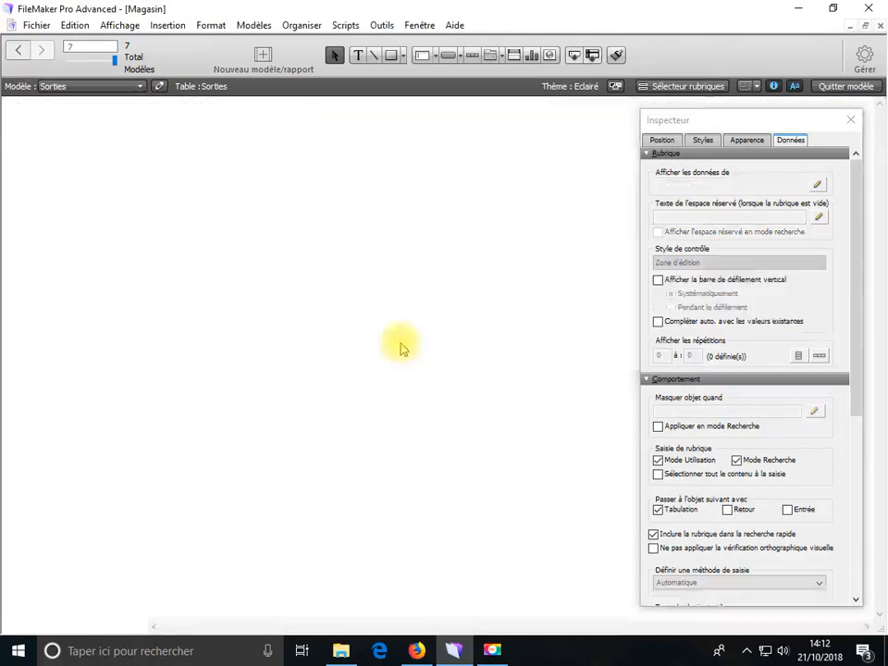
Fill in the Sorties record with code Bus 101, the date 12/08/2018 and a Qté of 1
click(387, 340)
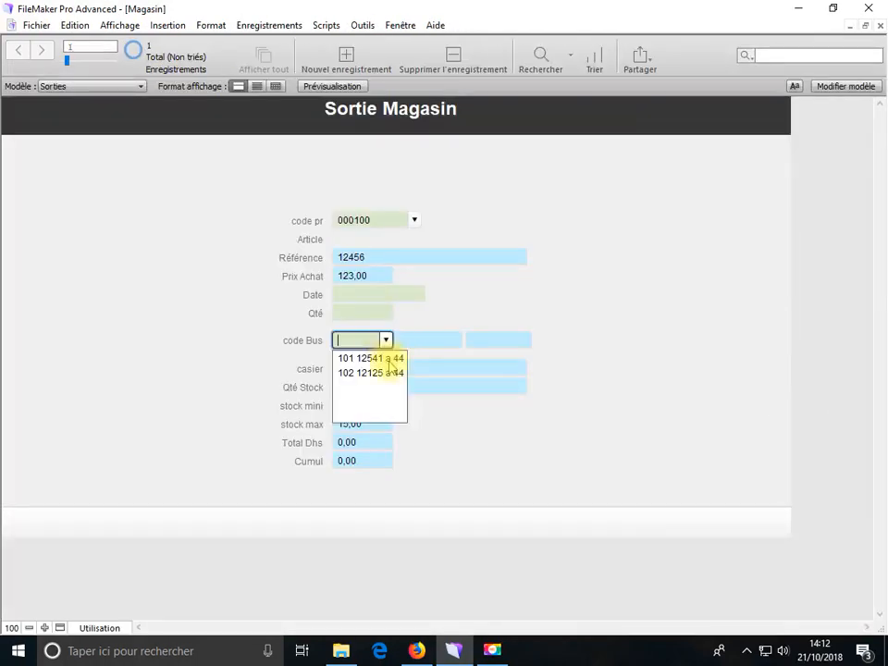
click(374, 358)
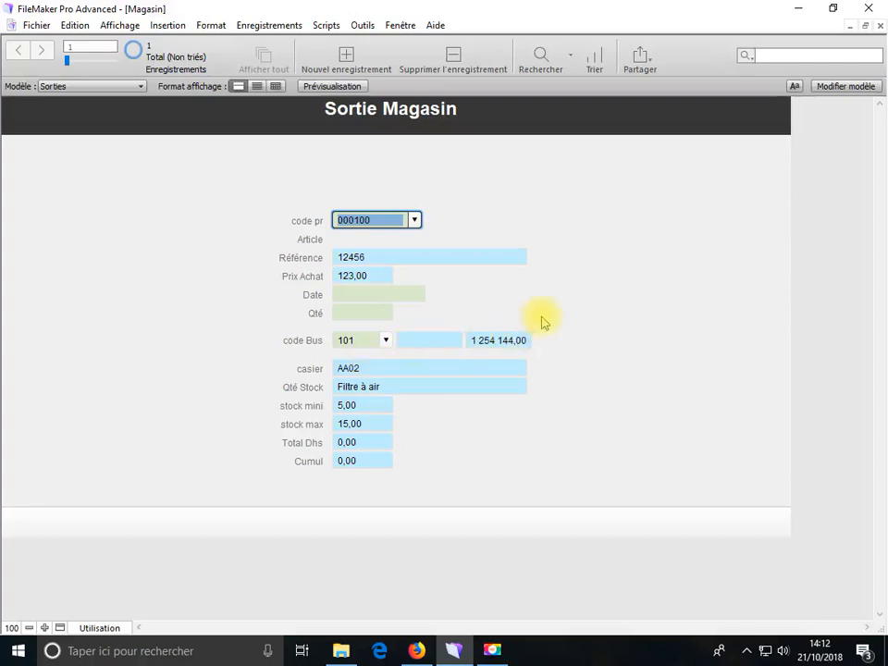
click(559, 307)
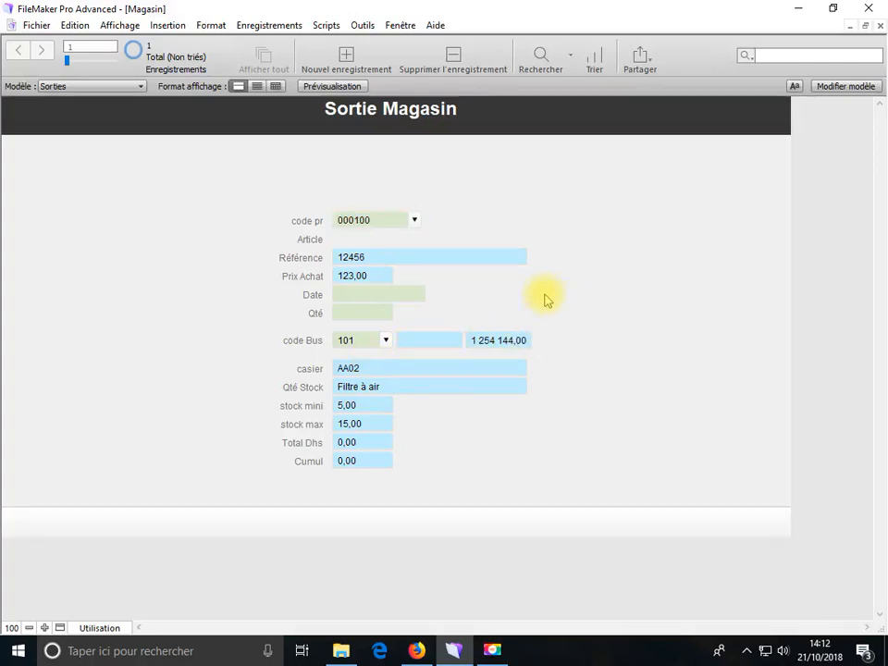
click(413, 298)
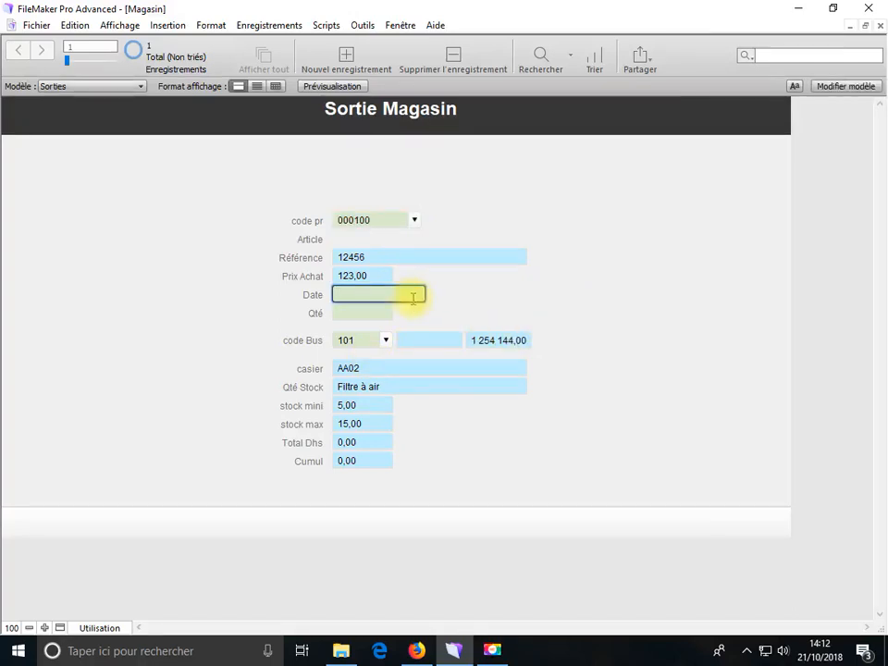
key(Return)
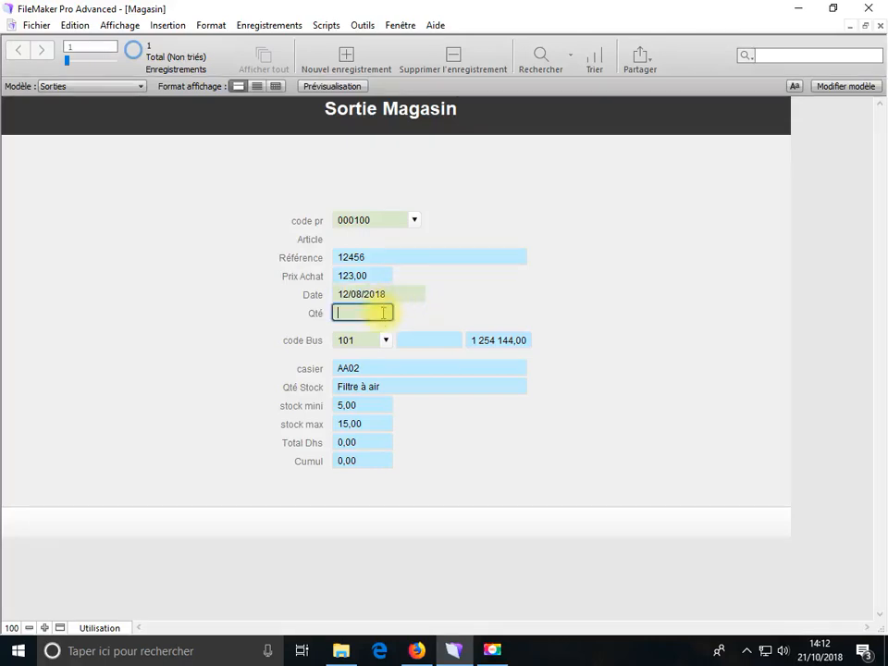
key(Return)
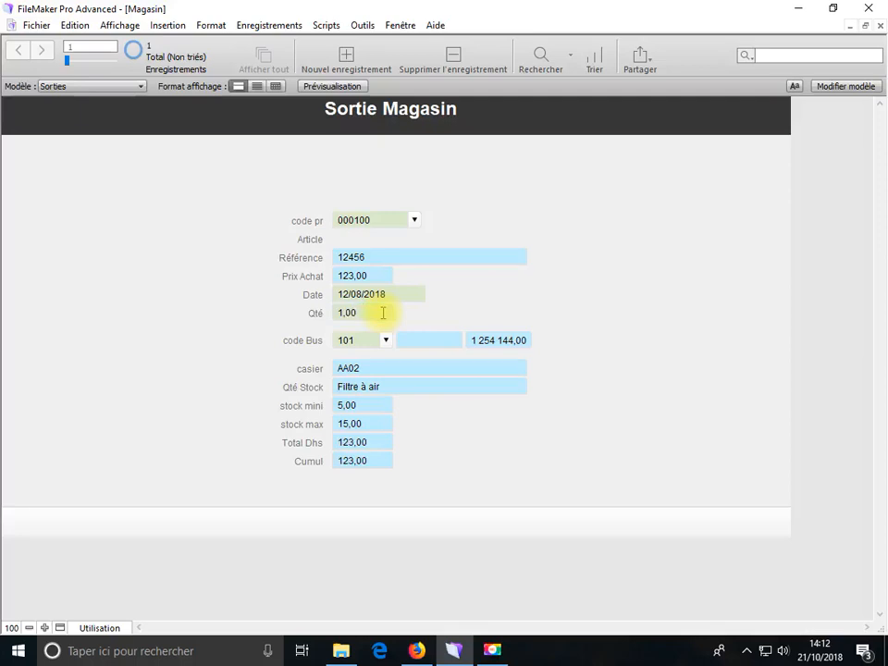
Duplicate the current Sorties record
click(254, 25)
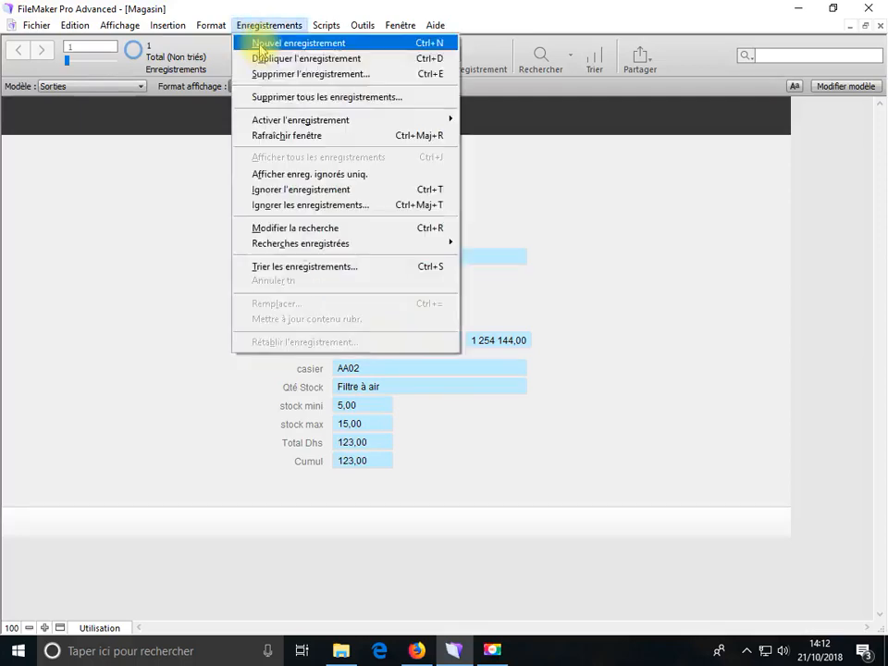
click(264, 59)
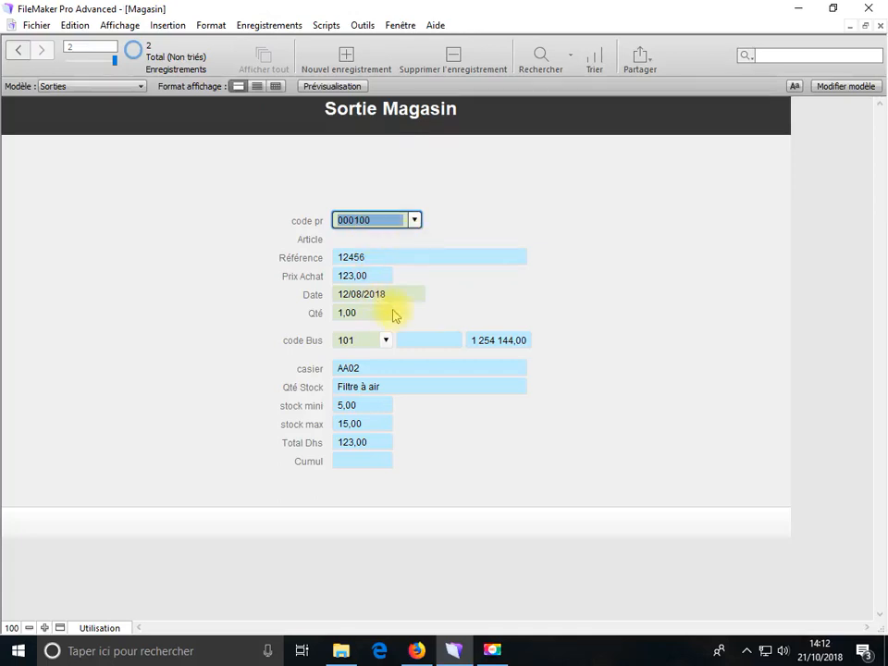
Give the Date field on the Sorties layout a drop-down calendar control, and save the layout while returning to Utilisation mode
click(102, 628)
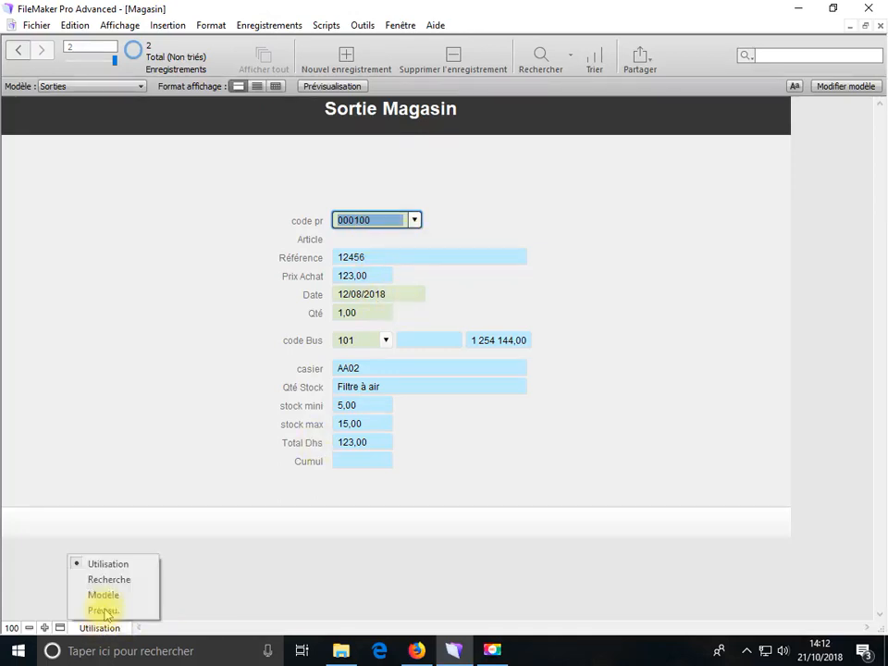
click(104, 596)
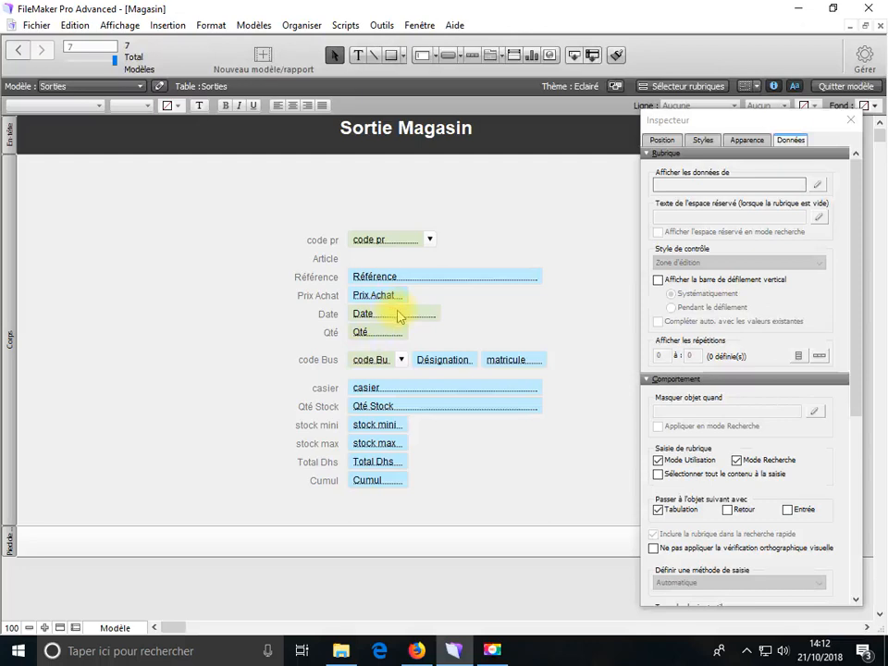
click(398, 315)
click(703, 264)
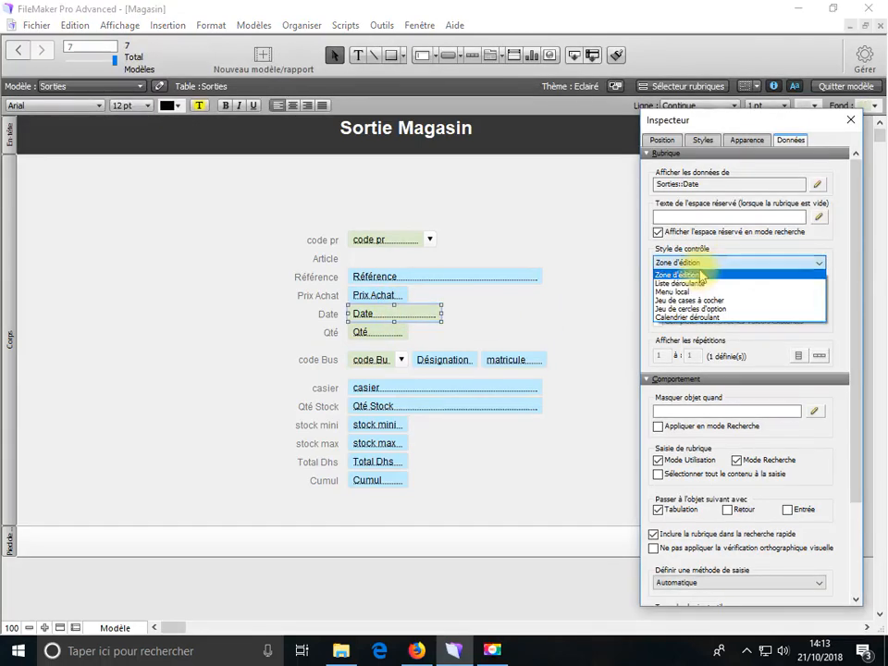
click(696, 319)
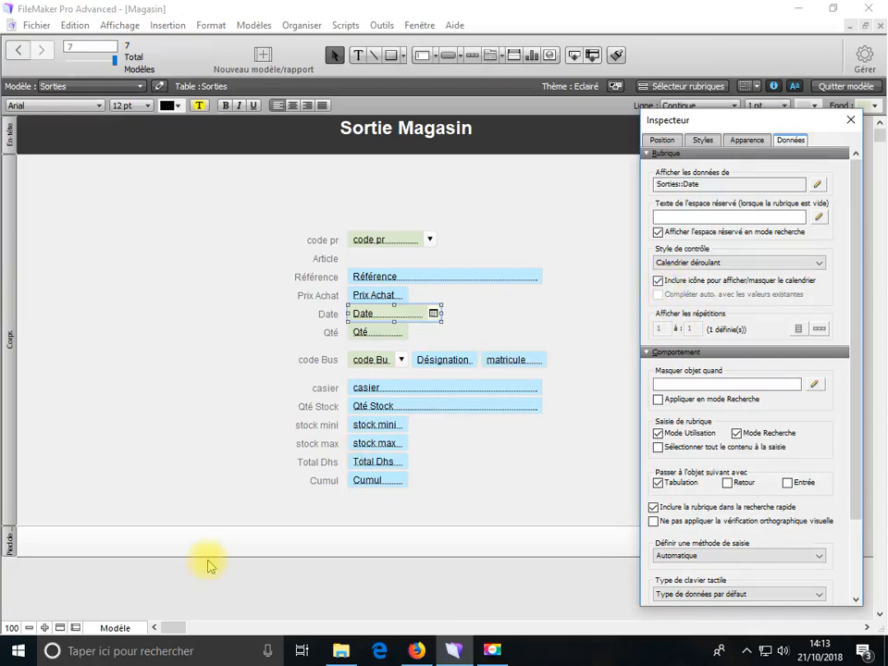
click(116, 628)
click(130, 564)
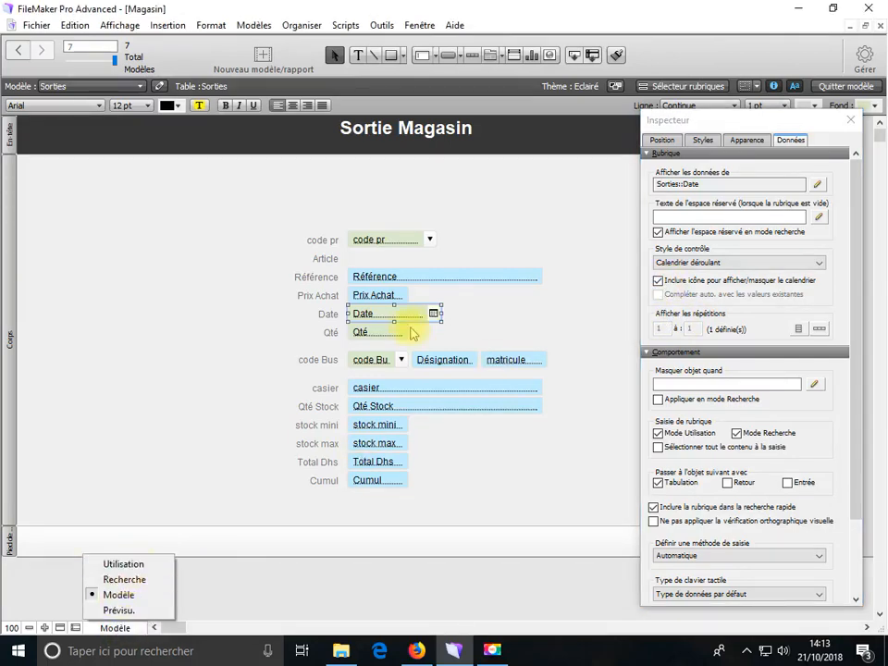
click(529, 362)
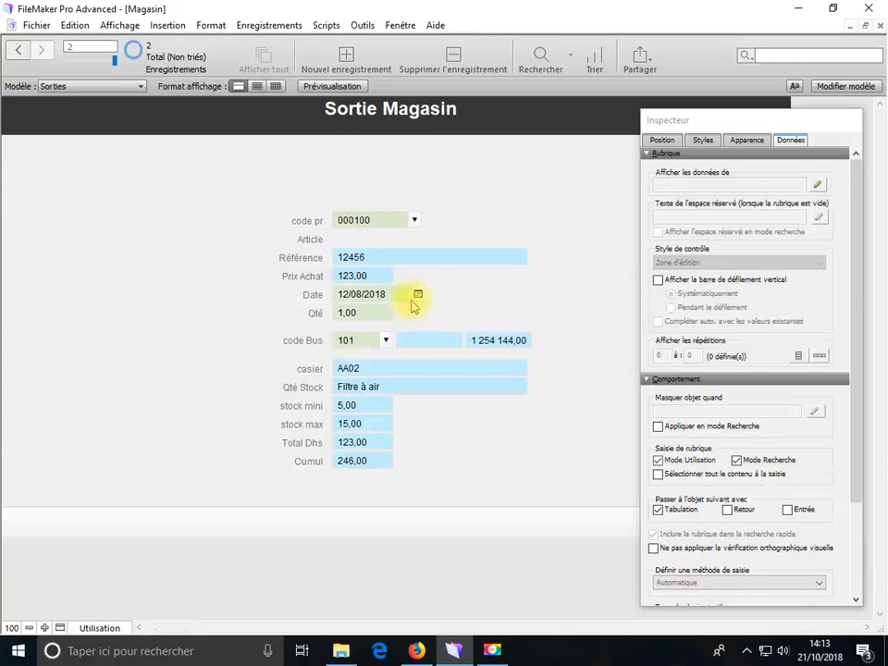
Set the duplicated Sorties record's date to 08/08/2018 using the calendar
click(417, 295)
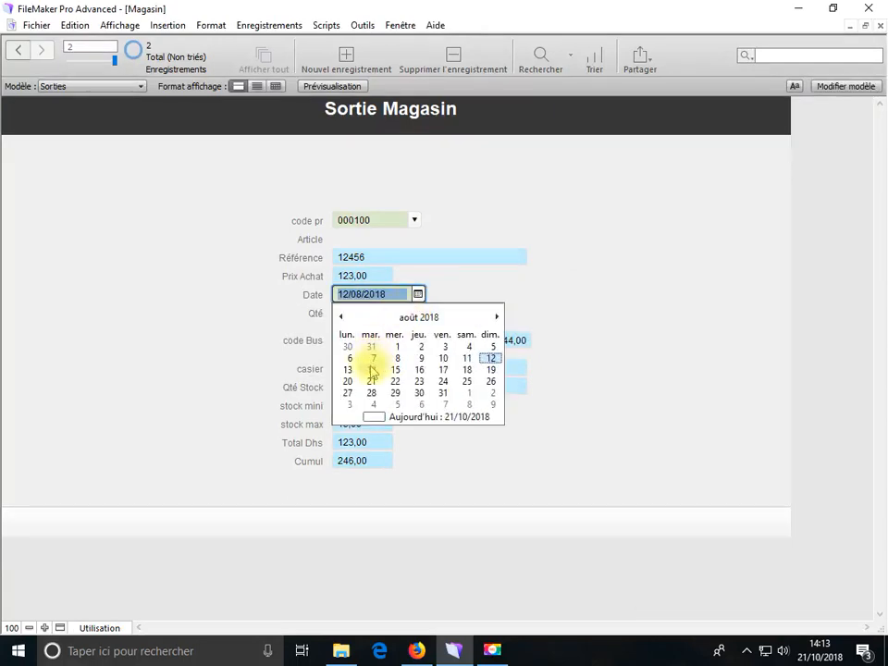
click(397, 358)
click(470, 295)
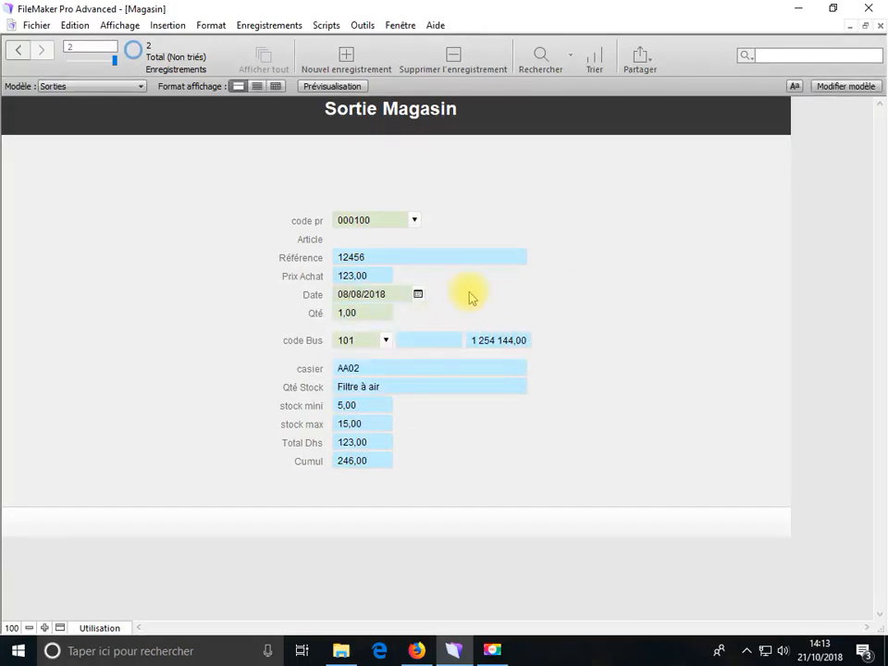
Duplicate the Sorties record and give the copy the date 21/08/2018 and a Qté of 2
click(249, 25)
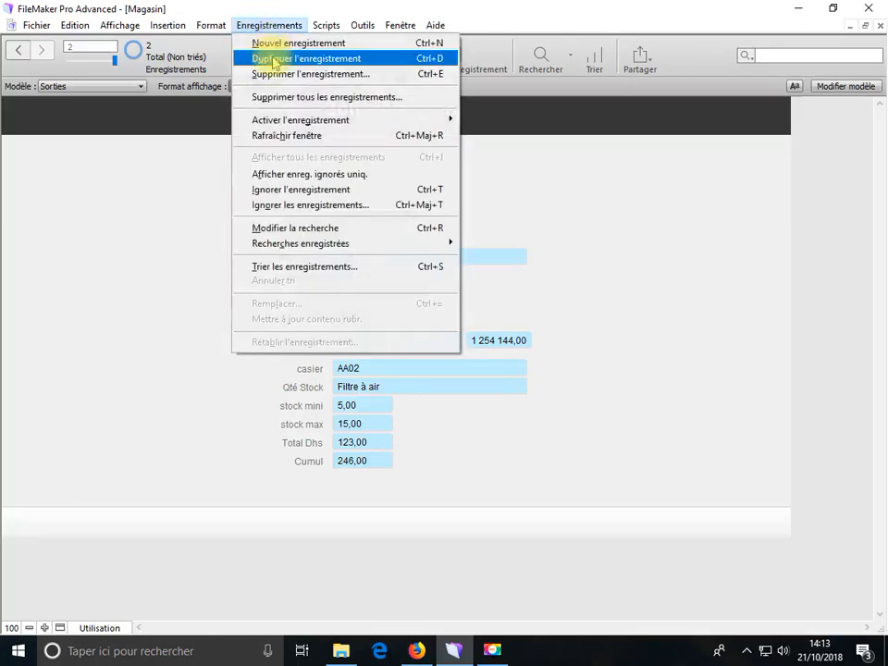
click(264, 55)
click(416, 296)
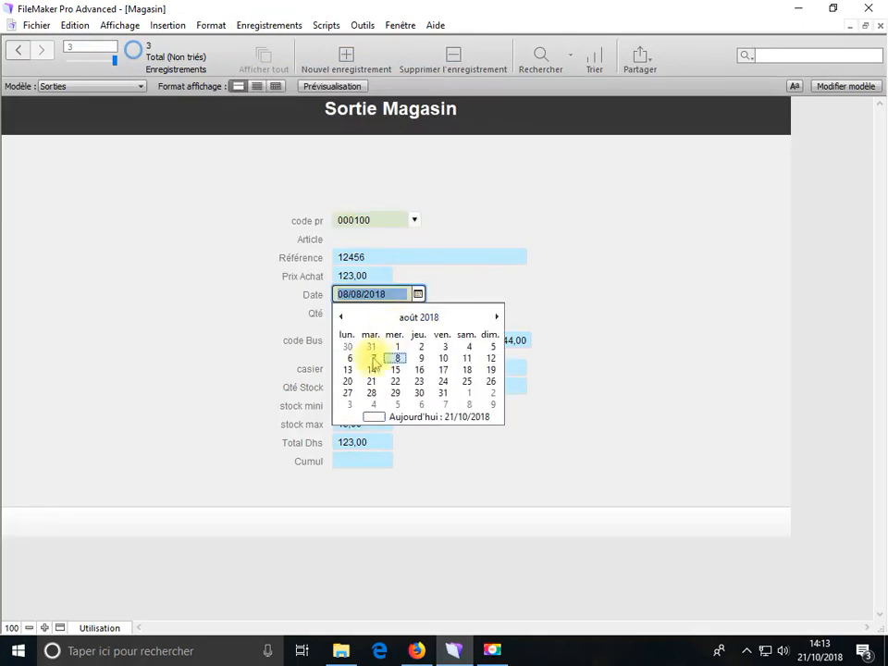
click(371, 380)
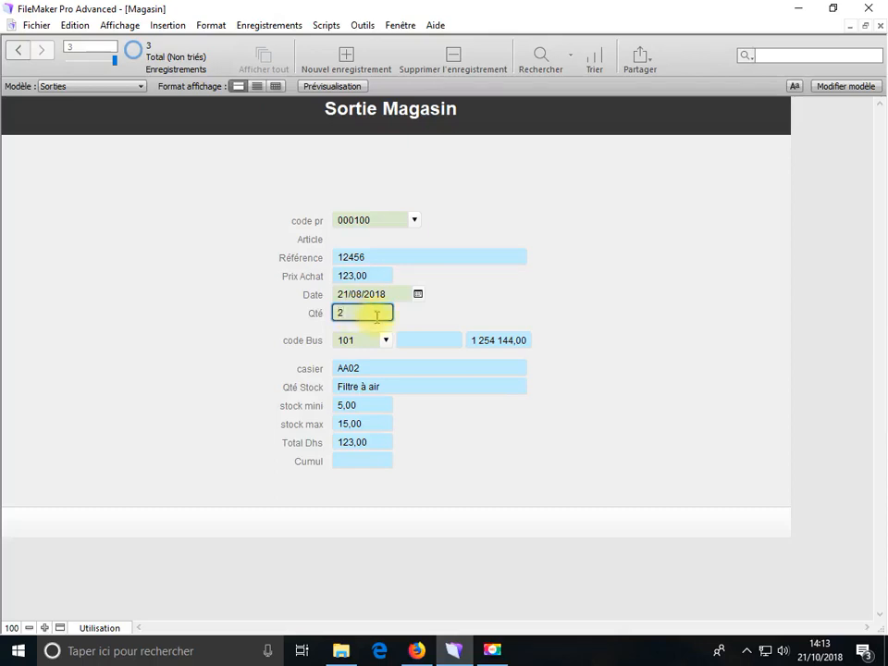
text(2)
click(597, 303)
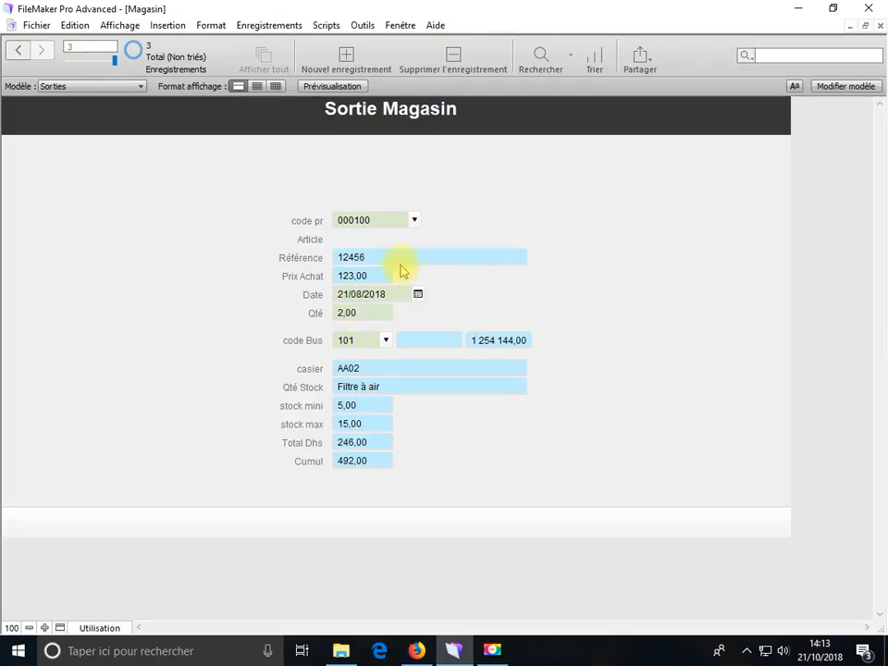
Create a new Sorties record with code pr G001 Gasoil
click(324, 60)
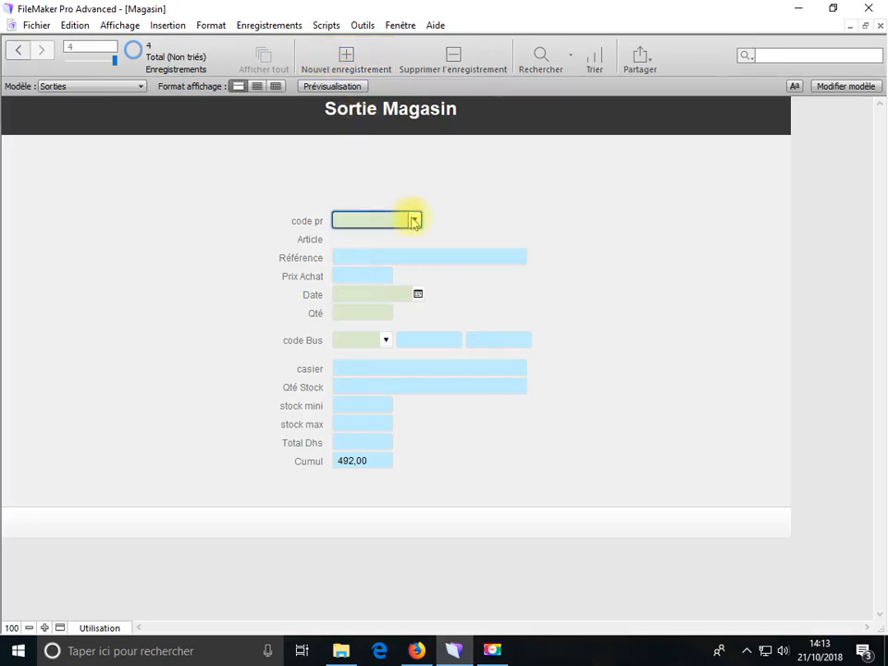
click(414, 222)
click(388, 282)
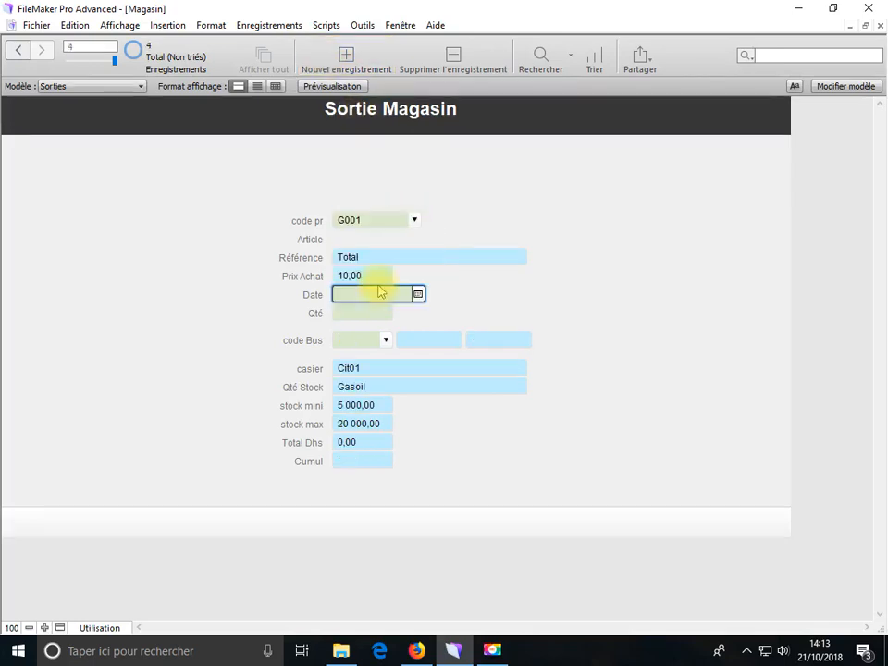
click(400, 258)
click(580, 305)
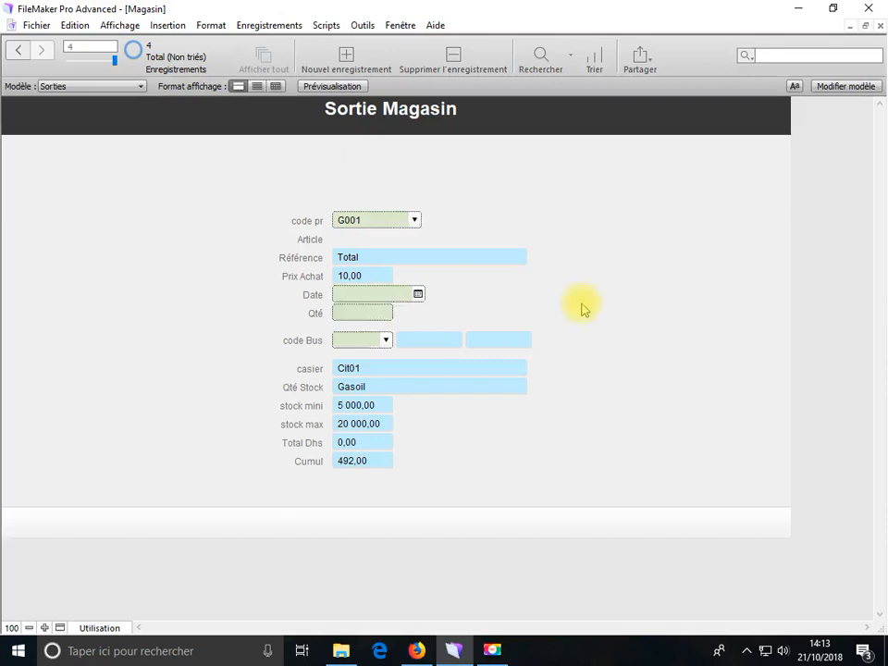
In Modèle mode, place a copy of the Référence field next to the Article label
click(103, 628)
click(111, 597)
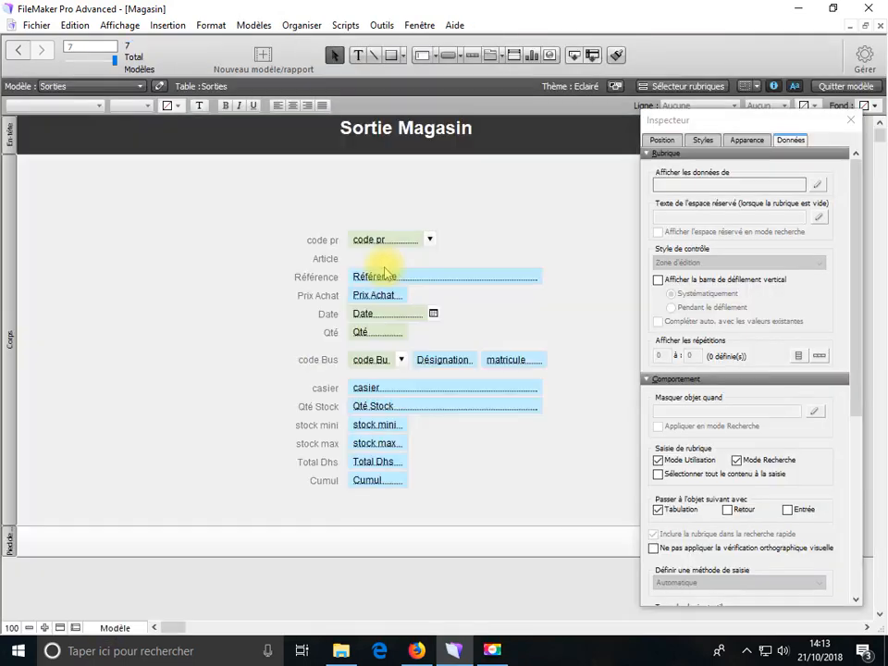
click(389, 280)
drag(388, 281, 384, 260)
Assign the Sorties Article field to the copied field, and save the layout while switching to Utilisation mode
double_click(384, 260)
click(260, 160)
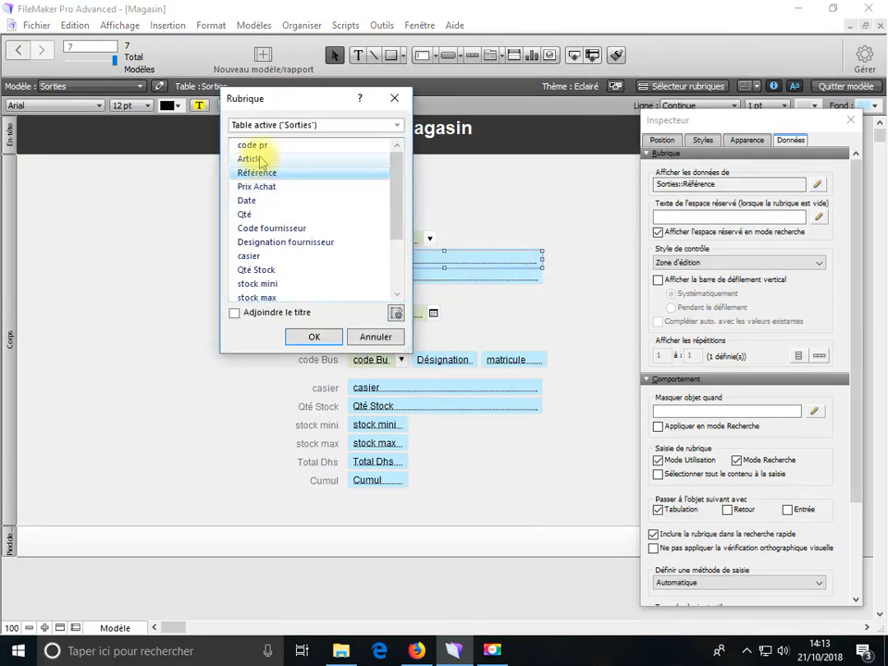
click(326, 338)
click(98, 631)
click(102, 559)
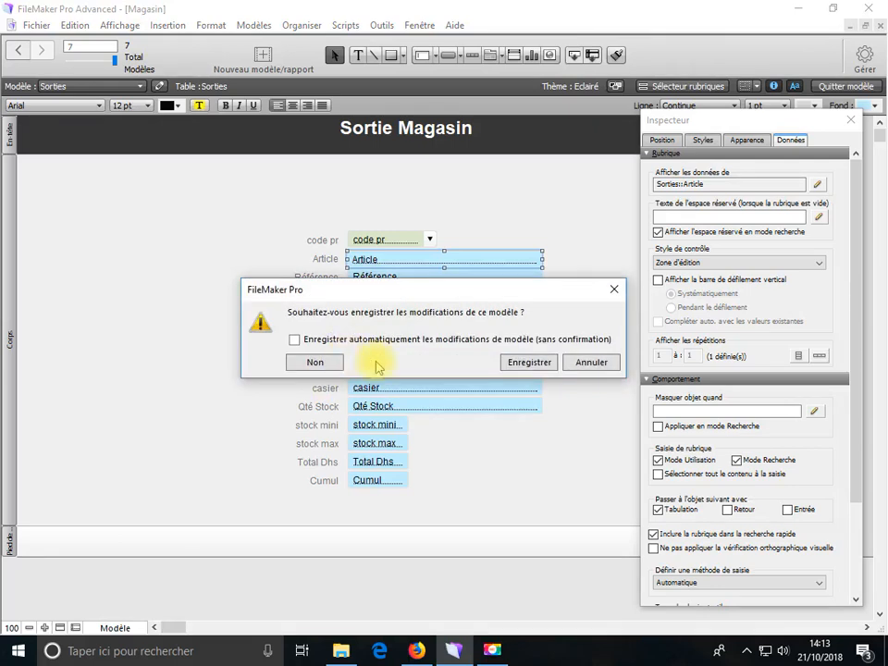
click(519, 363)
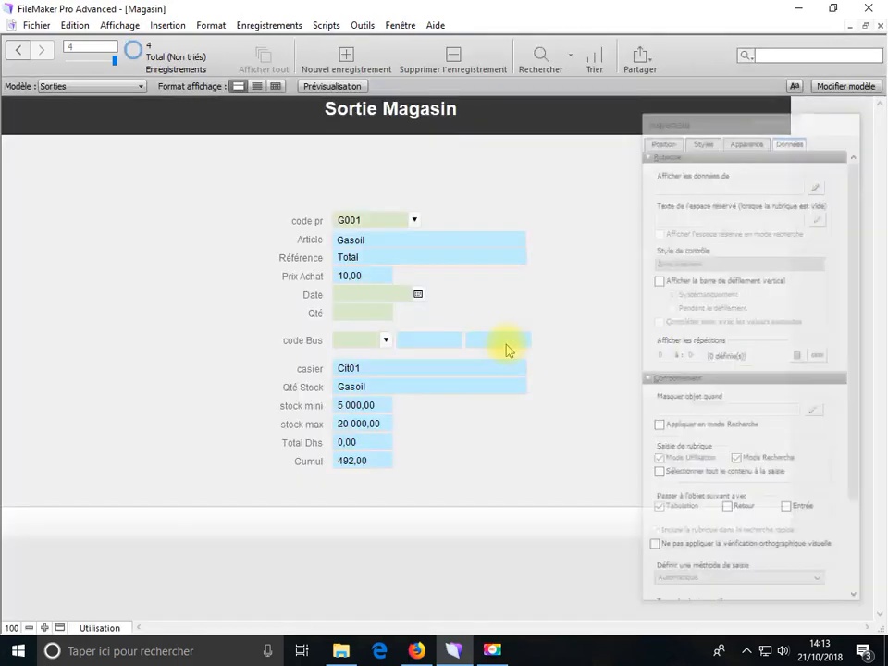
Complete the G001 record with the date 10/10/2018, a Qté of 120 and code Bus 101
click(417, 294)
click(396, 369)
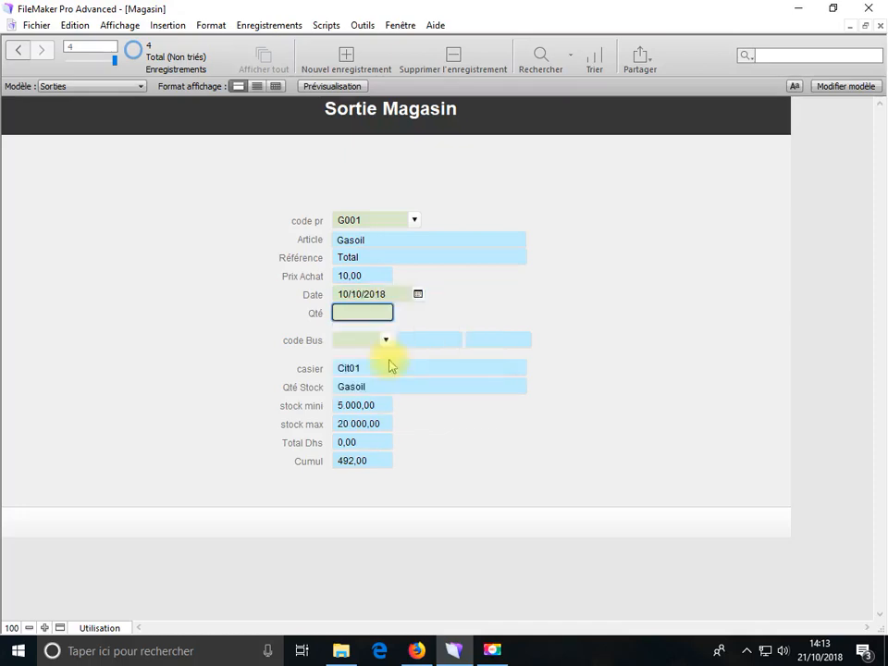
text(120)
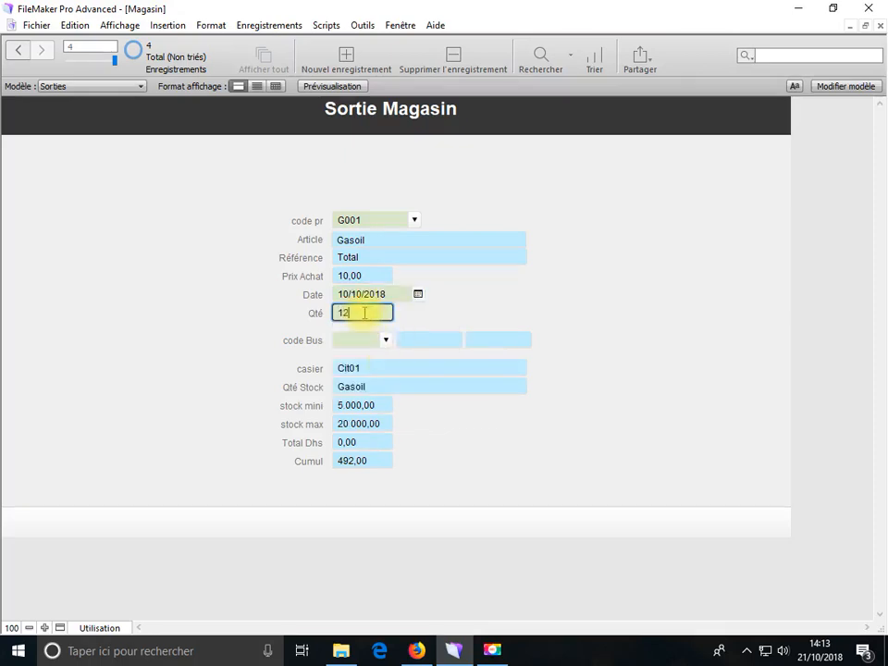
key(Return)
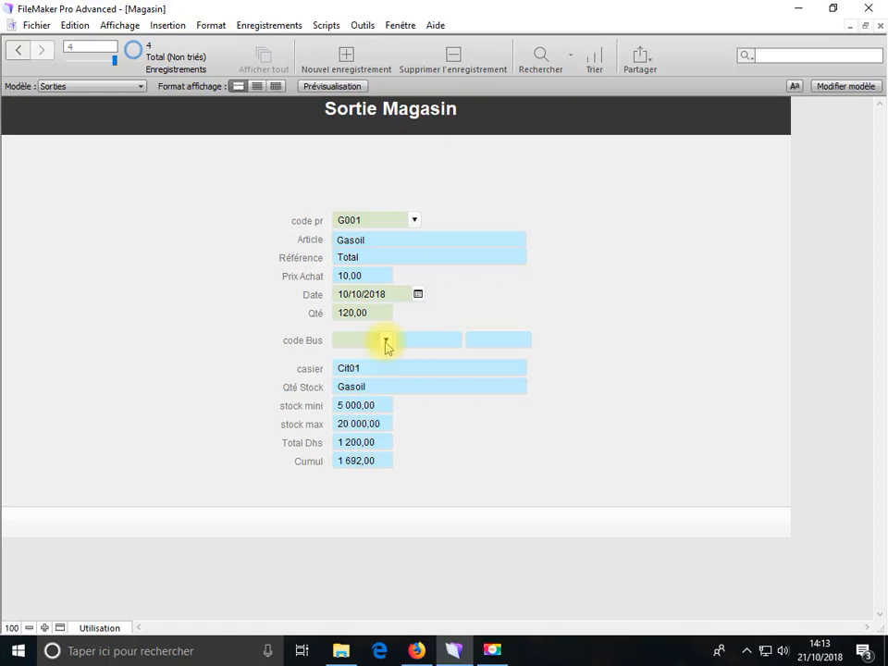
click(386, 340)
click(364, 359)
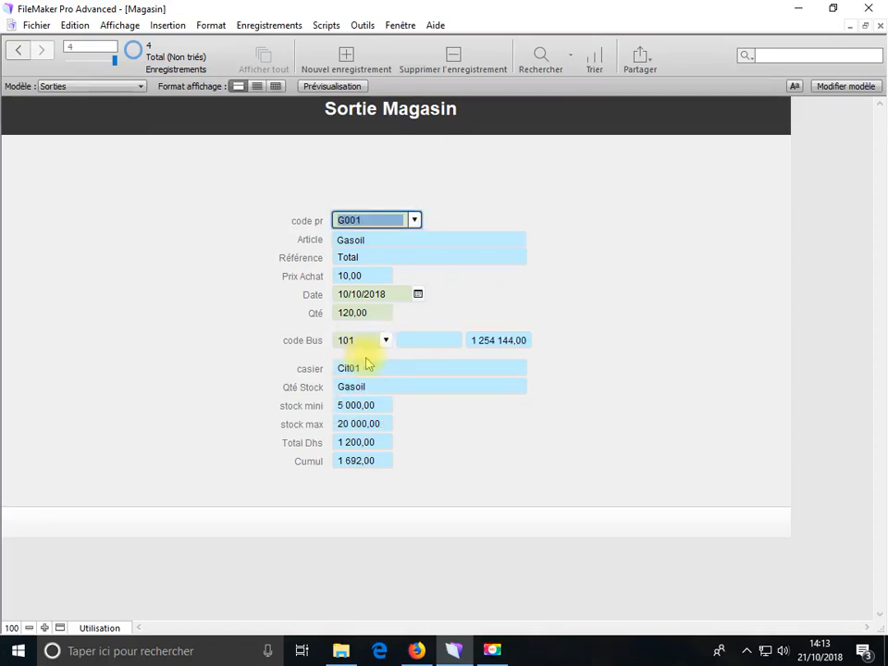
Duplicate the G001 record and give the copy the date 11/10/2018 and a Qté of 120
click(283, 25)
click(305, 58)
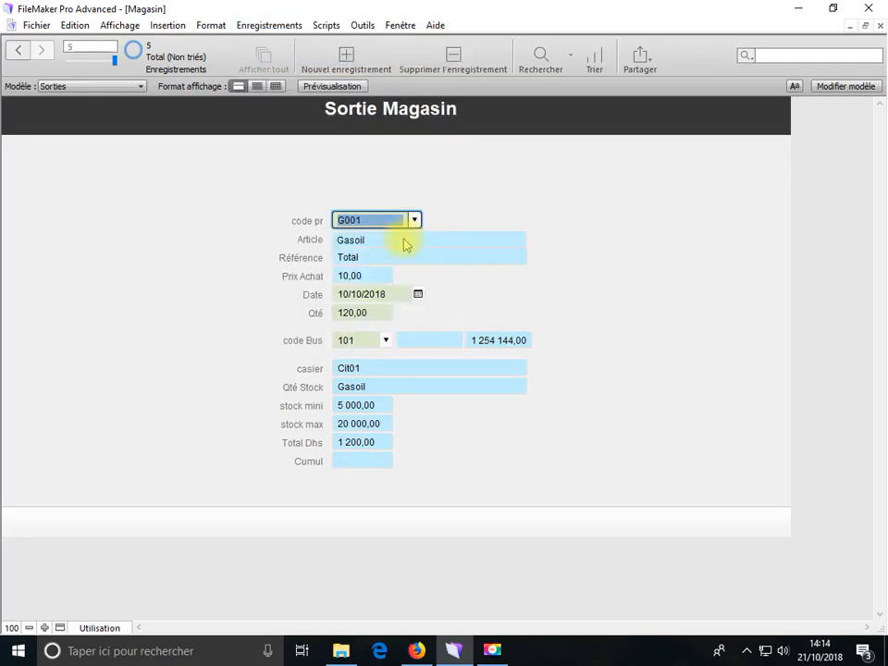
click(418, 295)
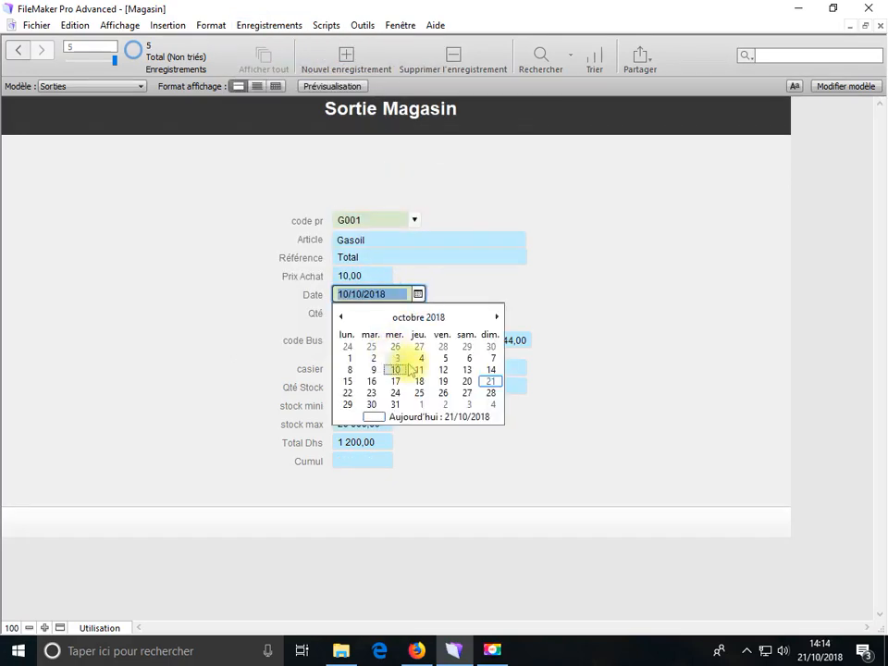
click(418, 375)
key(Tab)
text(120)
click(427, 193)
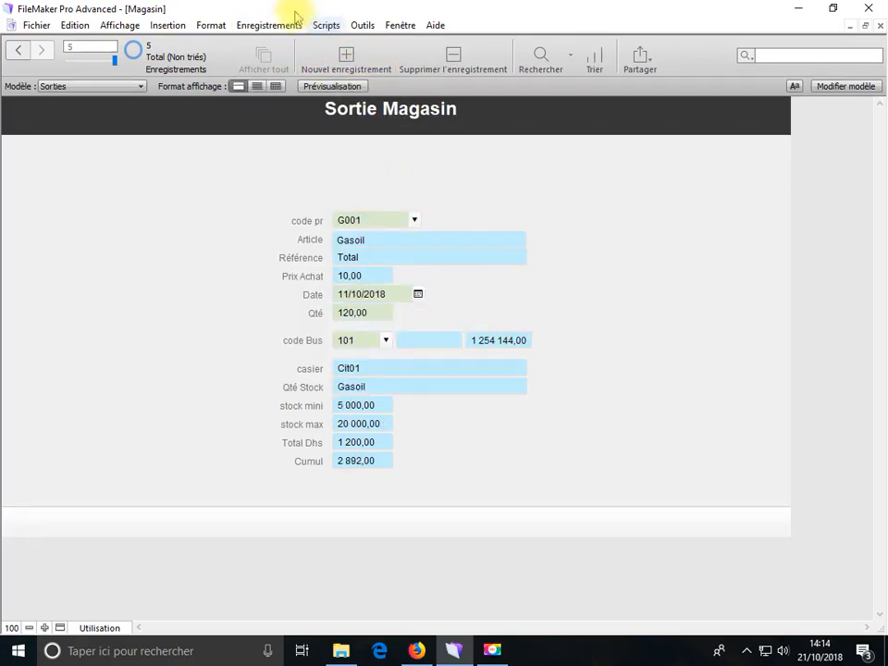
Duplicate the Gasoil record again and set the copy's date to 19/10/2018
click(263, 25)
click(288, 58)
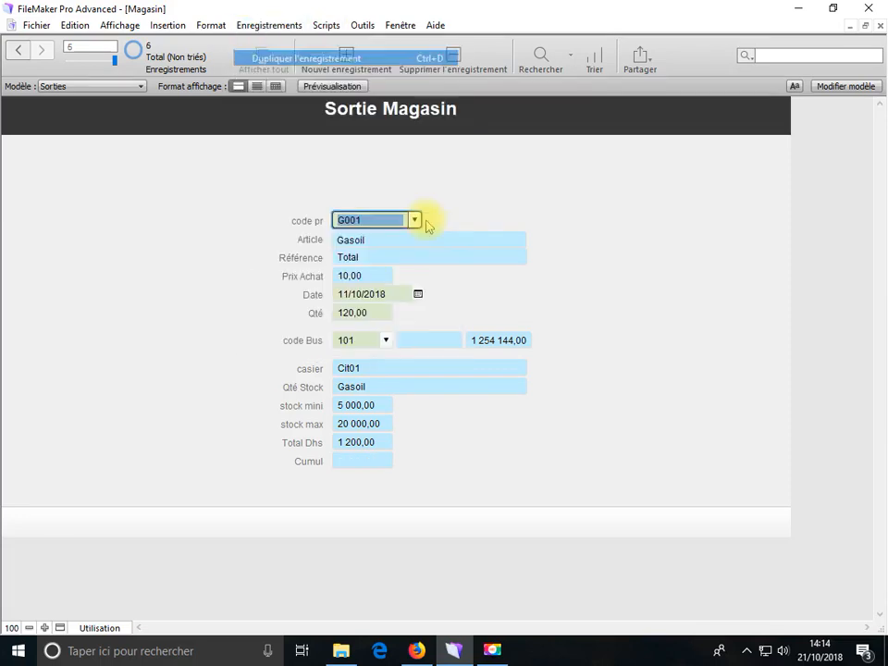
click(419, 295)
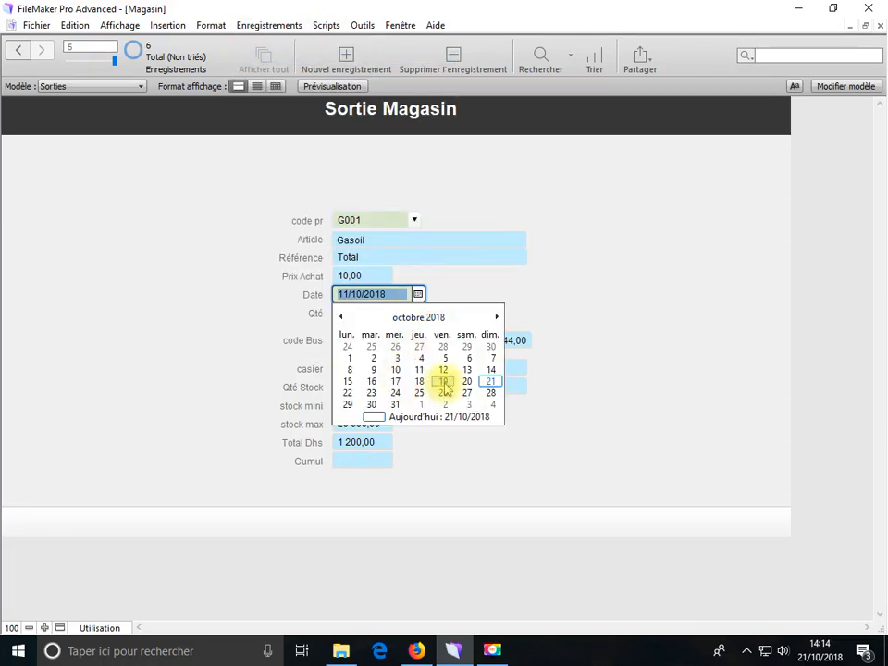
click(443, 381)
key(Tab)
click(555, 258)
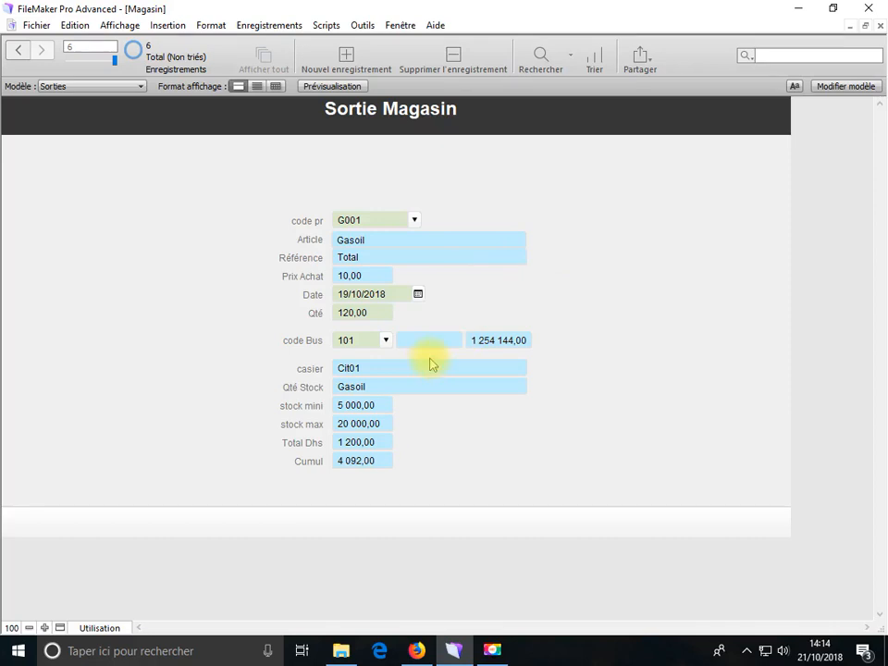
Duplicate the 19/10/2018 record, keeping code pr G001, and change the copy's code Bus to 102
click(274, 25)
click(292, 58)
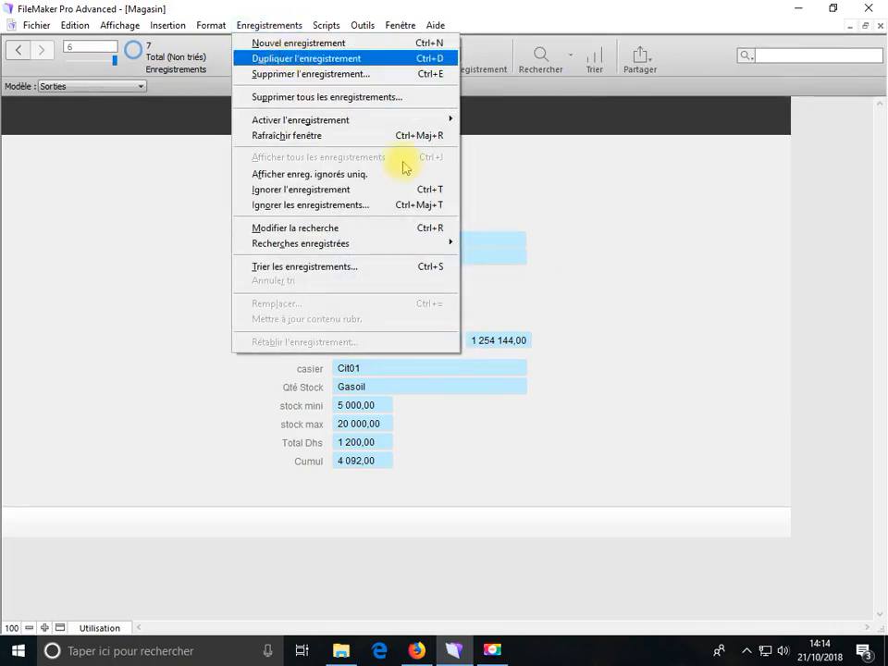
click(415, 220)
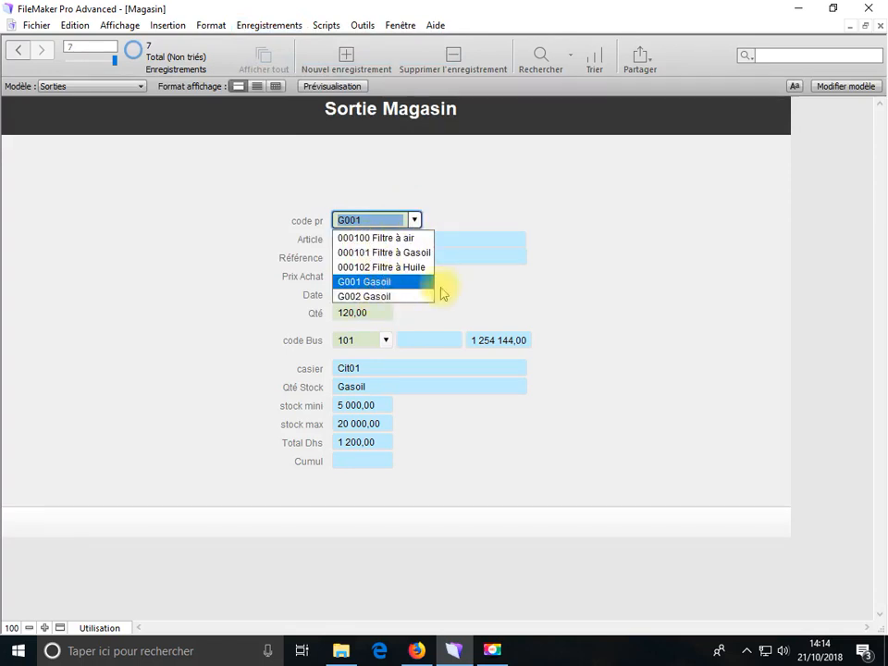
click(428, 279)
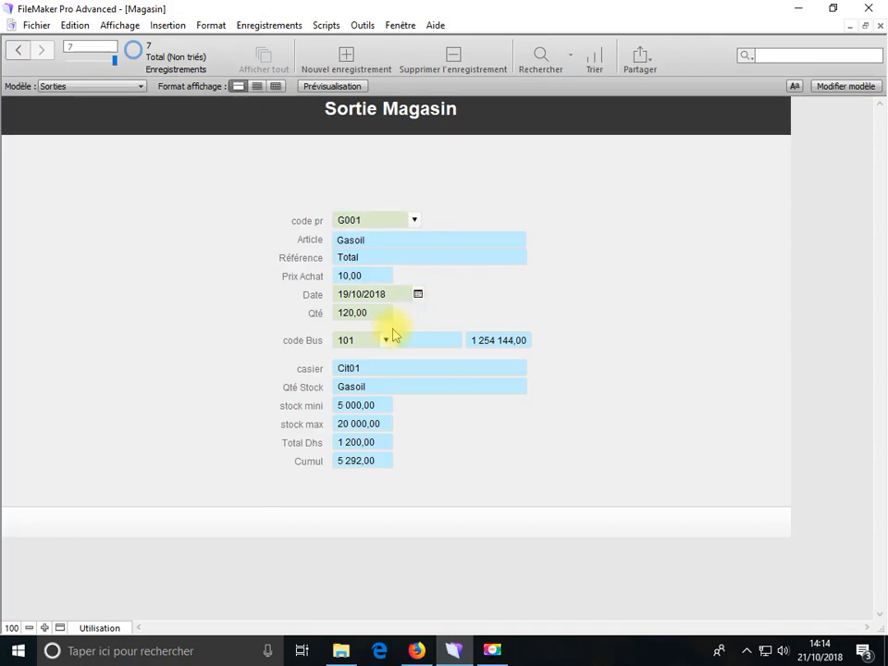
click(387, 341)
click(372, 373)
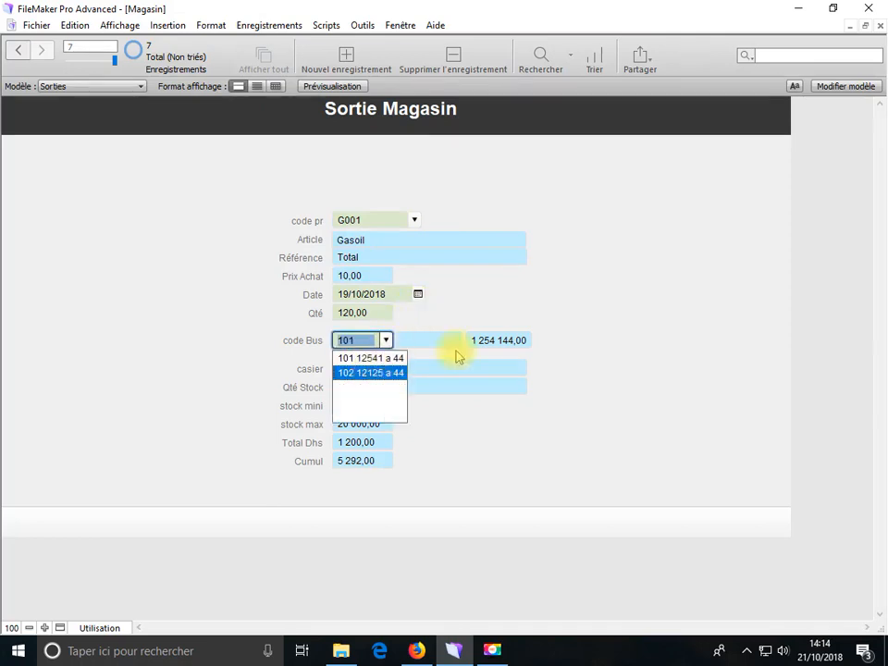
Duplicate the bus 102 record and set the copy's date to 10/10/2018
click(266, 25)
click(268, 59)
click(417, 294)
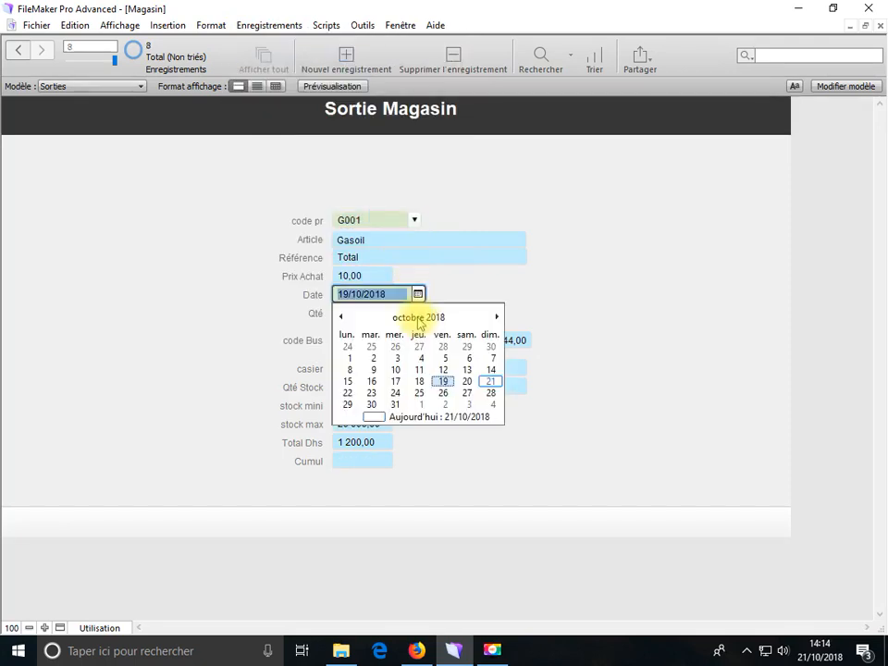
click(396, 369)
click(370, 313)
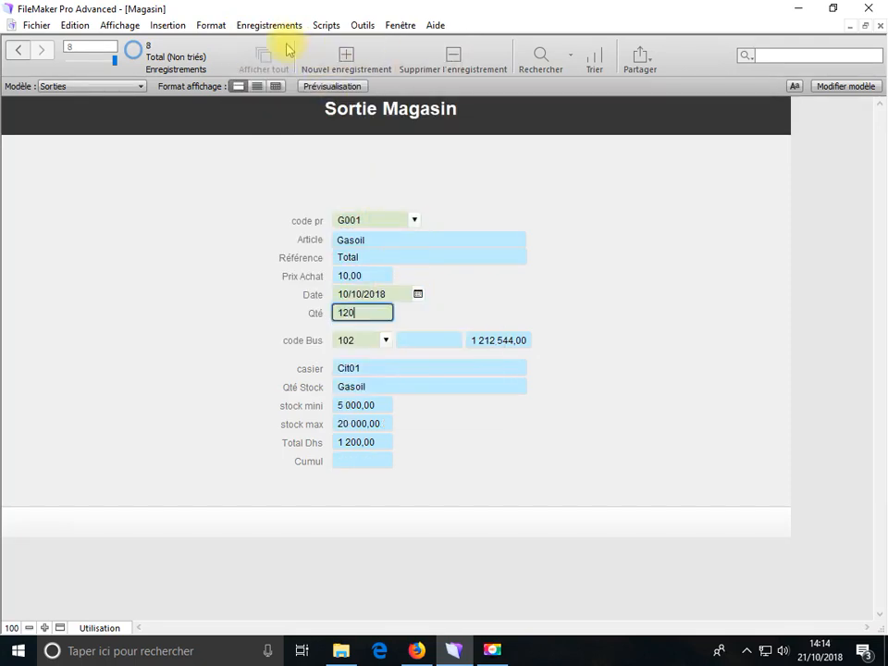
Duplicate the bus 102 record dated 10/10/2018 and set the copy's date to 19/10/2018
click(289, 26)
click(283, 56)
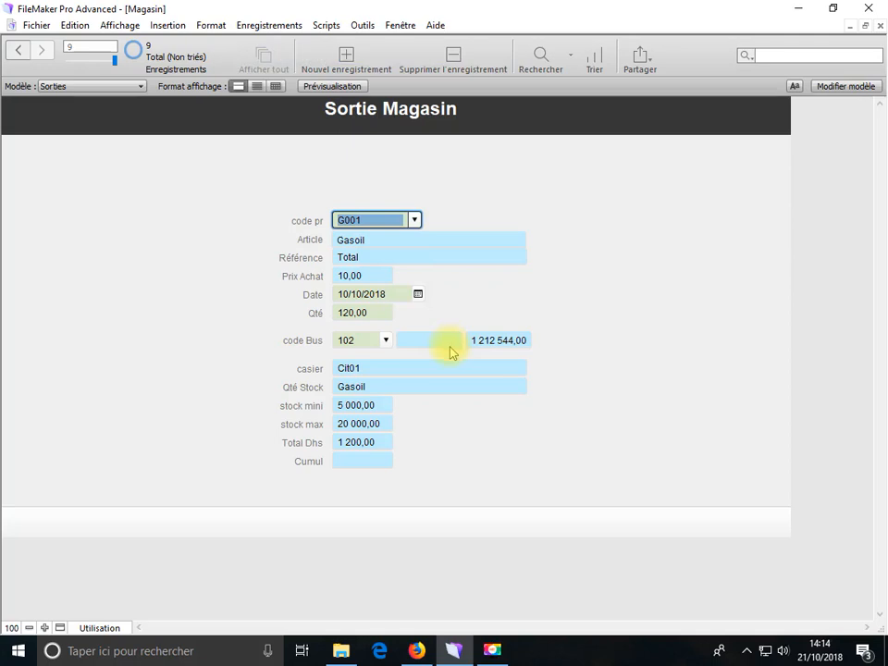
click(417, 293)
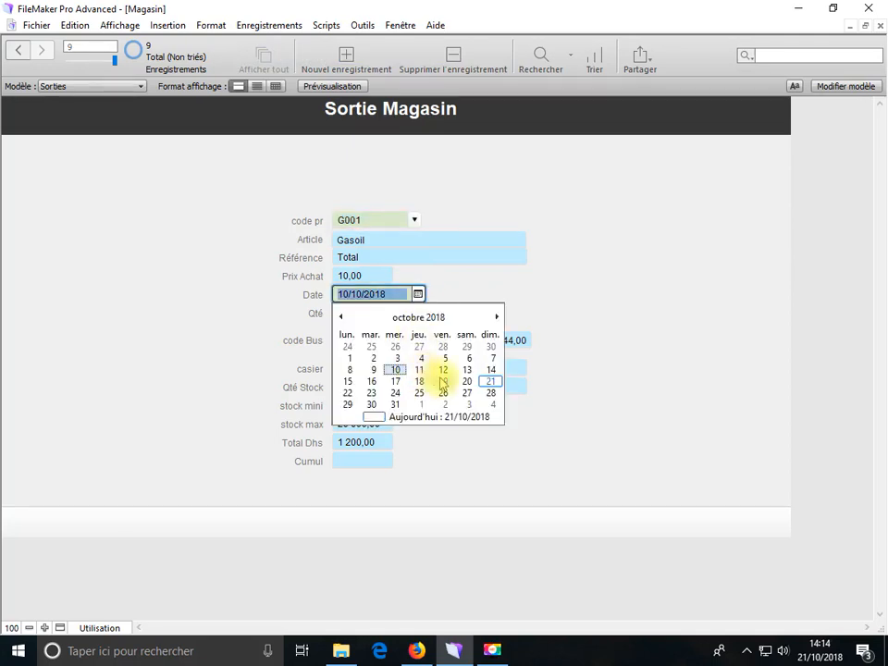
click(444, 350)
click(595, 265)
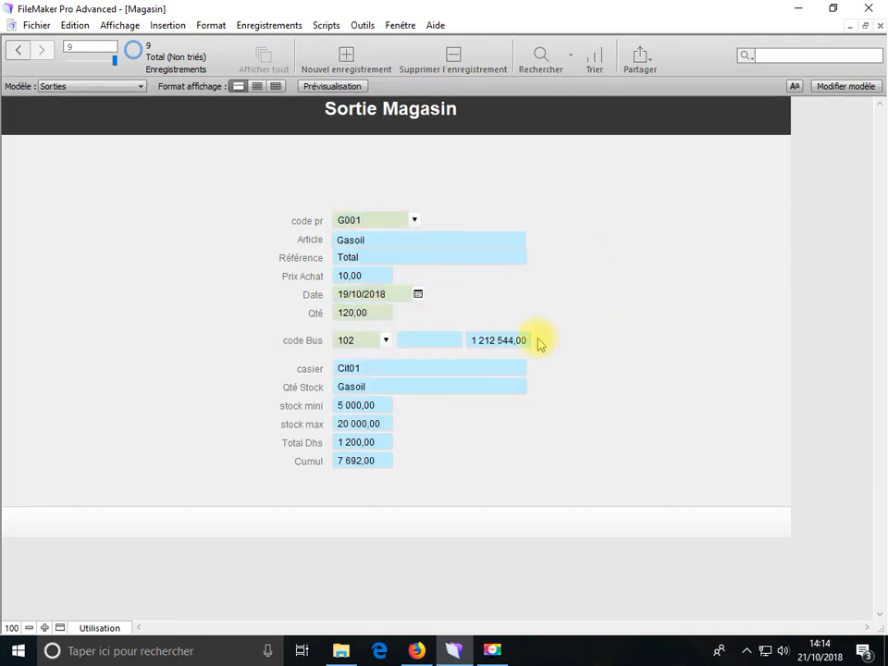
scroll(538, 343, up, 4)
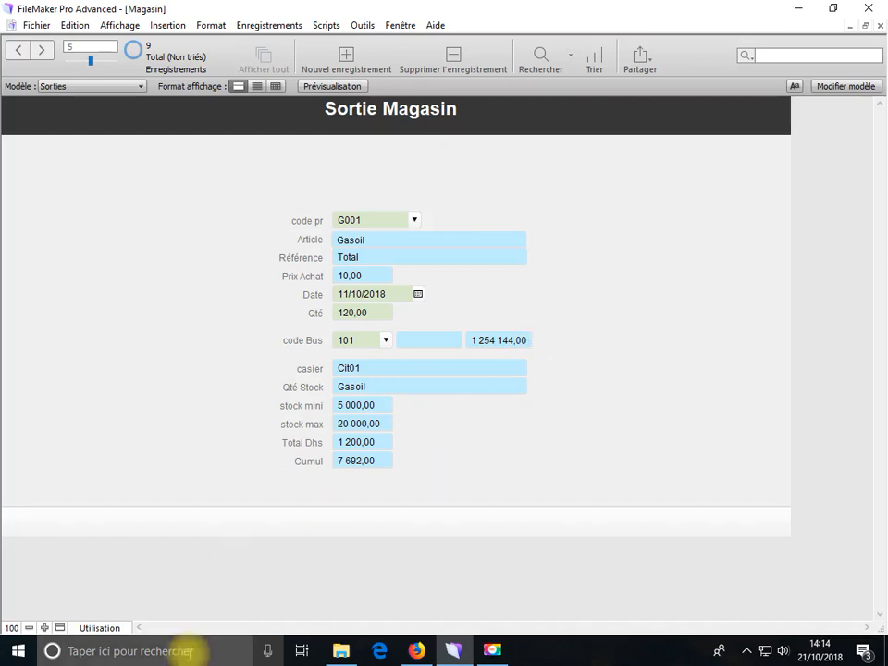
Switch the Sorties layout to Layout mode and right-align the Cumul field's text
click(100, 627)
click(103, 596)
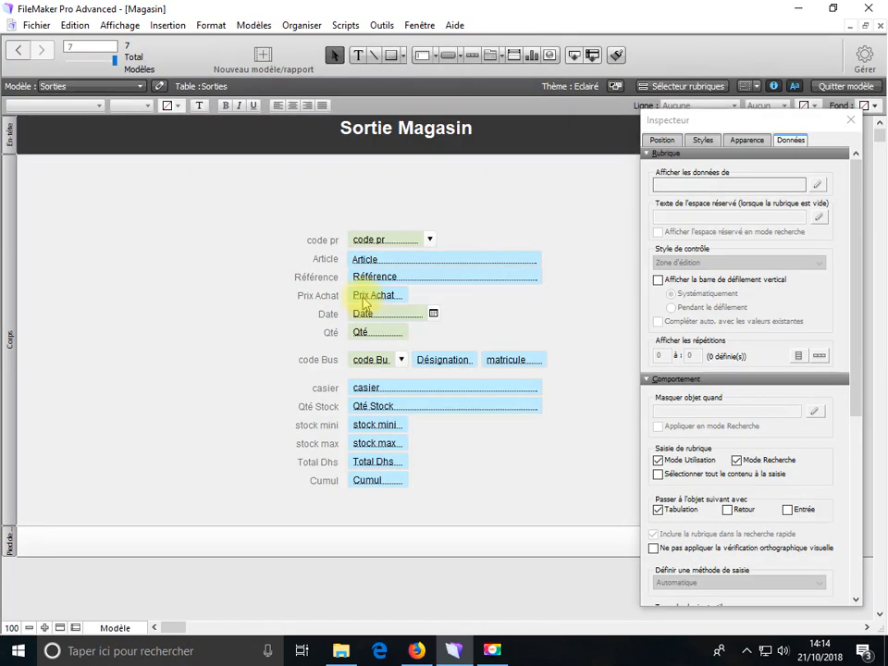
click(370, 295)
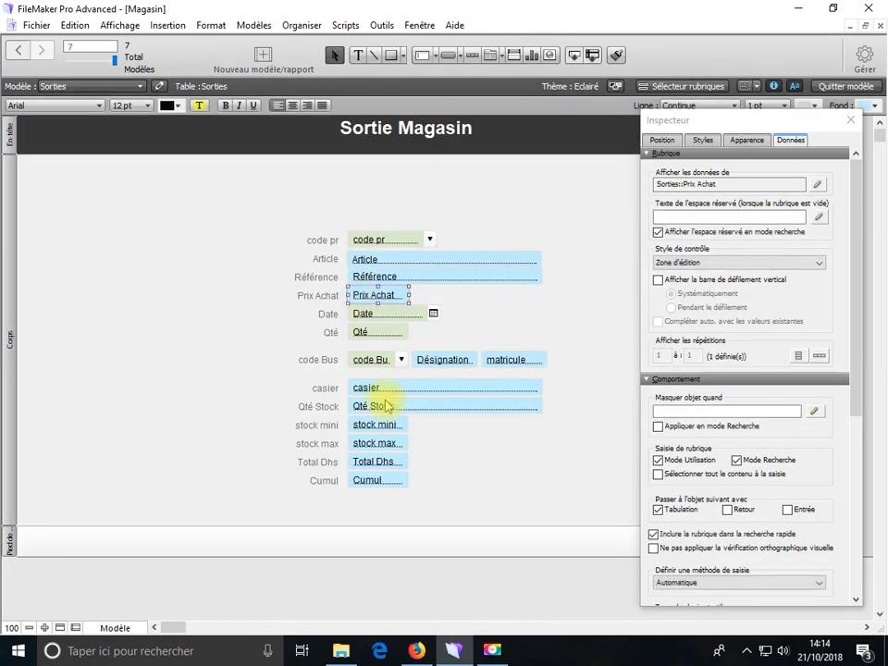
shift+click(384, 394)
shift+click(389, 427)
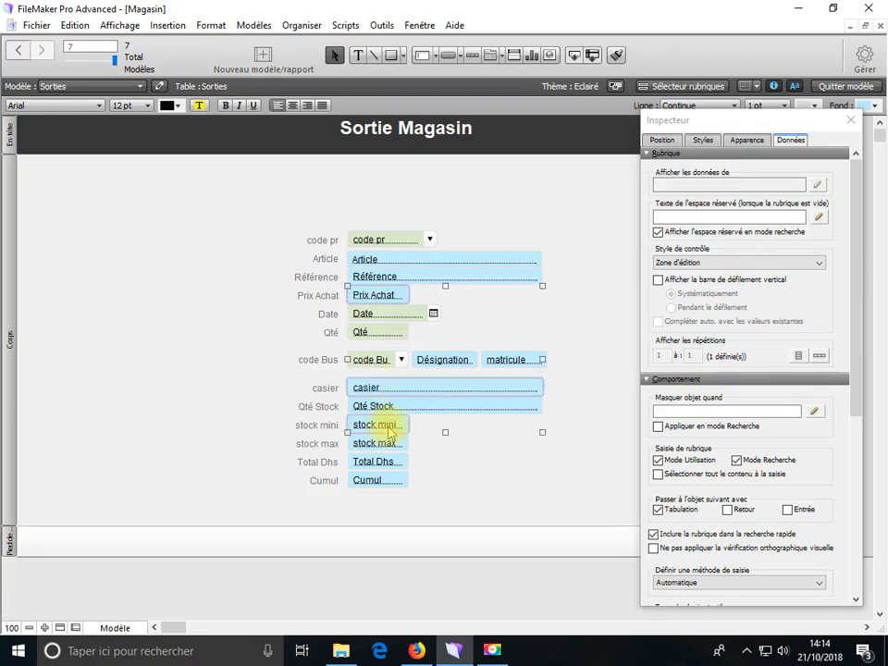
shift+click(383, 407)
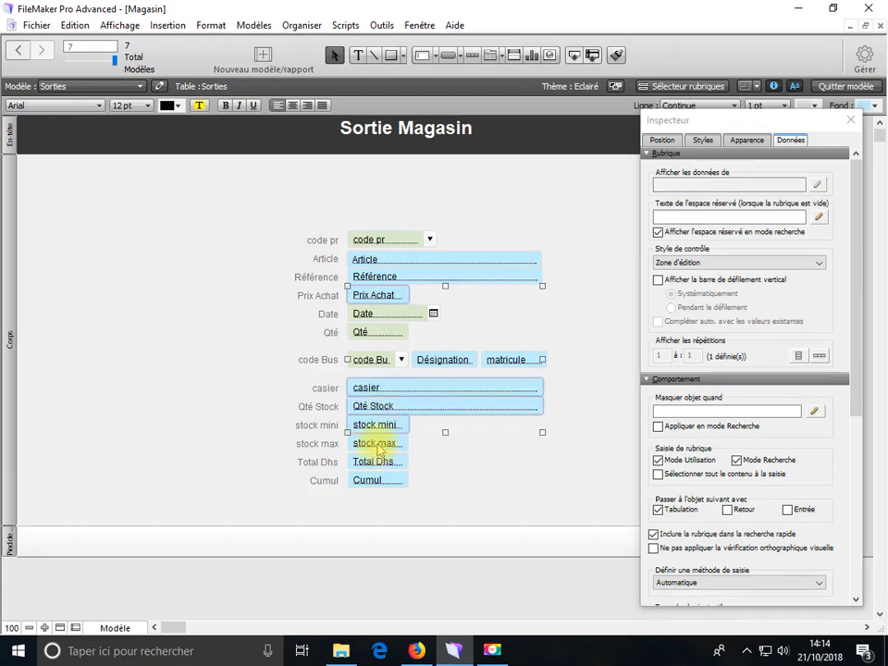
click(377, 443)
click(382, 463)
click(391, 480)
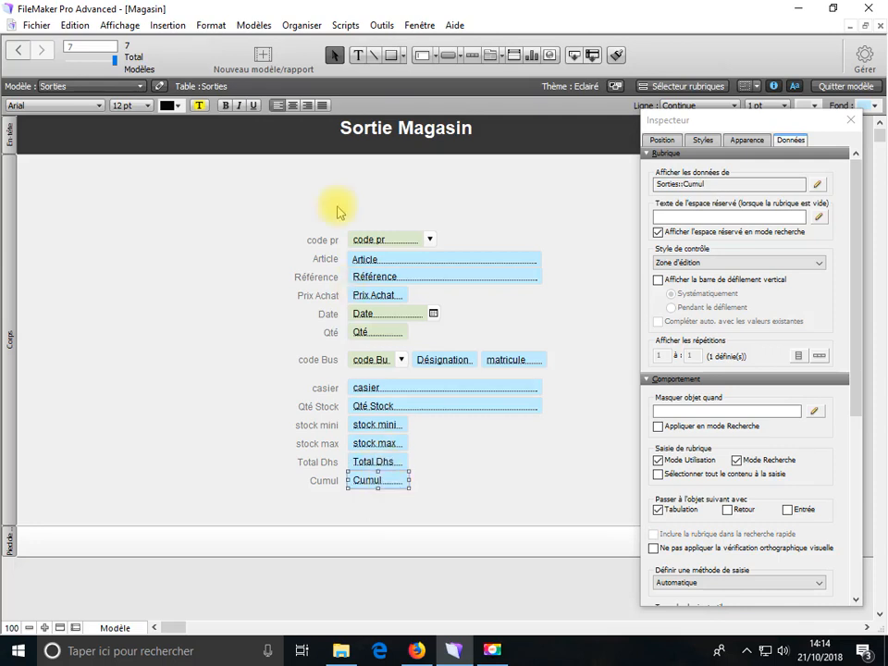
click(307, 105)
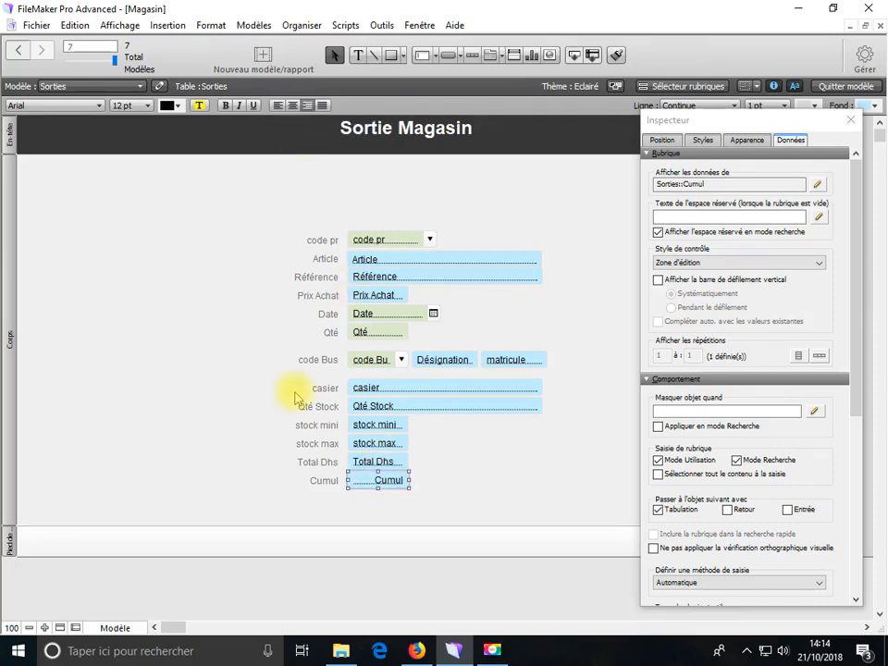
click(228, 469)
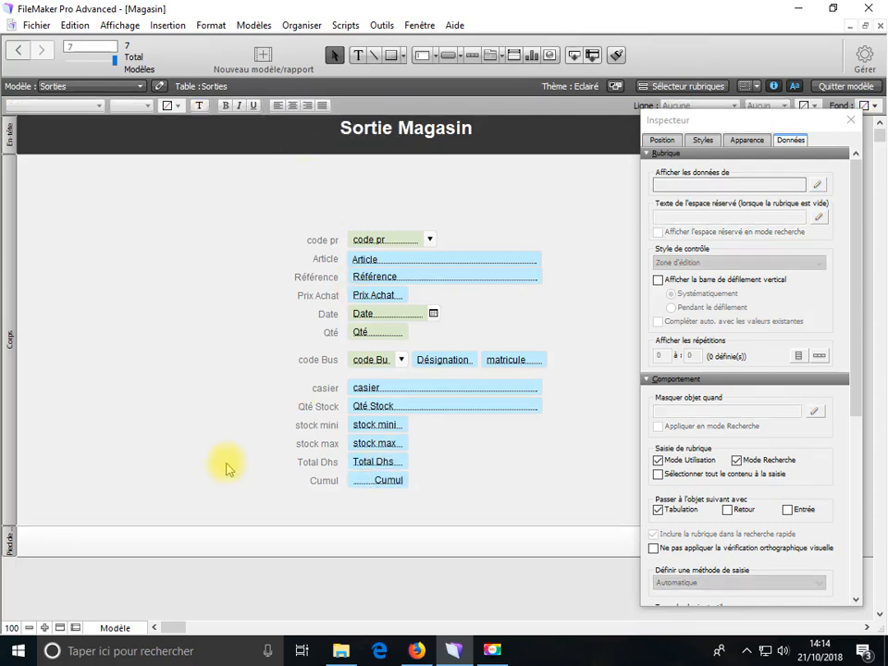
Right-align the text of the Prix Achat field
click(377, 465)
click(374, 426)
click(377, 407)
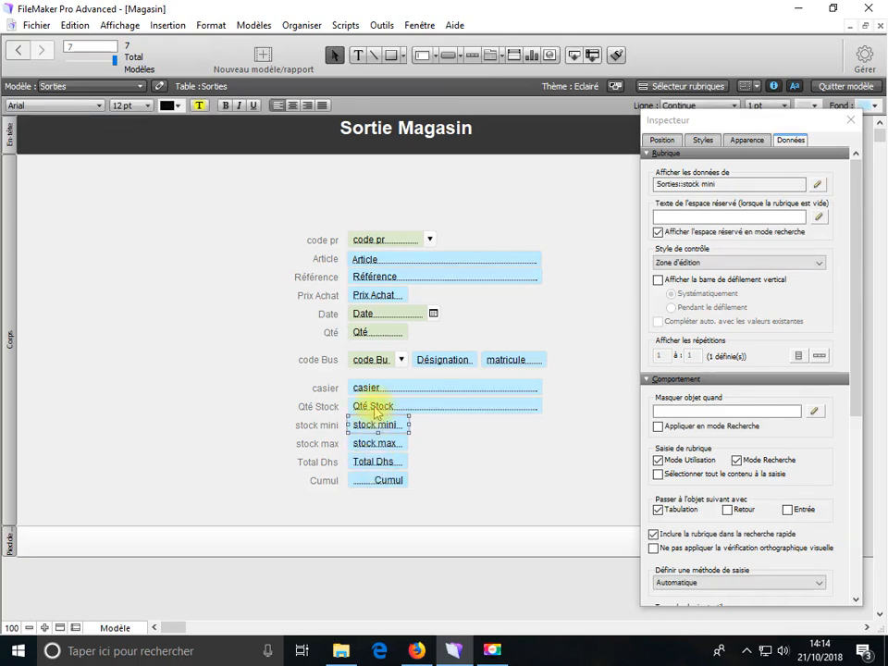
click(381, 298)
click(307, 104)
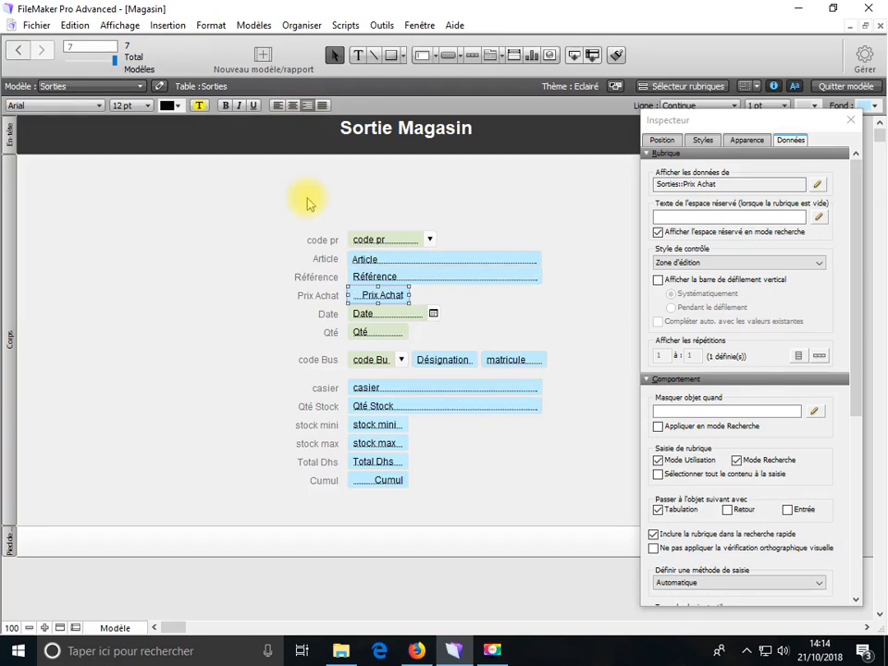
click(213, 365)
Right-align the text of the stock mini, stock max and Total Dhs fields
click(377, 425)
click(307, 104)
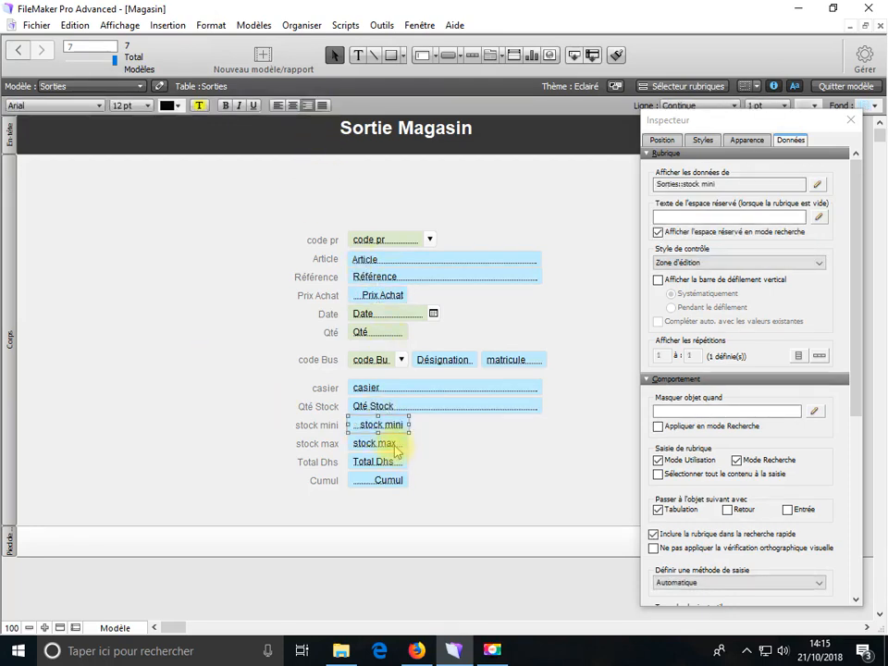
click(396, 451)
click(307, 105)
click(380, 462)
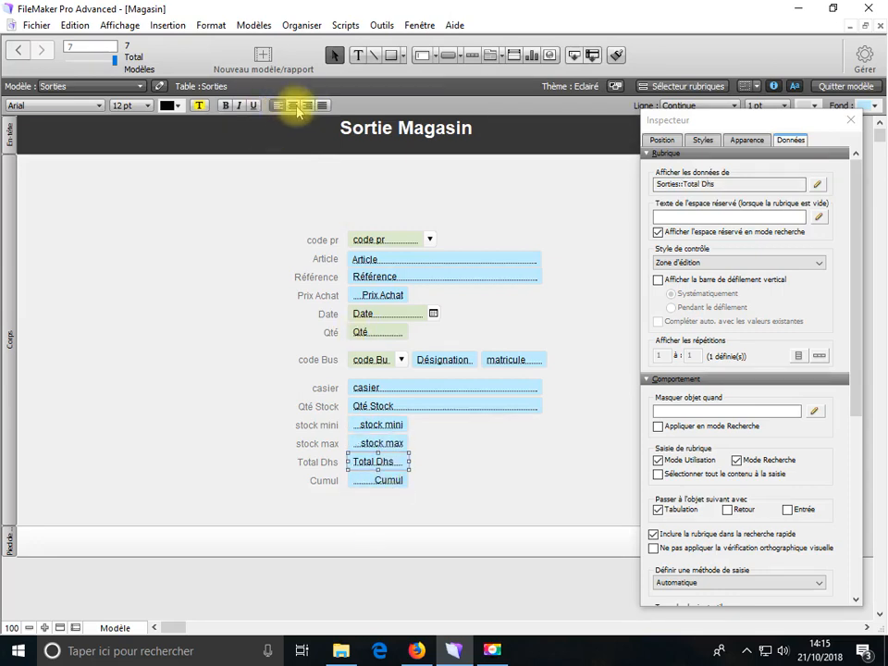
click(307, 105)
Narrow the casier field, shorten Qté Stock to the width of the stock mini field, and right-align casier
click(410, 388)
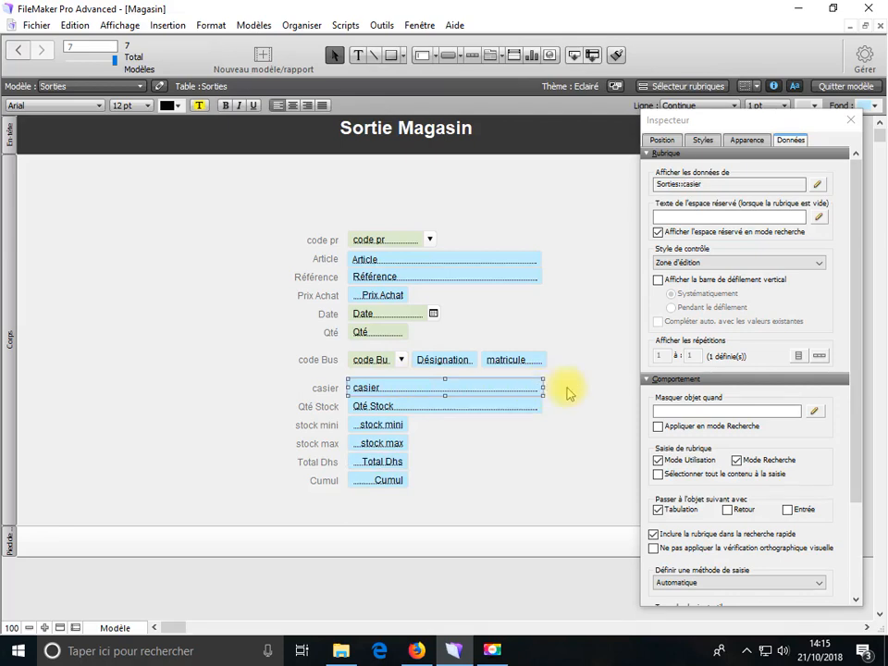
drag(521, 387, 383, 403)
click(481, 407)
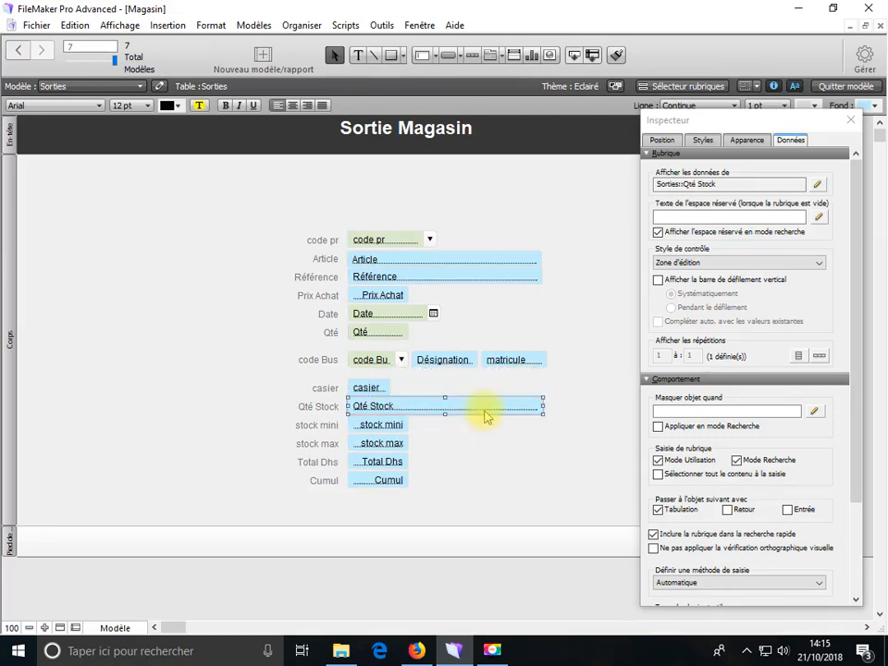
drag(543, 407, 409, 406)
click(375, 390)
click(307, 105)
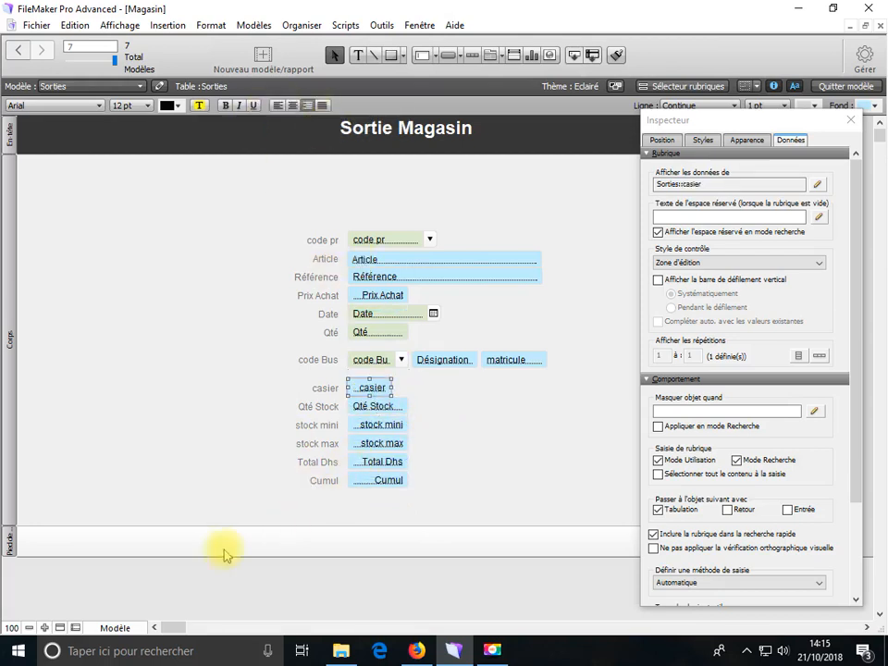
Return to Browse mode and check the realigned fields and the Qté Stock value on the Sorties record
click(119, 627)
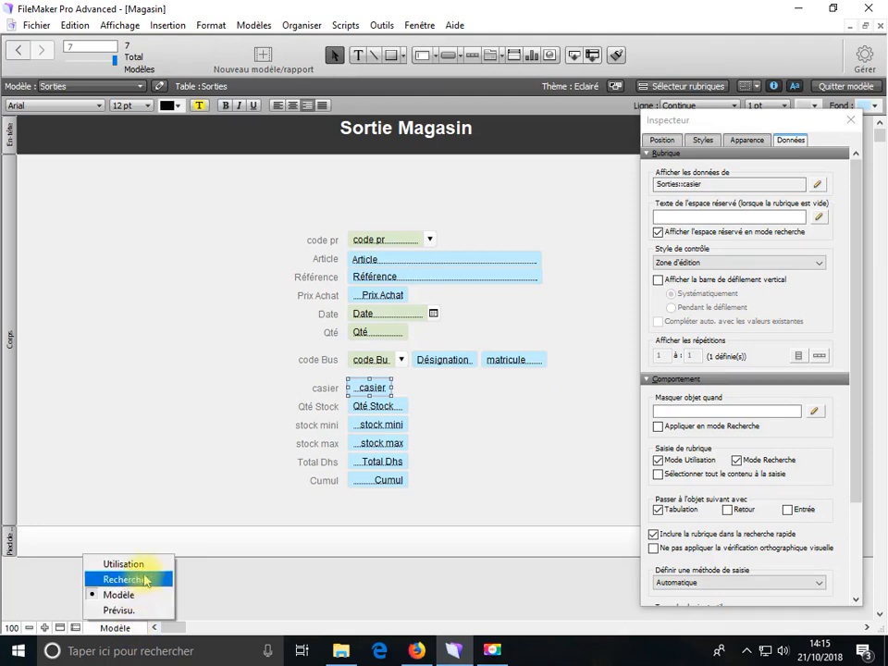
click(145, 581)
click(516, 369)
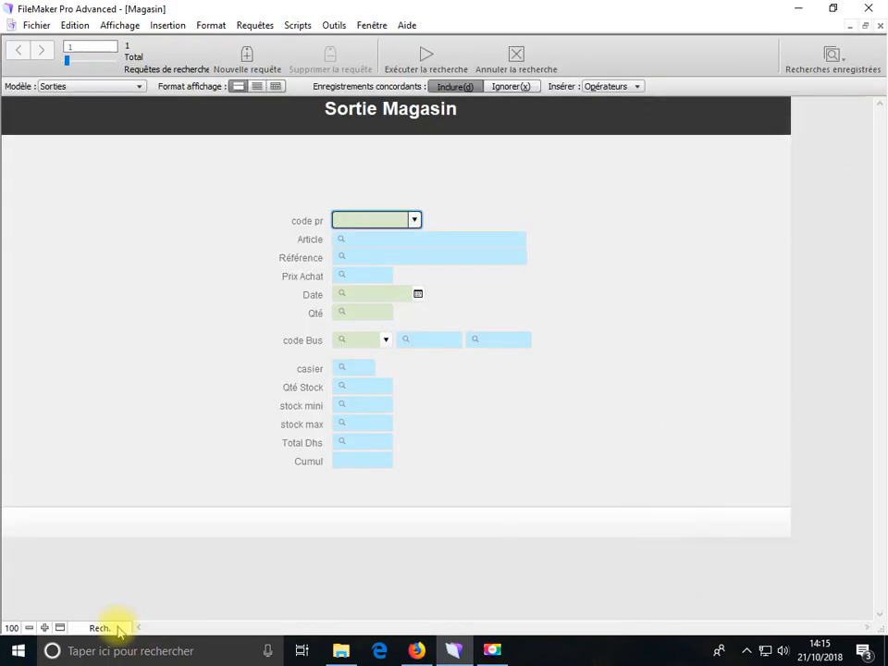
click(117, 629)
click(109, 564)
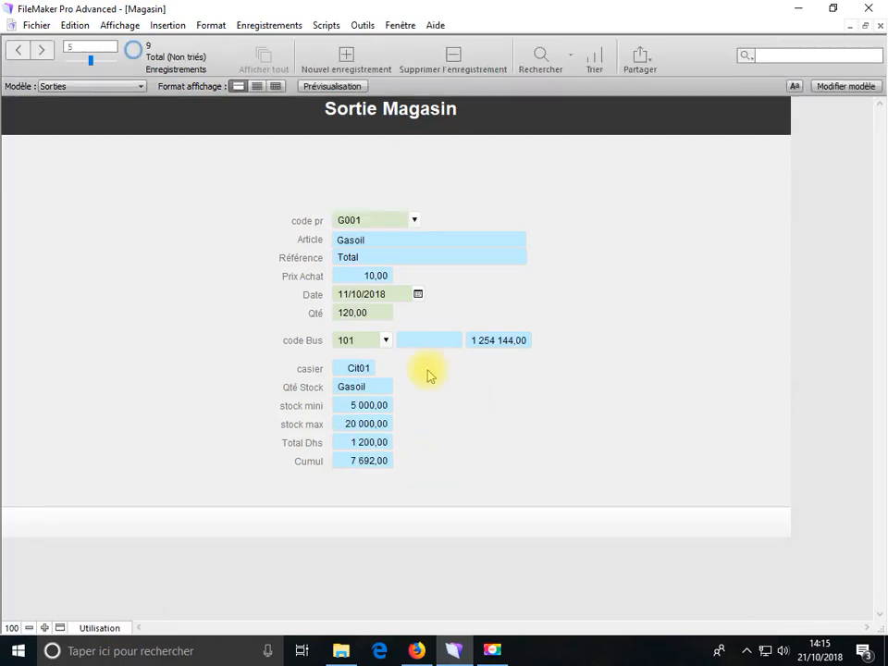
click(346, 392)
click(431, 390)
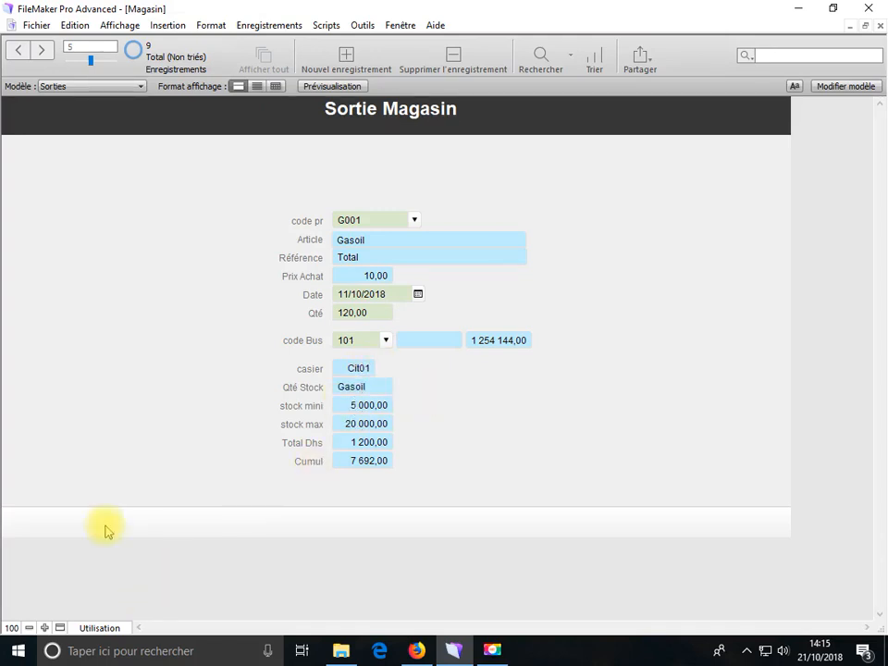
Try to replace Stock::Article with Qté Stock in the Sorties table's Qté Stock calculation
click(38, 28)
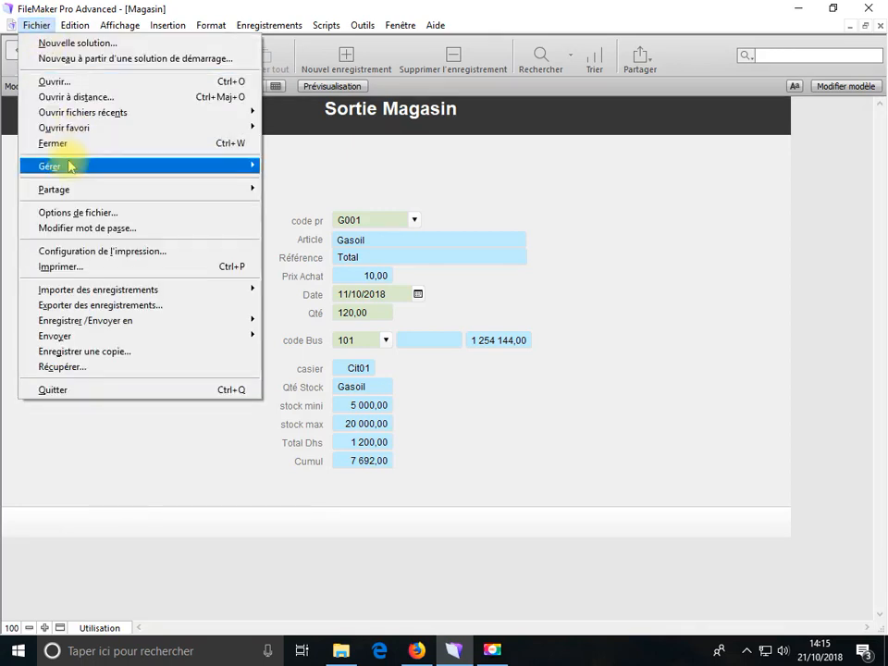
mouse_move(139, 166)
click(301, 168)
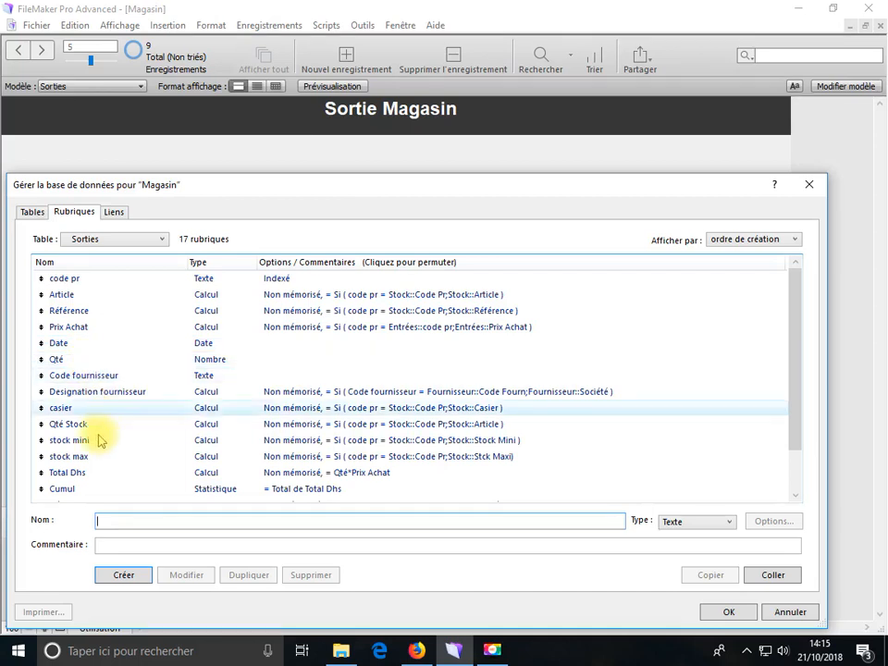
click(80, 423)
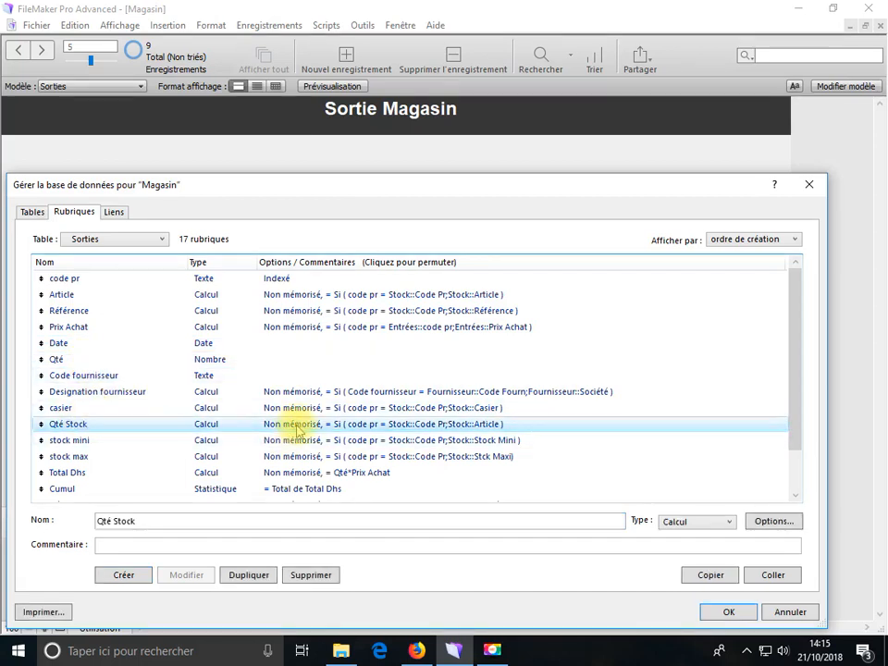
double_click(296, 426)
click(468, 246)
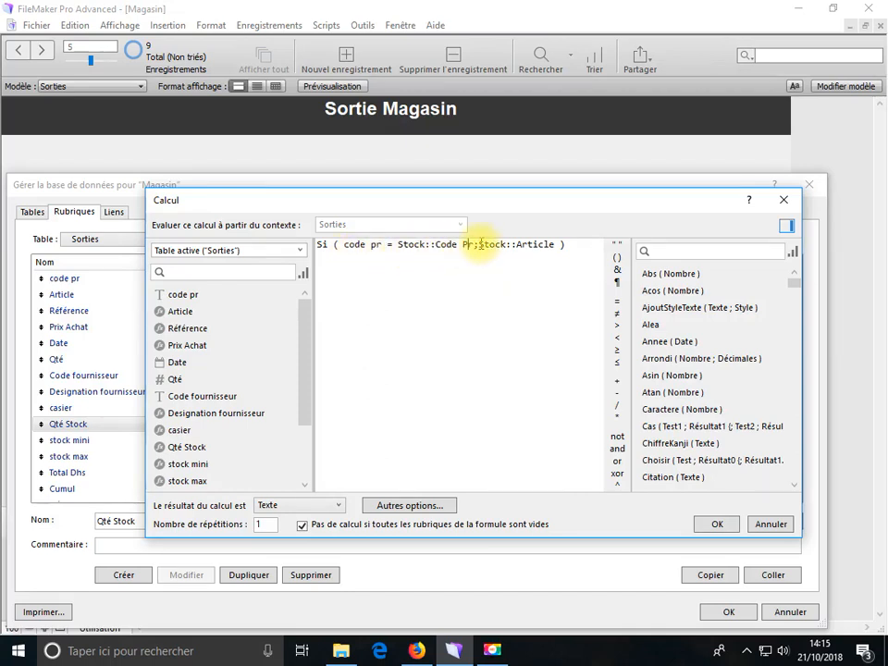
drag(480, 245, 542, 248)
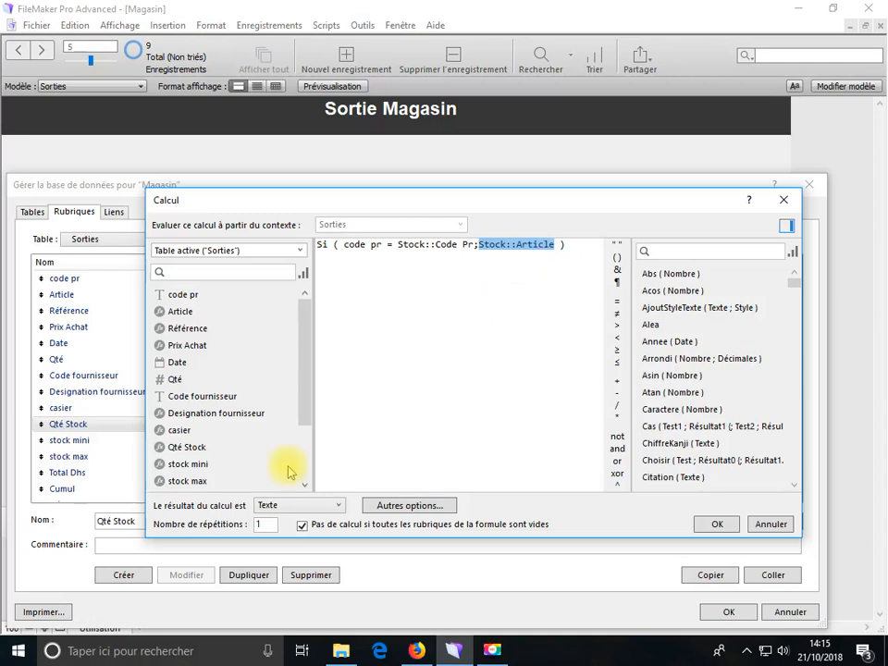
double_click(206, 451)
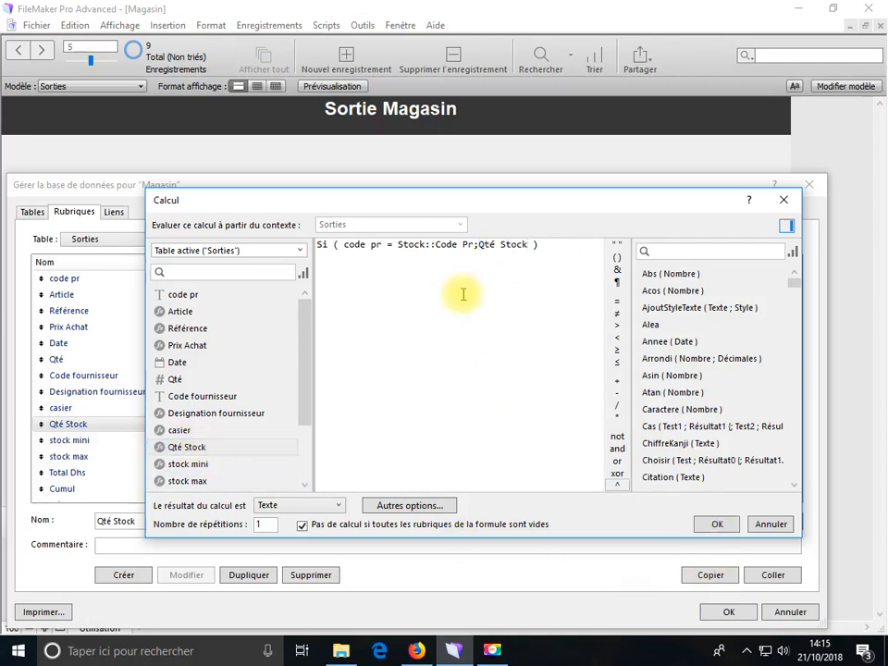
Examine the Stock table's fields for a quantity to use in the Qté Stock formula, and discard the formula edit
drag(497, 245, 523, 248)
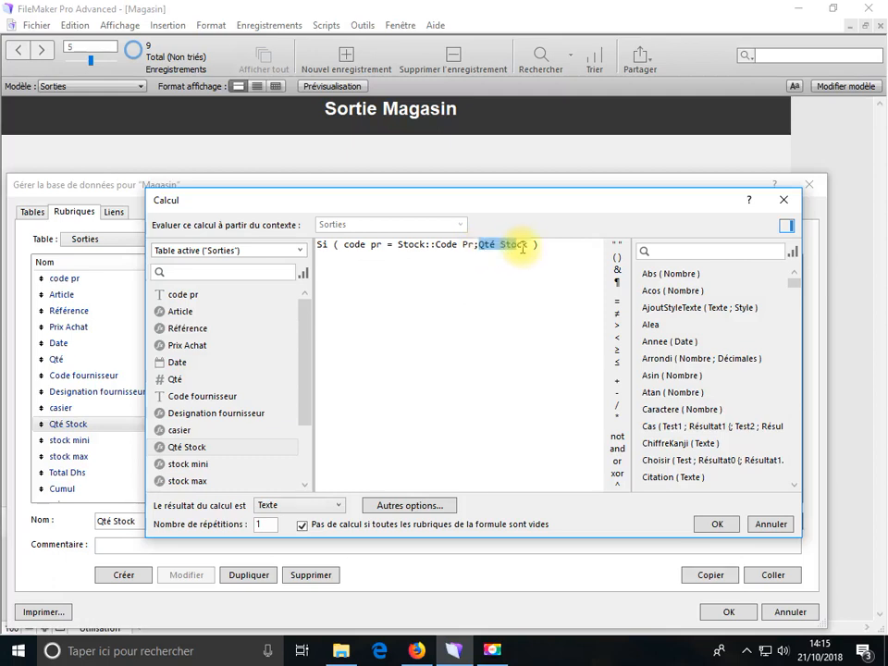
click(300, 250)
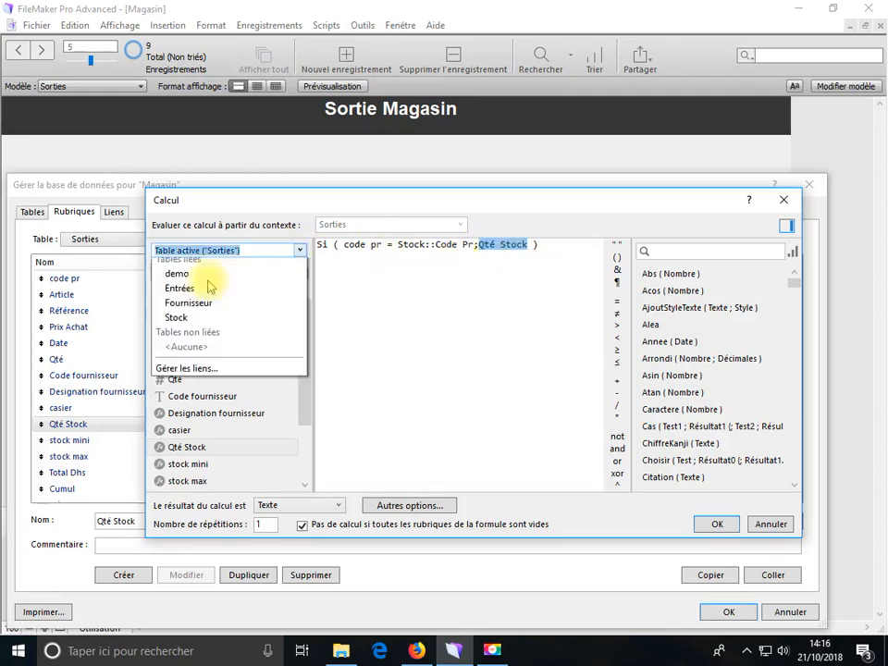
click(180, 346)
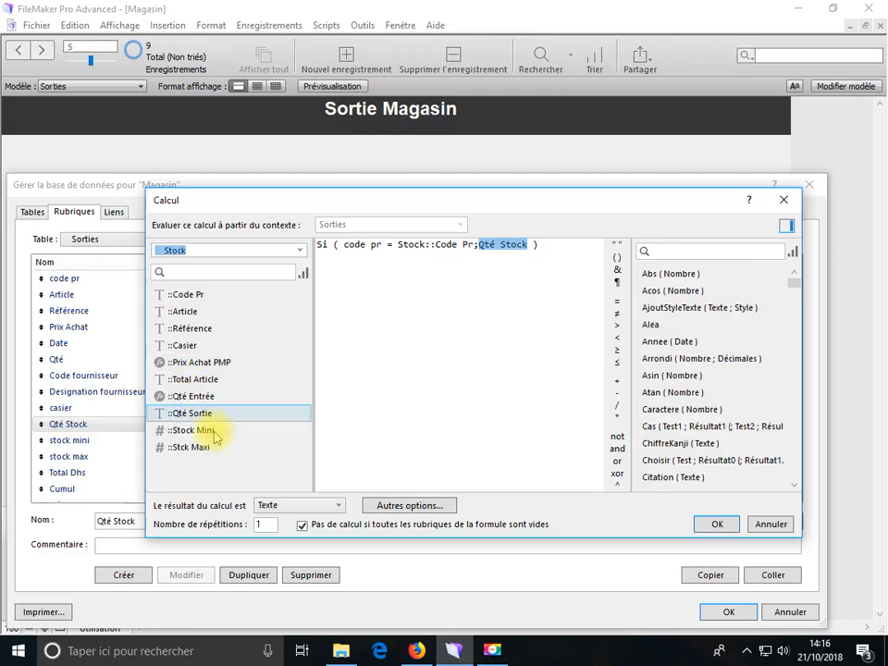
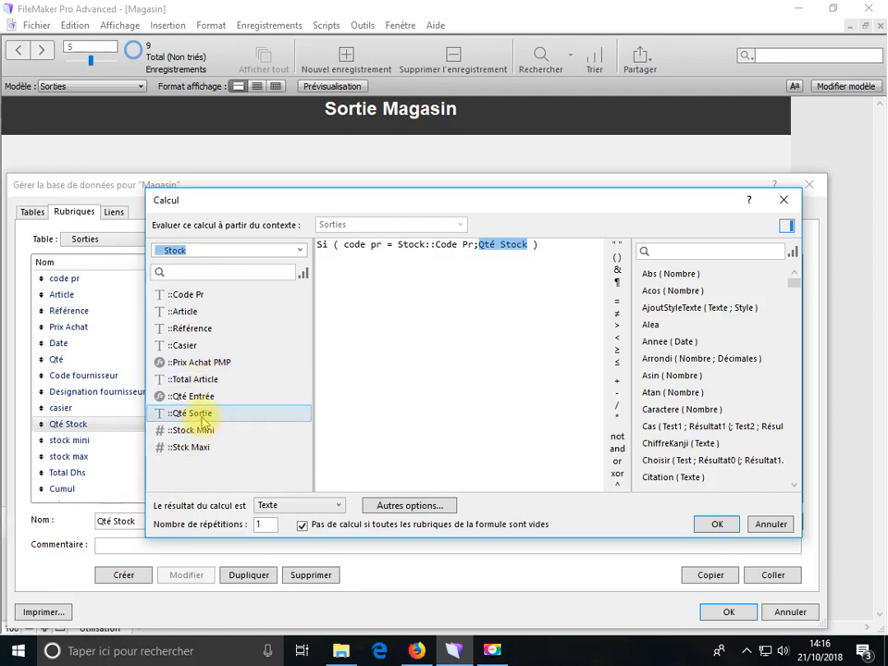
click(769, 526)
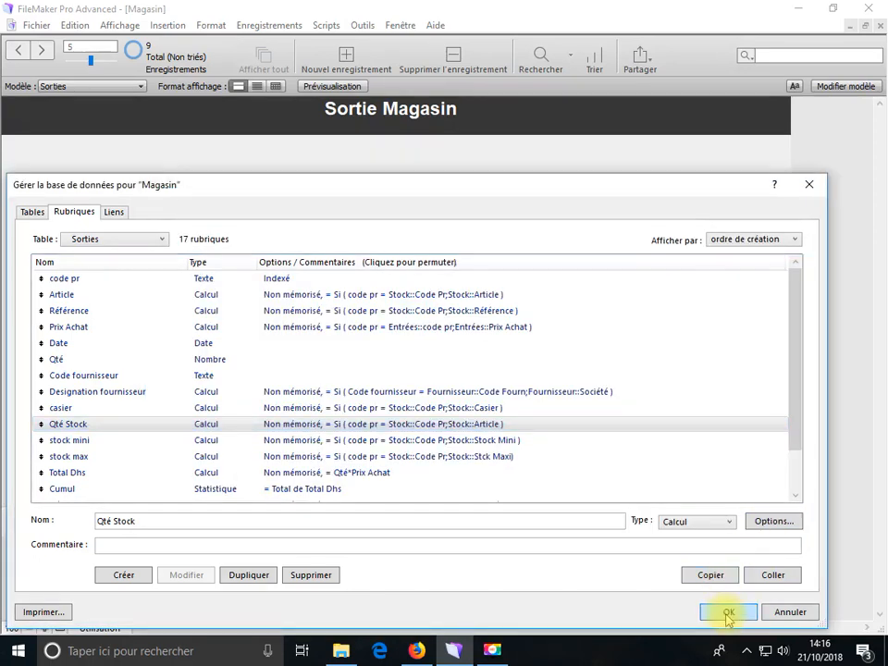
click(729, 614)
Display the Stock layout to review its quantity fields
click(112, 86)
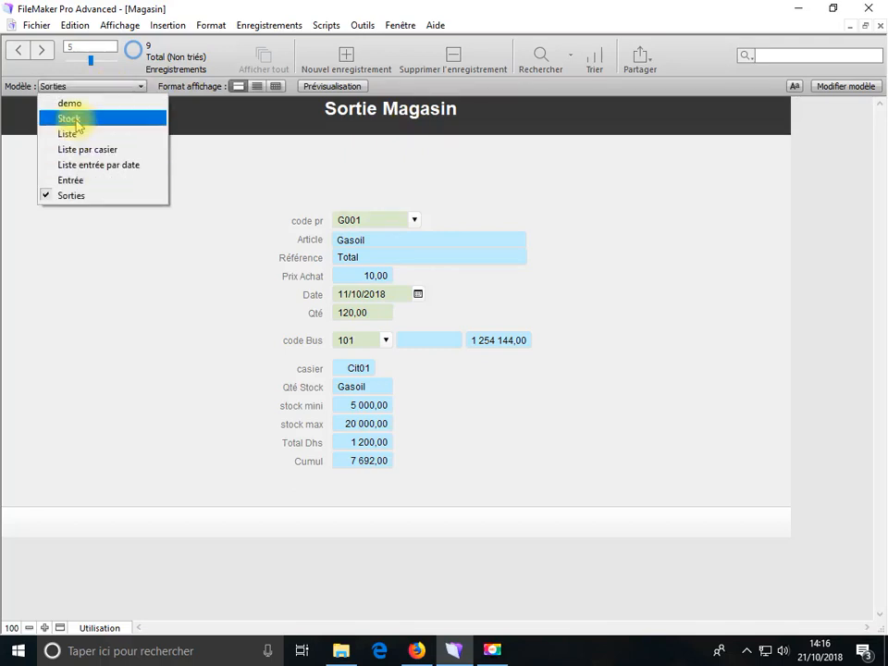
click(71, 118)
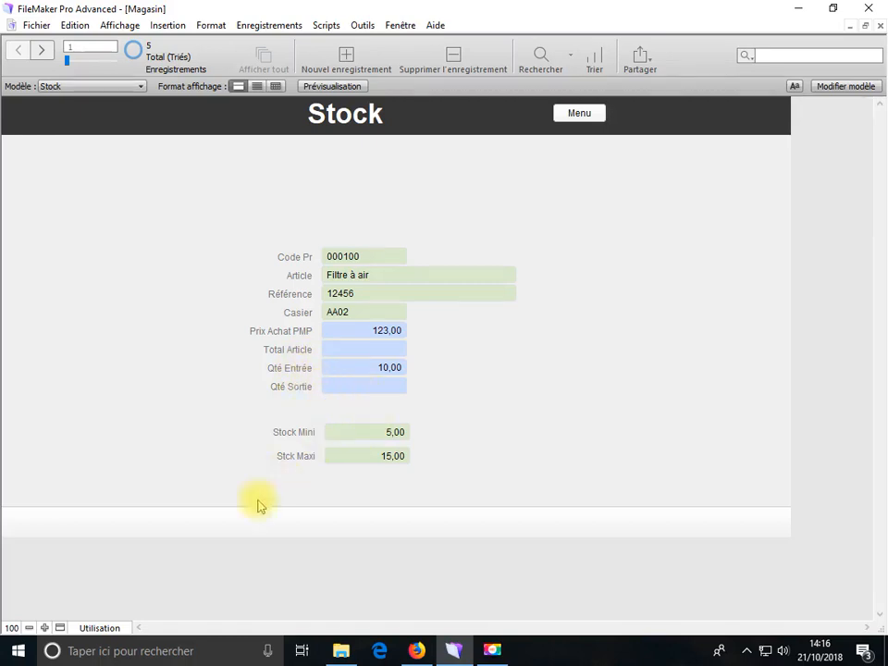
Switch the Stock layout to Layout mode for editing
click(104, 629)
click(97, 595)
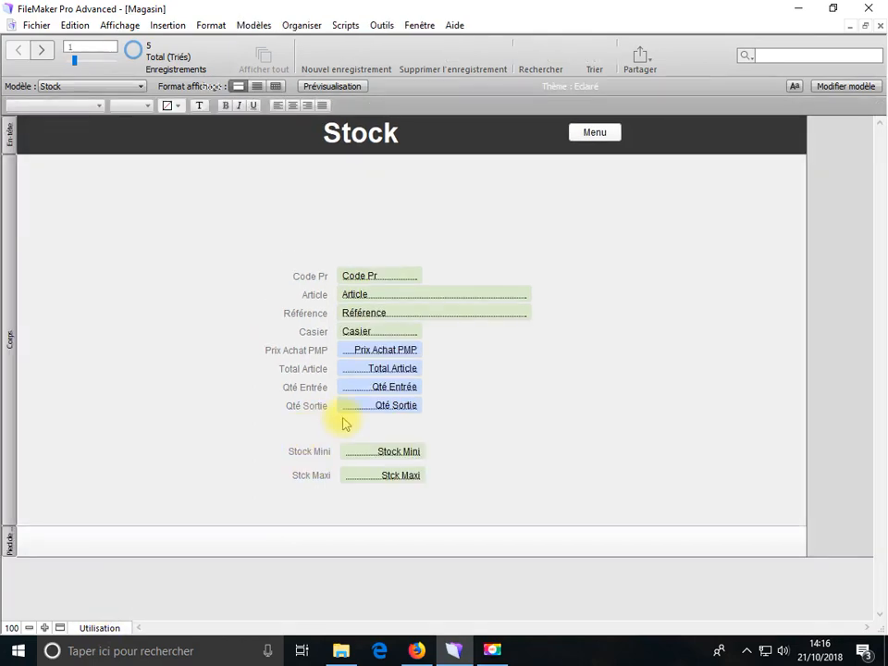
click(359, 413)
mouse_move(360, 414)
mouse_down()
mouse_move(359, 436)
mouse_move(349, 431)
mouse_up()
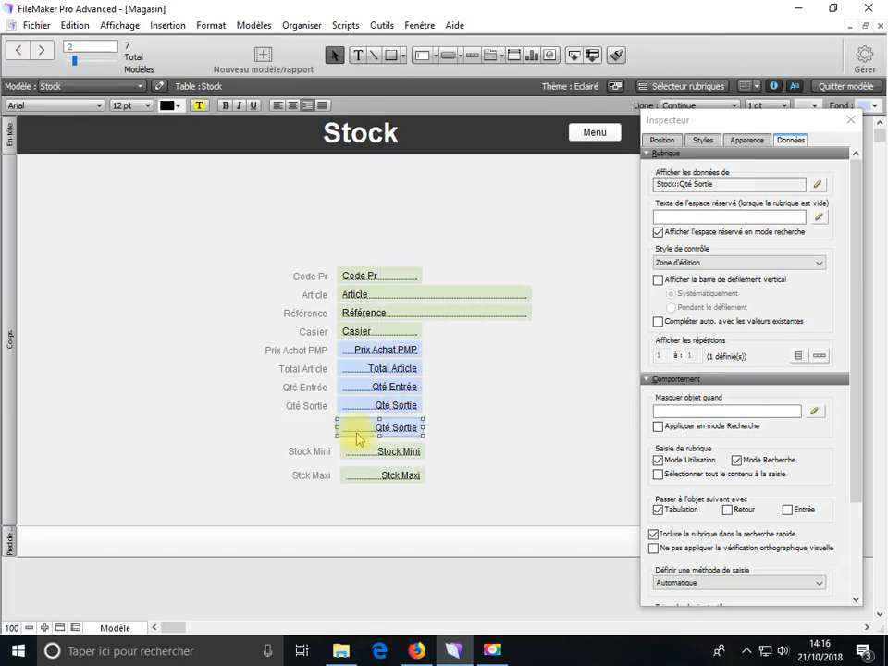
double_click(350, 430)
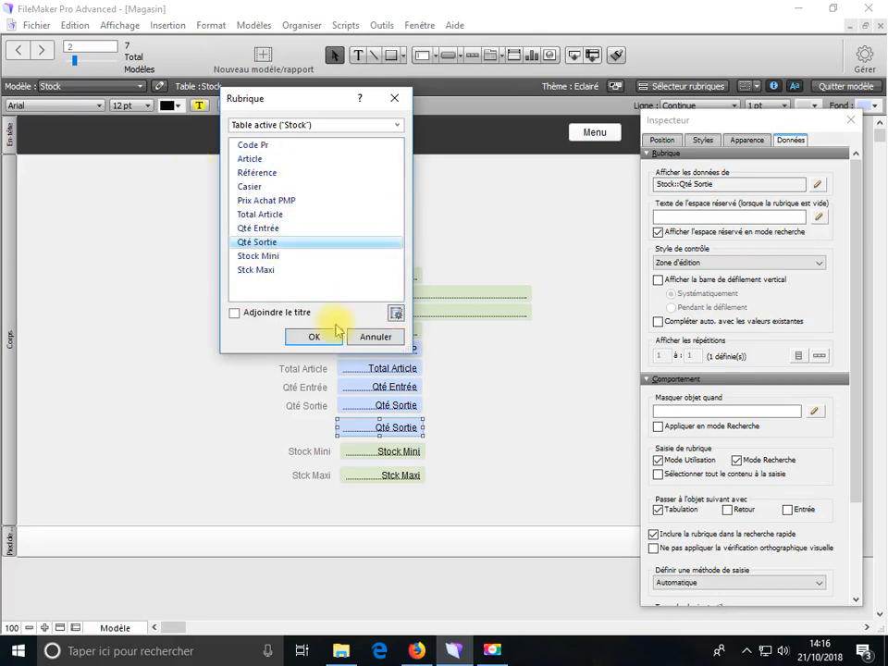
click(373, 337)
click(88, 86)
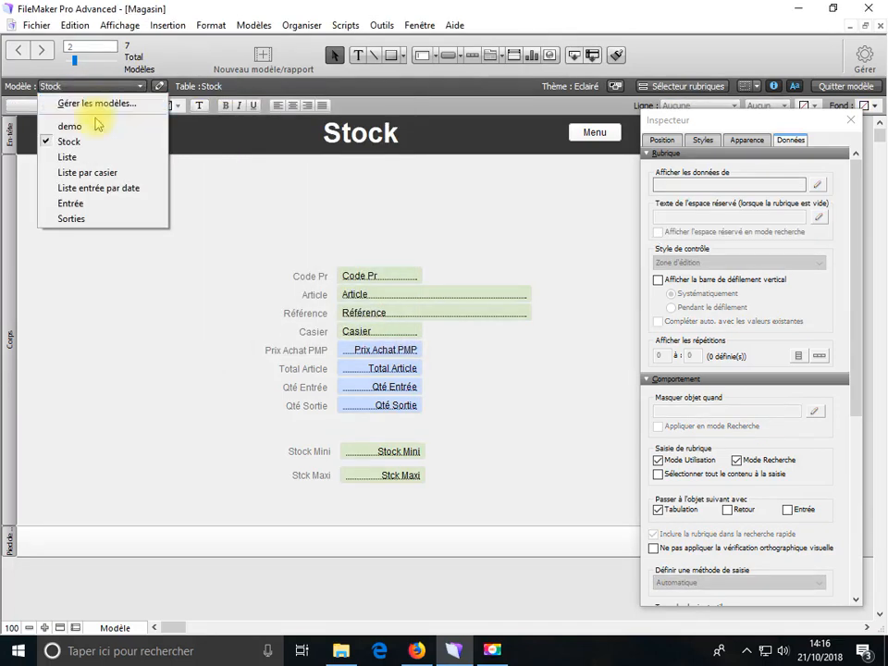
click(88, 106)
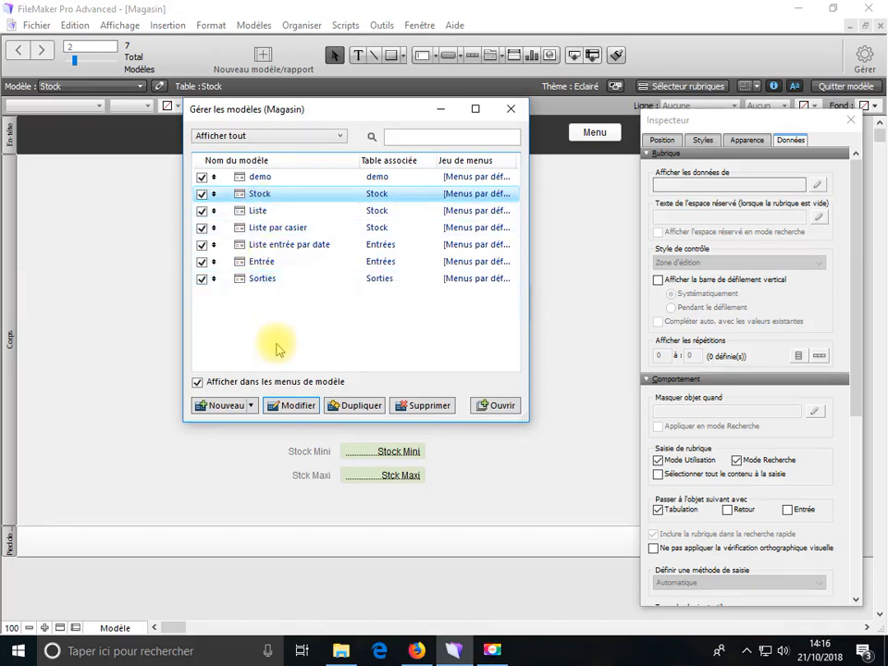
click(509, 109)
Create a calculation field named Stock Disponible in the Stock table
click(51, 26)
mouse_move(250, 165)
click(280, 168)
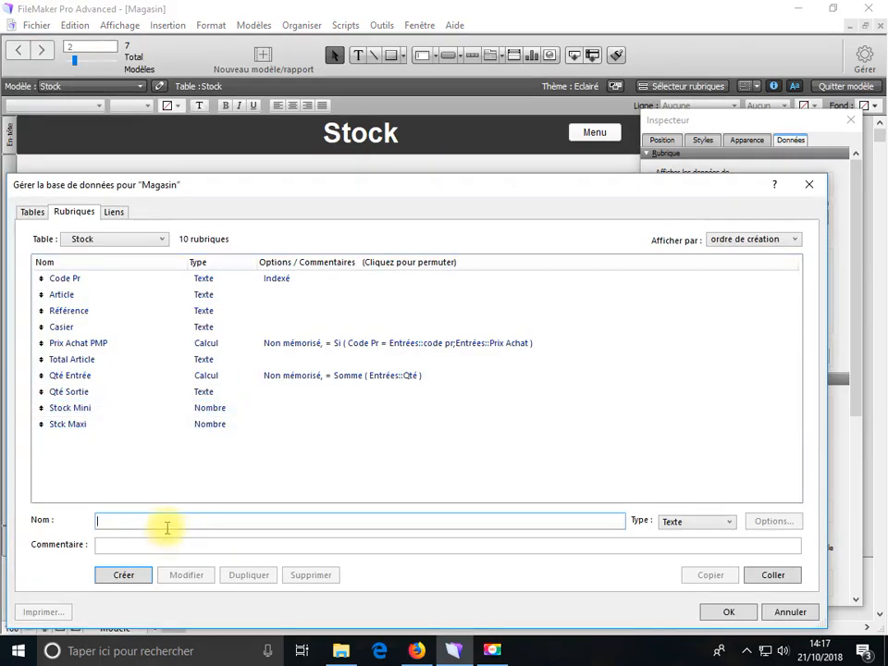
text(Stock Disponible)
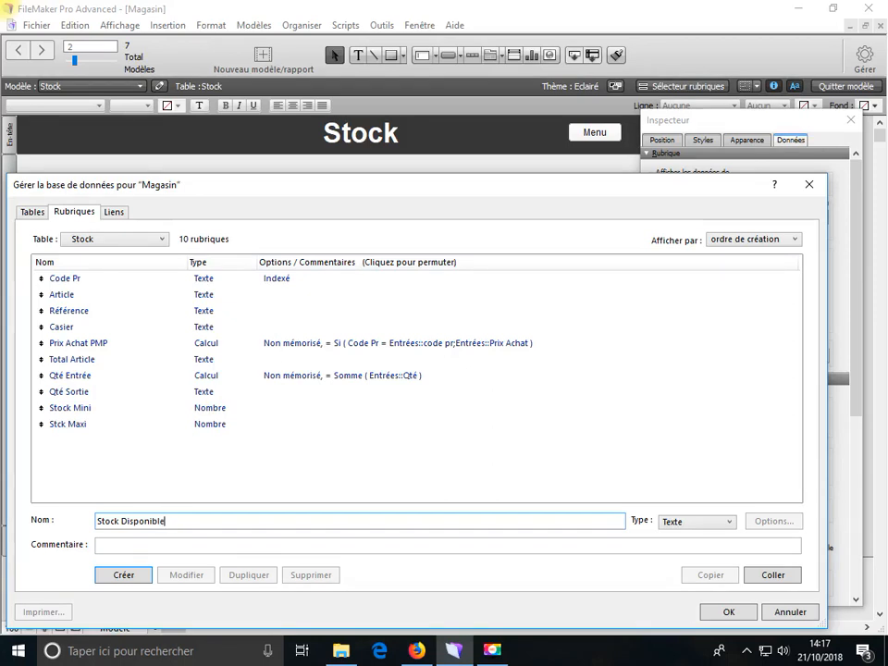
click(670, 524)
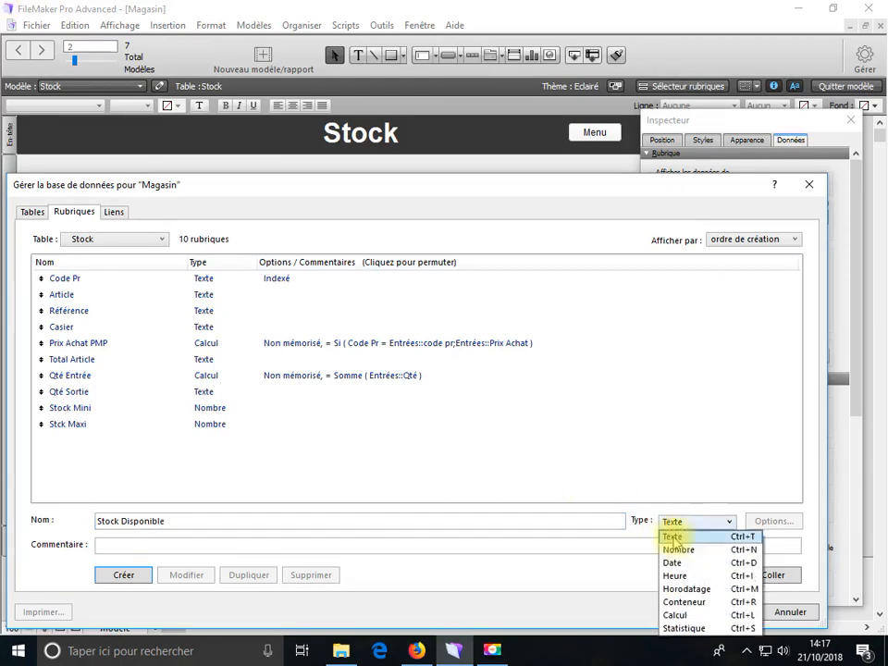
click(687, 616)
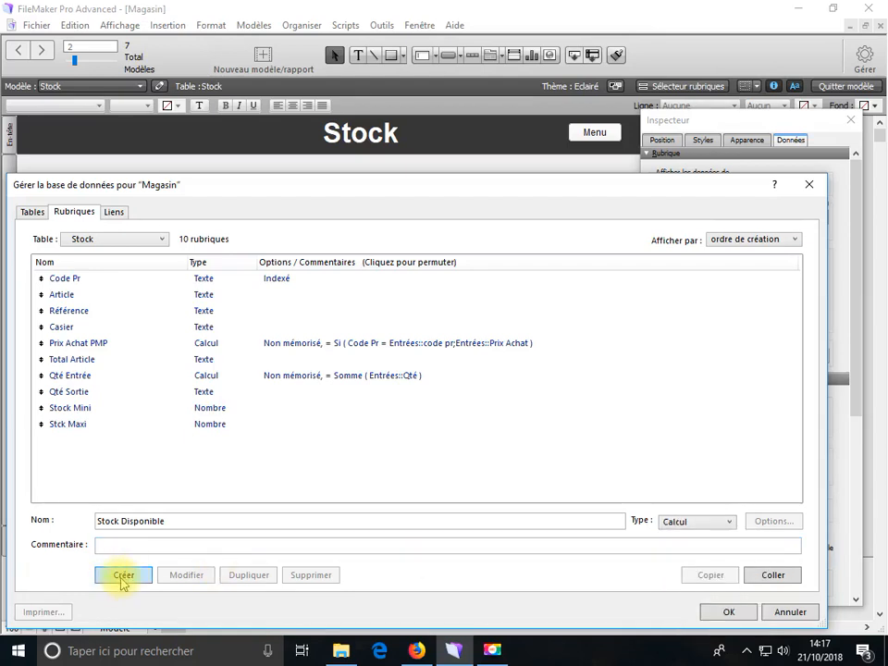
click(123, 575)
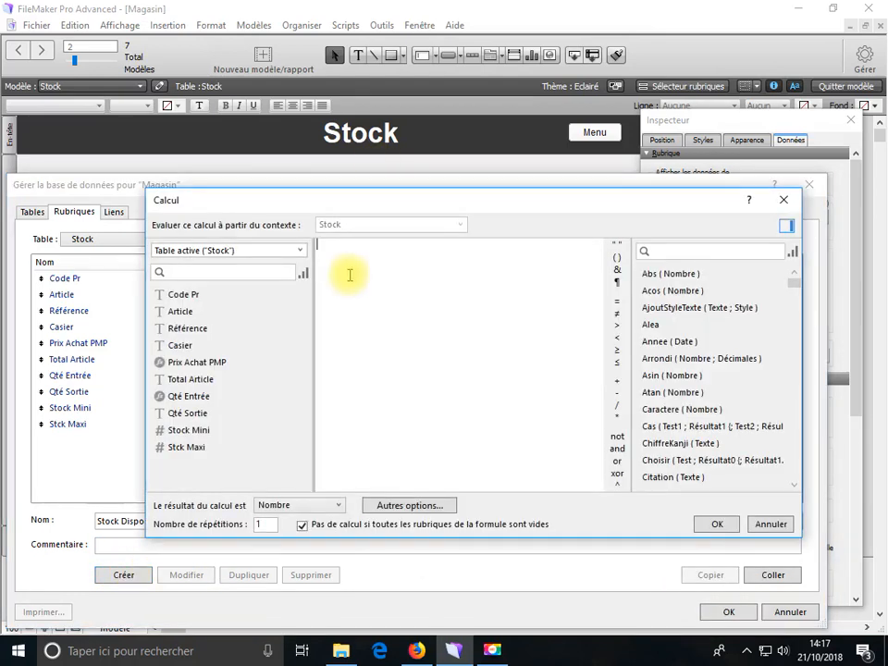
Define the Stock Disponible formula as Qté Entrée-Qté Sortie and save the database changes
double_click(195, 398)
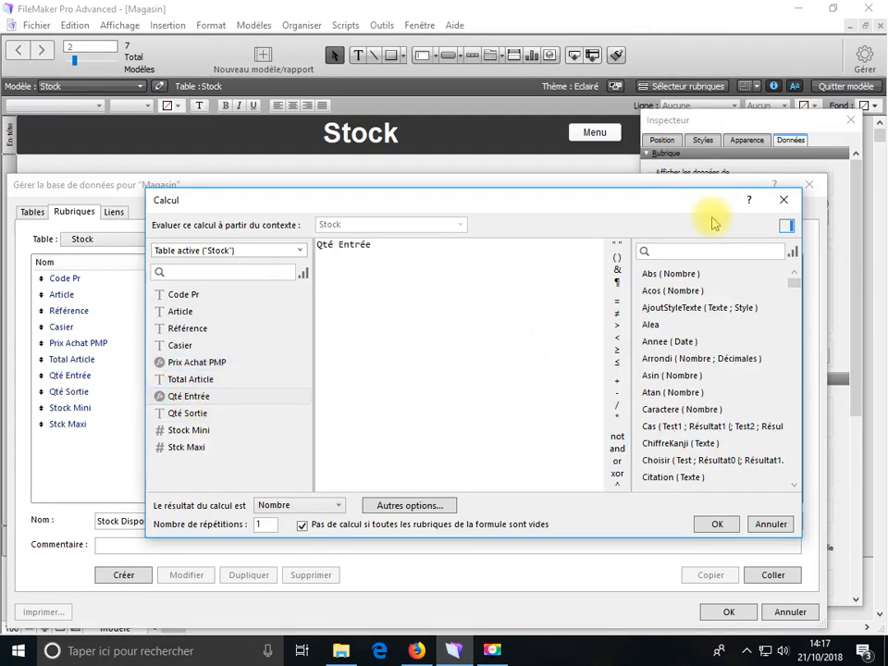
double_click(209, 414)
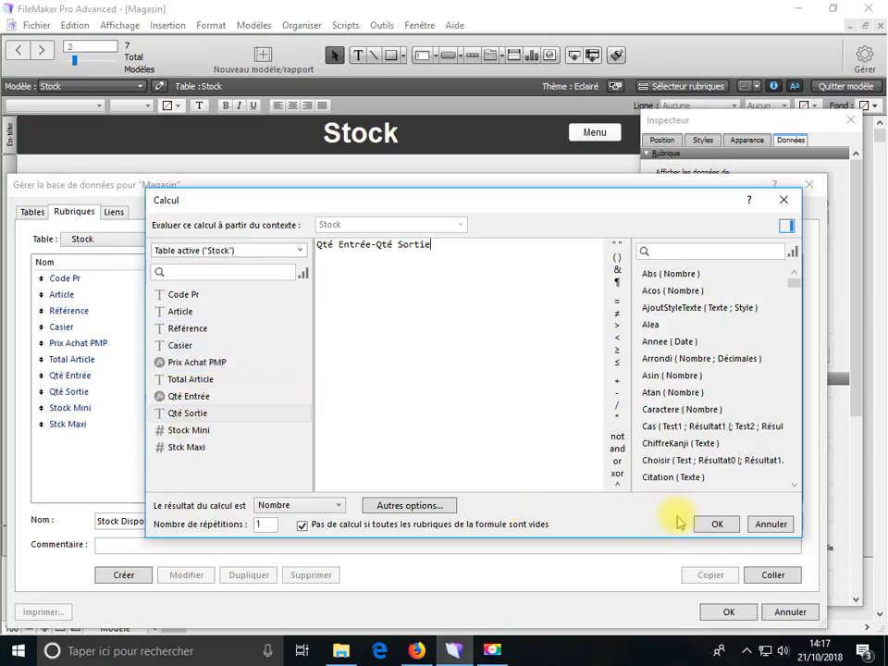
click(720, 525)
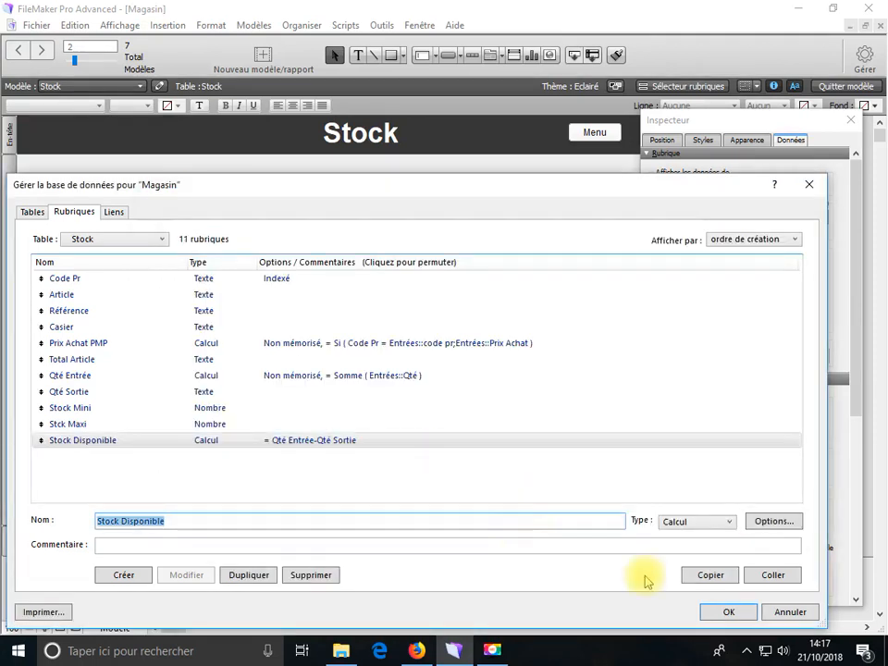
click(731, 613)
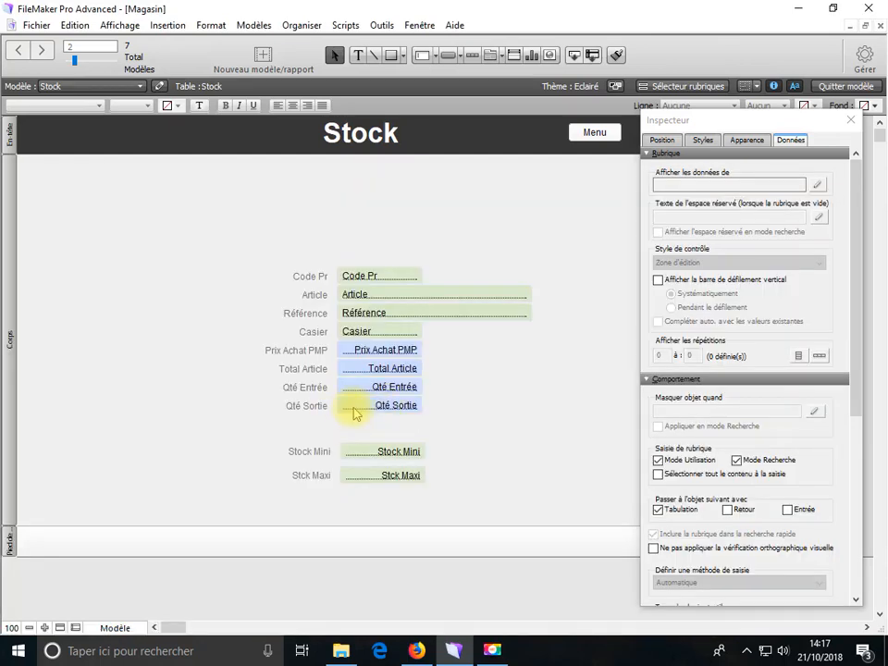
Duplicate the Qté Sortie field just below itself and assign the copy to Stock Disponible, with its label attached
click(357, 411)
drag(359, 421, 361, 436)
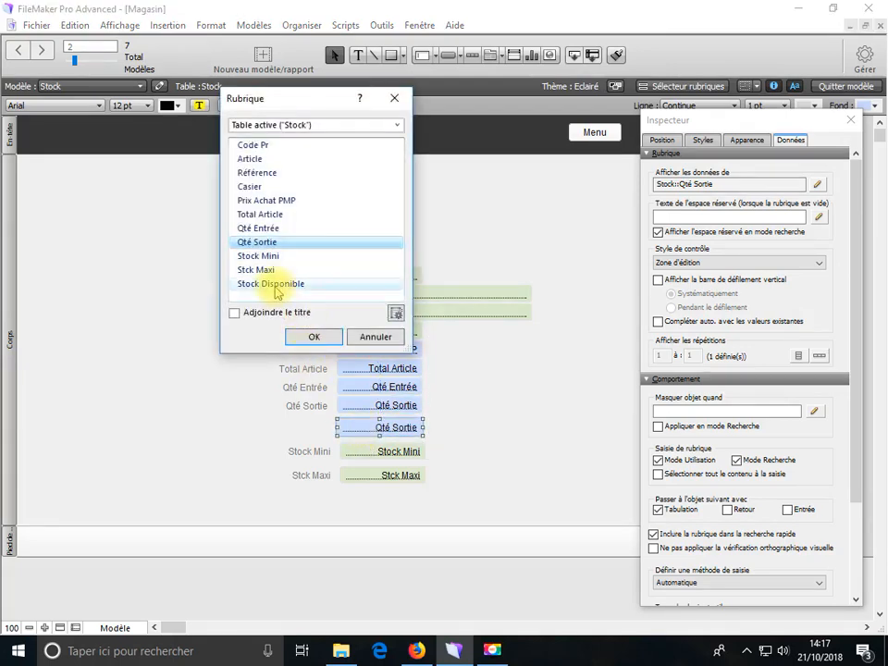
click(237, 284)
click(234, 313)
click(315, 337)
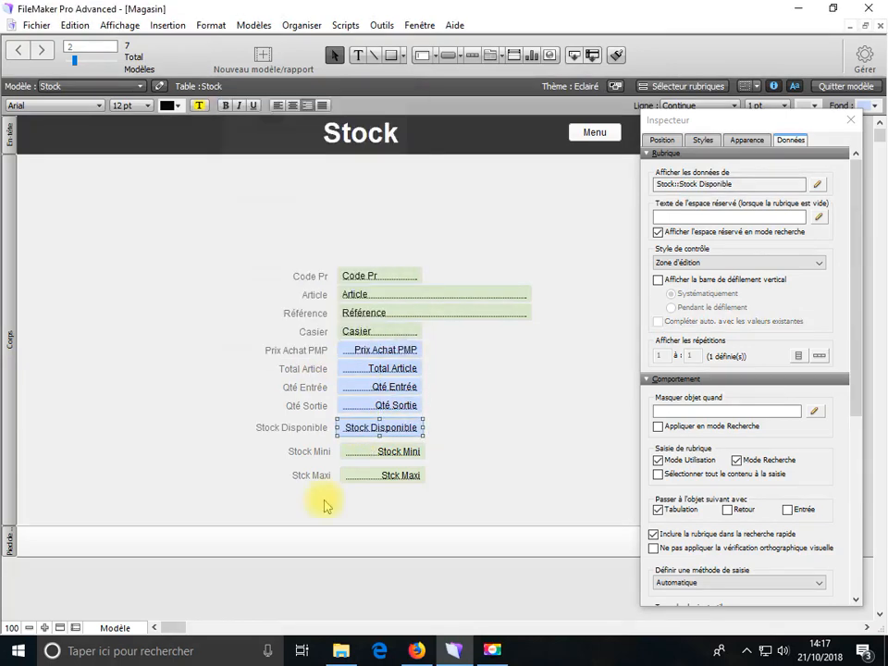
Colour the Stock Disponible field's text red and return to Browse mode, saving the layout changes
click(172, 105)
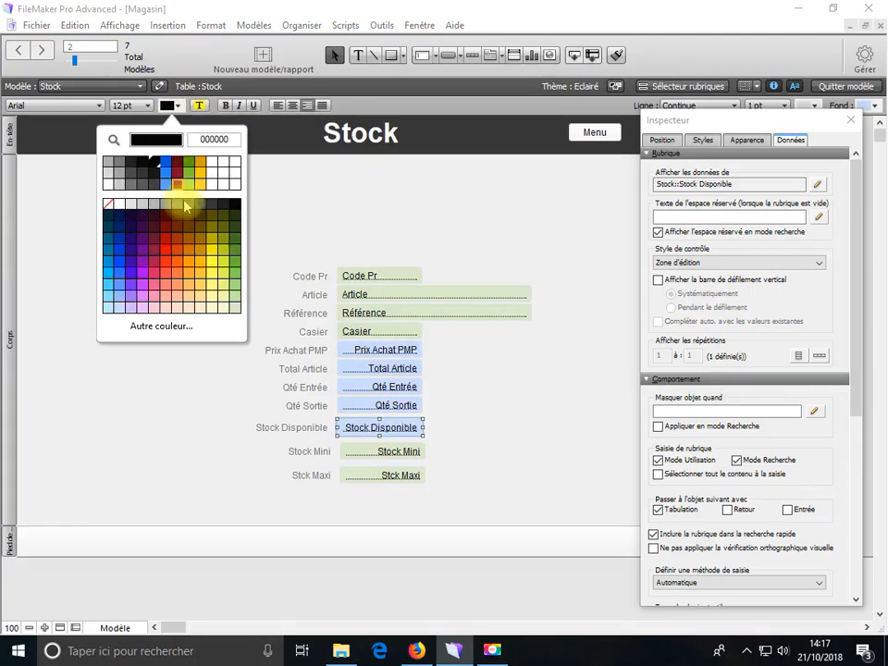
click(165, 252)
click(118, 629)
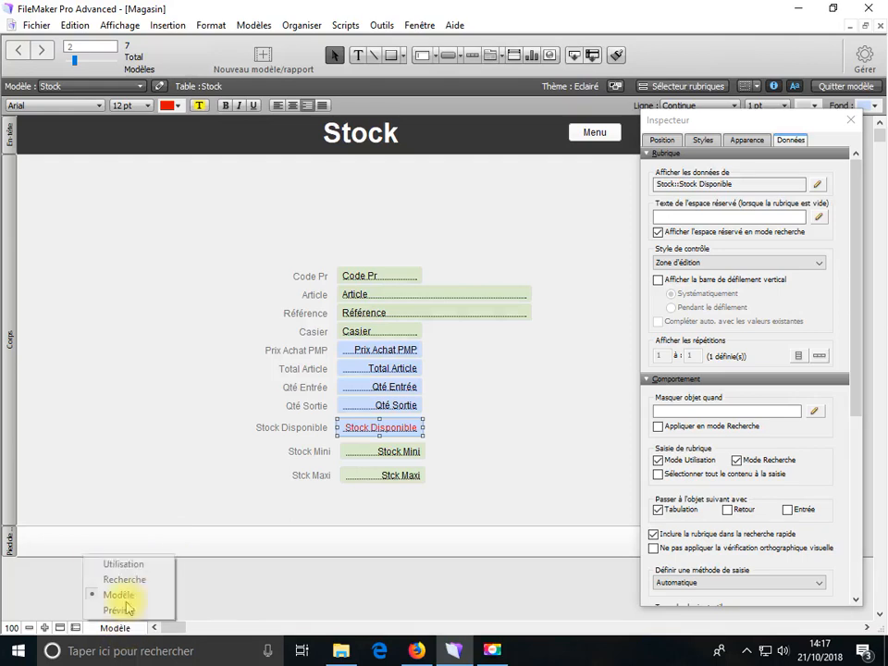
click(136, 561)
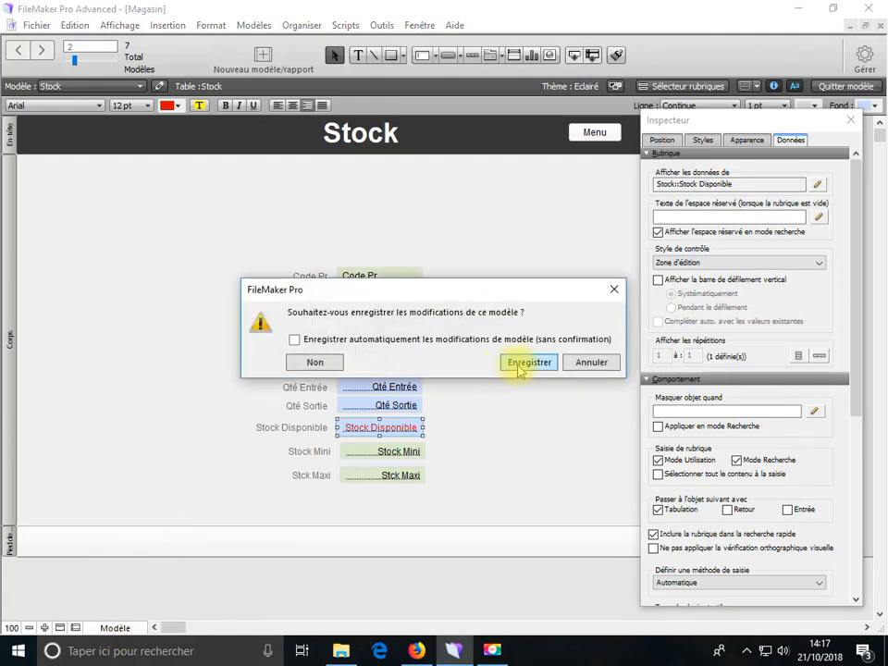
click(518, 369)
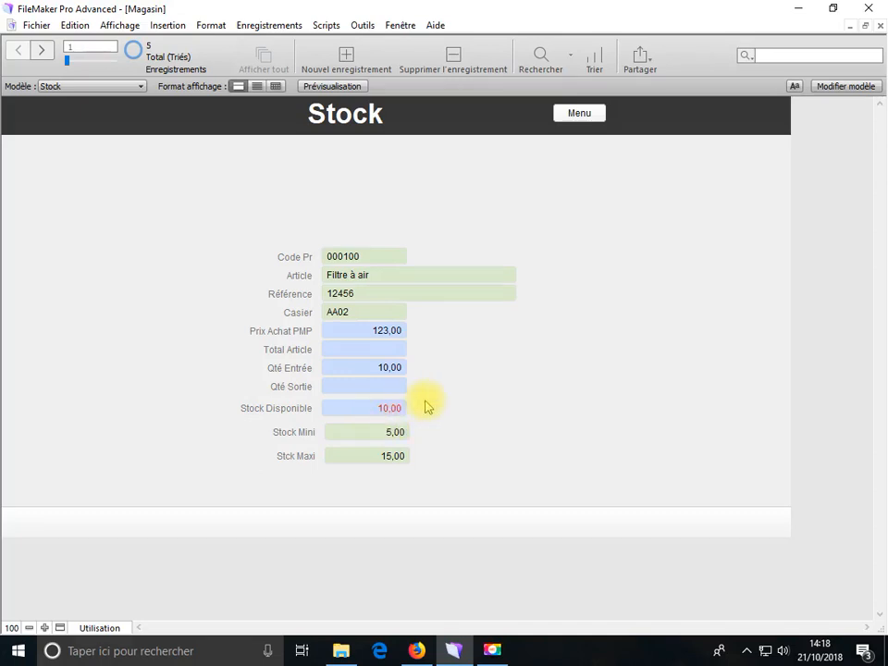
Go through the menu to Sorties Magasin and check the Qté Stock field on the record
click(574, 113)
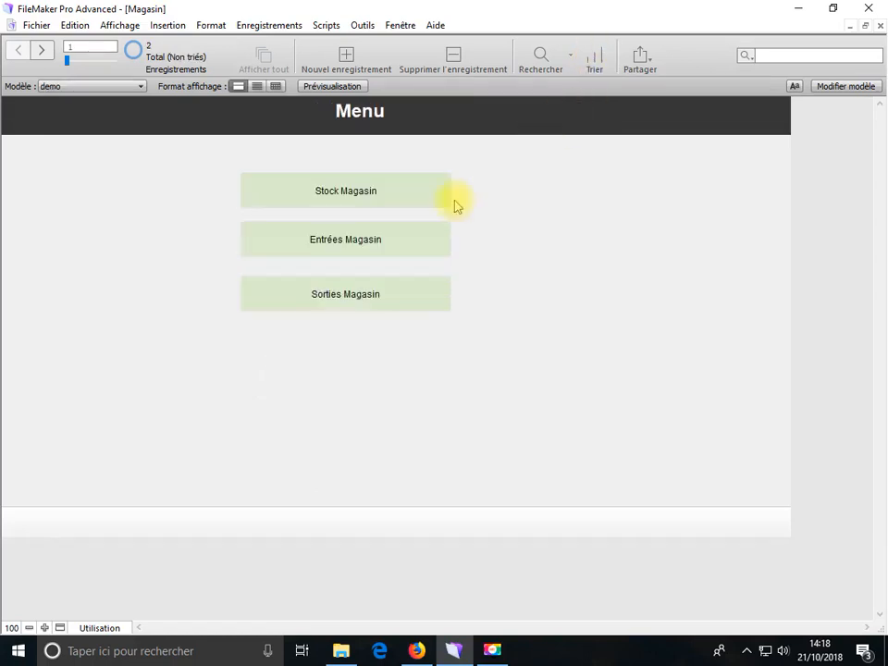
click(348, 294)
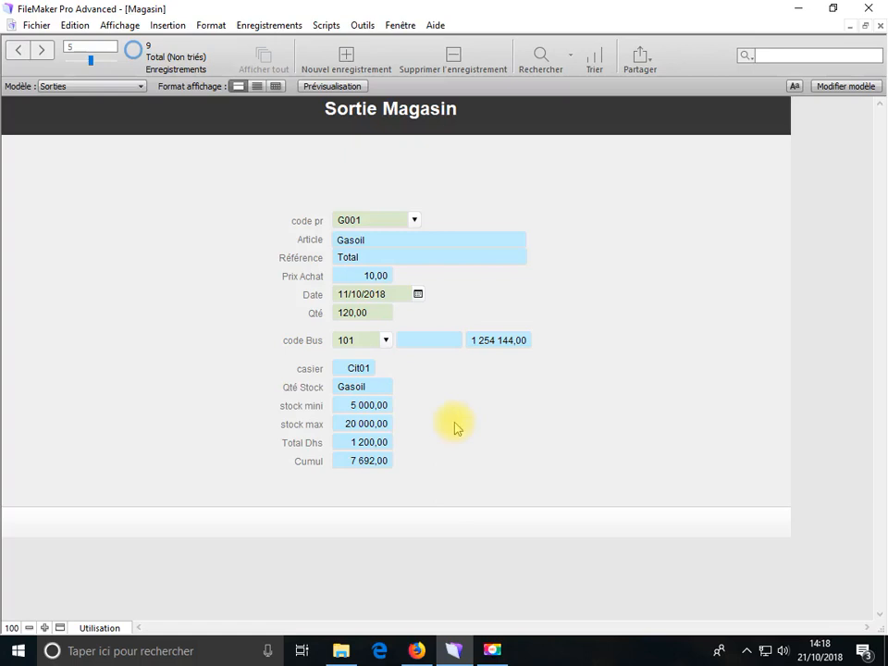
click(374, 390)
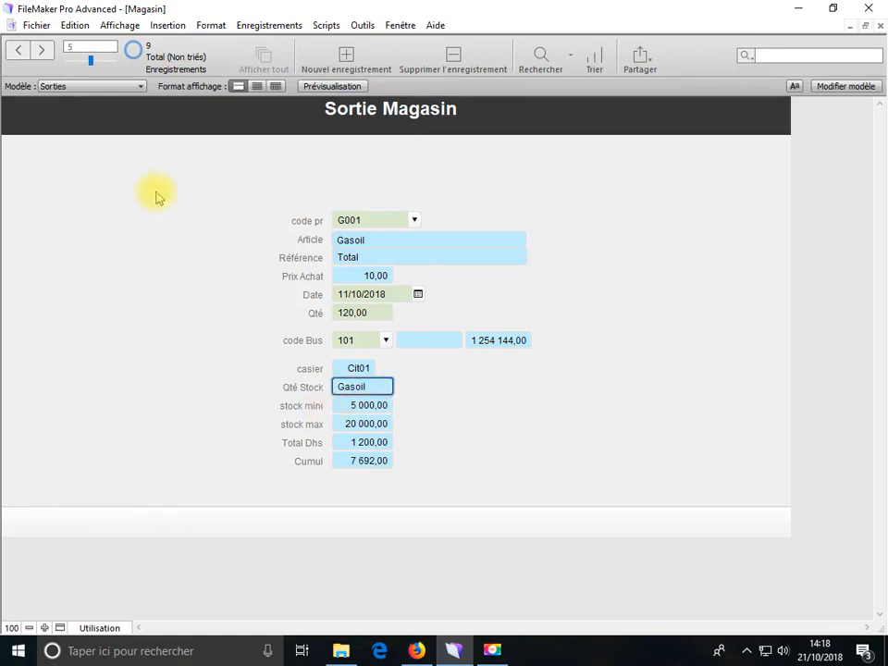
Replace Stock::Article with Stock::Stock Disponible in the Sorties table's Qté Stock calculation
click(34, 25)
mouse_move(242, 181)
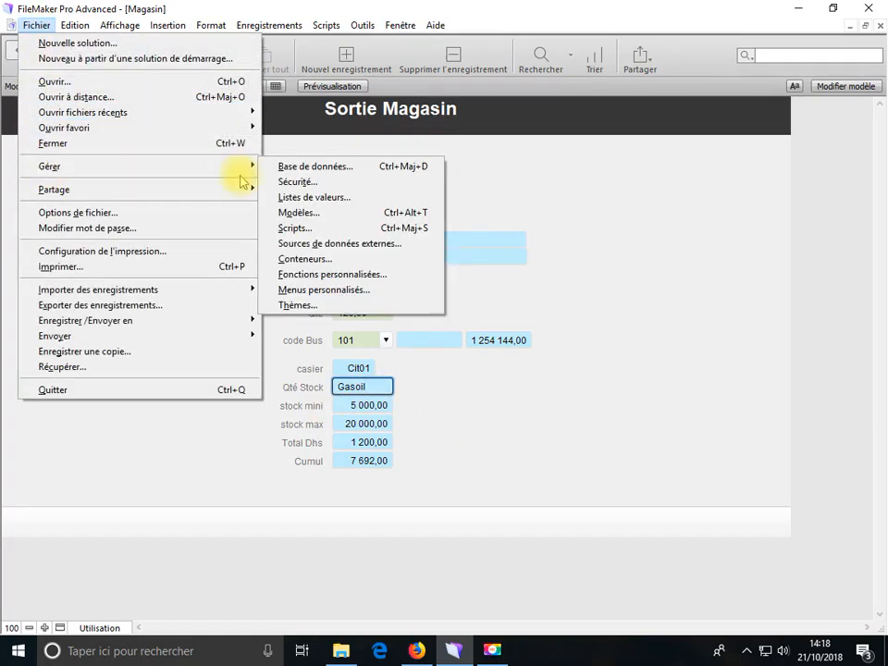
click(301, 169)
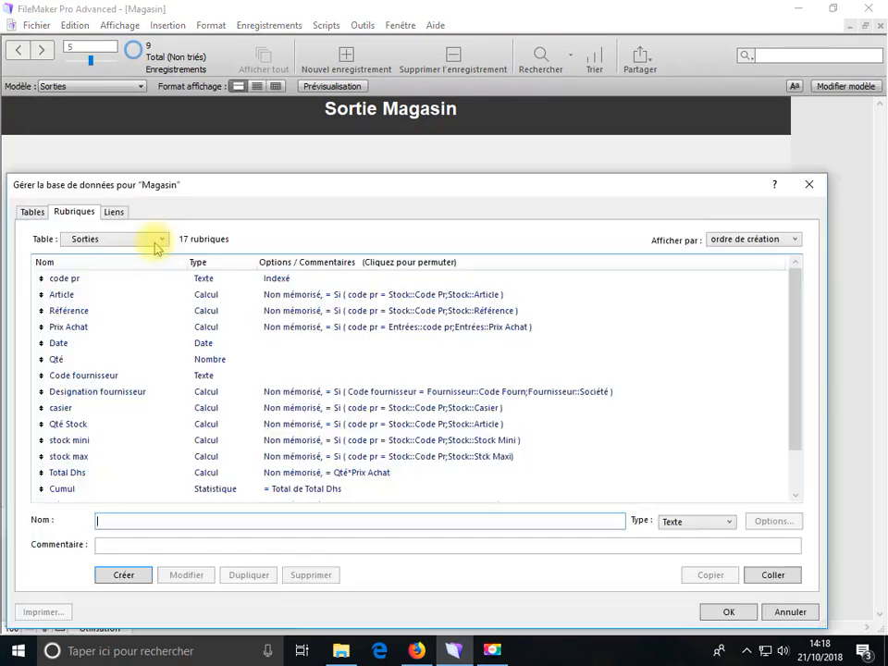
scroll(111, 416, down, 1)
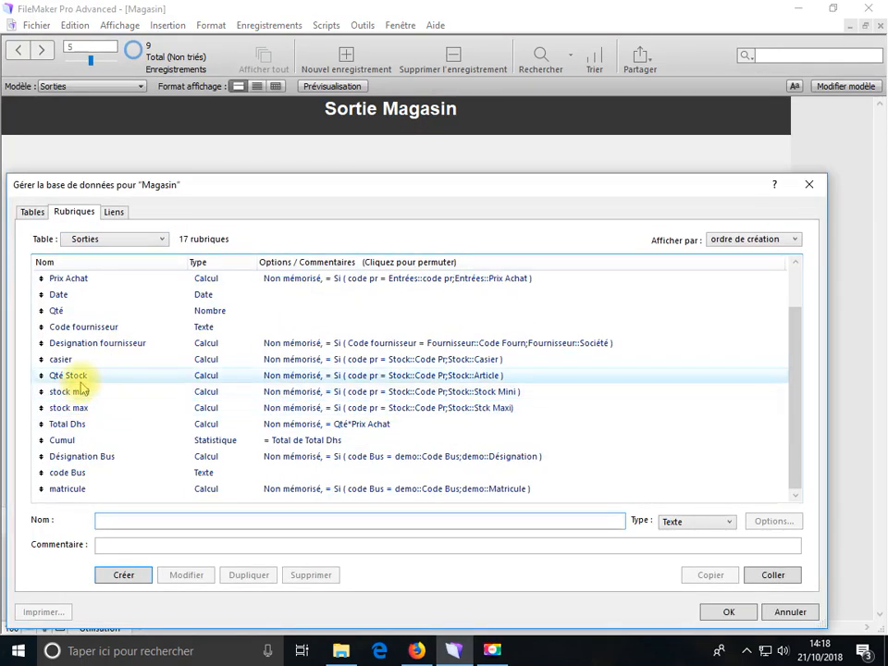
double_click(81, 378)
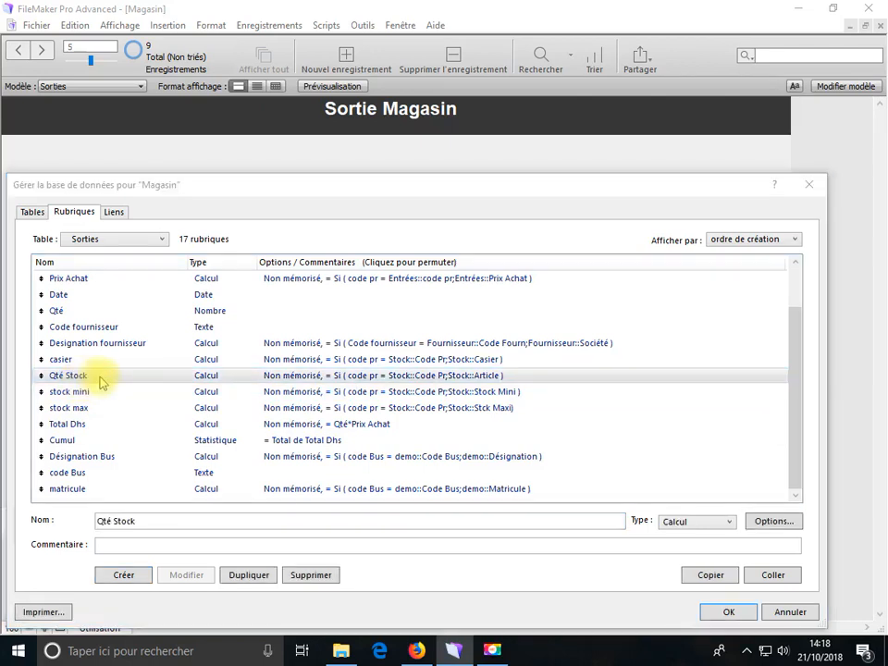
click(368, 286)
drag(397, 245, 559, 246)
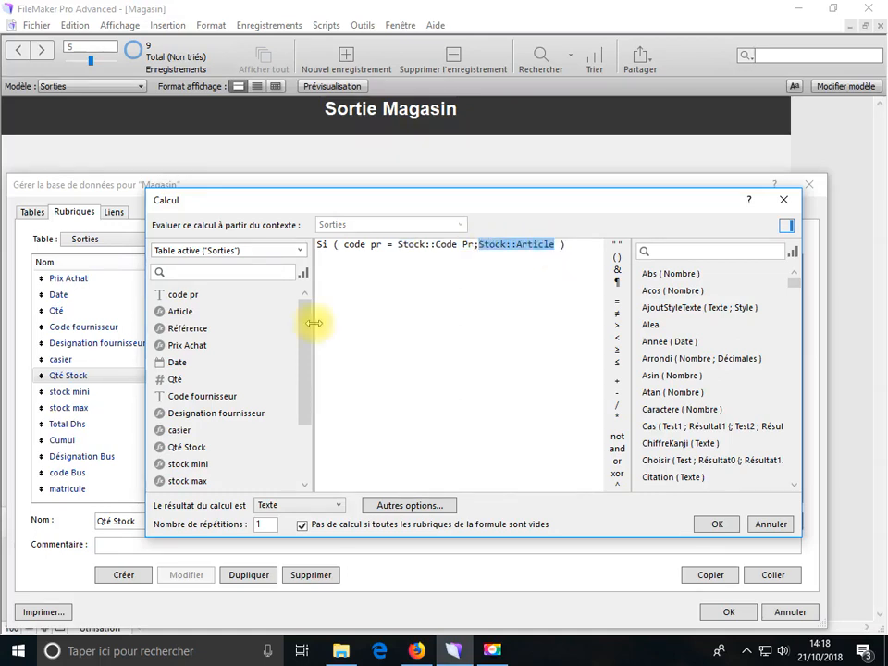
click(298, 255)
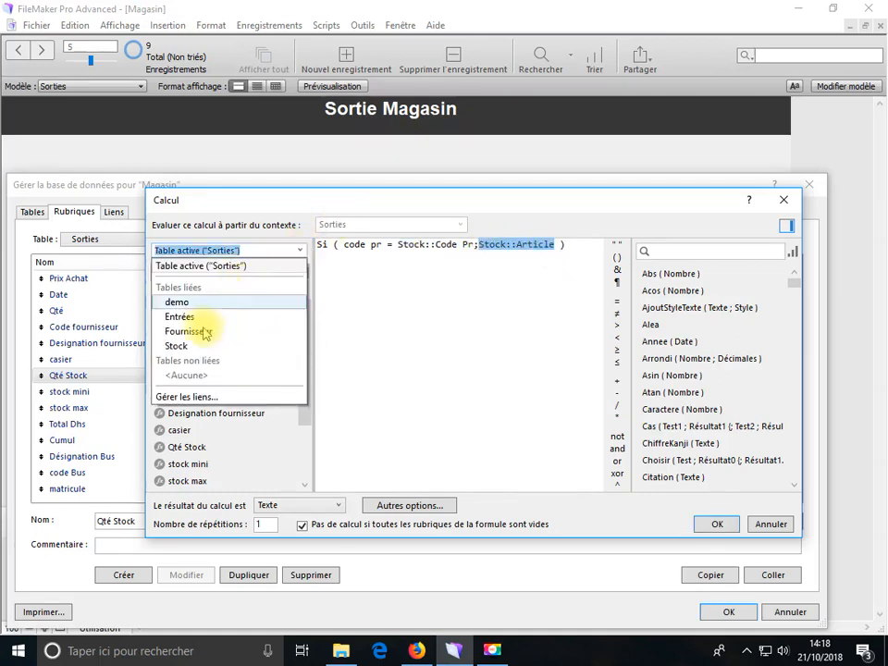
click(185, 347)
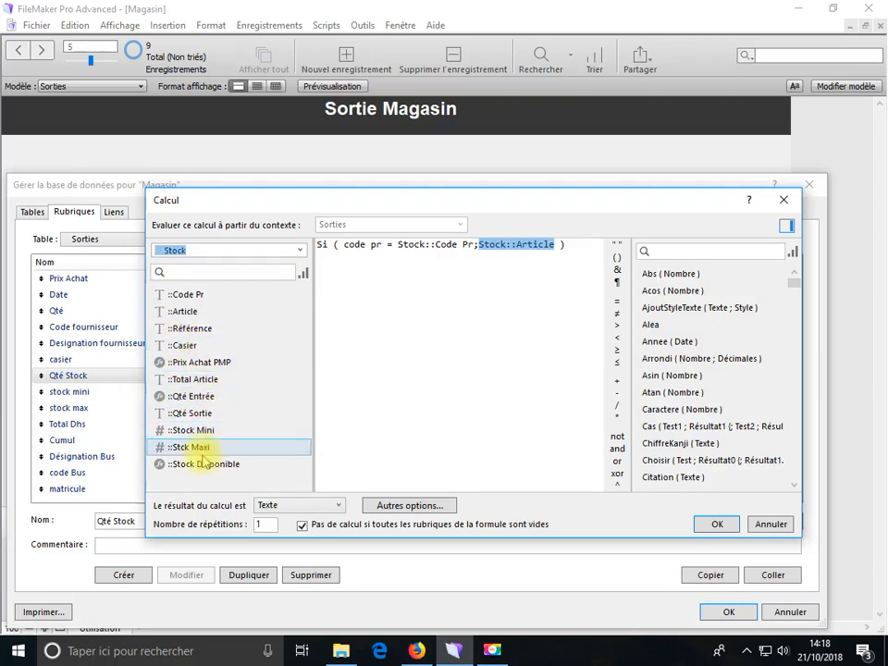
click(232, 465)
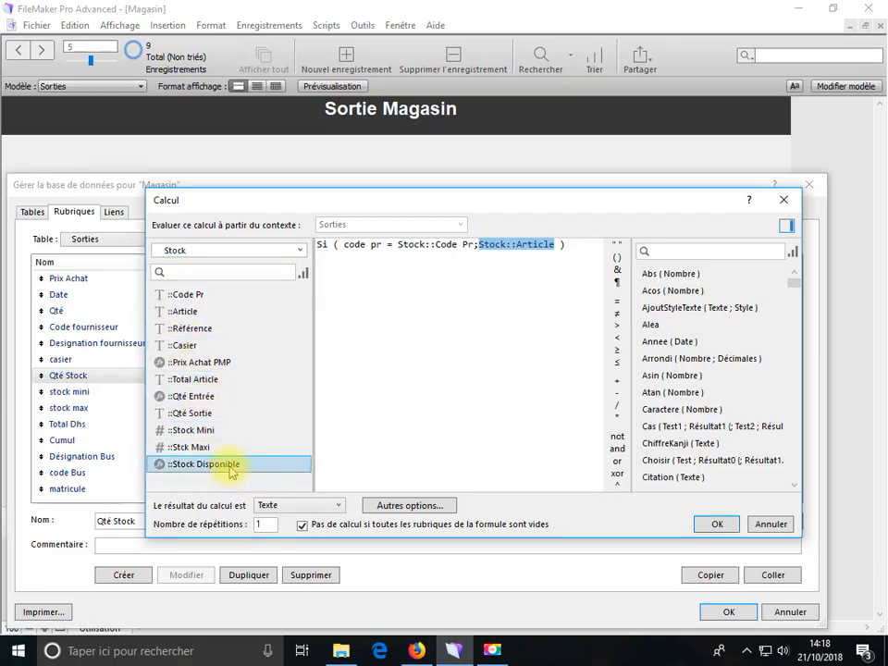
double_click(231, 465)
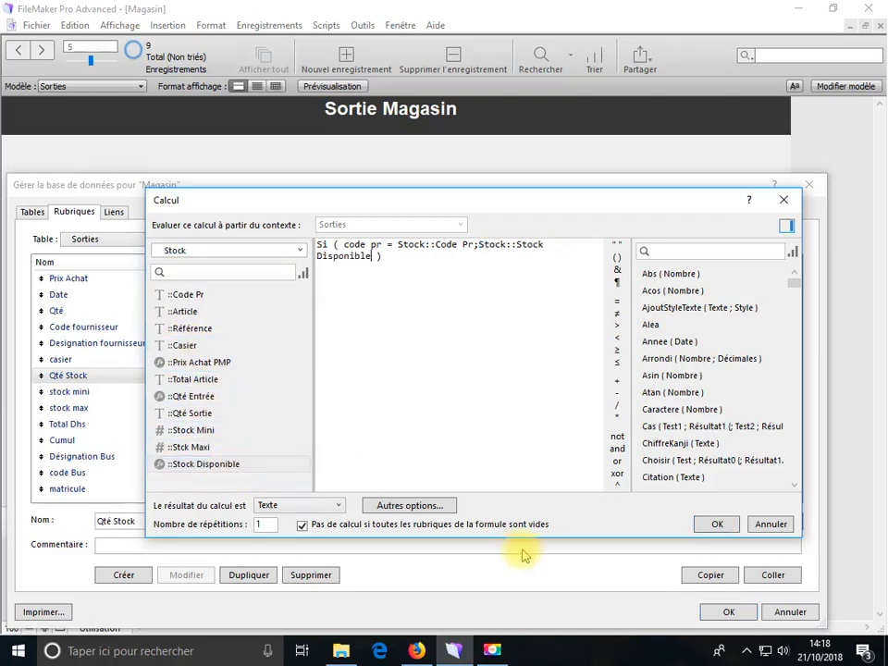
Set the Qté Stock calculation's result type to Nombre and accept the formula
click(296, 507)
click(296, 539)
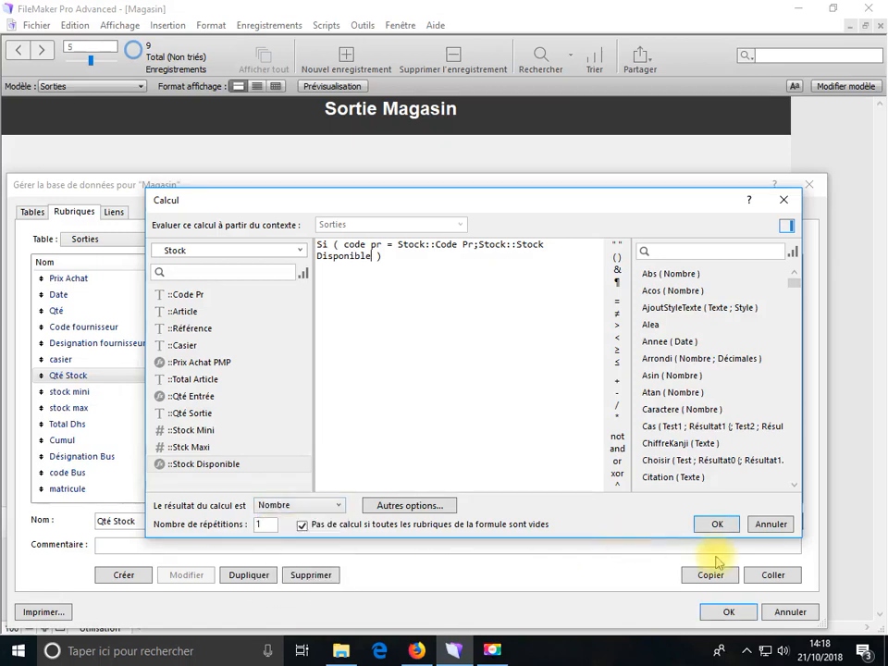
click(717, 524)
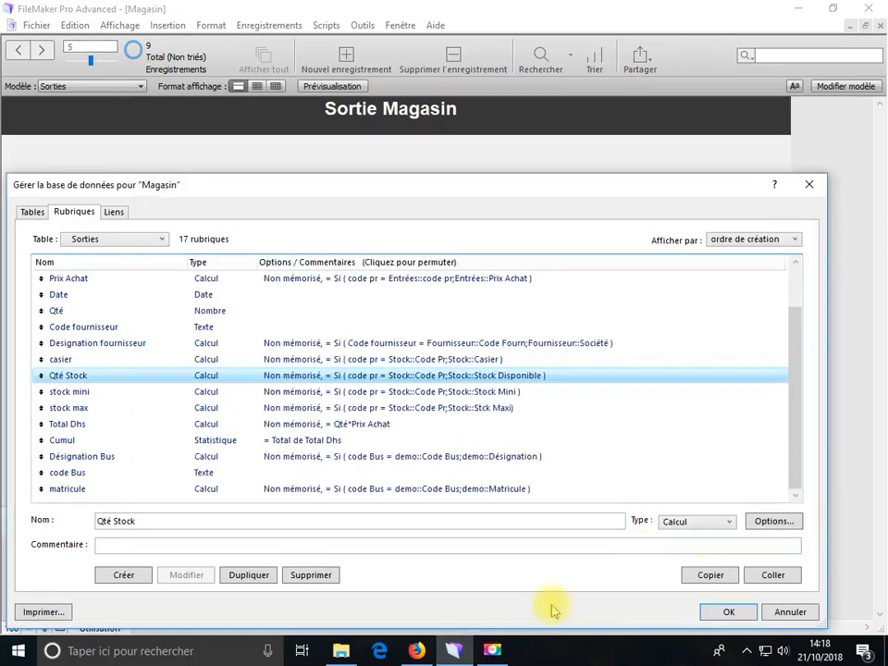
click(493, 654)
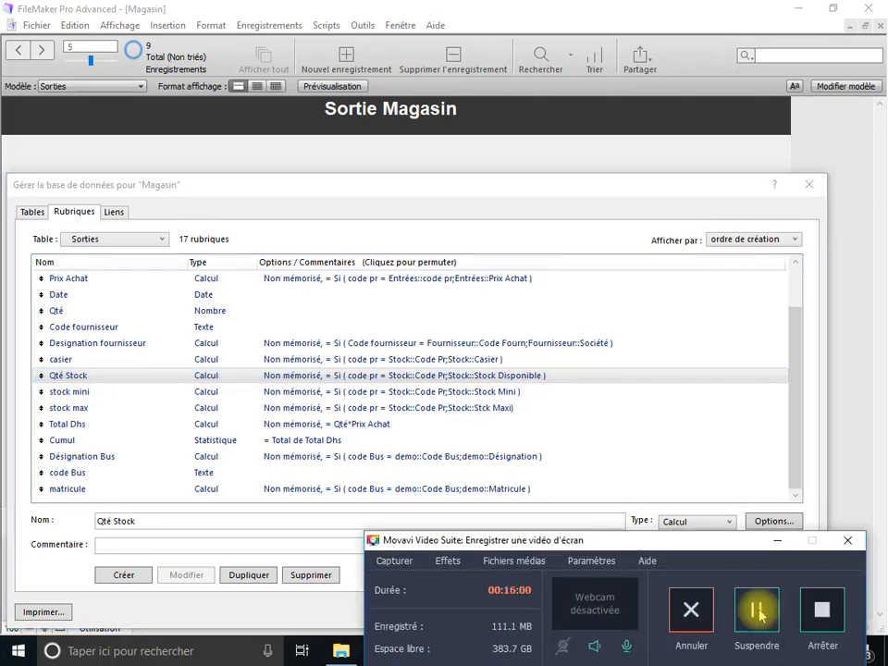
Accept the database field definitions with the corrected Qté Stock calculation and return to the Sorties record
click(78, 382)
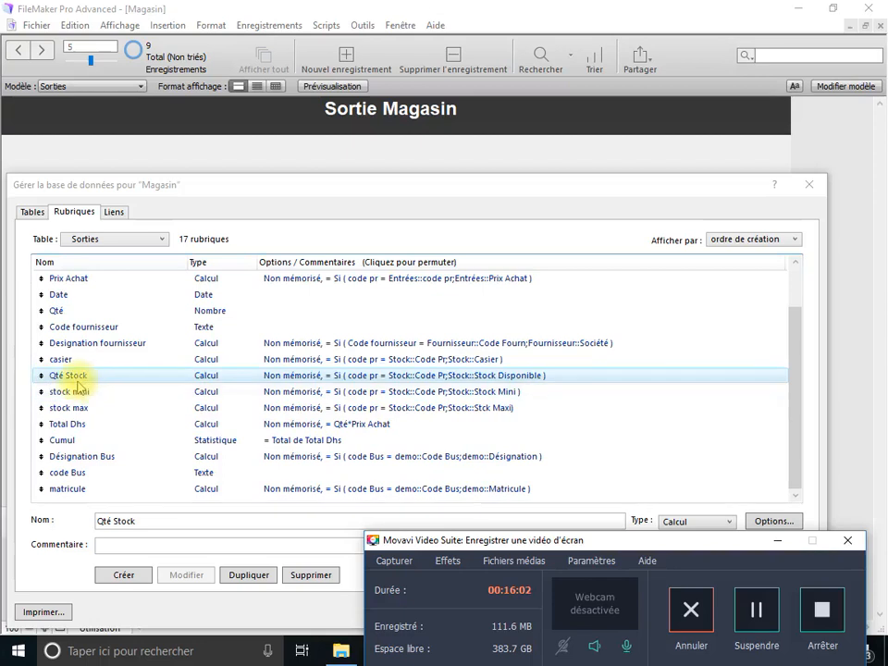
click(779, 541)
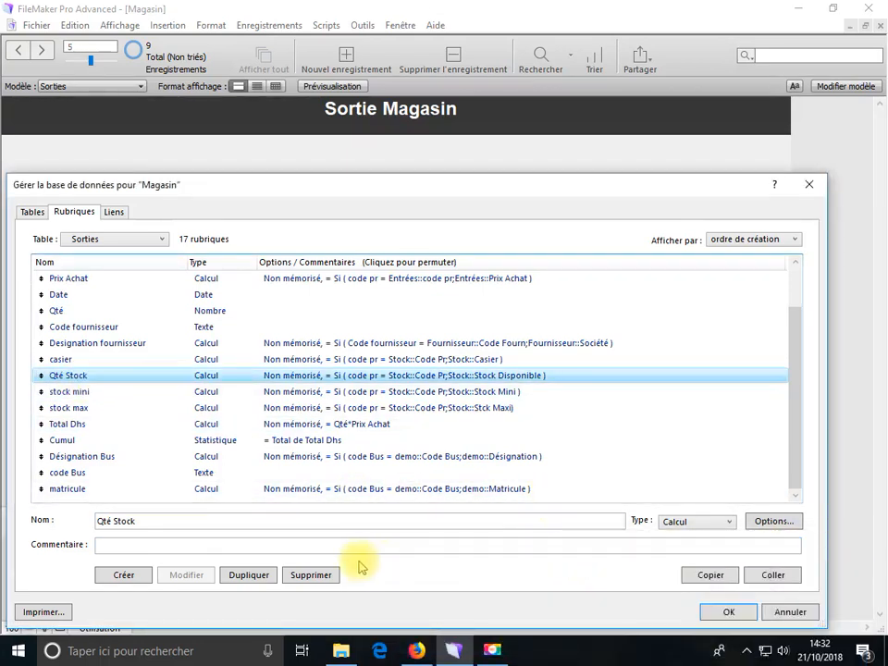
click(727, 613)
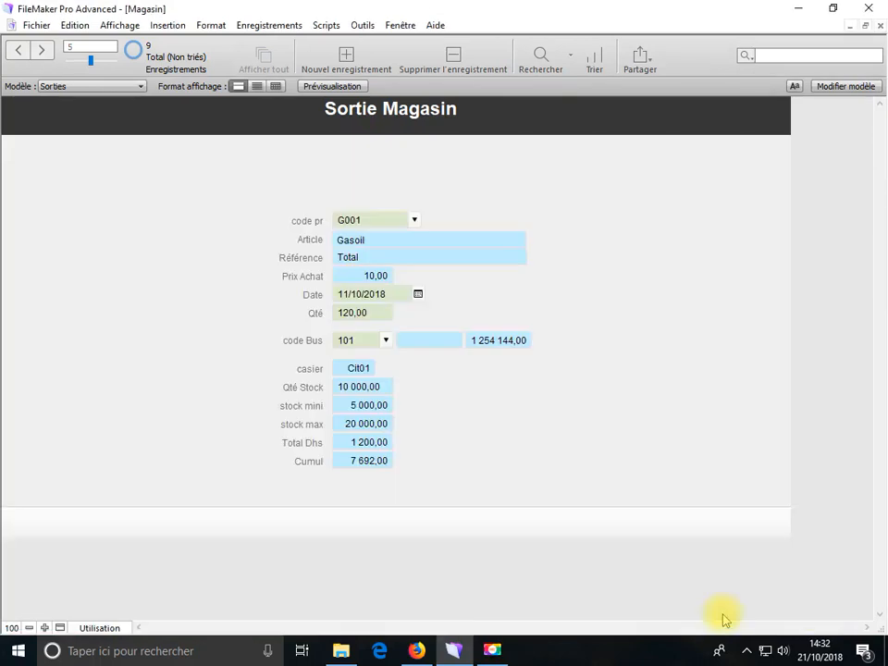
Browse back and forth through the Sorties records to check the Qté Stock values for different articles
scroll(429, 447, down, 3)
scroll(429, 447, up, 8)
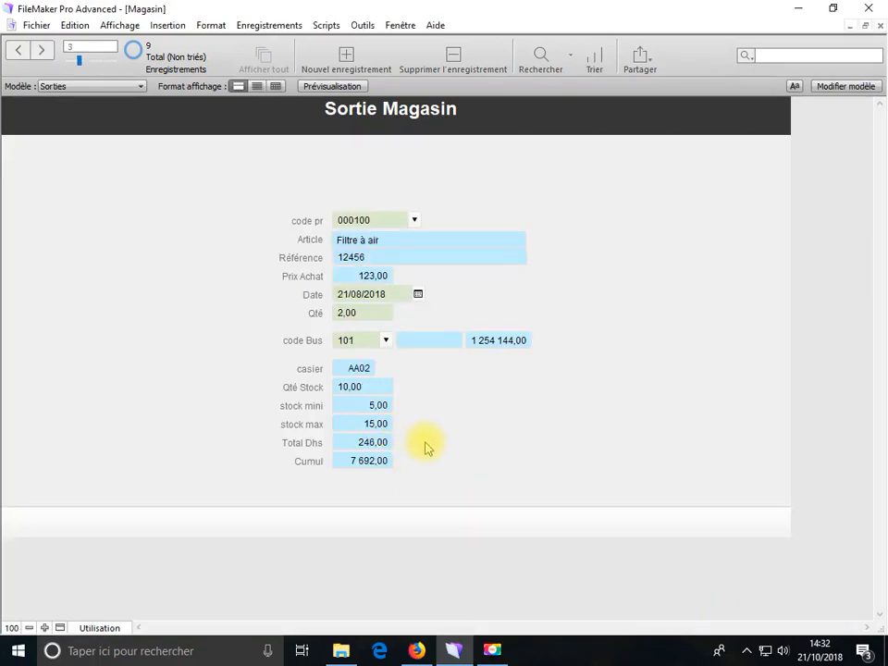
scroll(428, 447, down, 8)
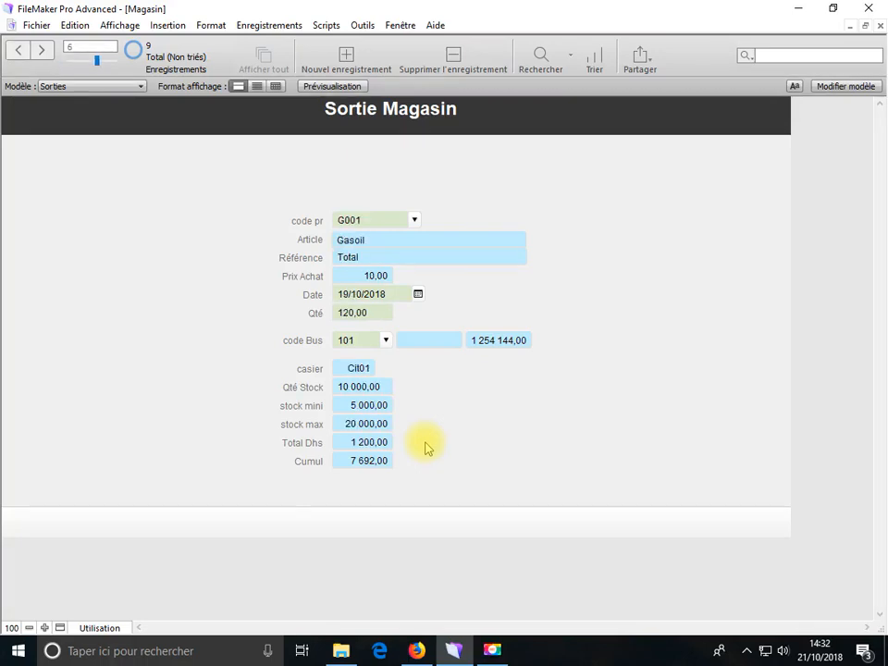
scroll(429, 448, up, 6)
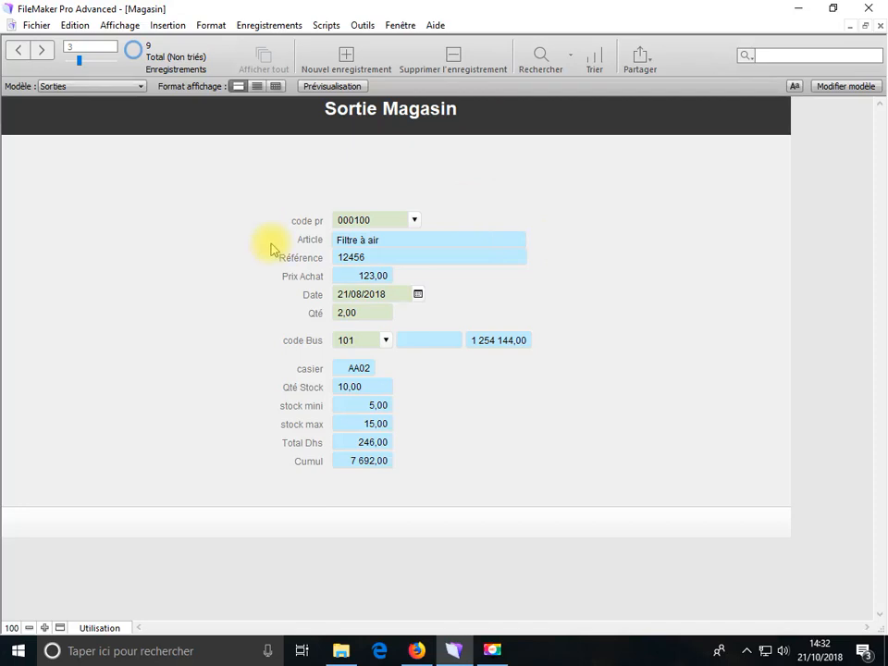
Switch to Layout mode and duplicate the Sorties layout in the layout manager
click(109, 627)
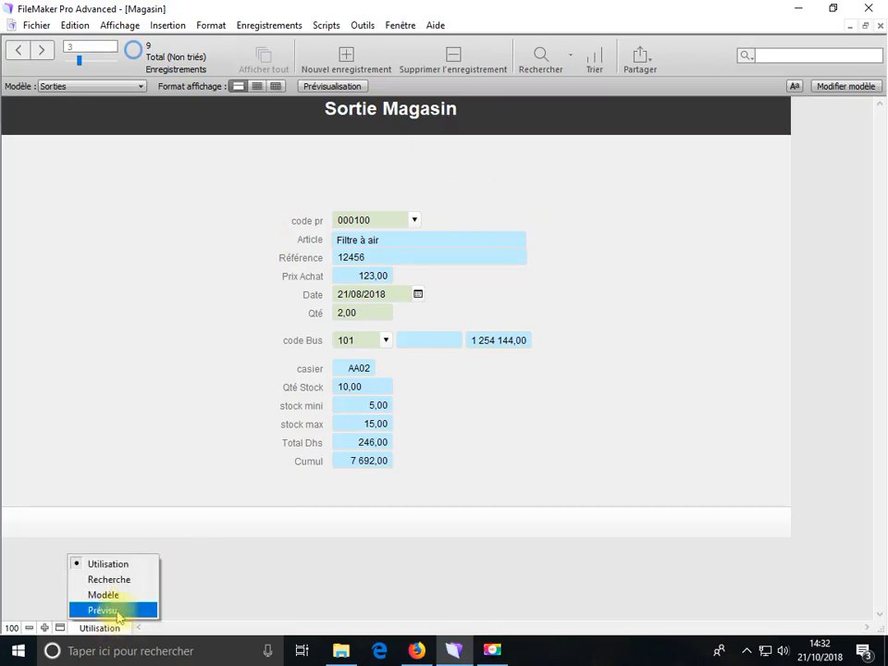
click(121, 603)
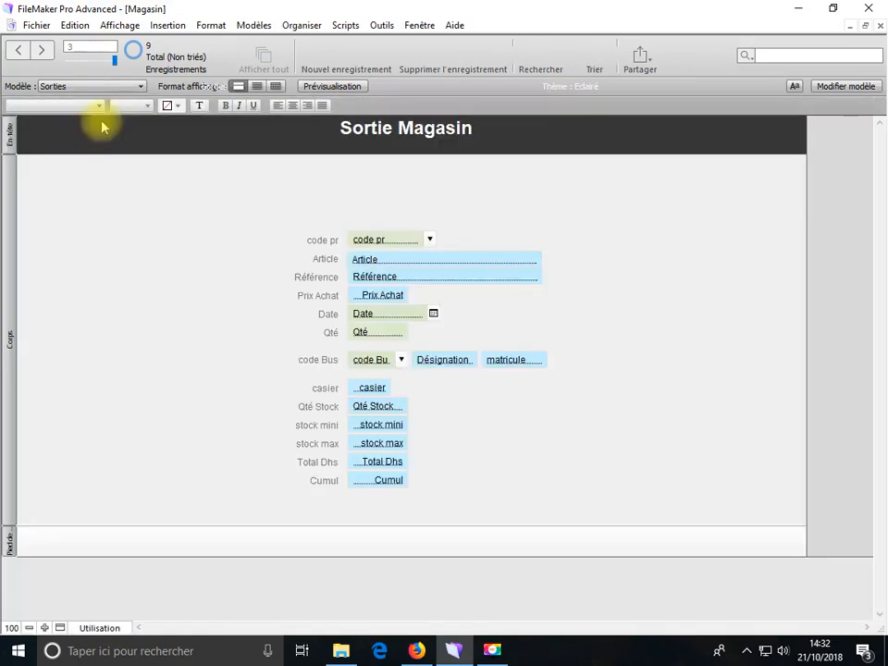
click(100, 87)
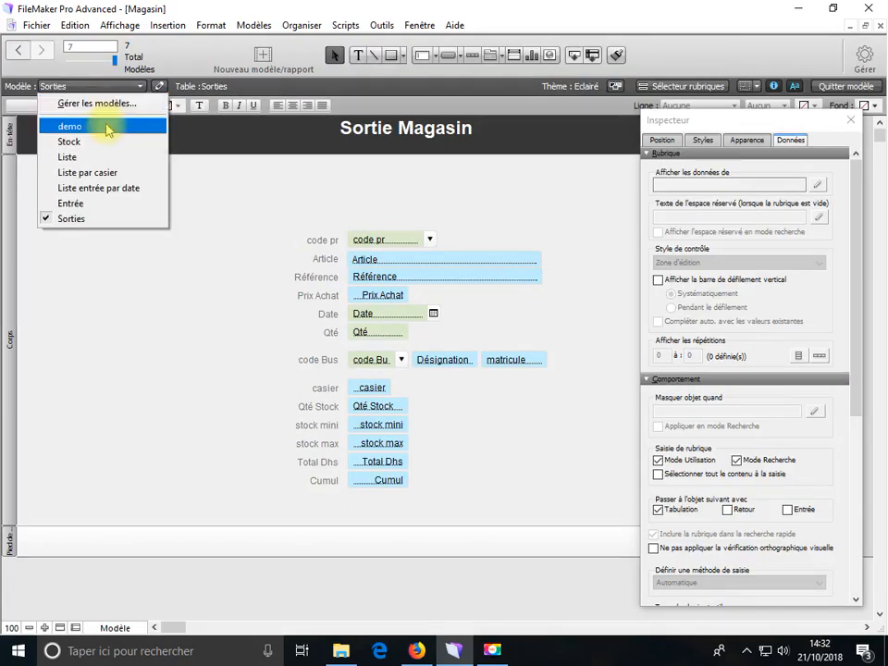
click(93, 103)
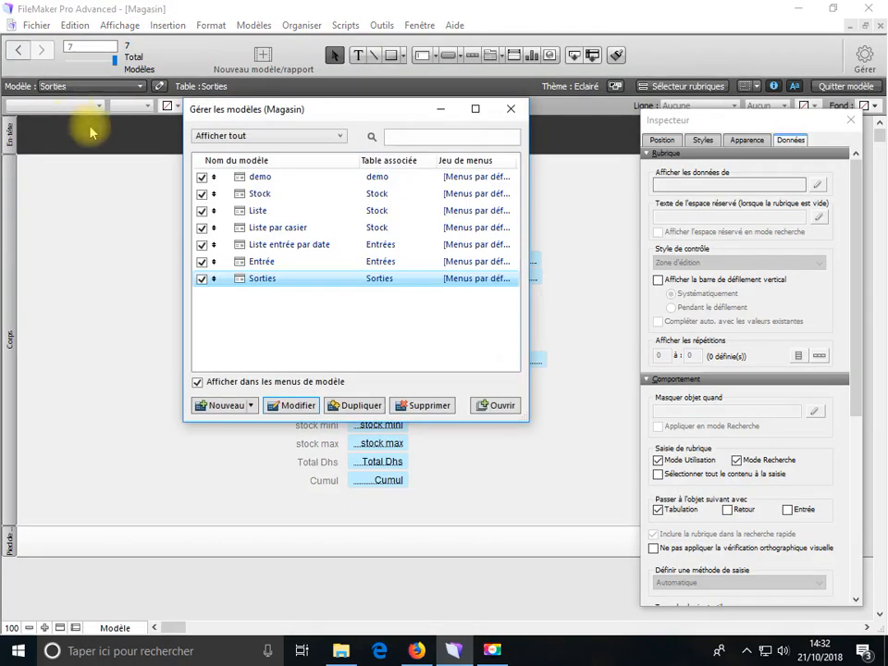
click(260, 280)
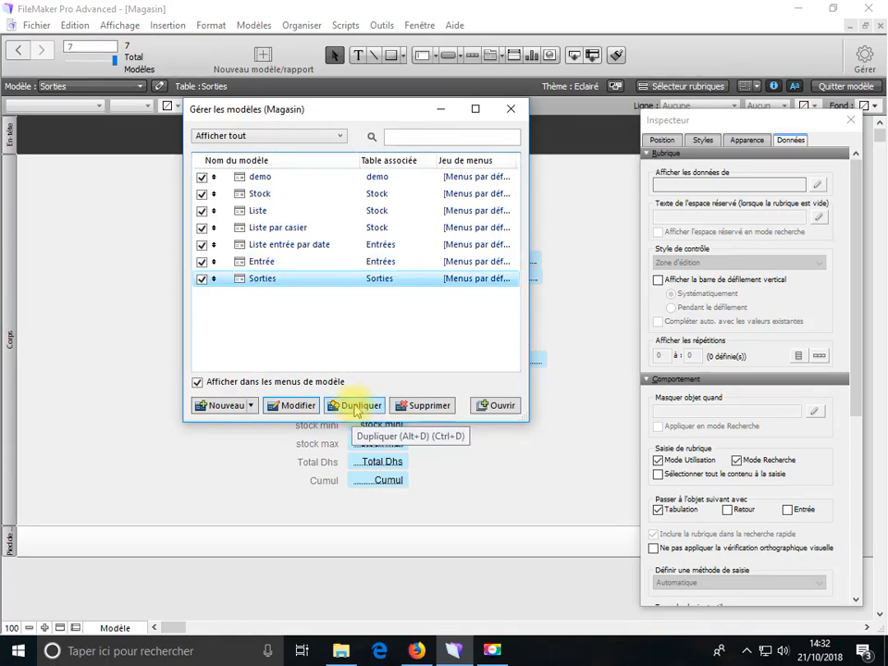
click(357, 409)
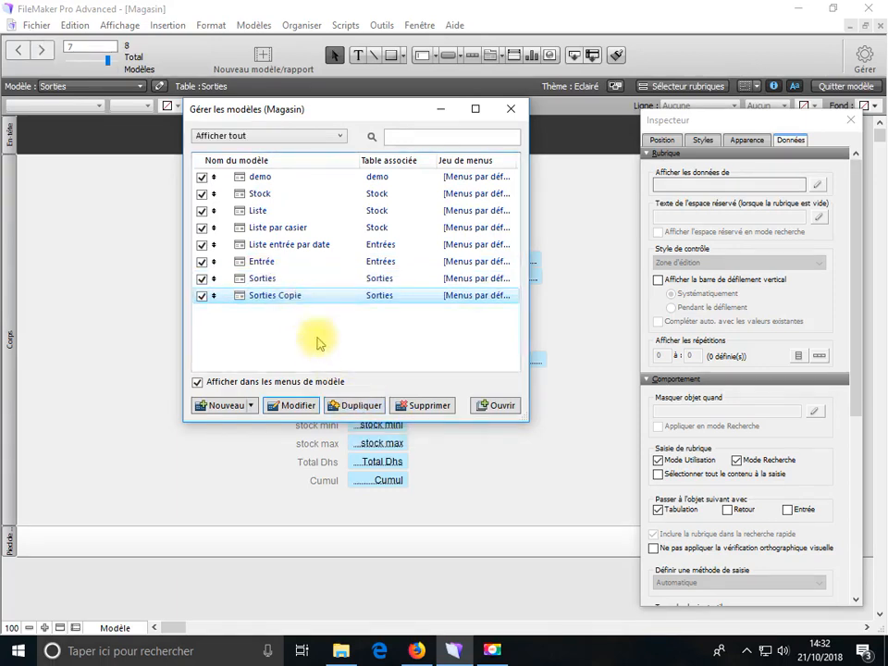
Rename the duplicated Sorties layout as "Liste sortie par bus"
click(293, 407)
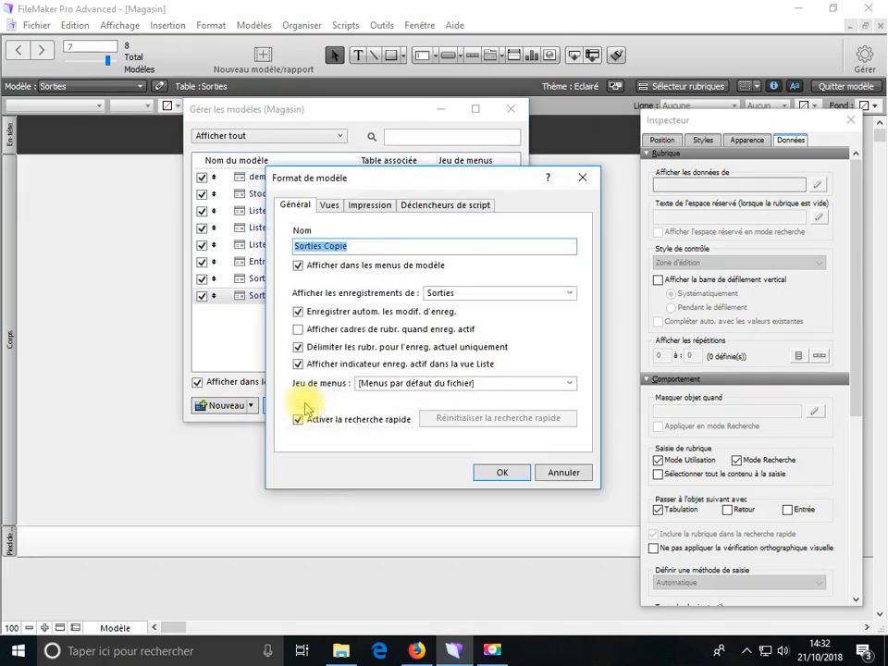
text(Liste sortie par bus)
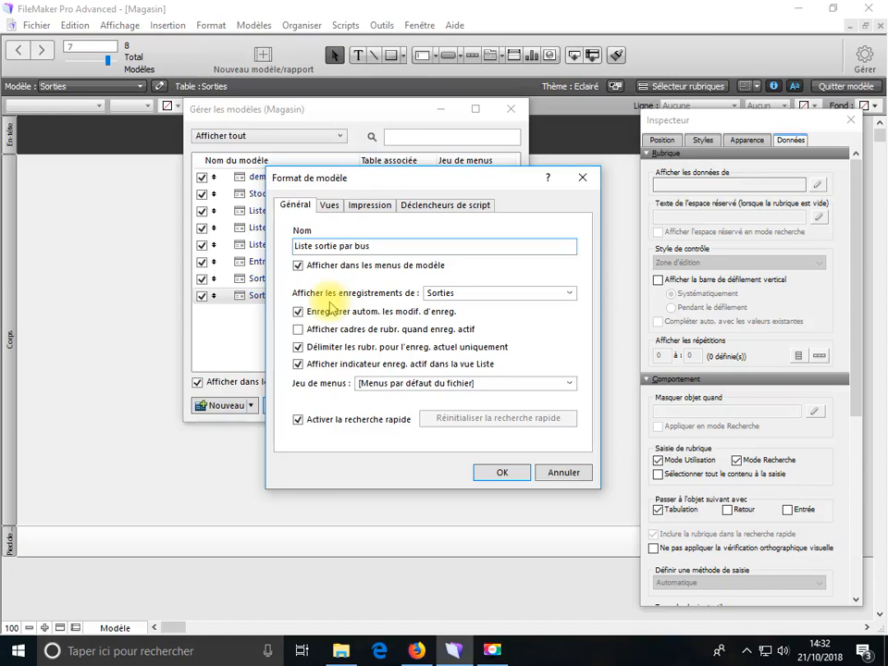
click(493, 473)
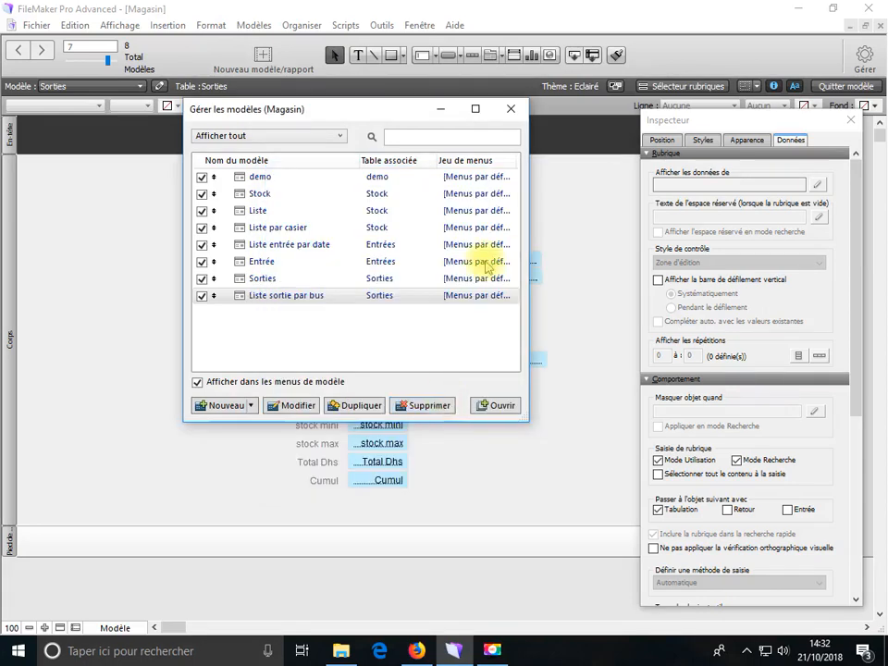
Close the layout manager and copy all labels and fields in the body of the Sorties layout
click(511, 111)
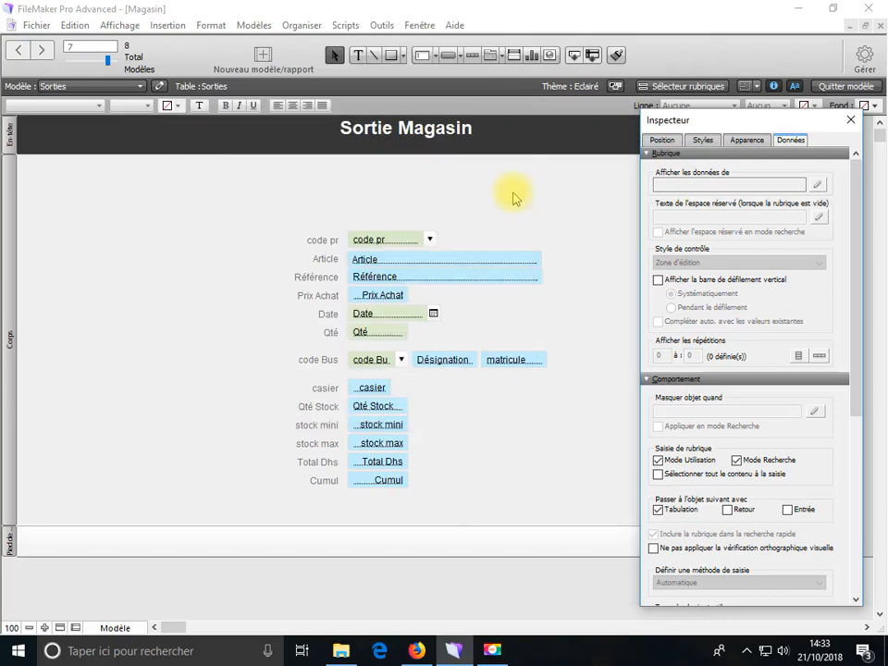
drag(590, 486, 272, 214)
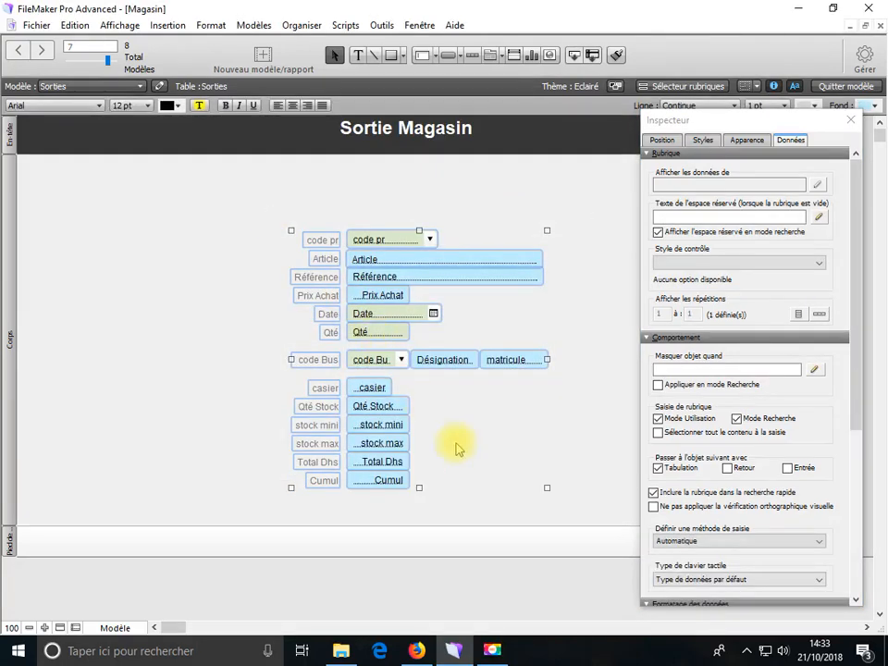
right_click(360, 265)
click(386, 285)
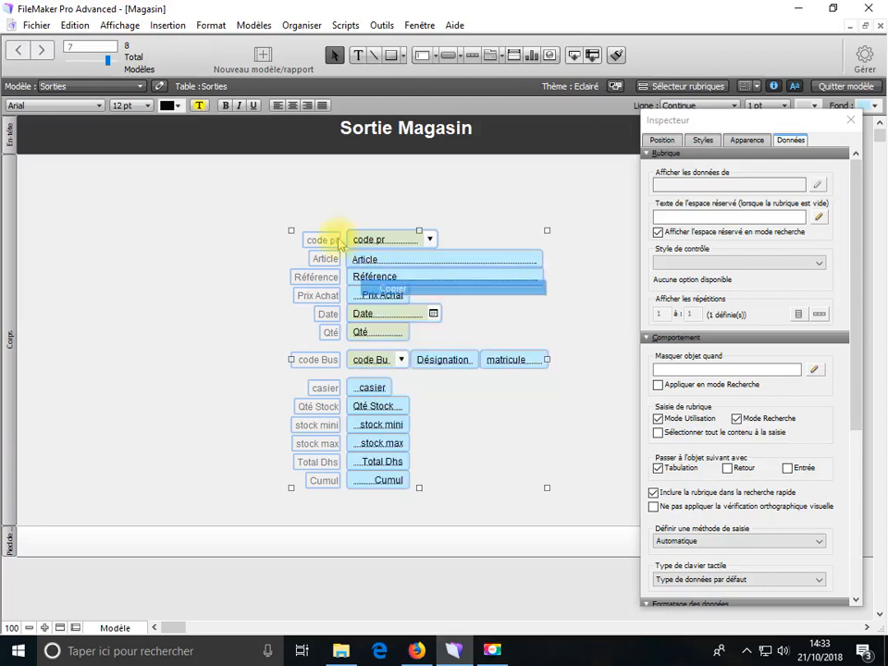
Switch to the Liste sortie par bus layout and compare it with the Sorties layout
click(109, 86)
click(125, 237)
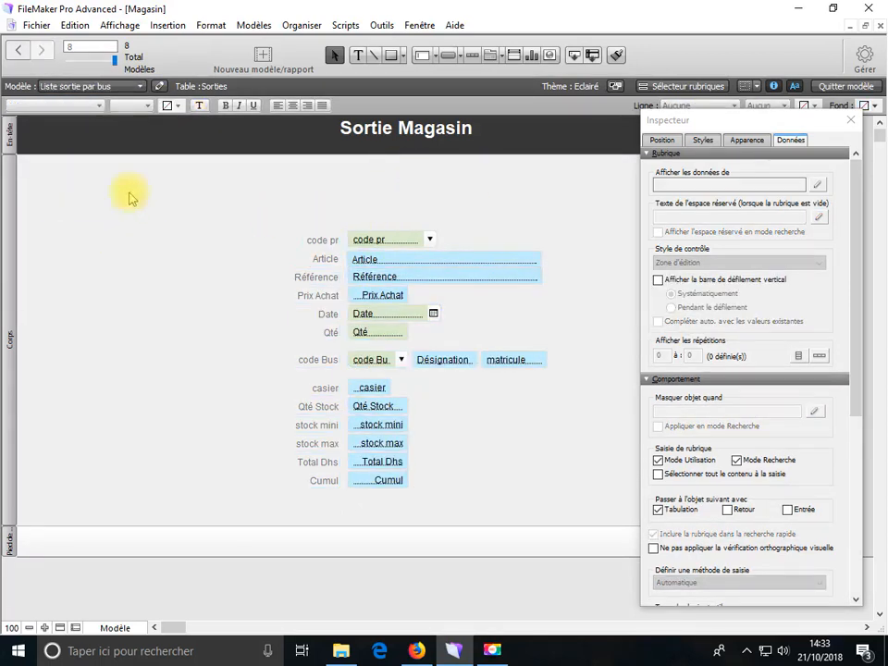
click(111, 86)
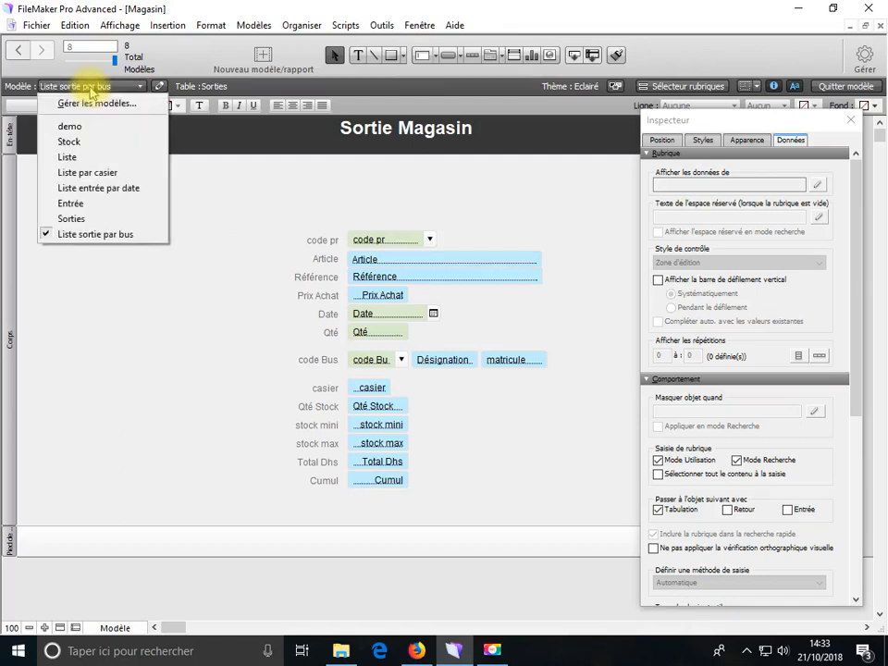
click(83, 221)
click(75, 86)
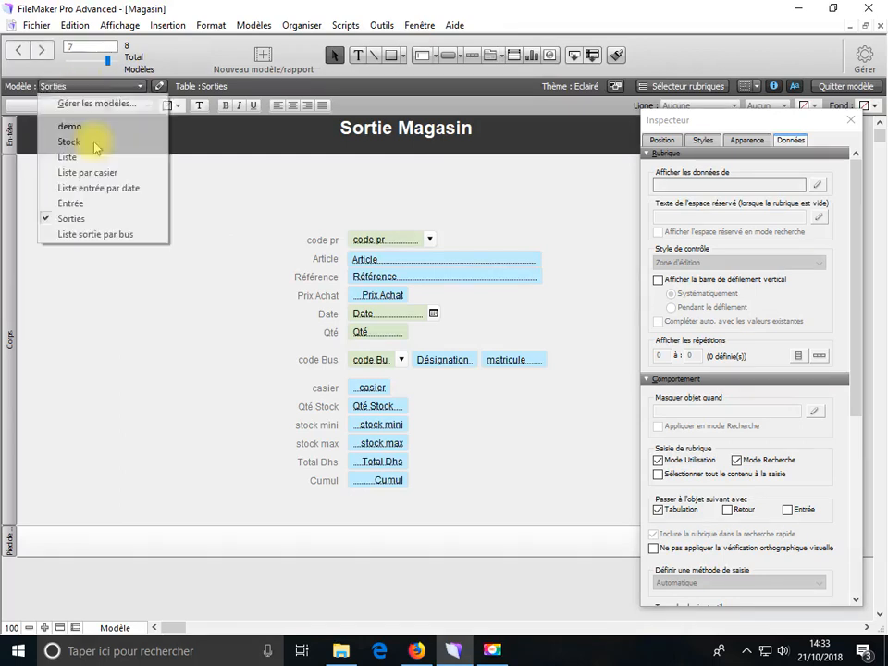
click(92, 234)
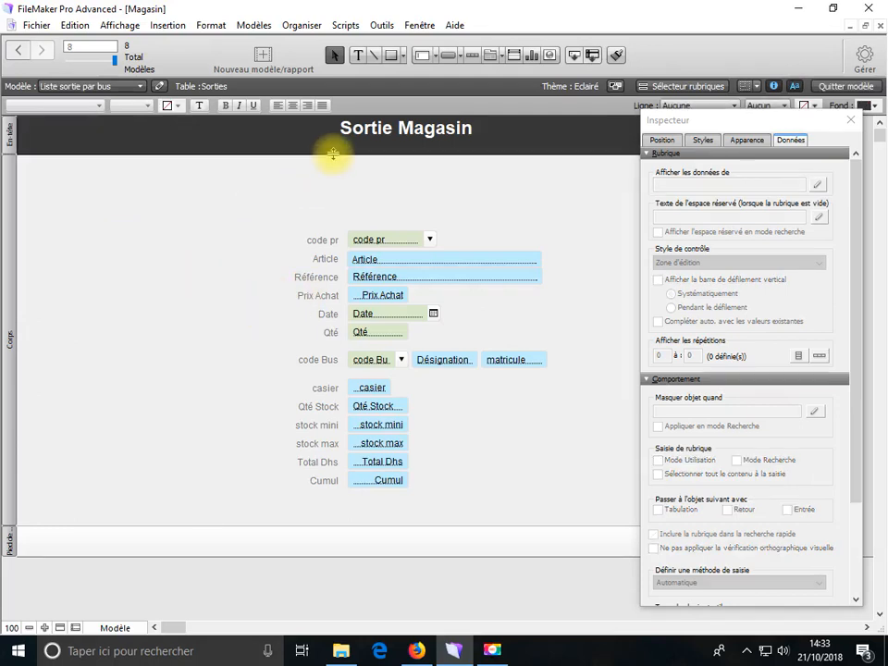
Extend the header part downward and change its title to "Liste Sortie par Bus"
drag(335, 154, 335, 181)
double_click(382, 127)
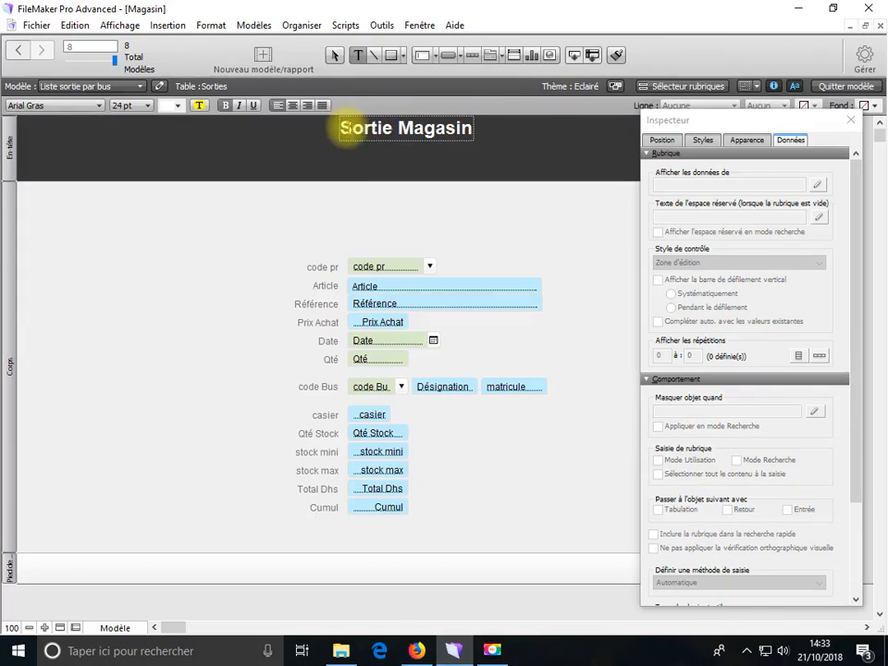
text(Liste)
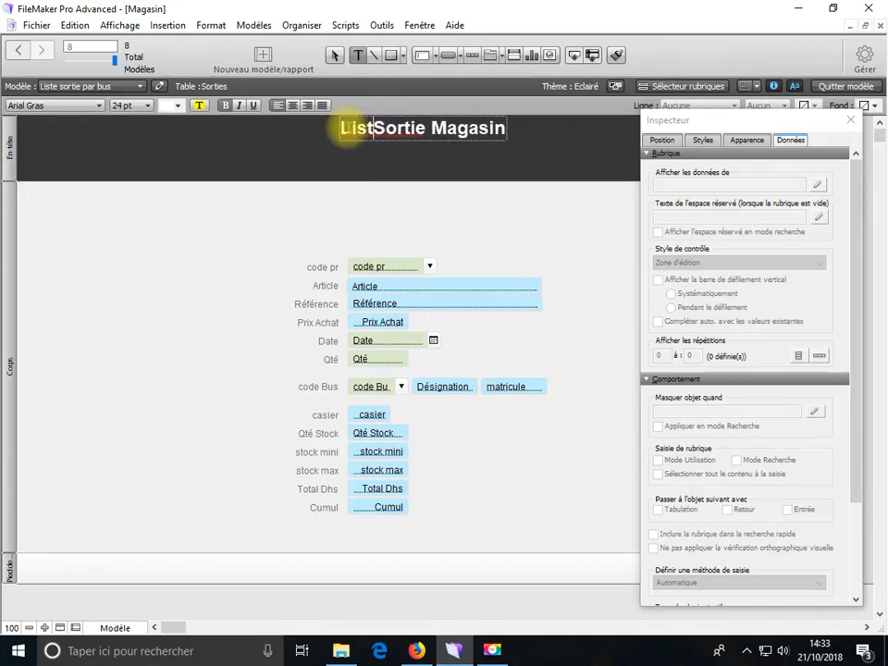
double_click(452, 127)
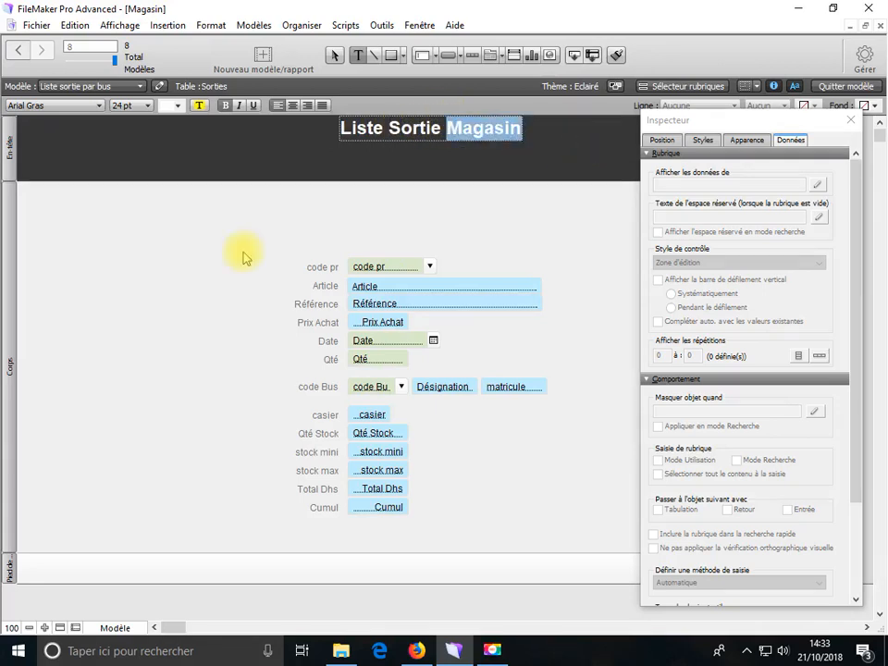
text(par Bu)
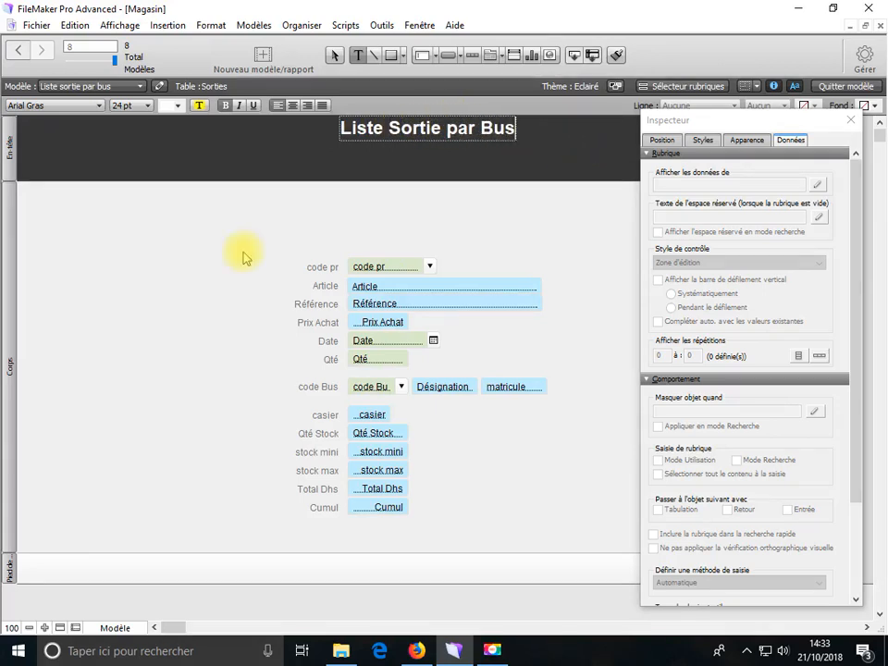
key(Escape)
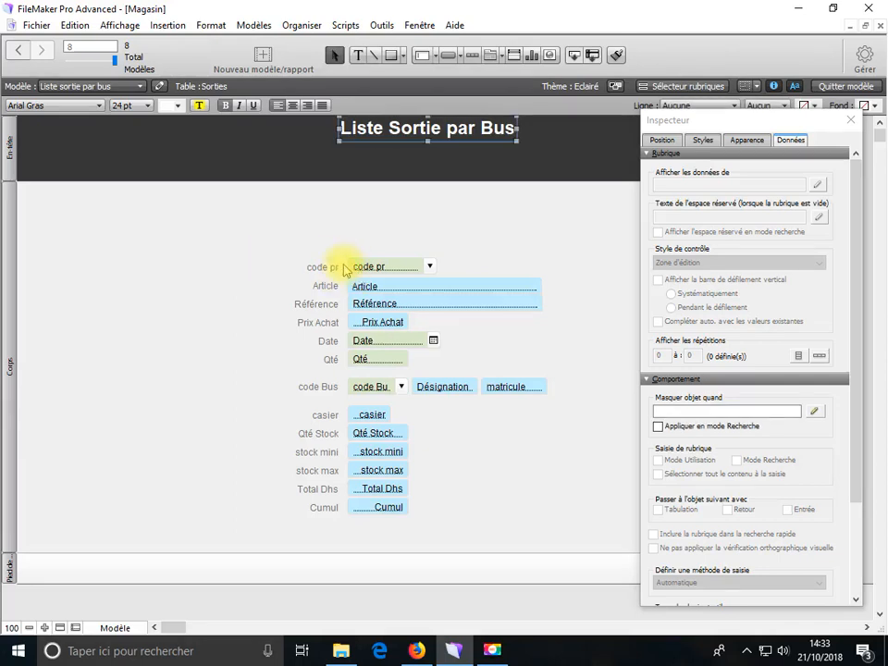
Add a sub-summary part sorted by code Bus, printed above the records it applies to
click(212, 26)
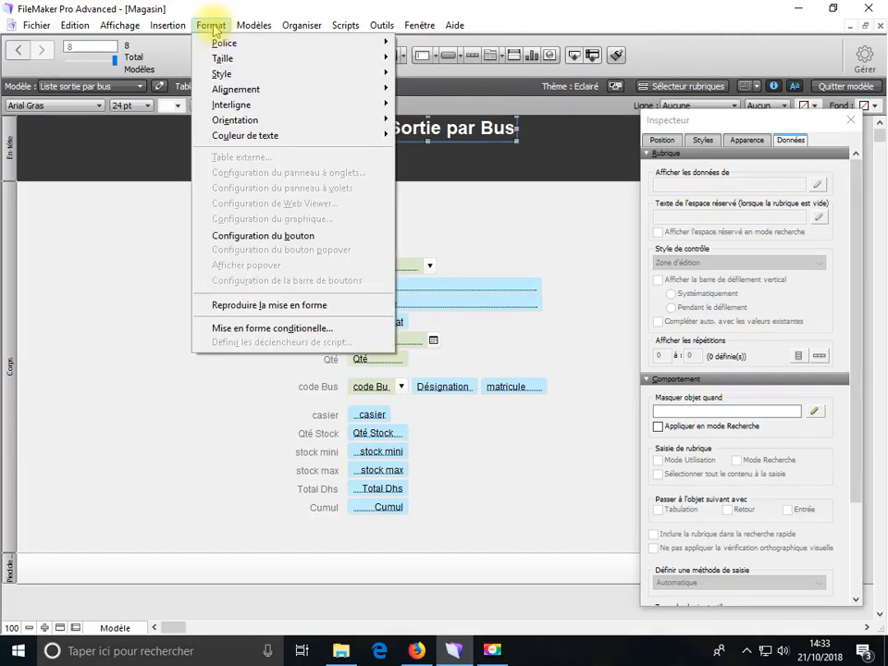
click(175, 57)
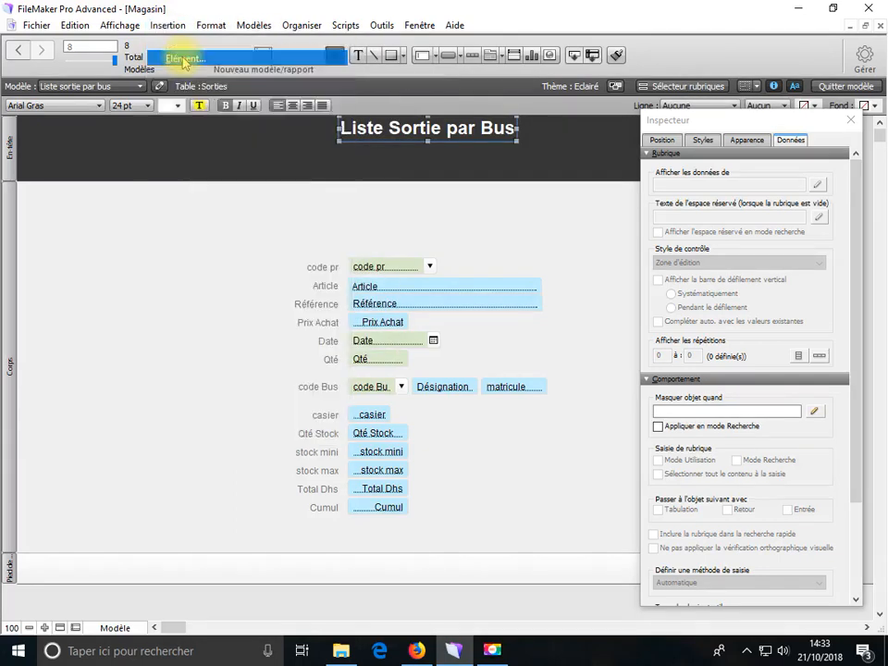
click(357, 268)
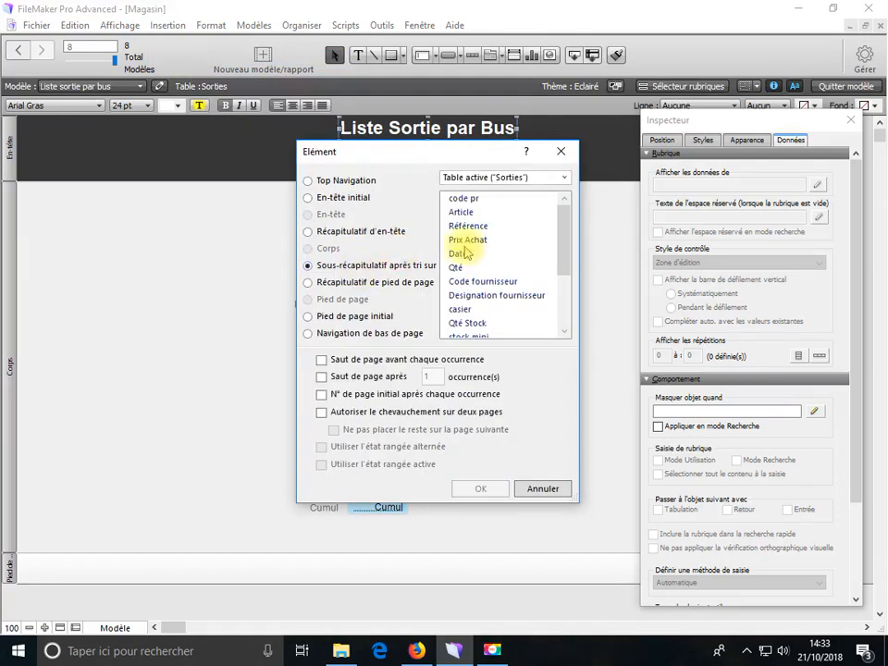
scroll(491, 296, down, 3)
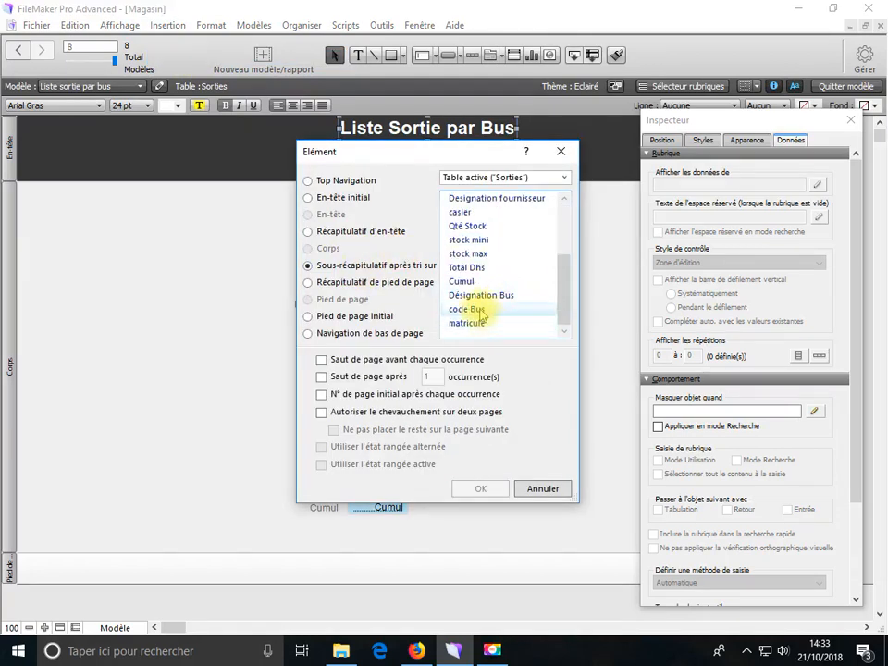
click(472, 309)
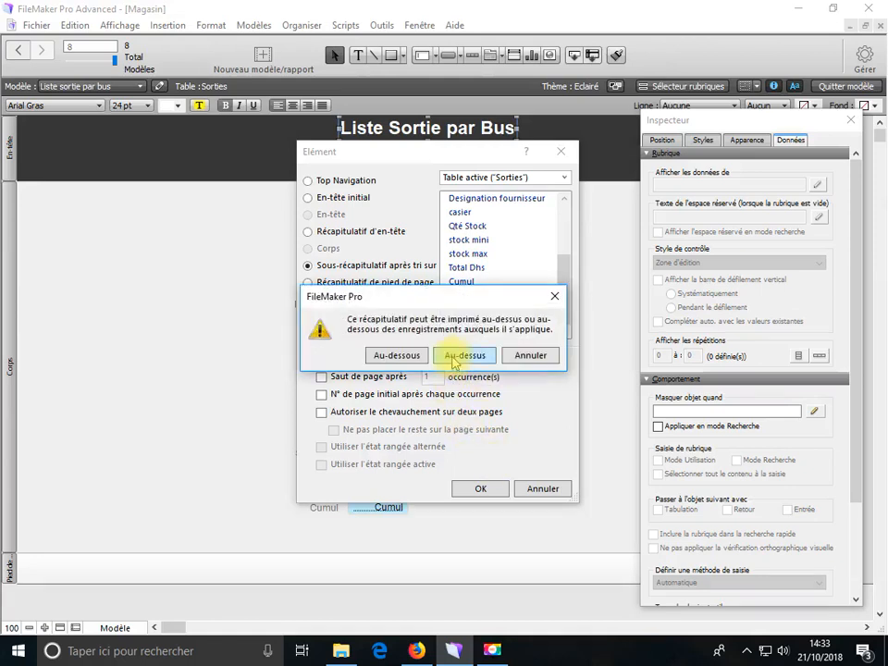
click(460, 357)
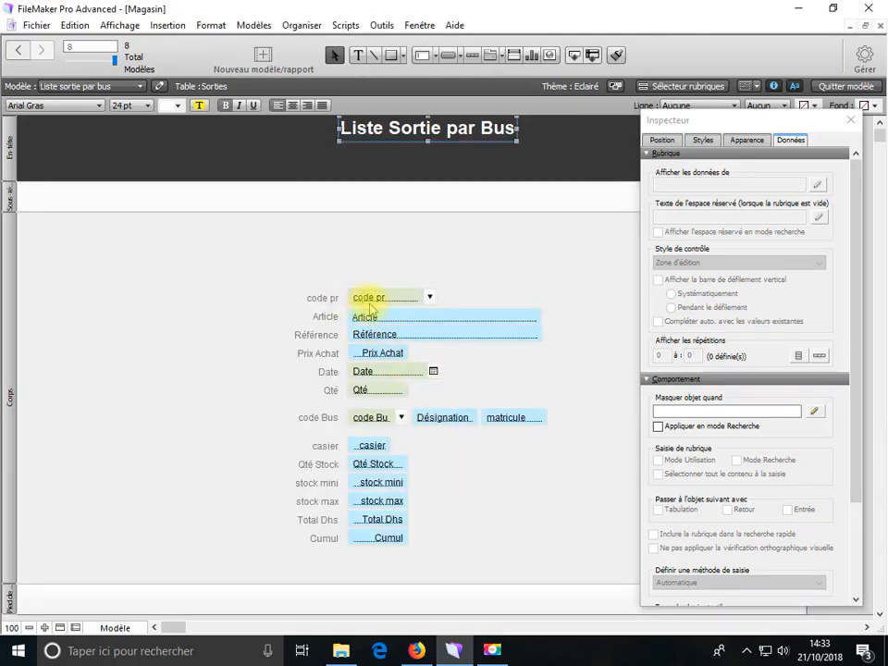
Move the code pr field to the top of the body and line up code Bus, Désignation Bus and matricule in the sub-summary part
drag(370, 308, 192, 229)
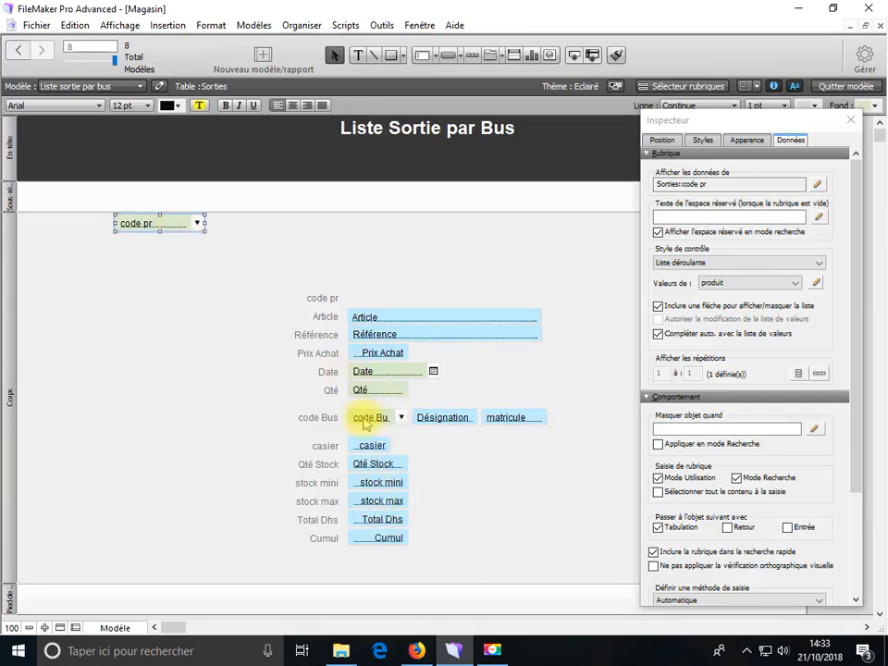
drag(366, 423, 34, 199)
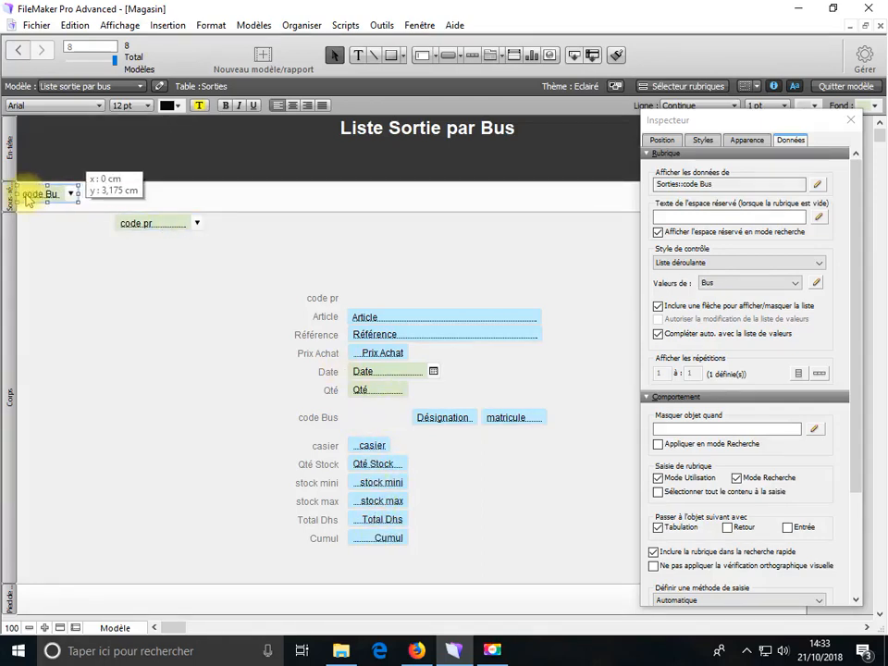
drag(446, 424, 123, 201)
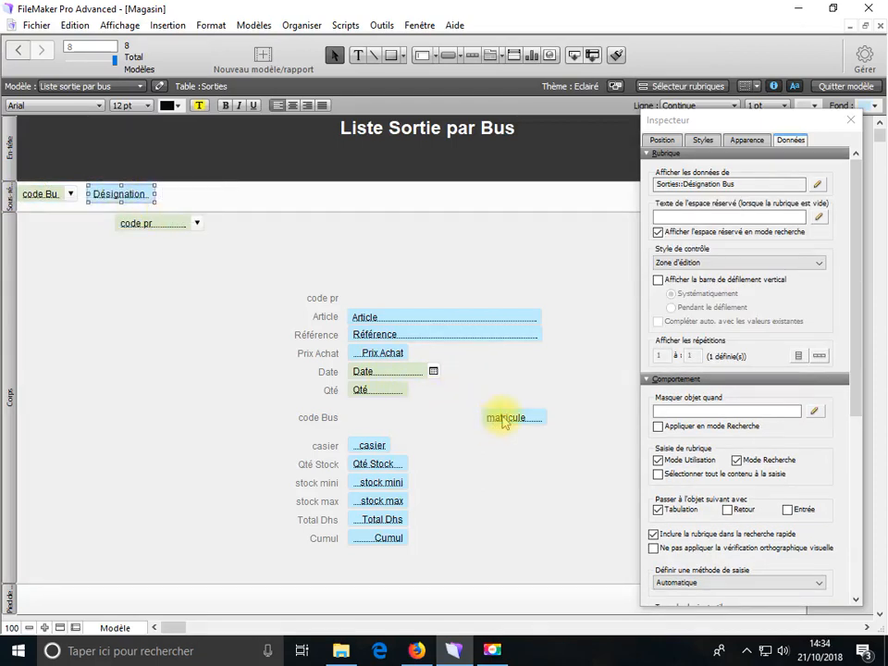
drag(503, 423, 172, 194)
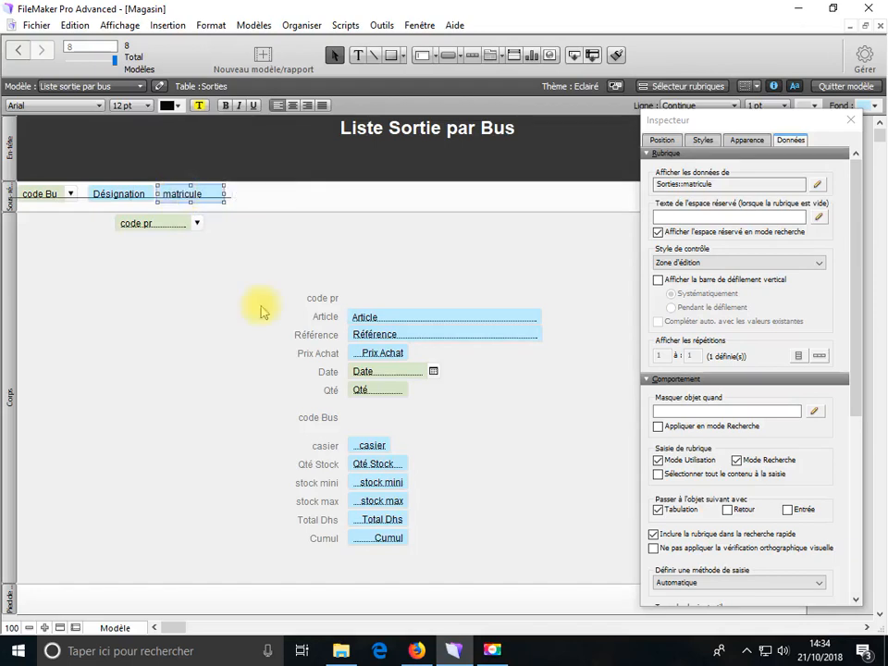
Move the Cumul label and field into the header beside the title, and shift the title left to make room
click(315, 542)
shift+click(388, 545)
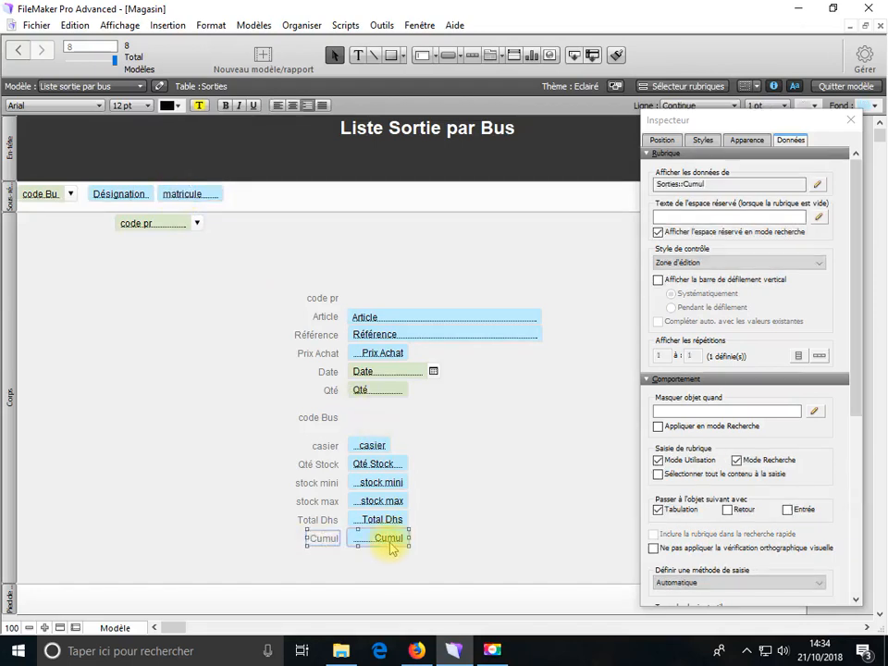
drag(380, 538, 567, 138)
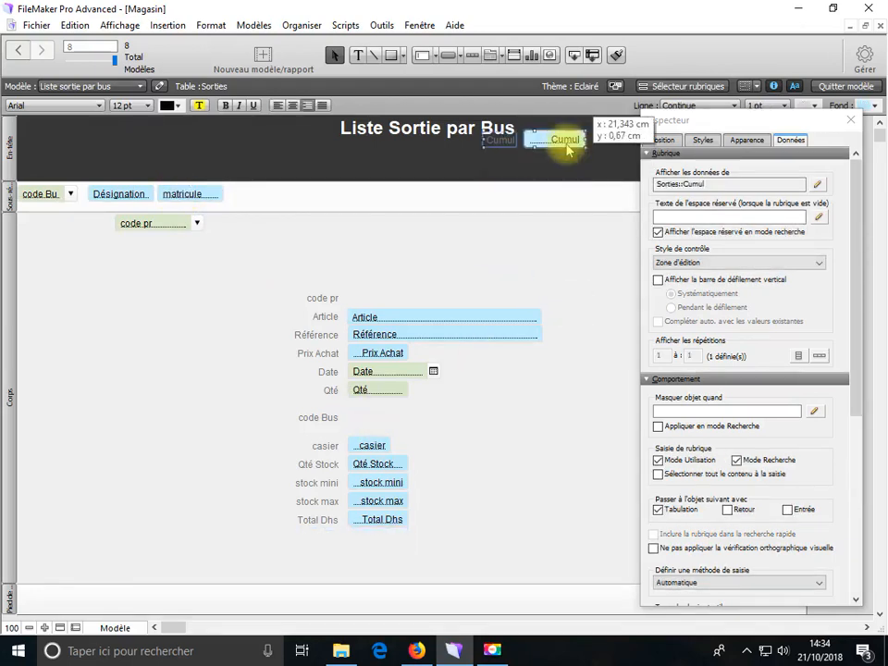
drag(458, 134, 337, 128)
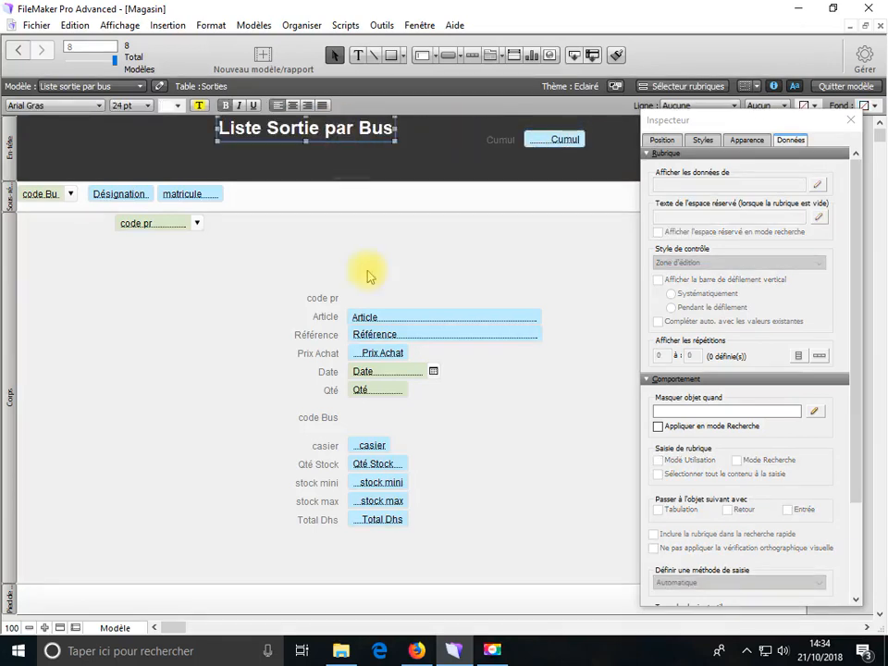
Place the code pr label in the header above its field, then reposition and narrow the field and set its control style to Zone d'édition
drag(322, 303, 186, 175)
drag(163, 225, 233, 225)
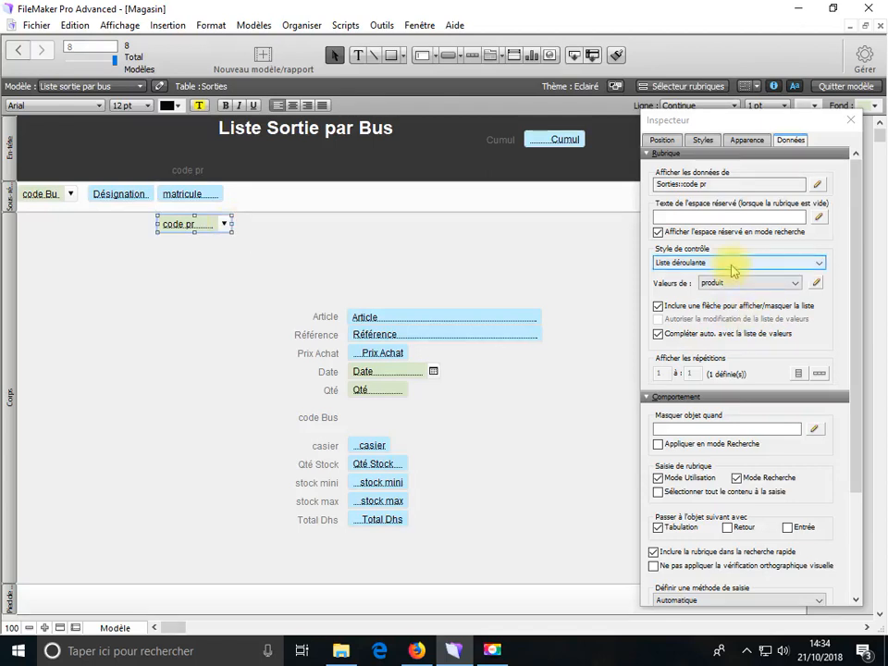
click(732, 266)
click(709, 276)
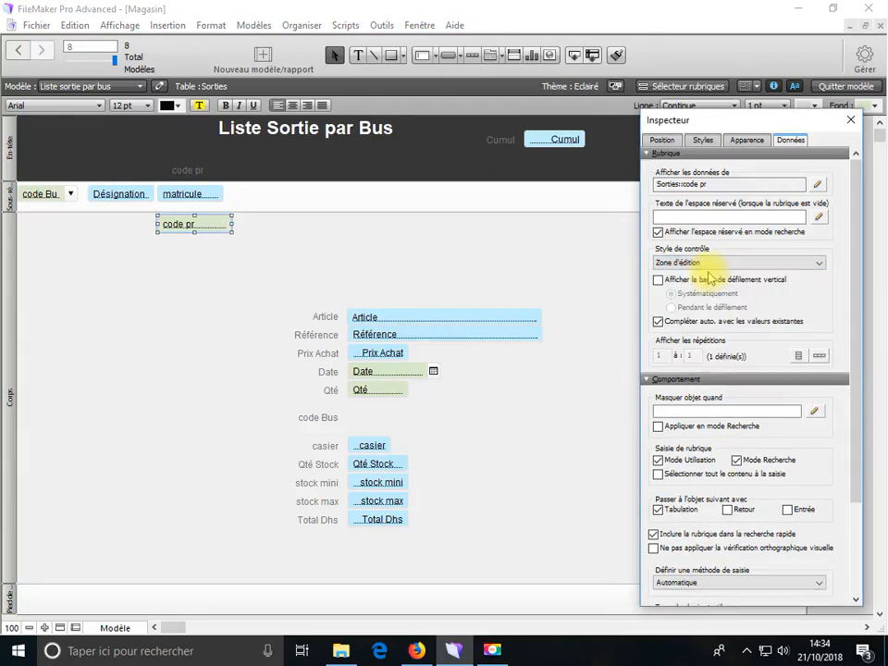
click(481, 293)
Line up the Article and Référence fields after code pr in the body's top row and narrow both
drag(397, 313, 297, 228)
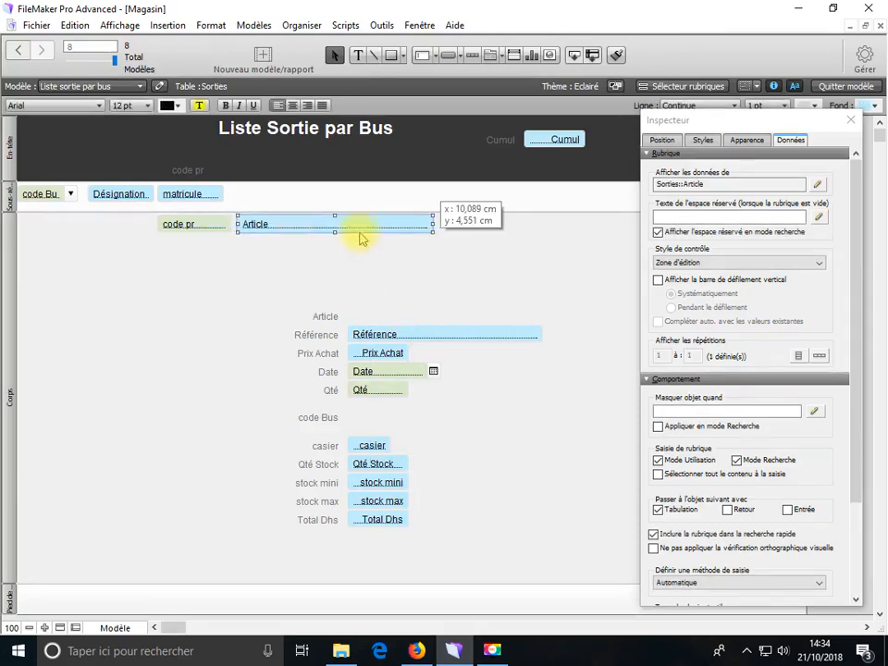
drag(431, 224, 347, 223)
drag(402, 334, 418, 230)
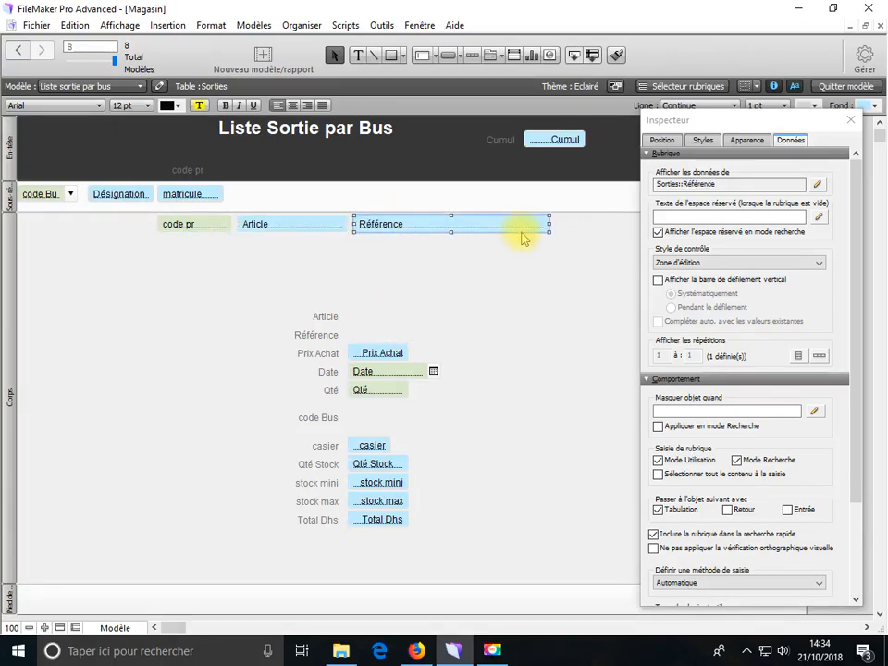
drag(549, 224, 441, 224)
Add the Prix Achat and Date fields to the row, set Date's control style to Zone d'édition and narrow it
drag(374, 359, 470, 225)
drag(385, 380, 554, 235)
click(709, 267)
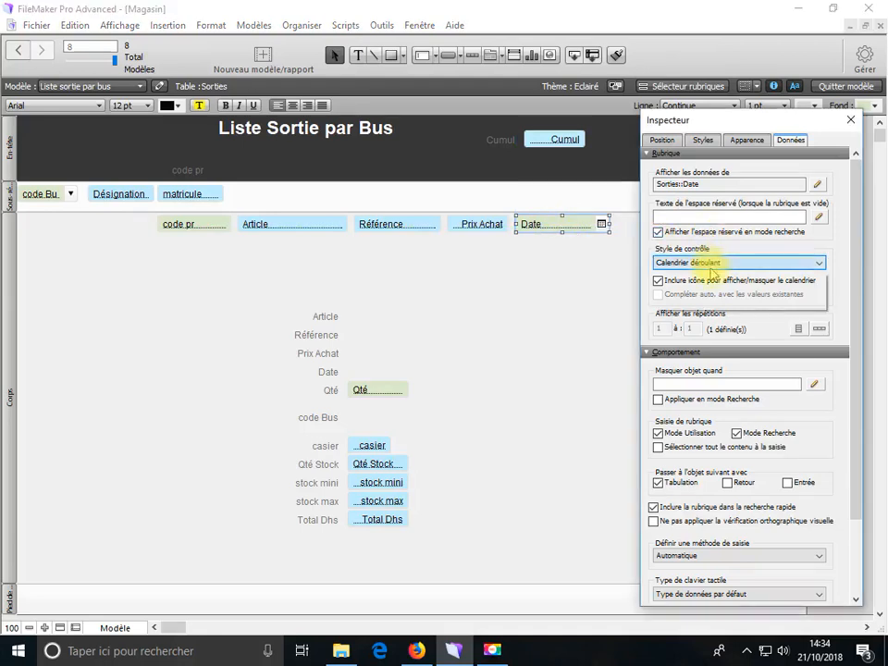
click(731, 276)
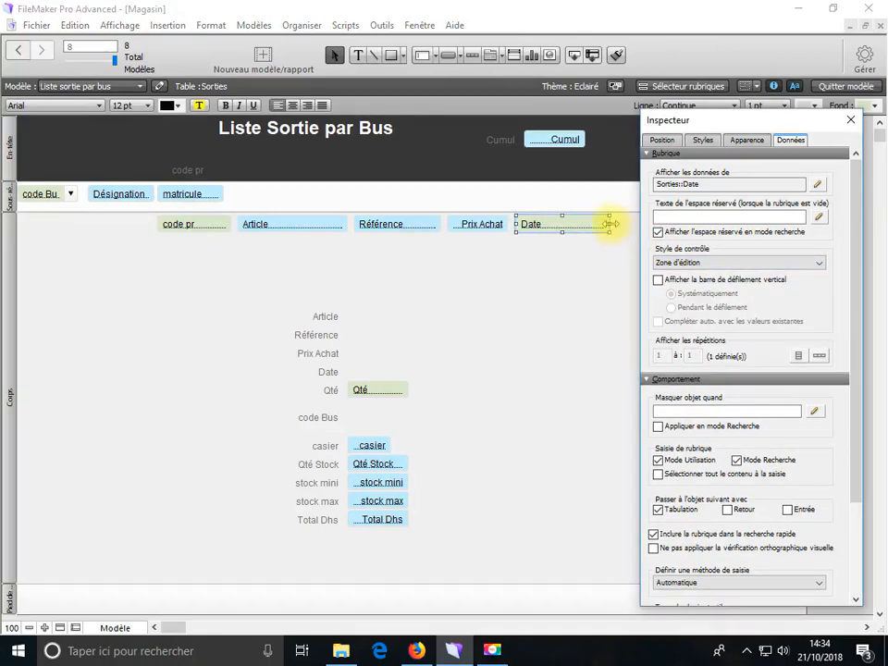
drag(609, 223, 584, 225)
Place Date before Prix Achat in the row and put Total Dhs at the end, leaving a gap before it
drag(730, 123, 860, 123)
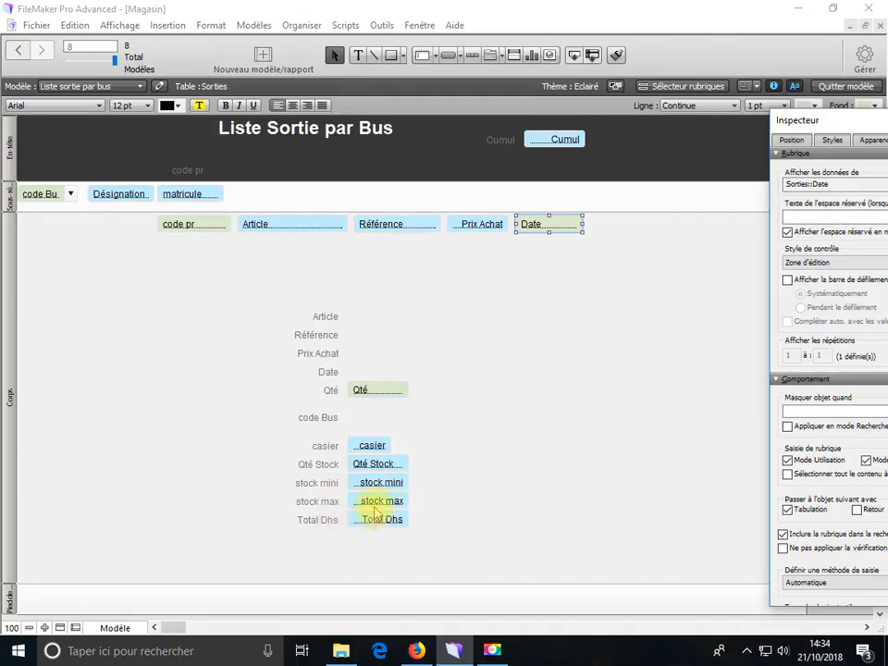
drag(371, 525, 633, 232)
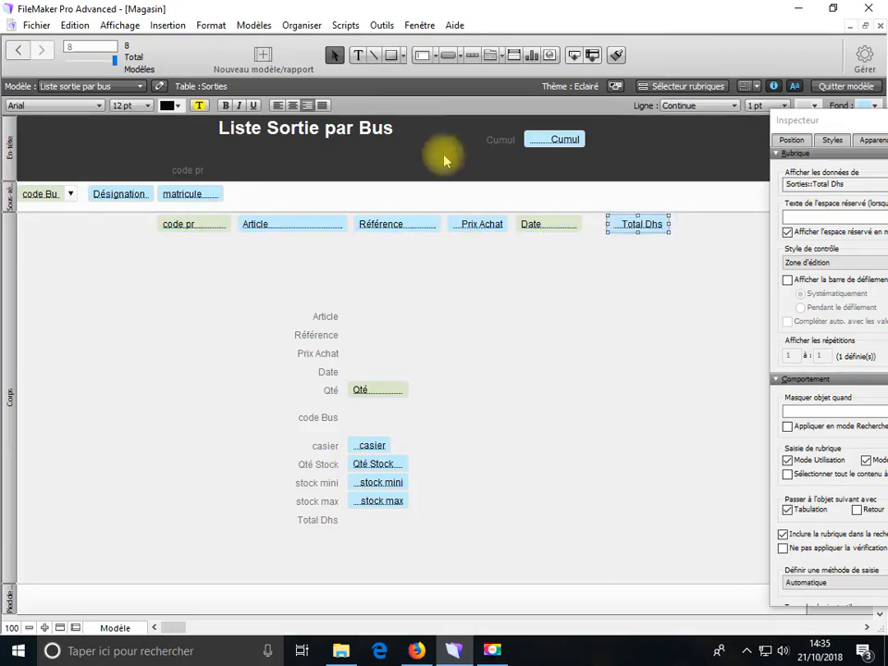
mouse_move(464, 229)
mouse_down()
mouse_move(533, 238)
mouse_move(467, 227)
mouse_up()
drag(536, 280, 551, 230)
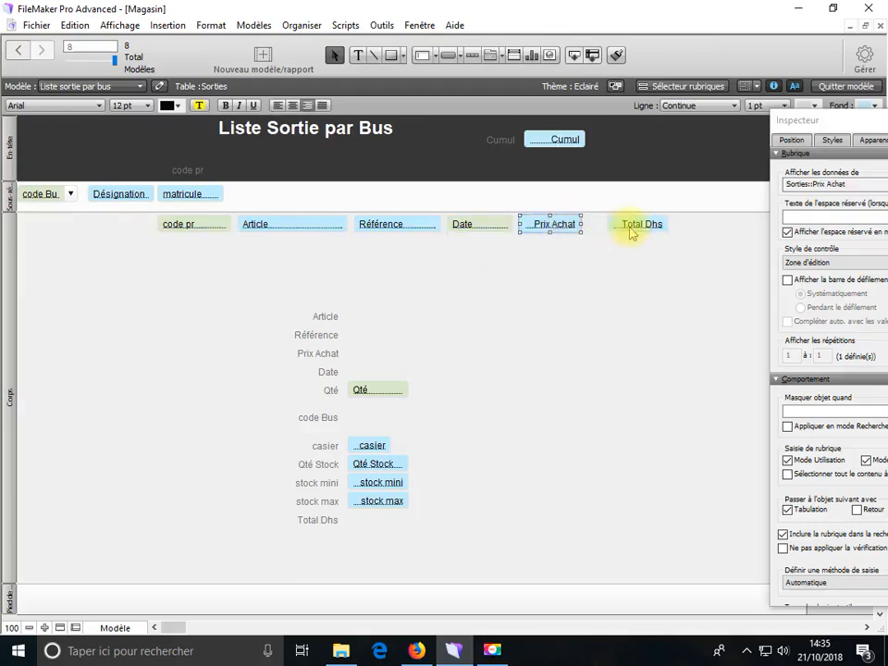
drag(625, 224, 663, 224)
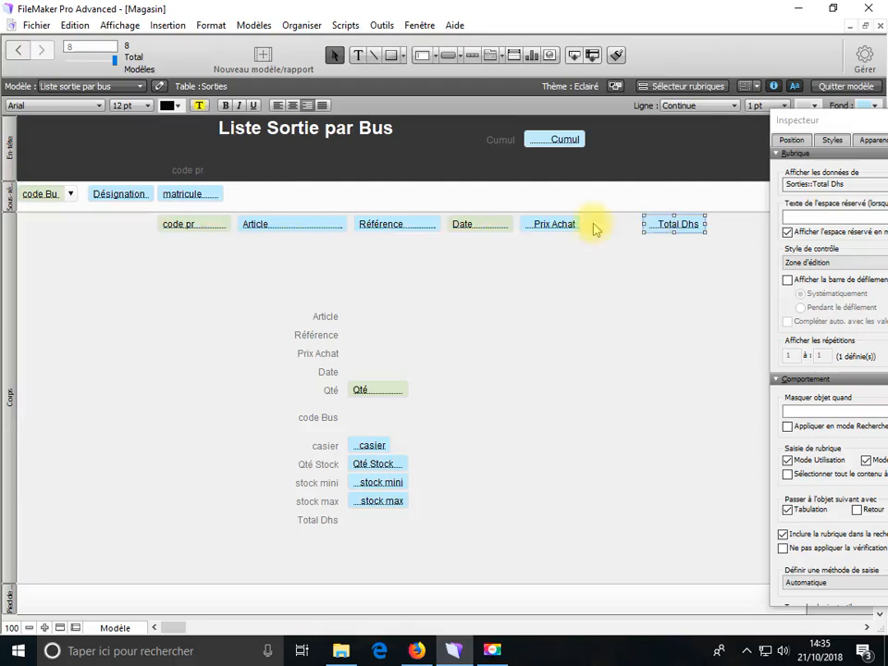
Shift the Prix Achat field next to Total Dhs and place the Qté field between Date and Prix Achat
drag(567, 227, 624, 224)
drag(371, 400, 541, 231)
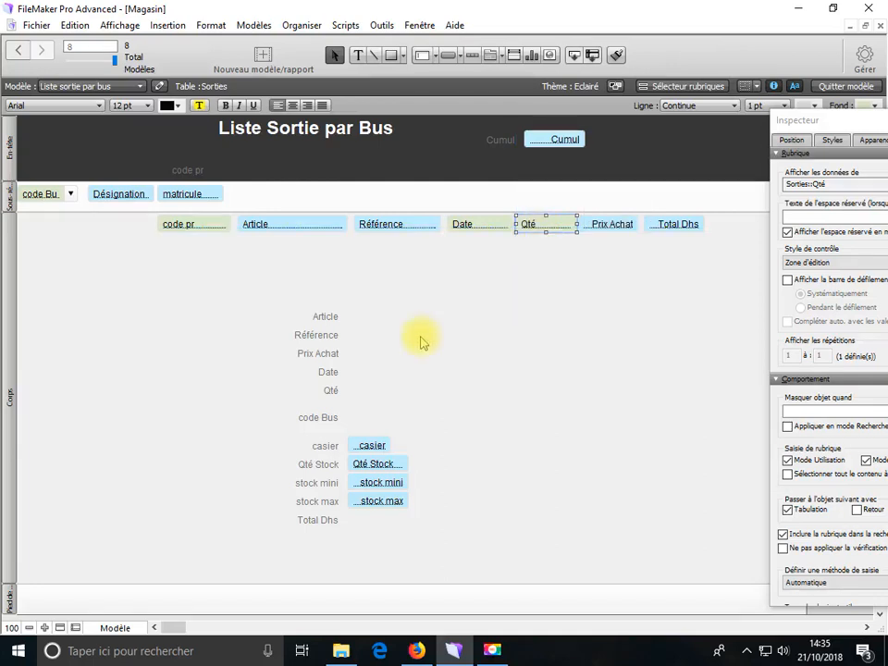
click(360, 400)
Move the Qté, Total Dhs, Prix Achat, Date, Référence, Article and code Bus labels into the header above their fields
drag(330, 400, 534, 178)
drag(330, 523, 684, 179)
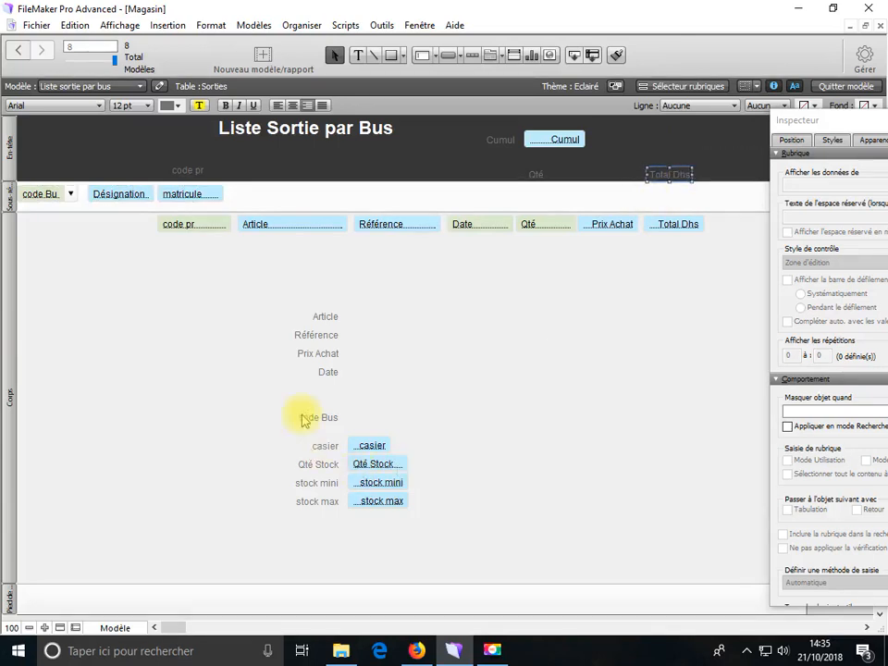
click(330, 361)
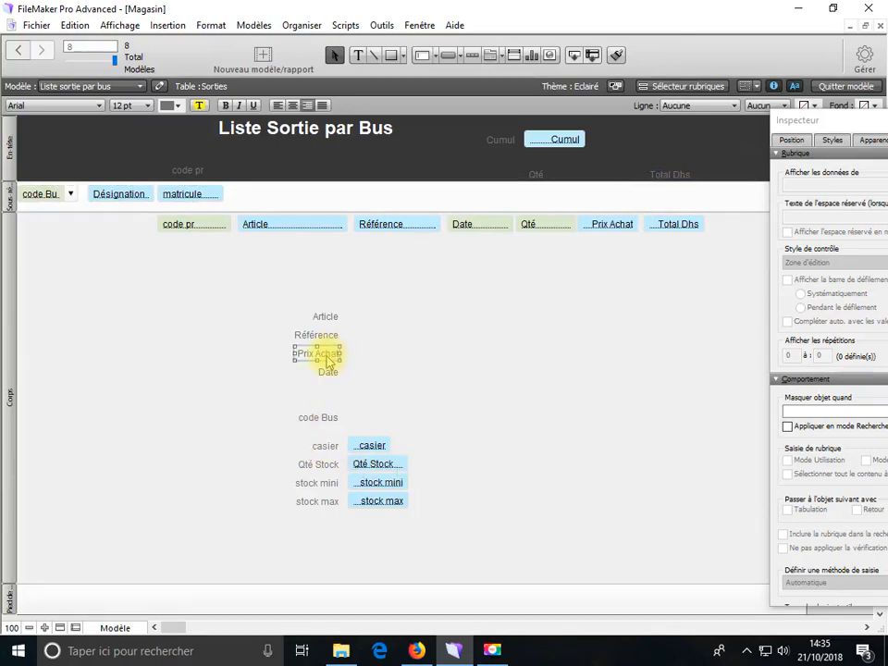
drag(329, 361, 618, 181)
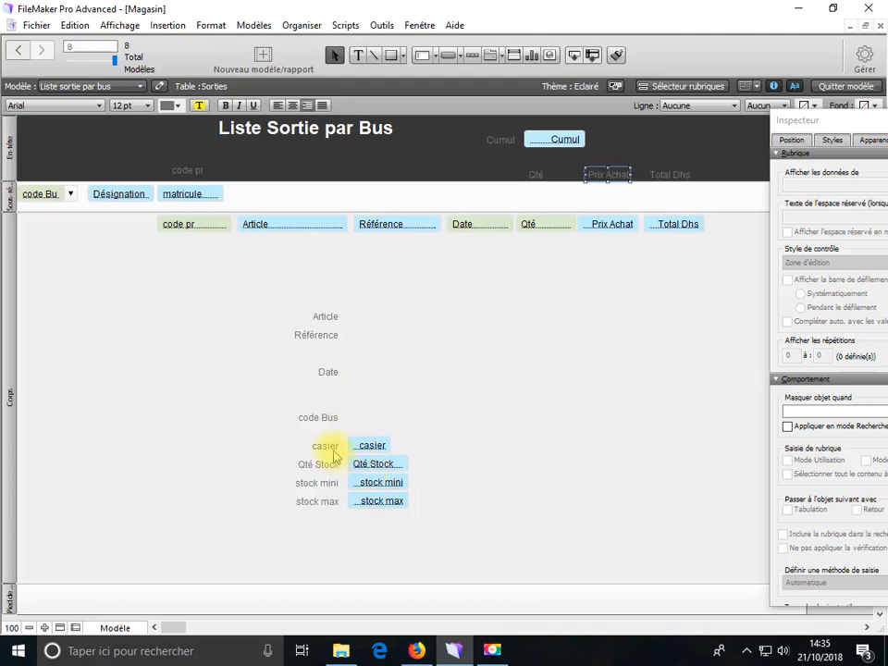
drag(329, 380, 466, 180)
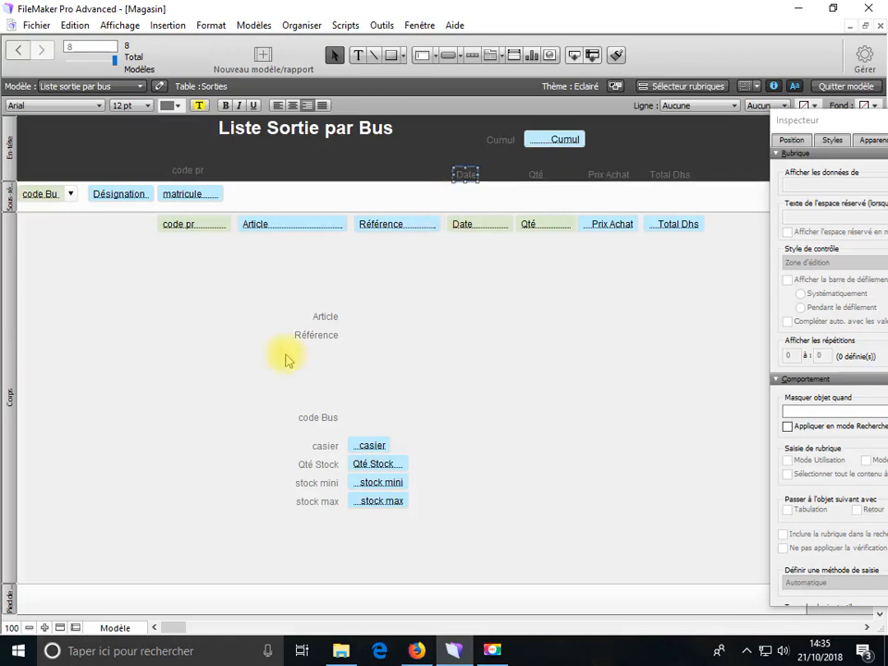
drag(333, 342, 417, 183)
drag(335, 320, 302, 180)
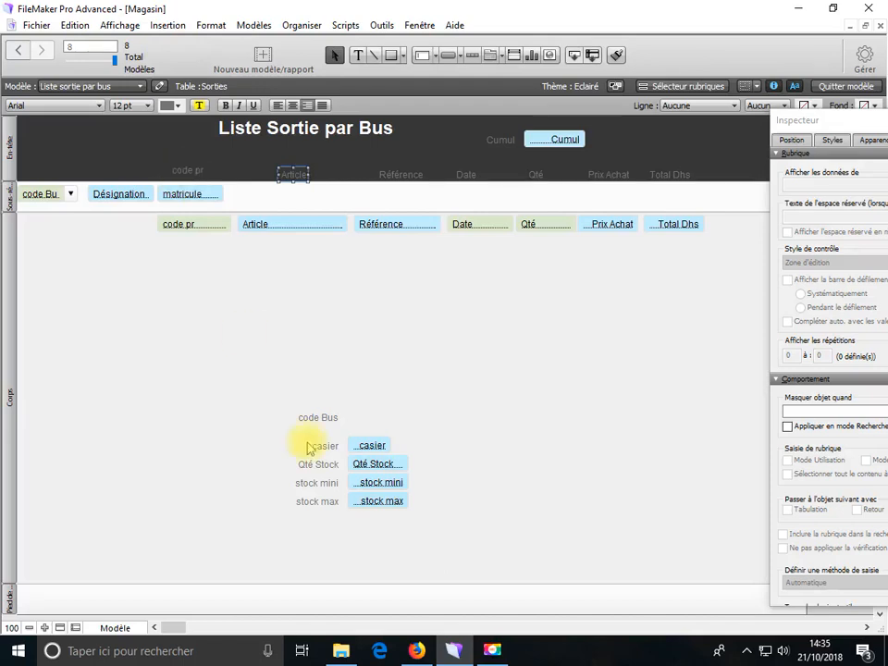
drag(328, 425, 51, 182)
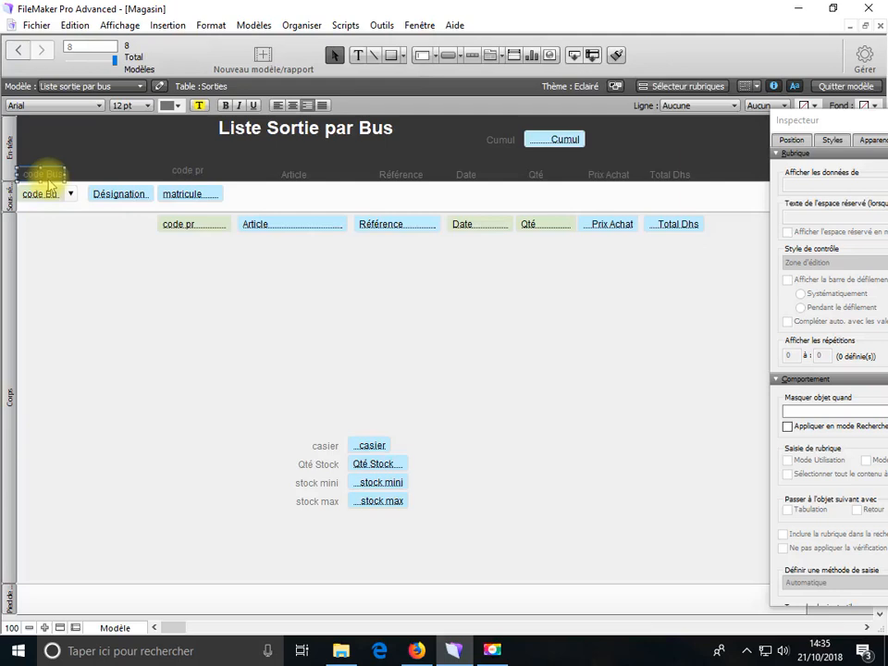
Align the row of column labels in the header by applying the code Bus label's top position of 2,364 cm to all of them
drag(840, 120, 670, 119)
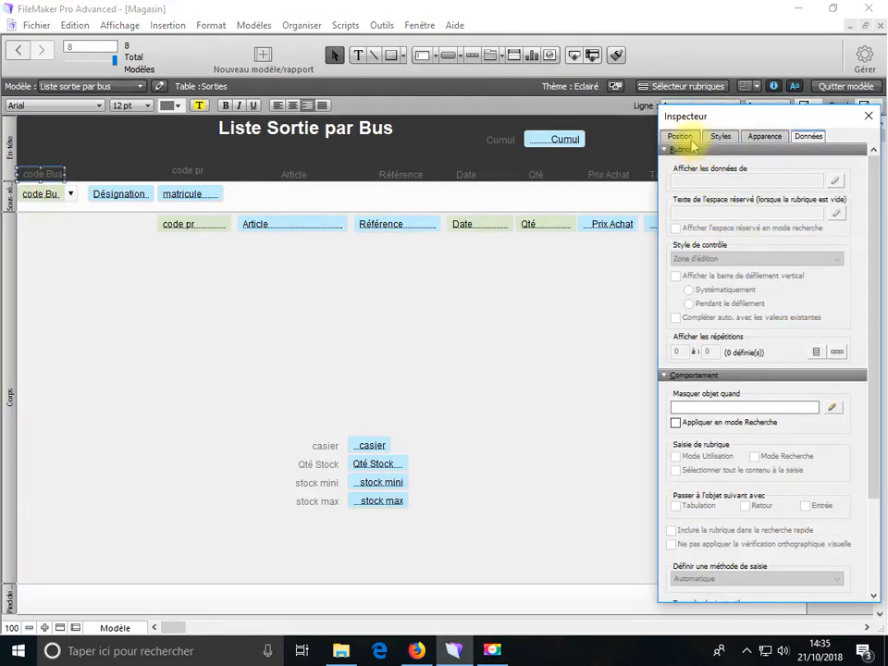
click(689, 137)
click(777, 209)
key(ctrl+c)
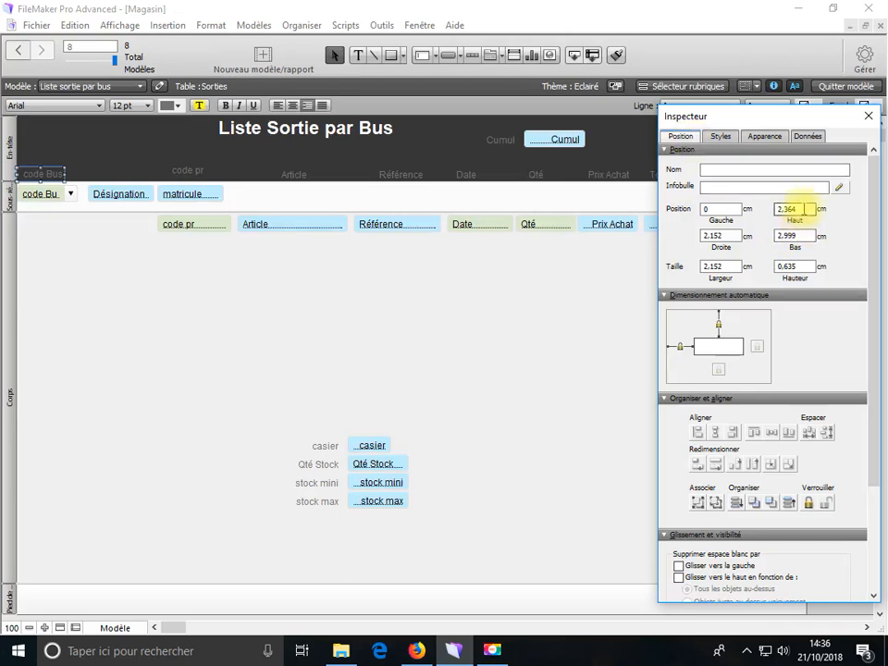
right_click(794, 210)
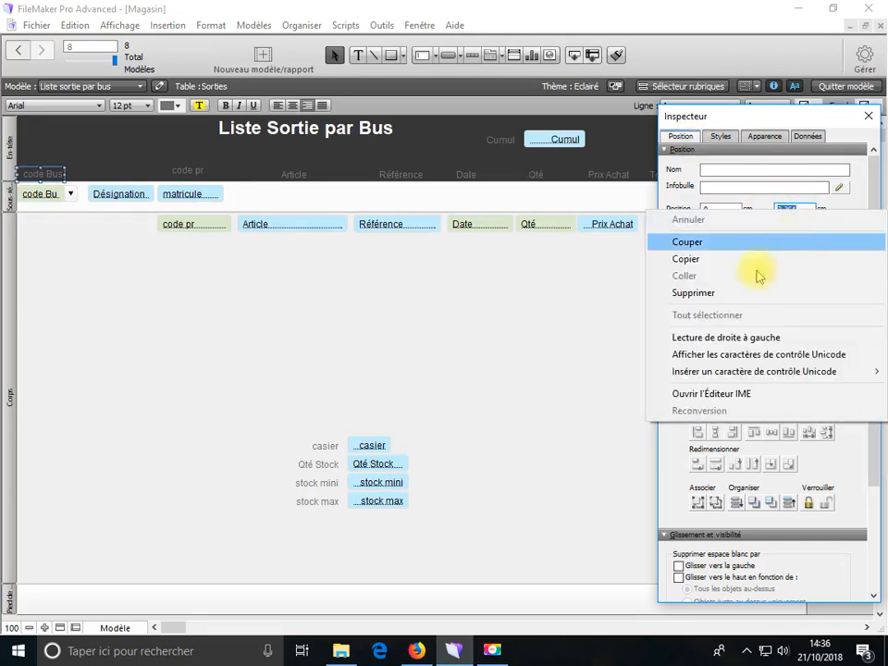
click(712, 111)
drag(735, 117, 735, 251)
drag(715, 163, 6, 178)
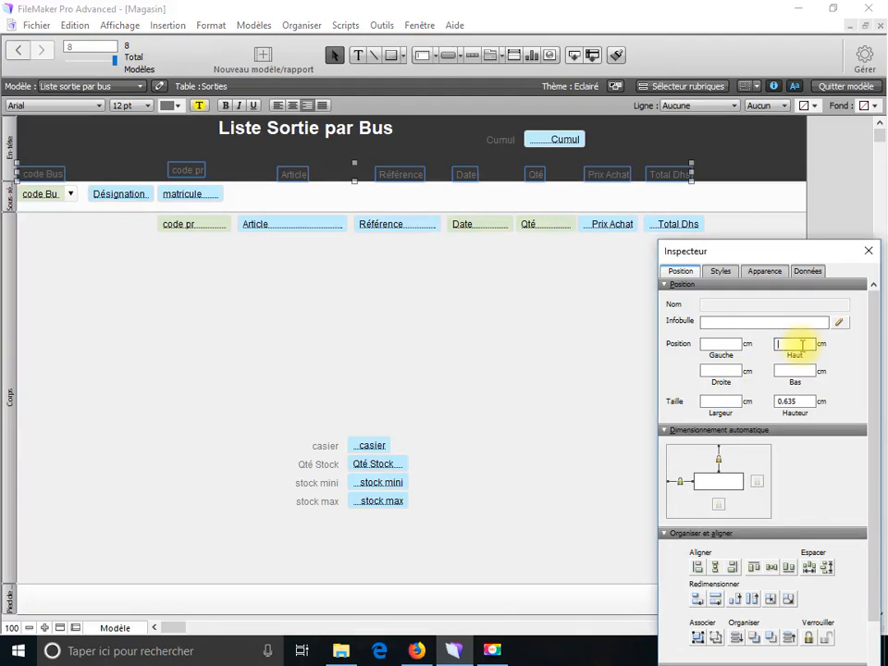
right_click(796, 345)
click(745, 413)
click(556, 373)
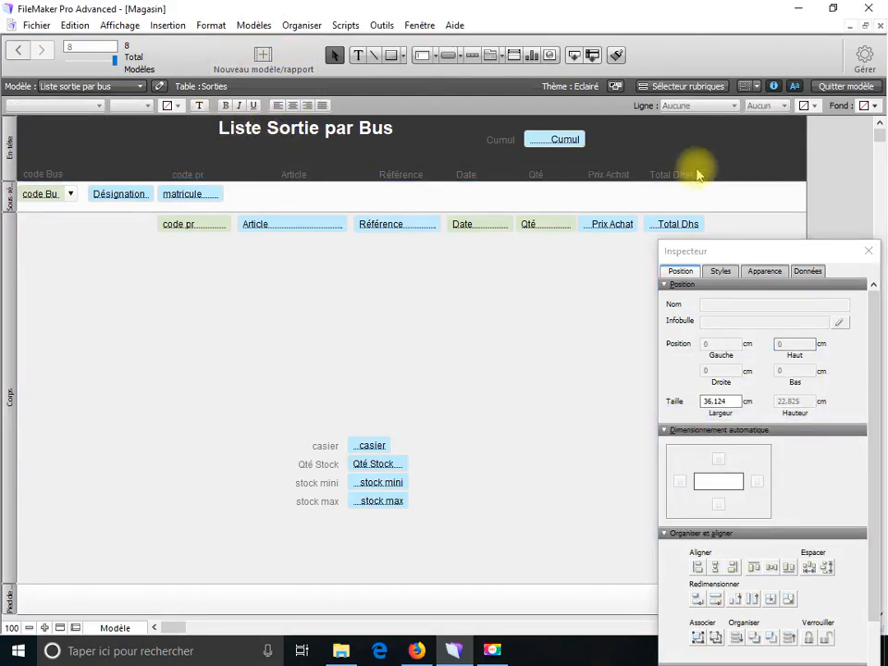
Set the text colour of all the column labels and the Cumul label in the header to white
drag(690, 168, 16, 185)
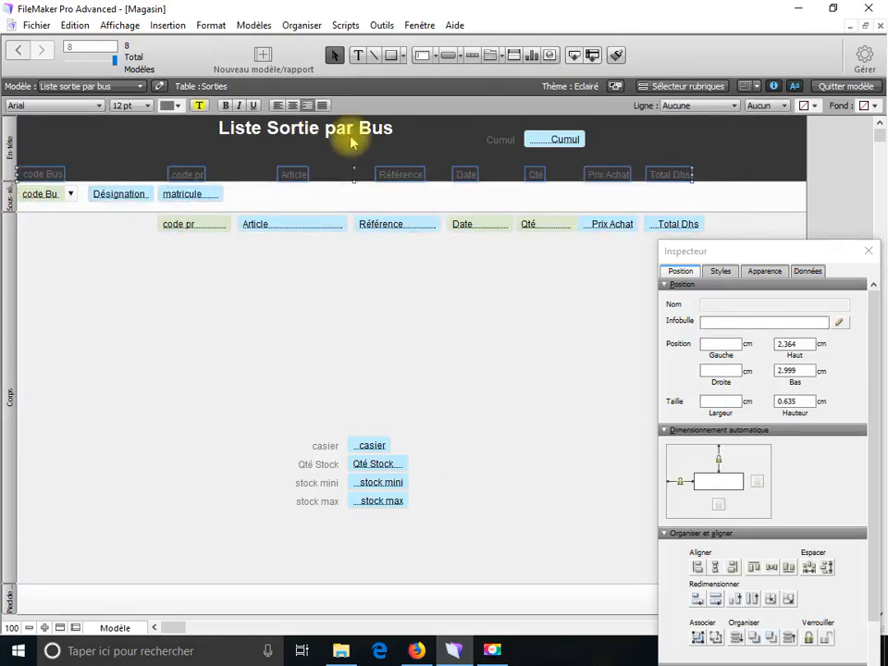
shift+click(493, 140)
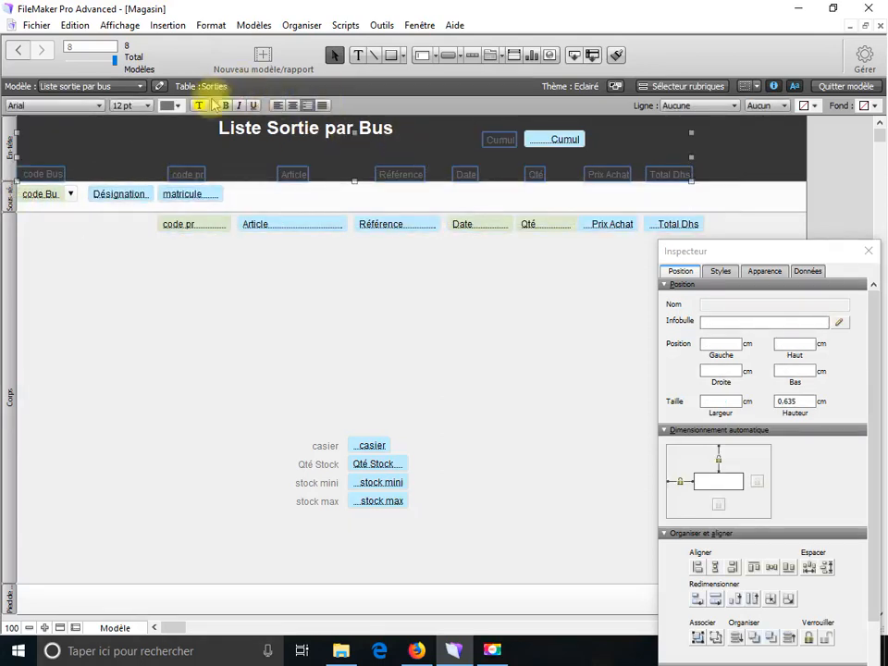
click(175, 105)
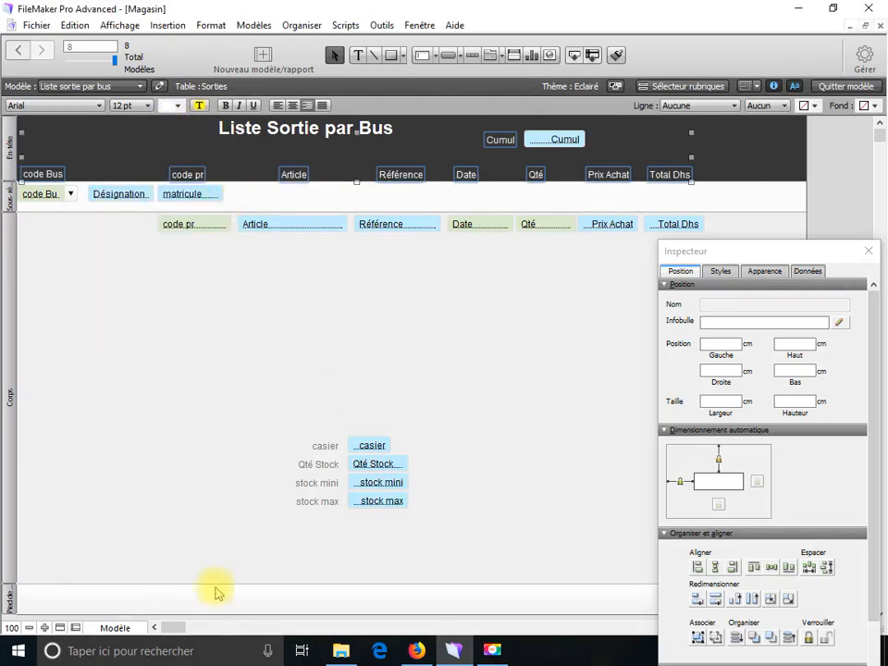
Delete the leftover casier, Qté Stock, stock mini and stock max fields with their labels and shrink the body part to the field row
click(118, 632)
drag(450, 520, 256, 413)
key(Delete)
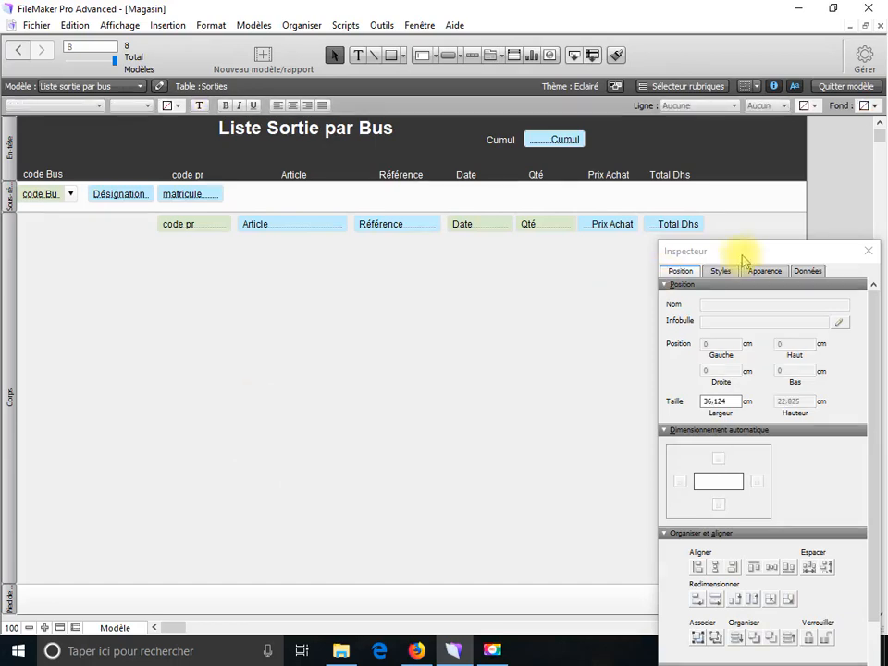
click(868, 251)
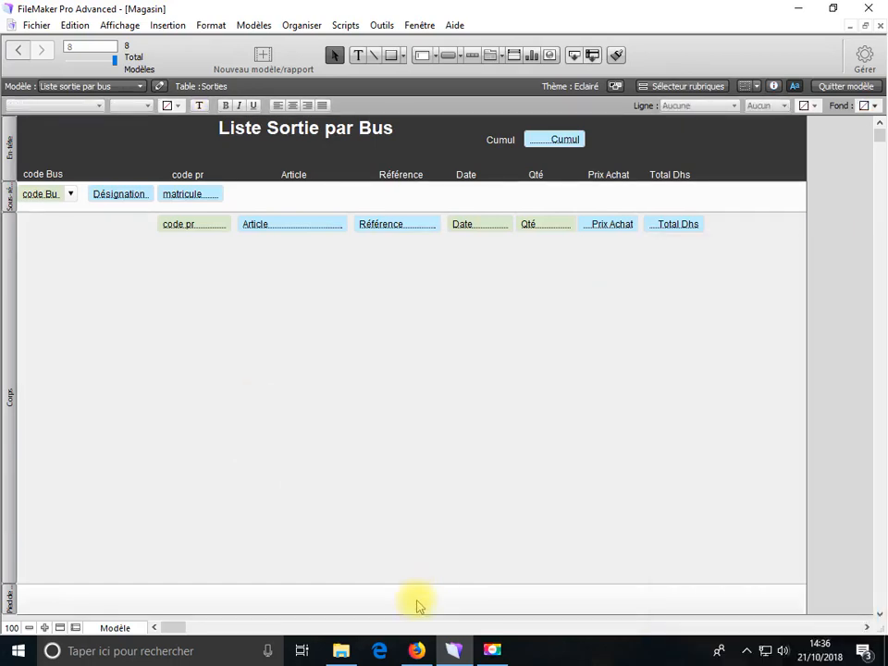
drag(416, 583, 382, 232)
Switch to Utilisation mode, saving the layout changes, and add a new record in list view
click(115, 628)
click(123, 563)
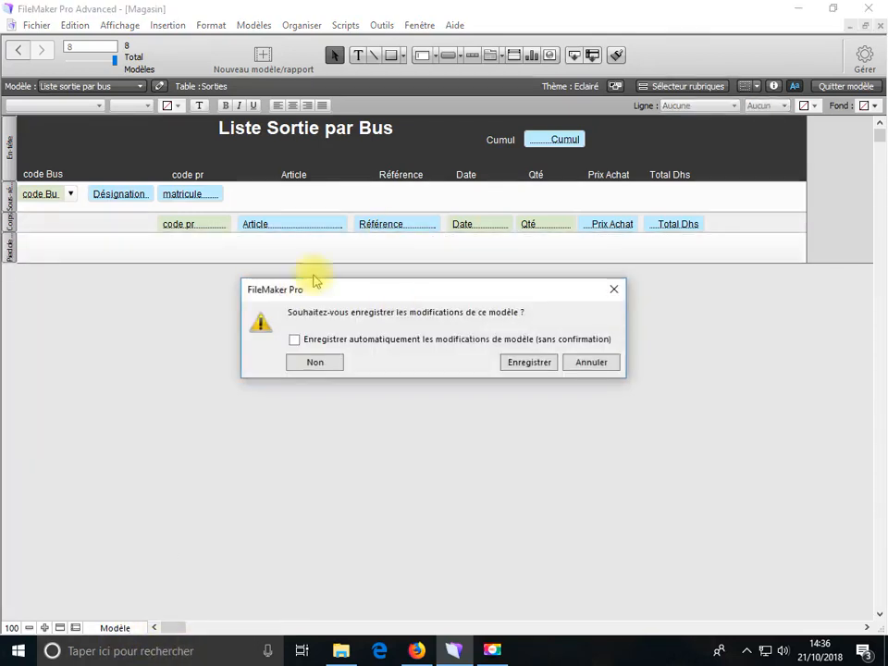
click(544, 364)
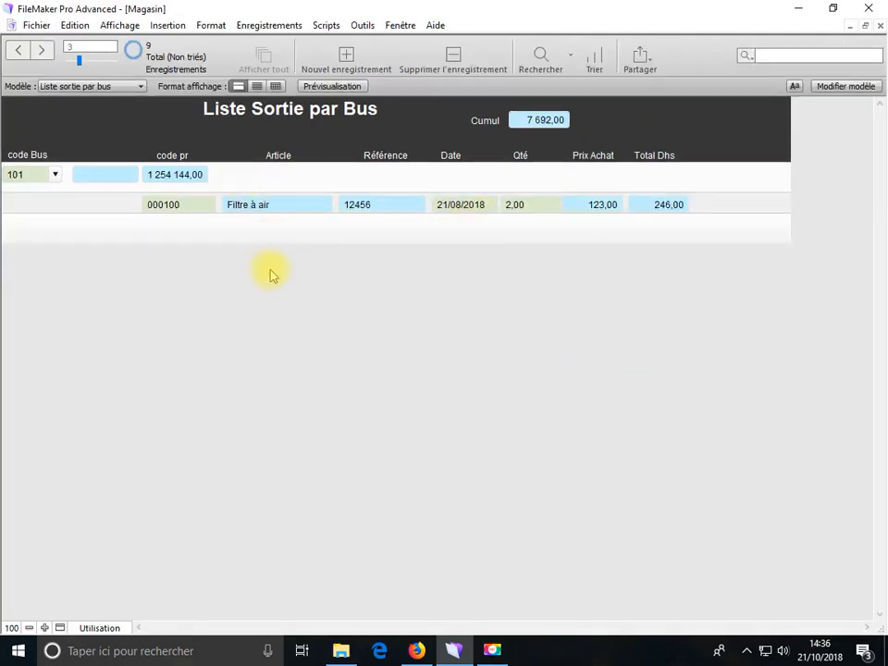
click(257, 86)
click(346, 57)
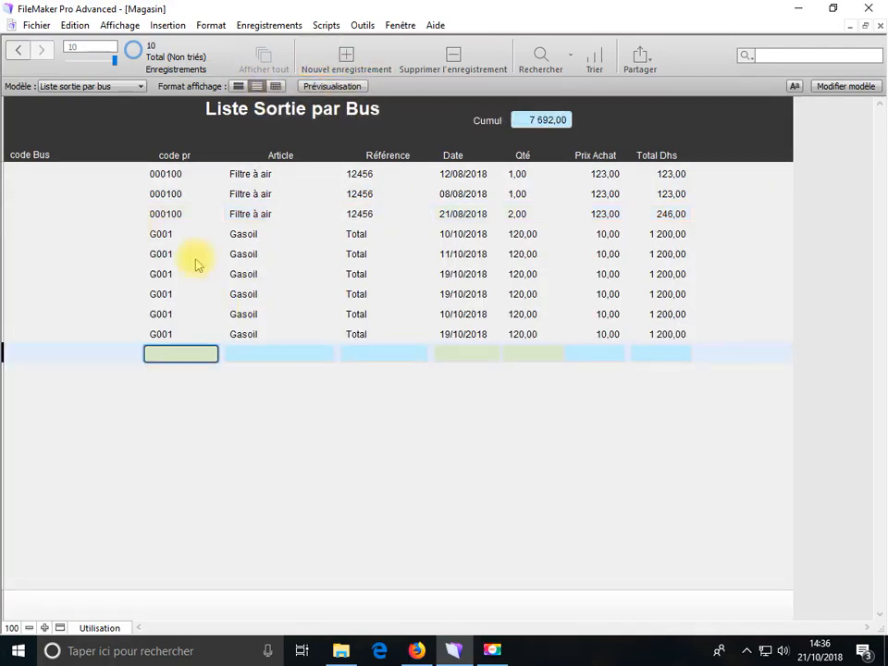
Create a new script named "Trier par Bus" in the script workspace
click(326, 26)
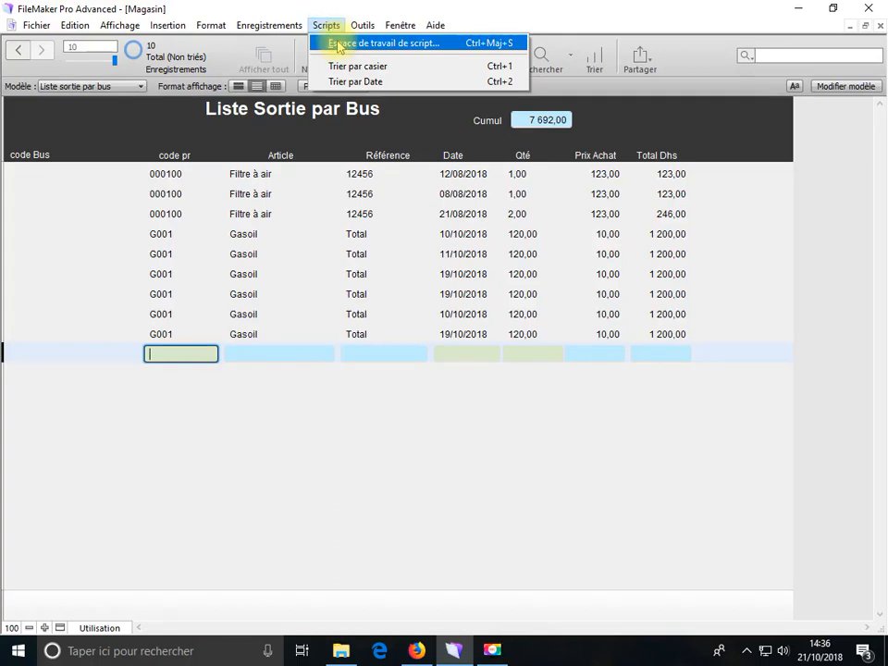
click(335, 43)
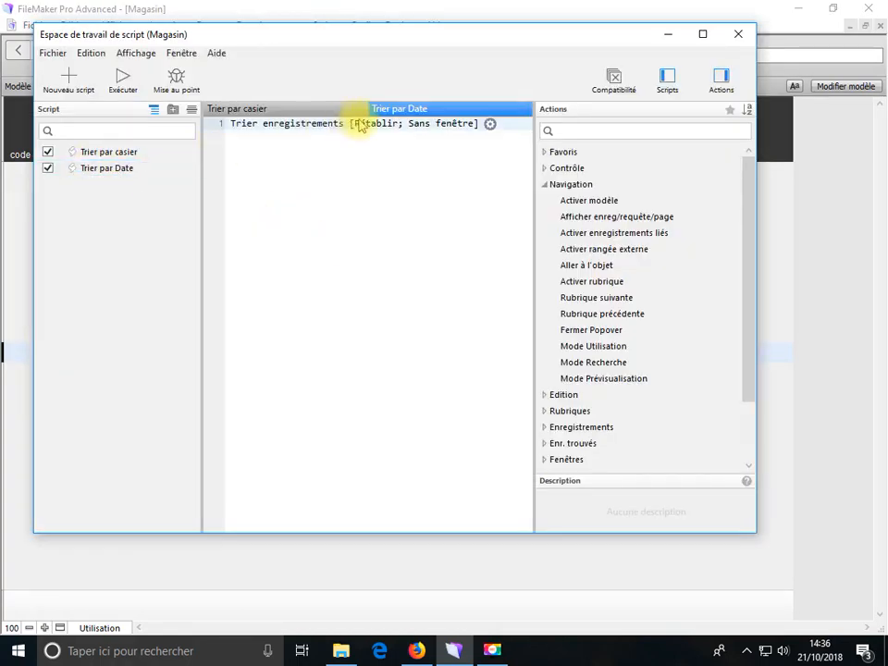
click(69, 79)
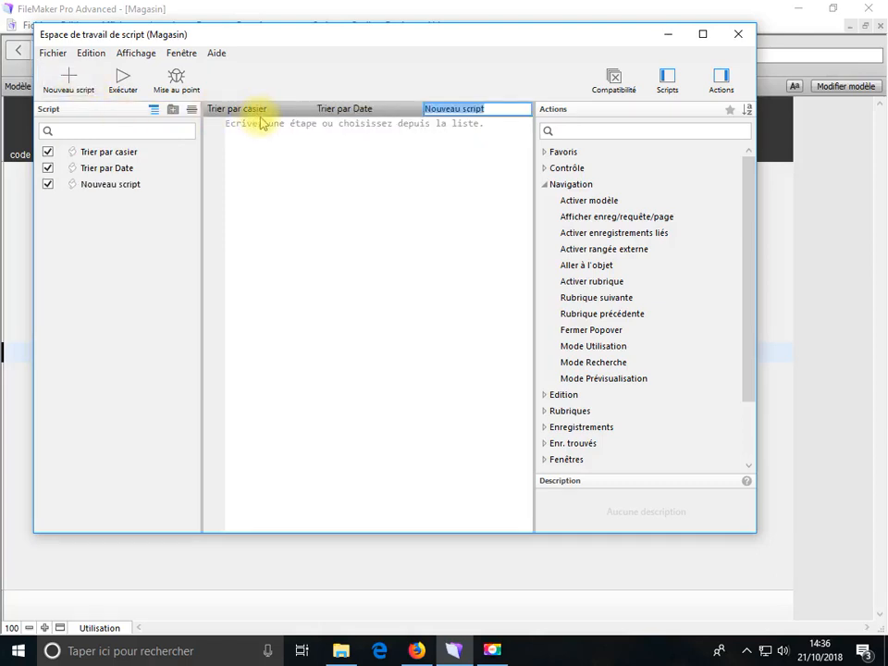
text(T)
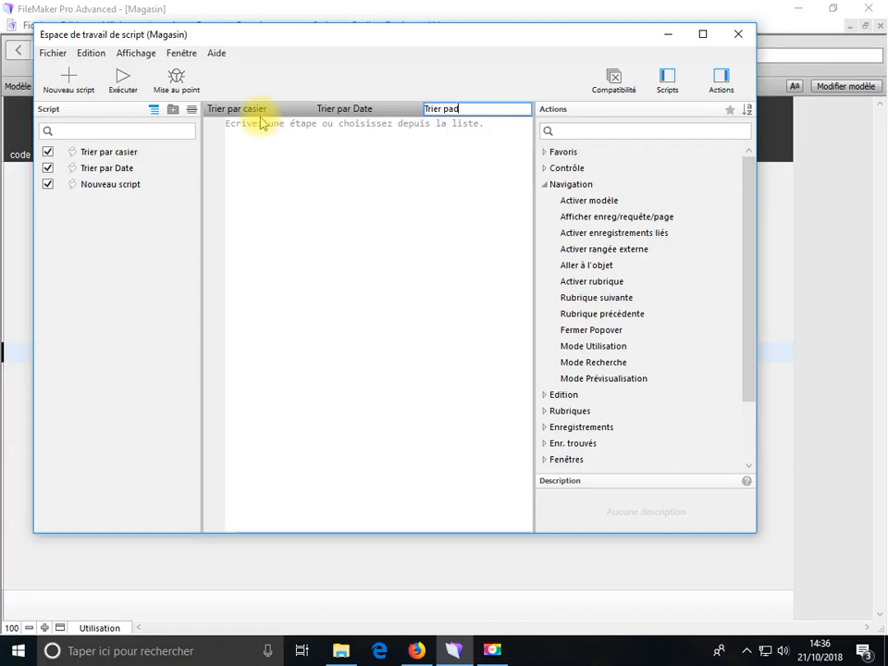
text(rier par Bus)
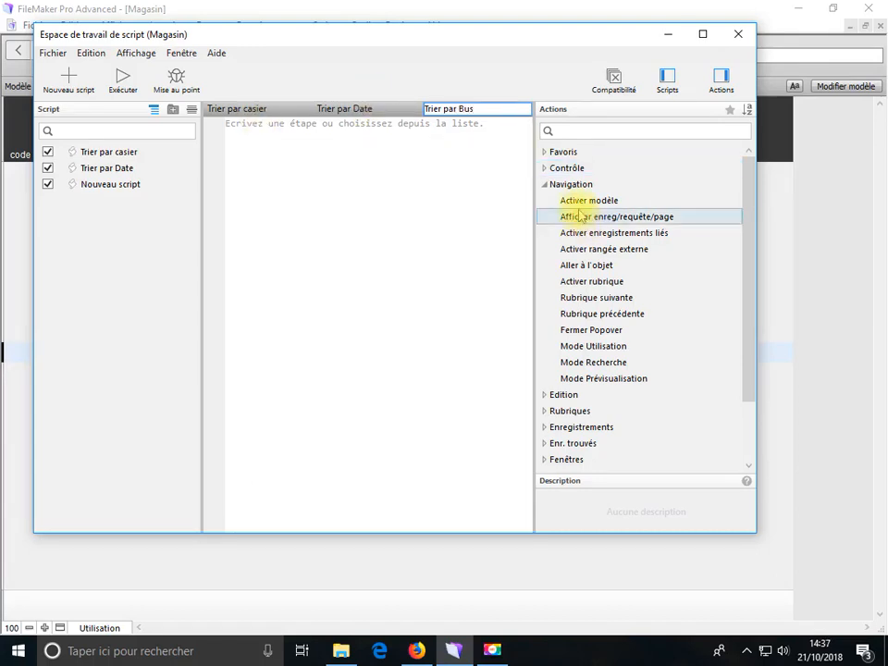
Add a Trier enregistrements action set to Sans fenêtre to the Trier par Bus script
click(571, 132)
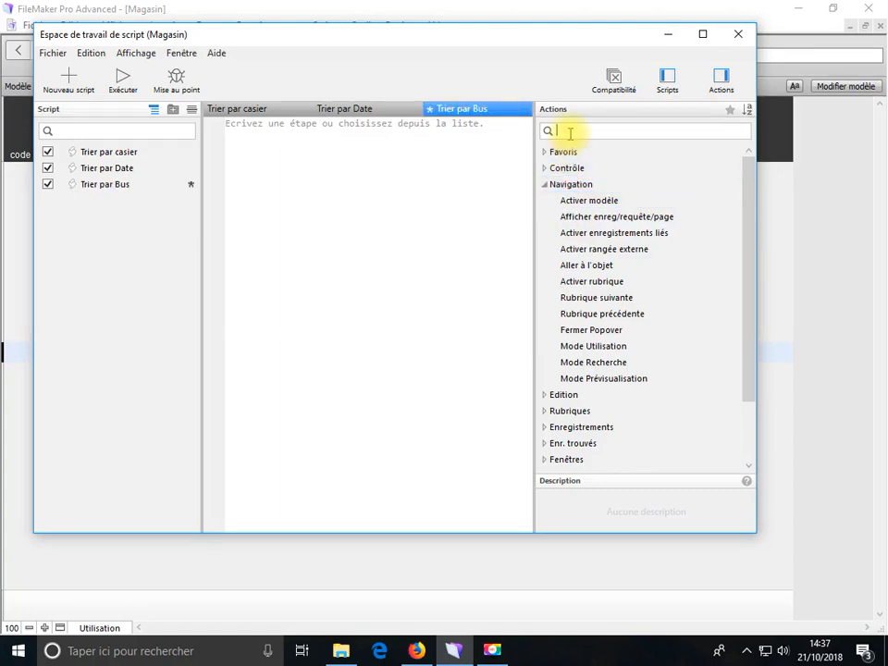
text(tr)
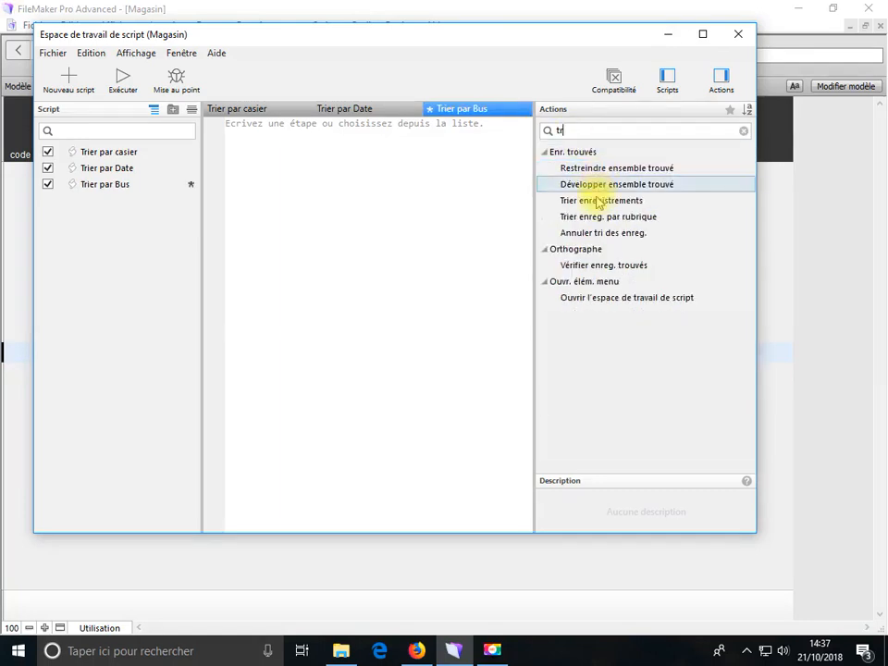
double_click(593, 200)
click(255, 156)
Specify the sort order as code Bus ascending and Date descending, then save the script and close the script workspace
click(287, 183)
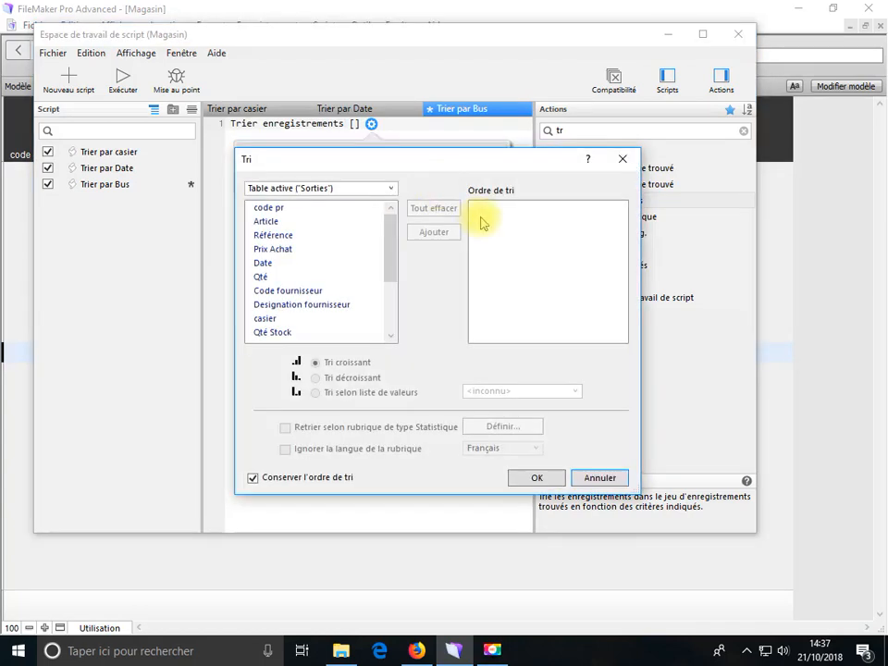
scroll(296, 324, down, 3)
double_click(285, 321)
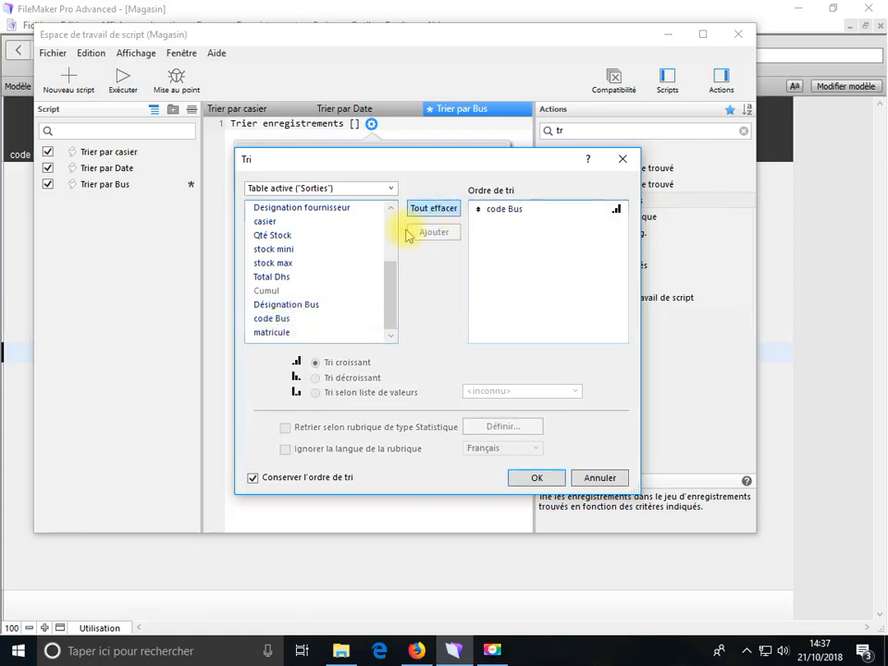
scroll(306, 241, up, 3)
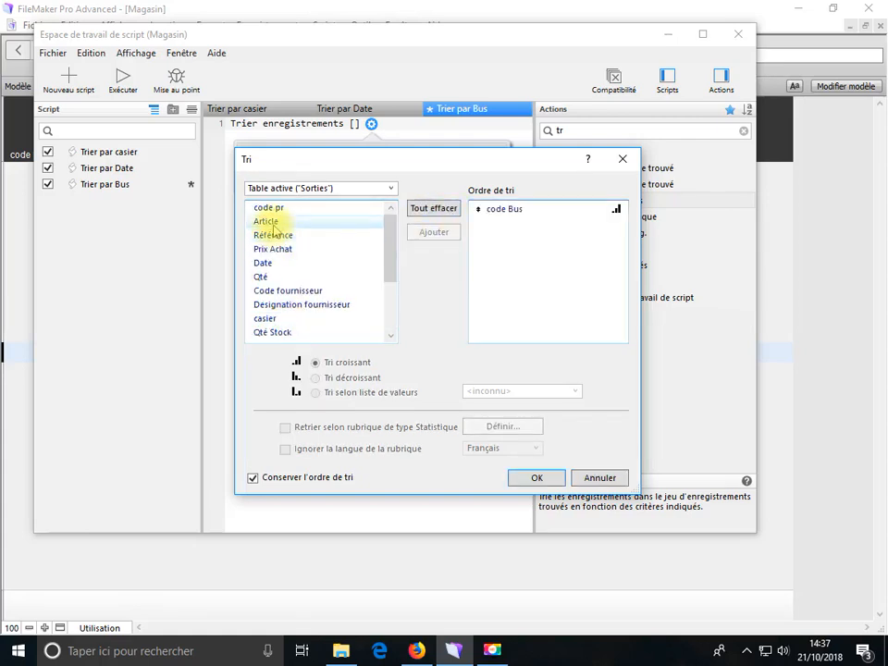
click(271, 265)
double_click(271, 265)
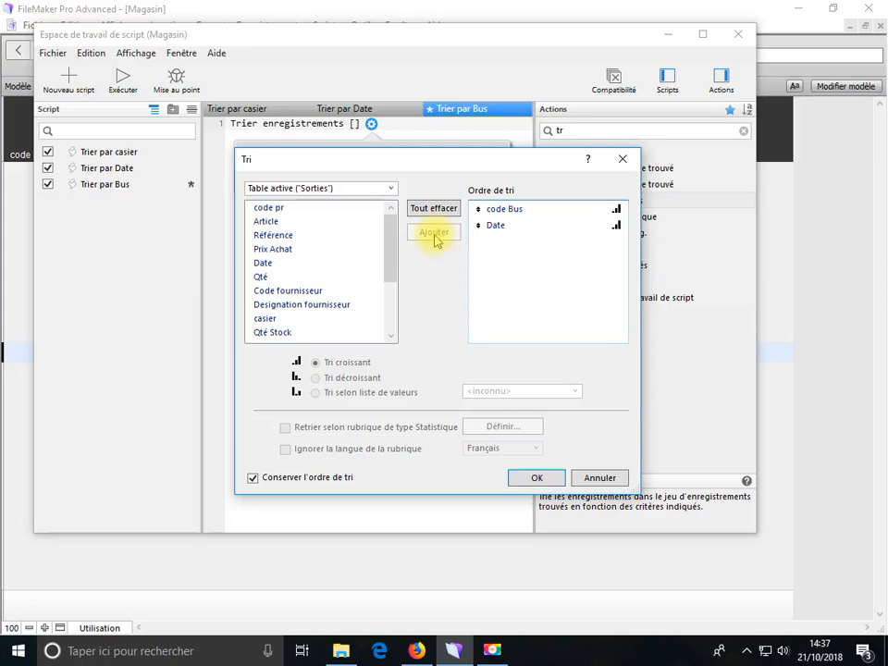
click(491, 228)
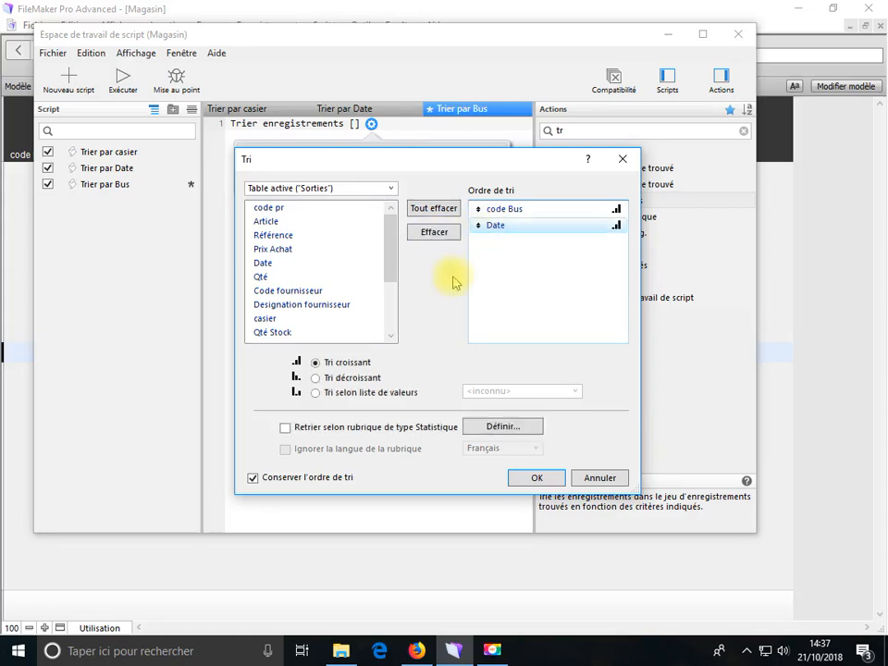
click(357, 379)
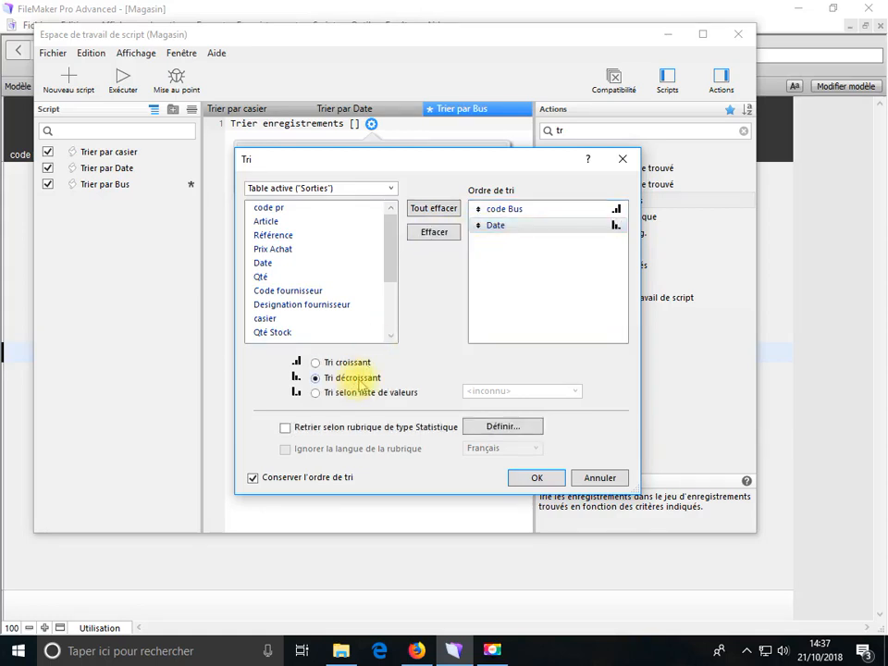
click(537, 480)
click(736, 37)
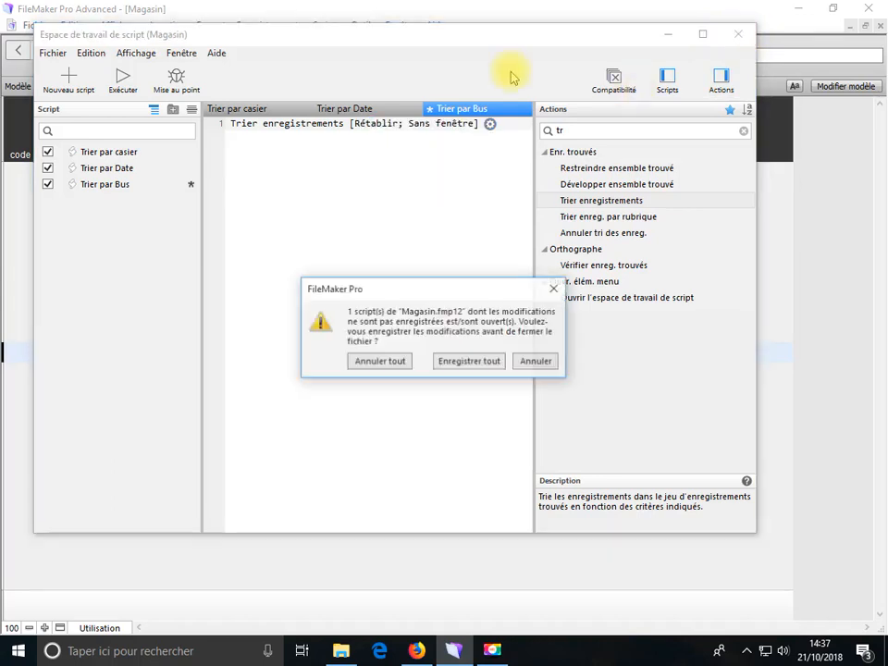
click(485, 362)
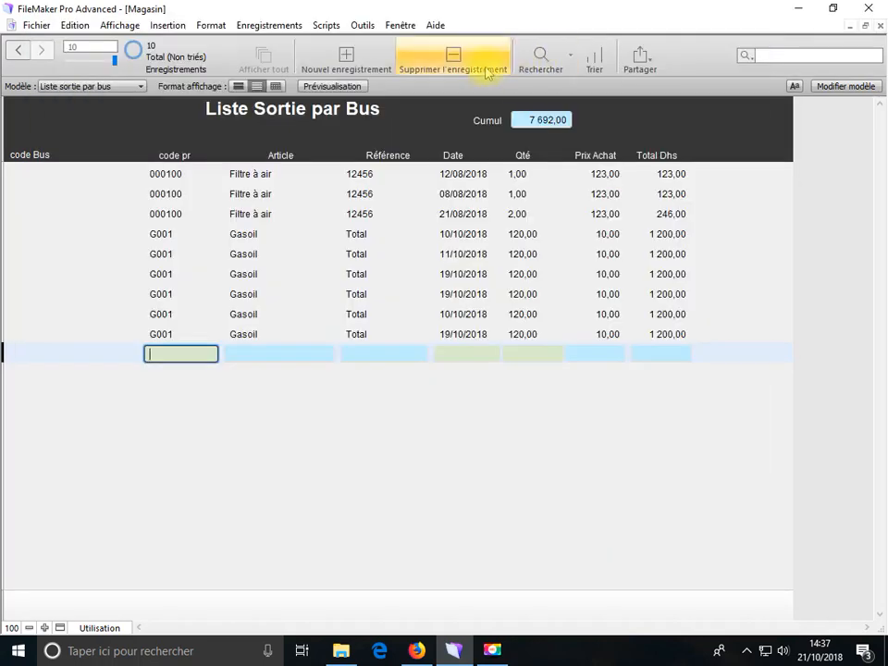
Show the text formatting bar (Barre de texte) and switch the list to Modèle mode
click(121, 24)
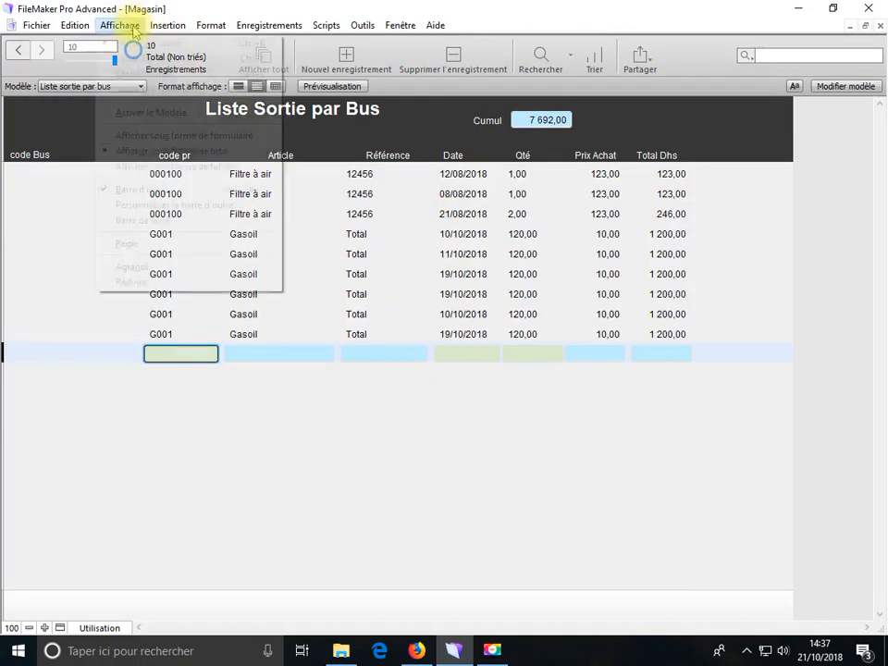
click(148, 222)
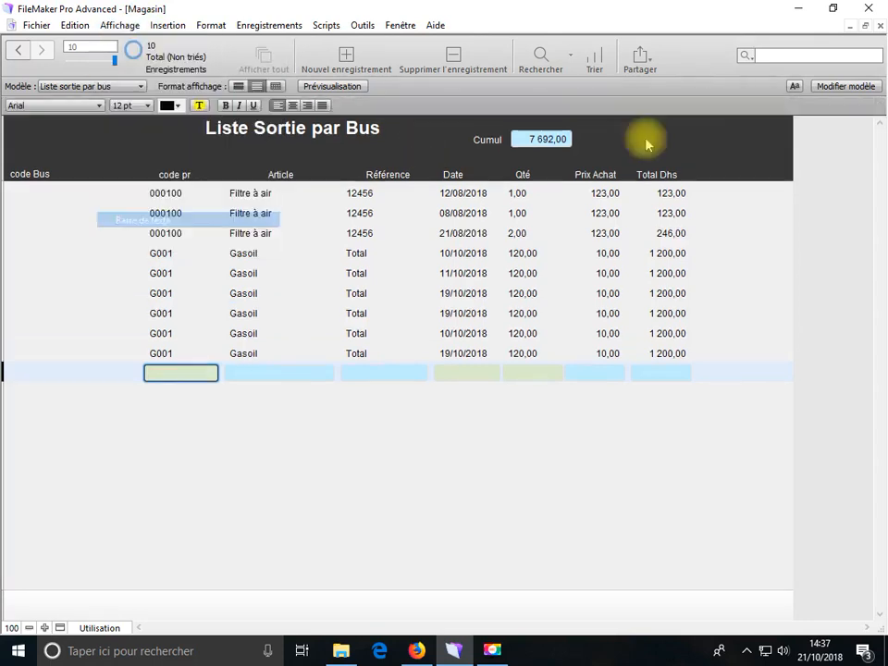
click(831, 86)
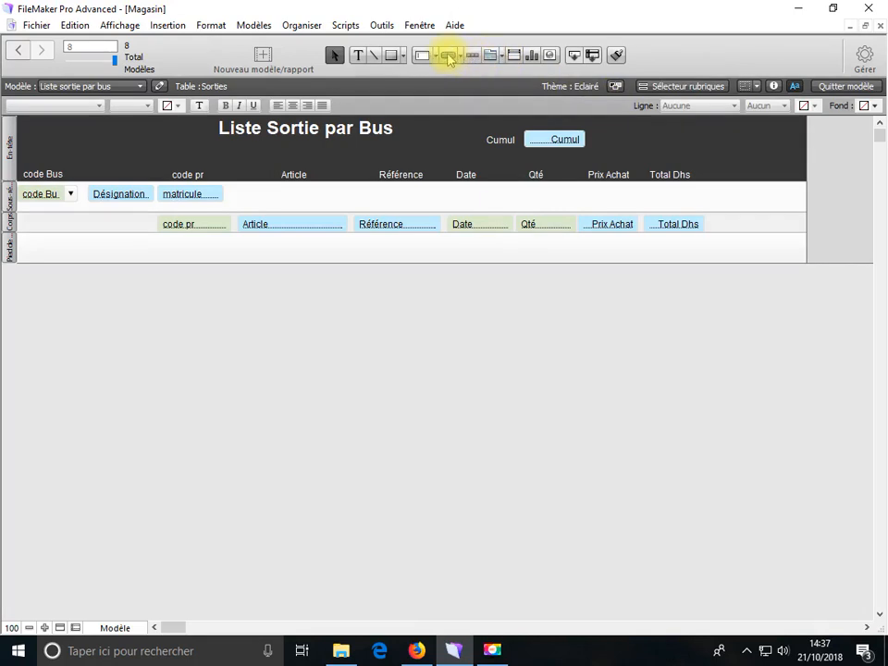
Draw a button labelled "Trier par Bus" in the header beside the Cumul field
click(454, 60)
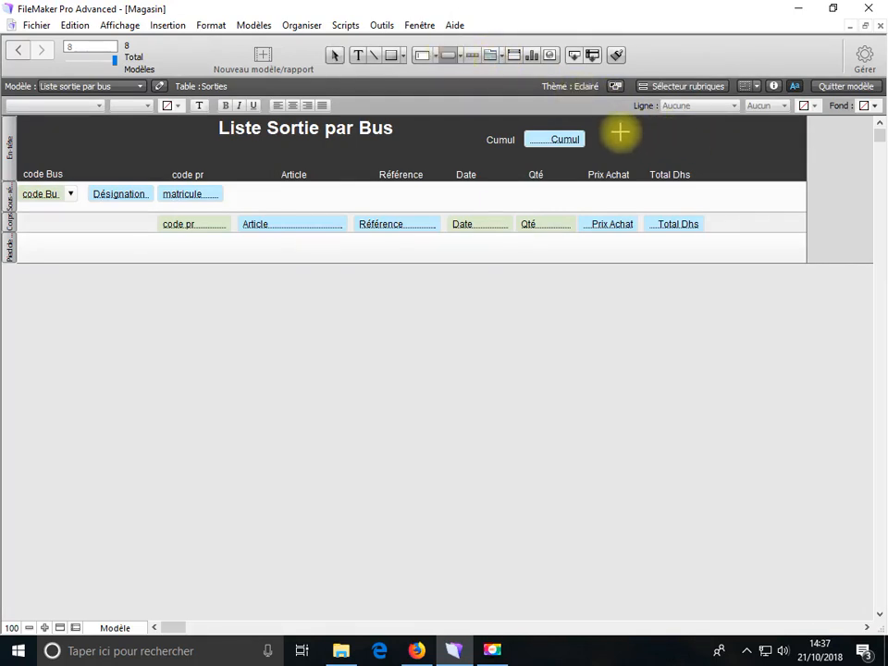
drag(620, 133, 692, 141)
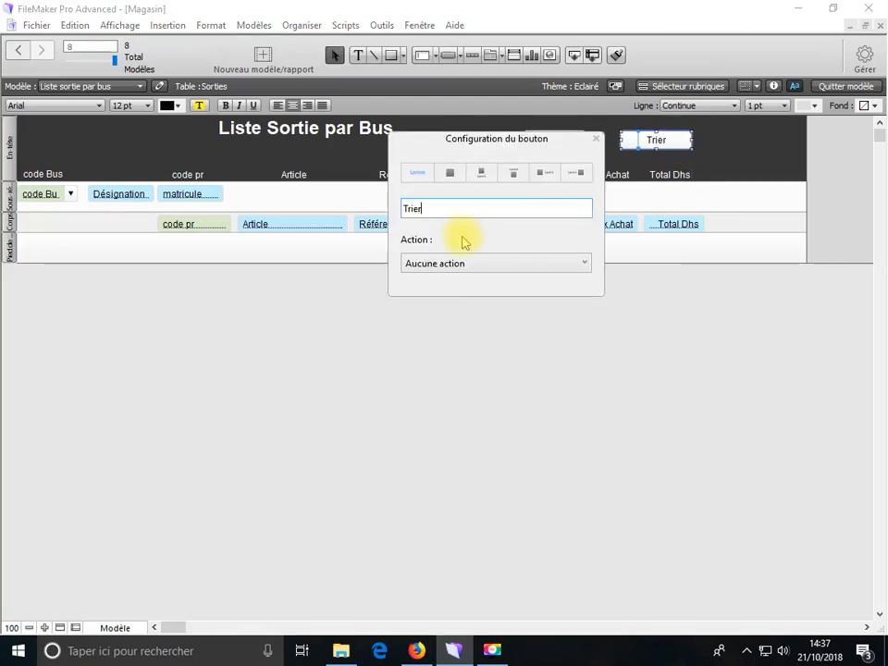
text(Trier par Bus)
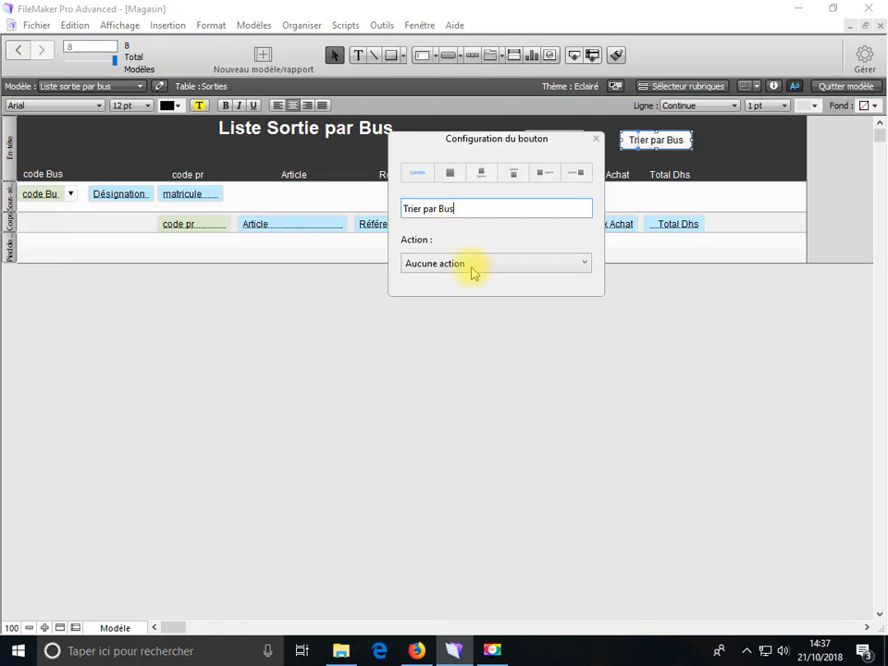
Set the Trier par Bus button's action to Exécuter script with the Trier par Bus script and close its configuration
click(474, 263)
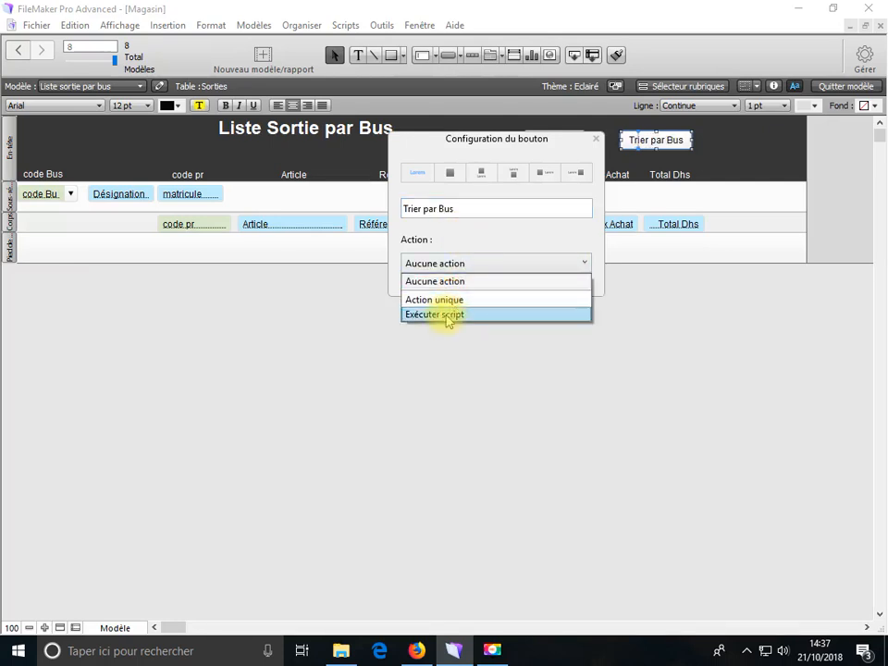
click(447, 317)
click(435, 344)
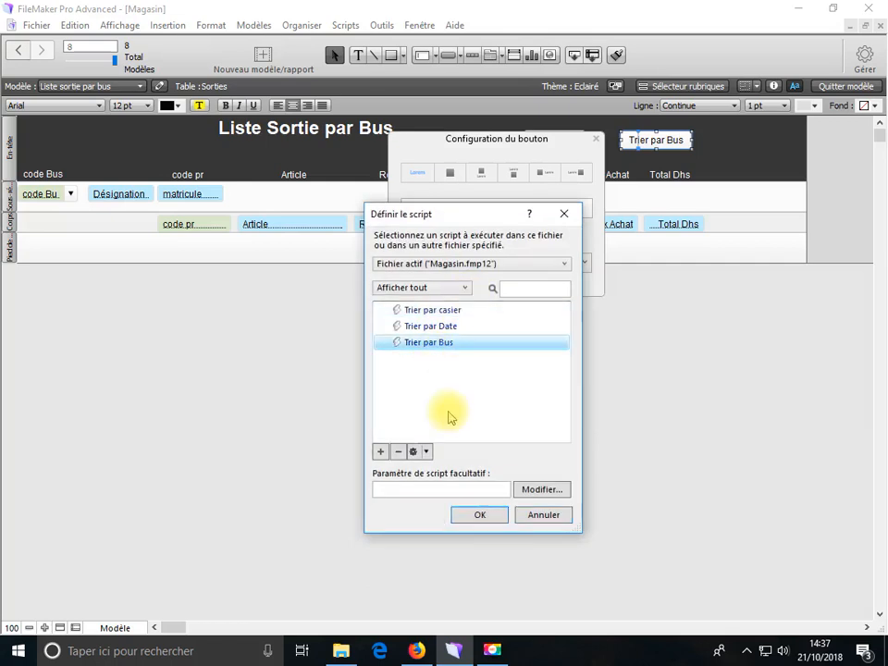
click(479, 516)
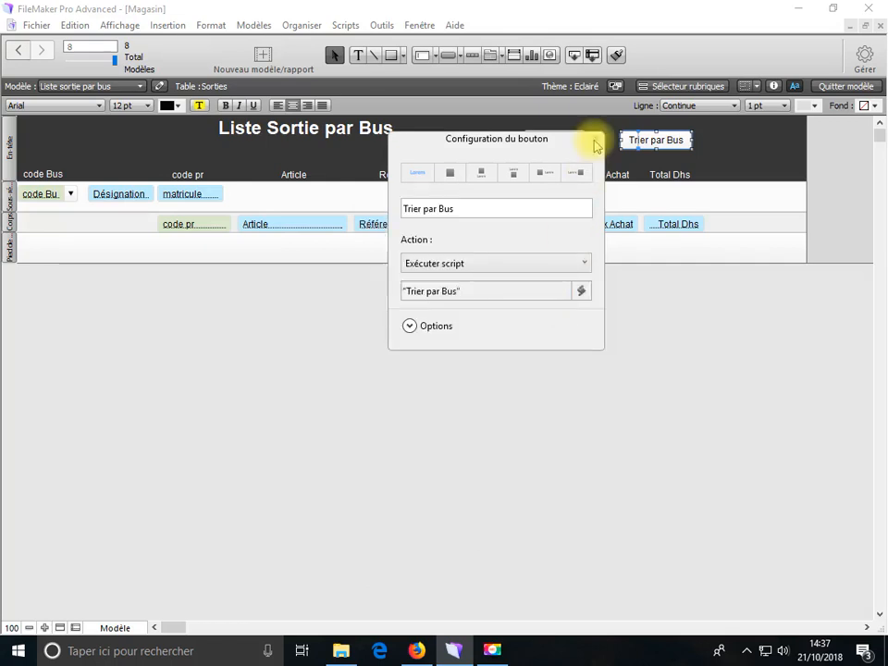
click(596, 139)
drag(595, 141, 580, 277)
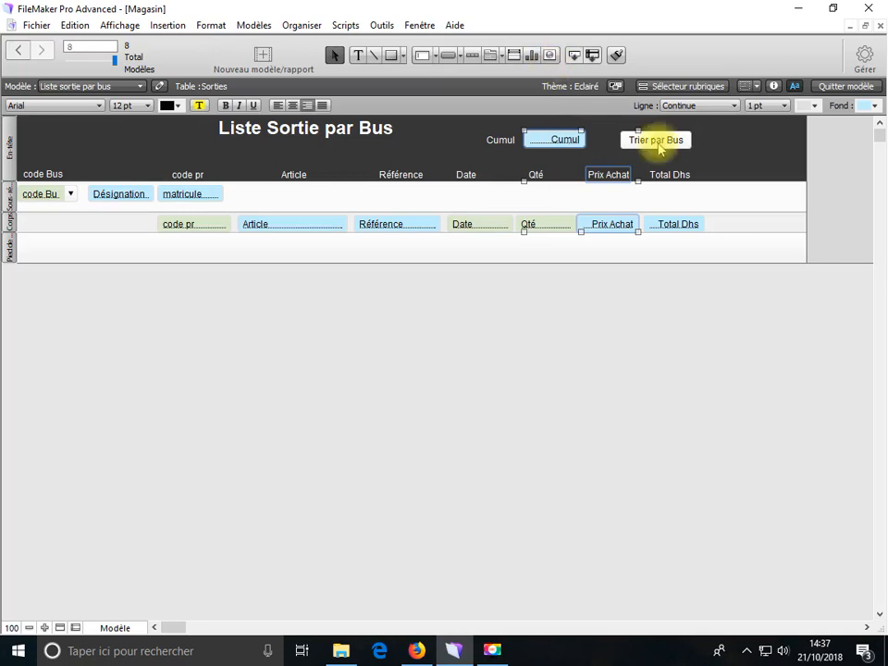
click(716, 145)
Draw a second button labelled "Retour" just below the Trier par Bus button
click(450, 55)
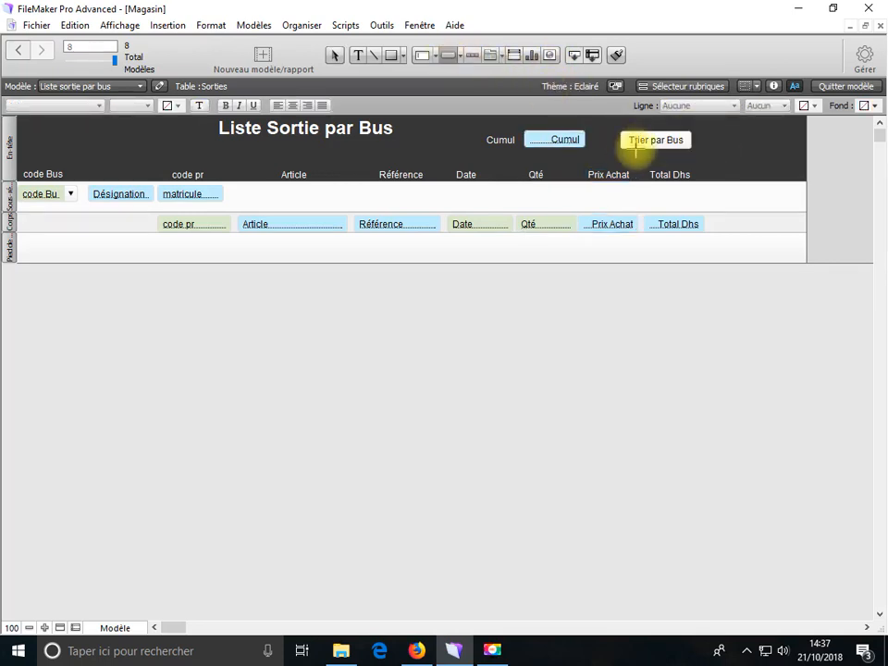
drag(628, 149, 688, 168)
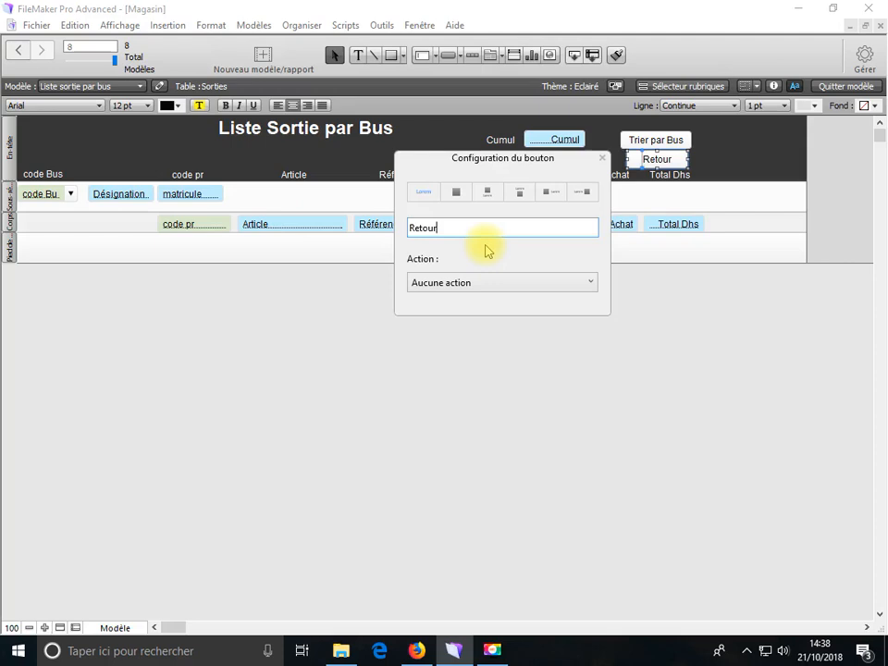
click(546, 349)
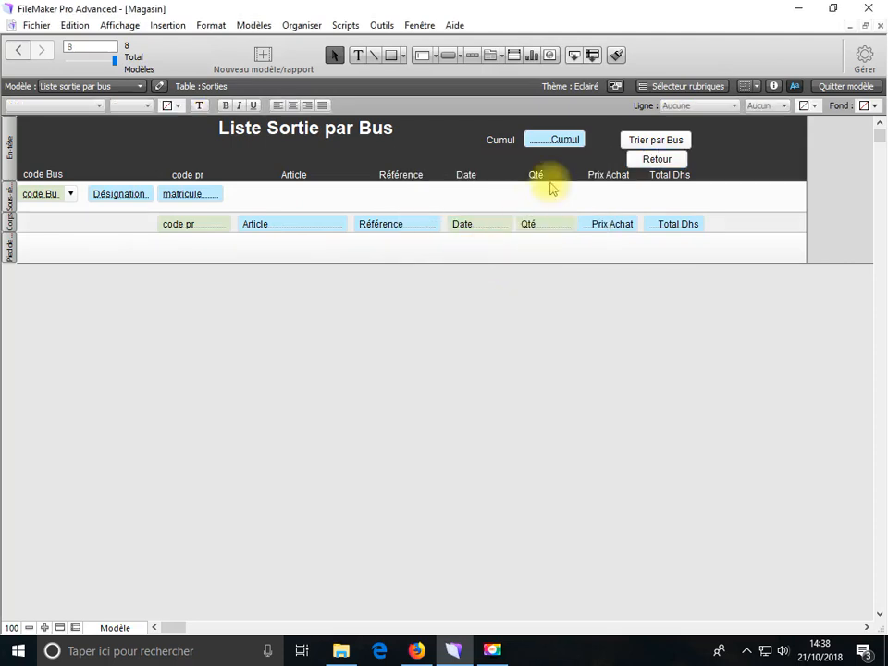
Assign the Retour button the single action Activer modèle with the Sorties layout as its target
double_click(645, 162)
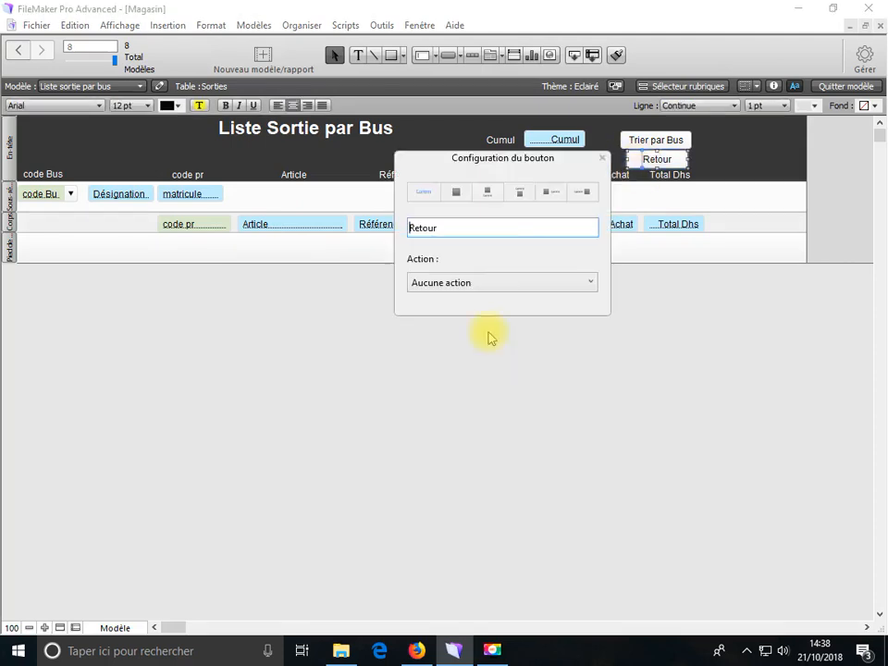
click(481, 284)
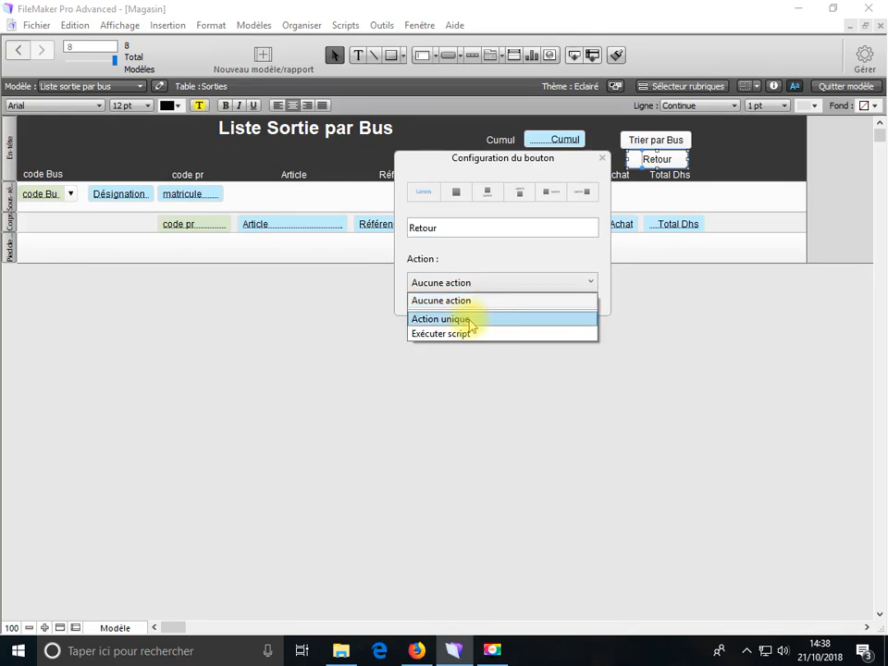
click(470, 320)
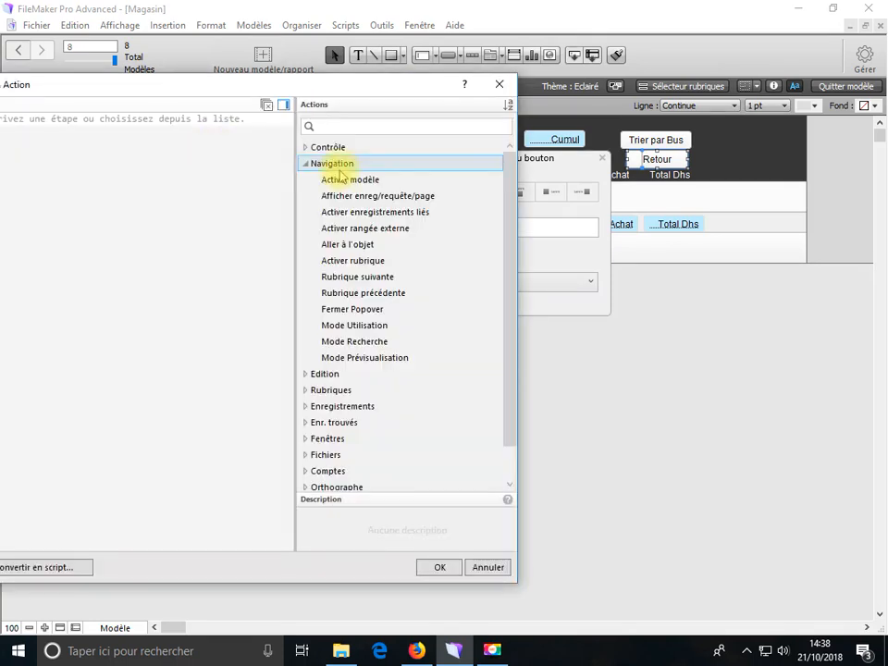
double_click(342, 179)
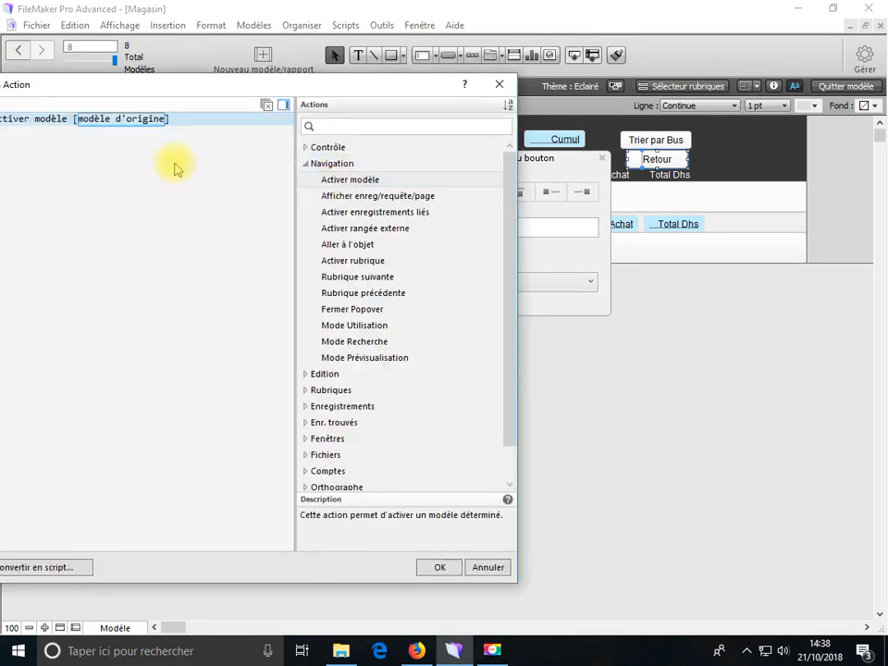
click(132, 121)
click(117, 142)
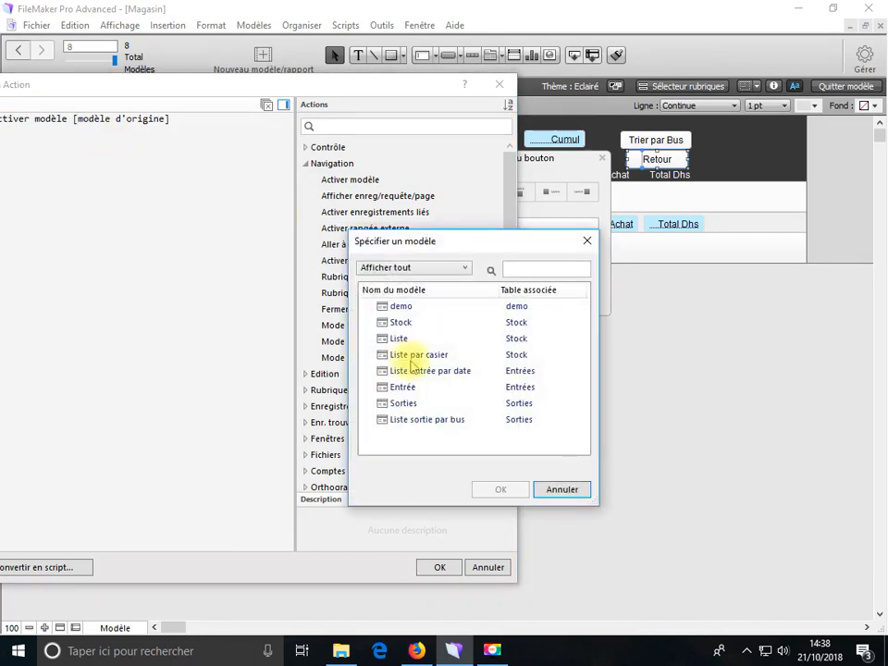
click(414, 404)
click(503, 490)
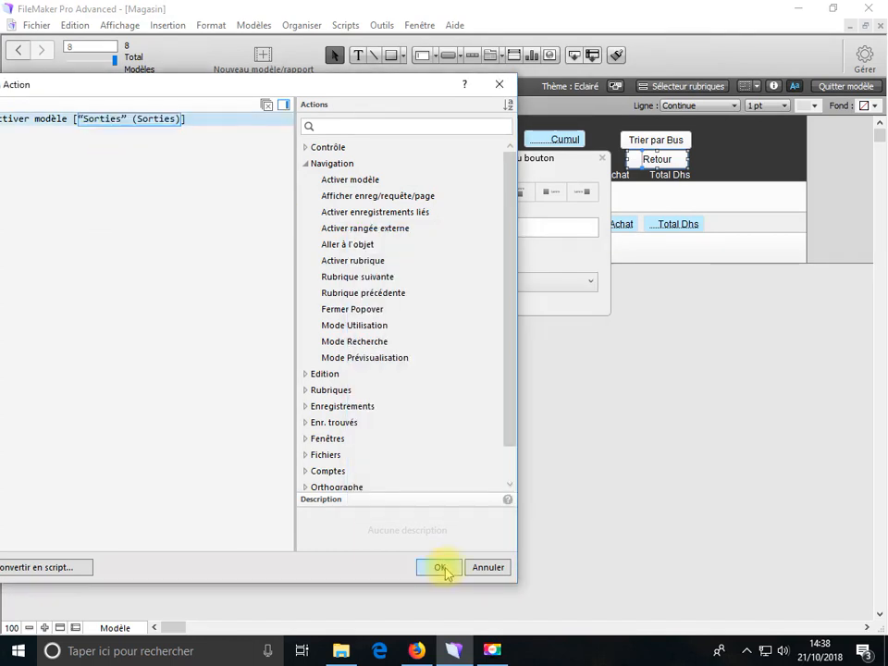
click(442, 569)
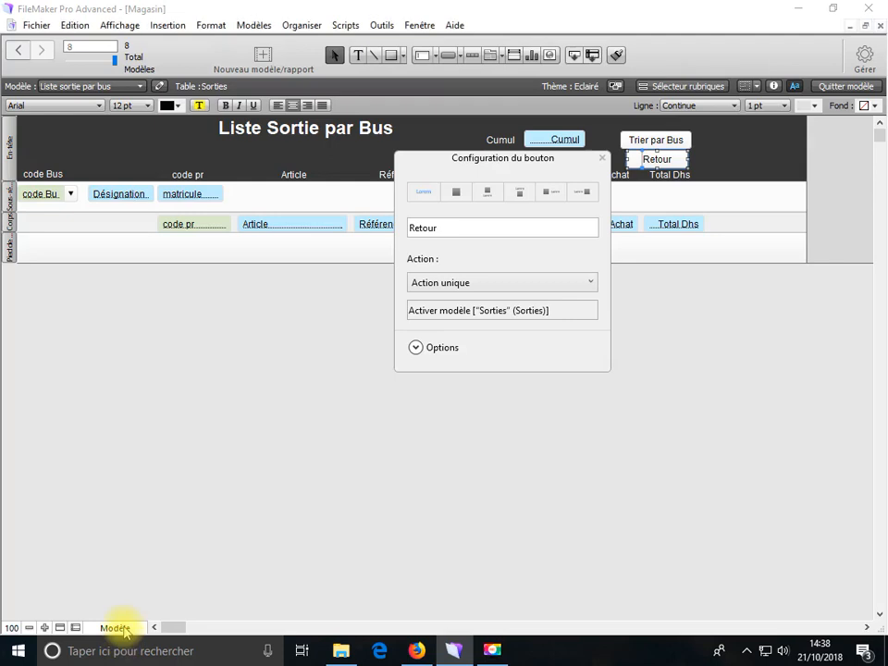
Switch to Utilisation mode, saving the layout changes, and sort the records with the Trier par Bus button
click(120, 629)
click(127, 579)
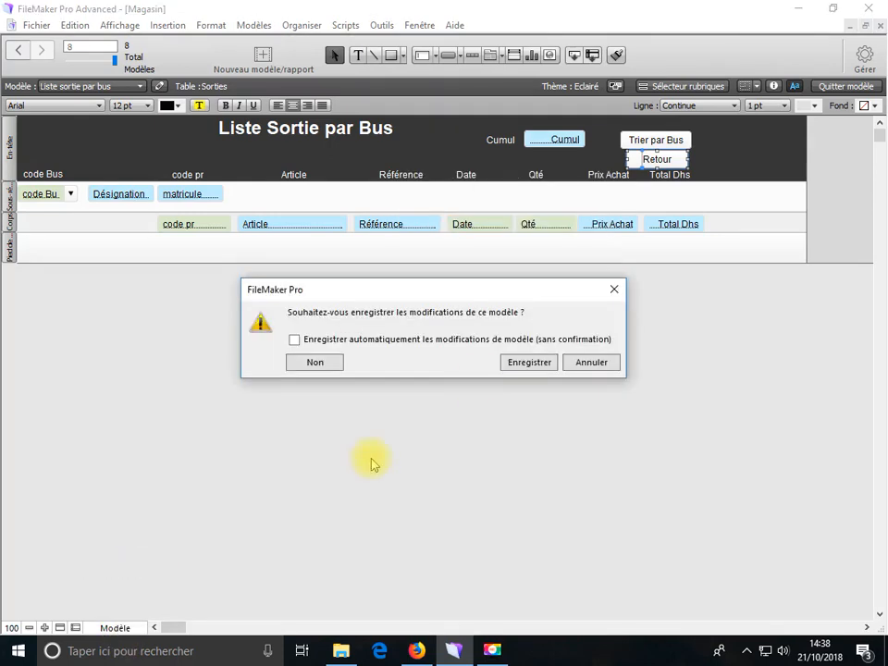
click(548, 363)
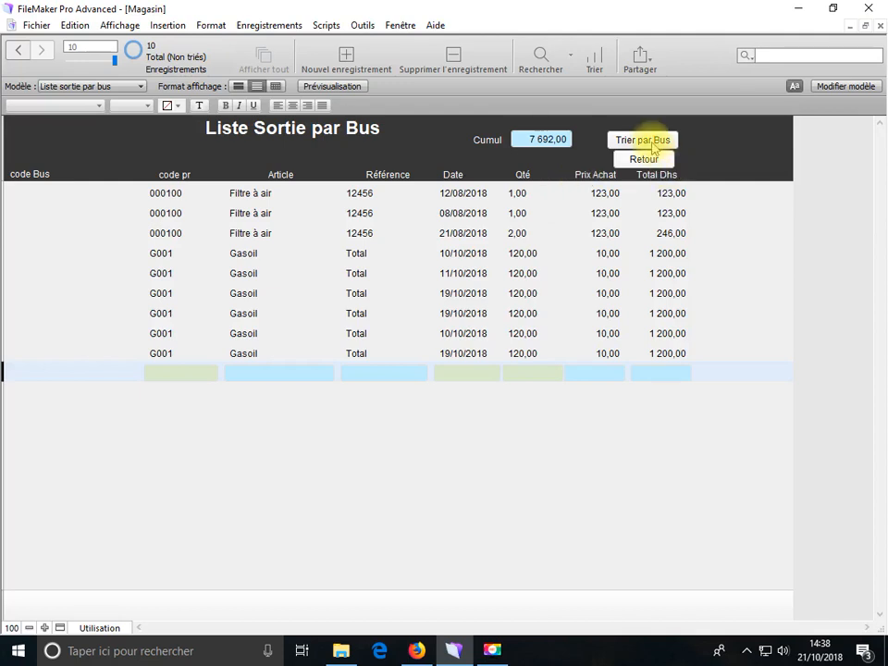
click(653, 140)
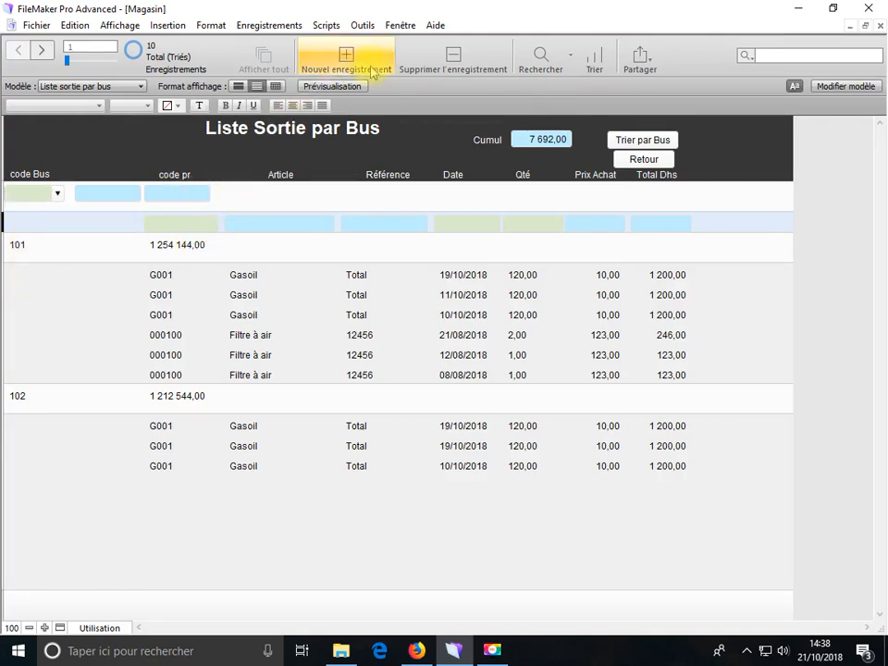
Delete the empty record above the bus 101 group
click(421, 73)
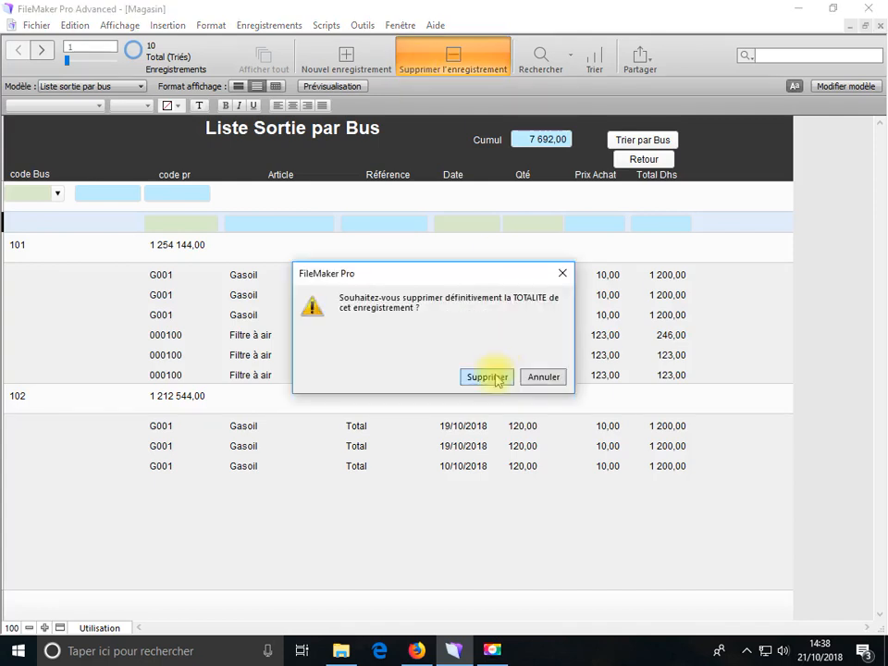
click(488, 378)
click(50, 263)
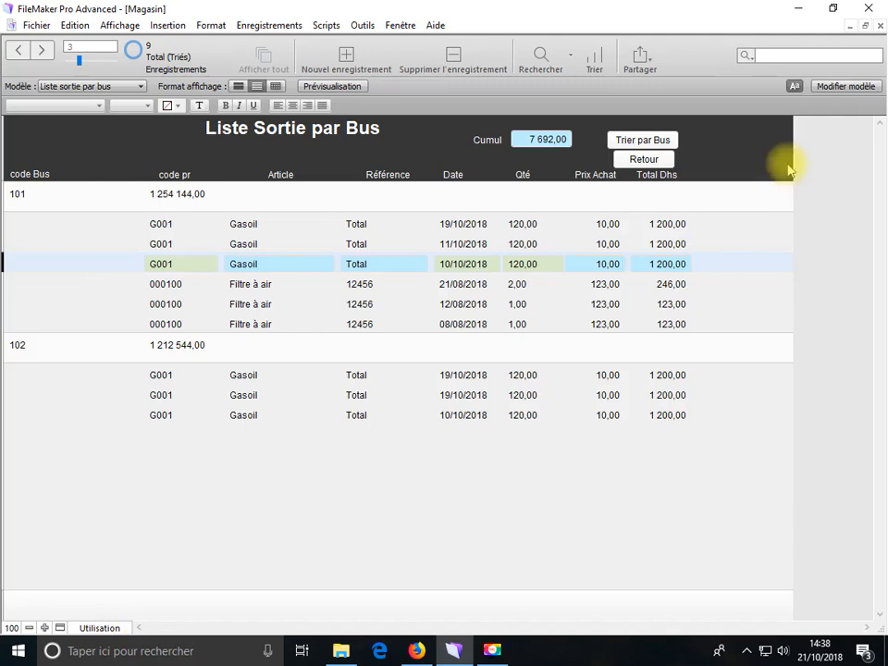
In Modèle mode, highlight the code Bus, Désignation and matricule fields in yellow and reduce the height of their sub-summary part
click(832, 87)
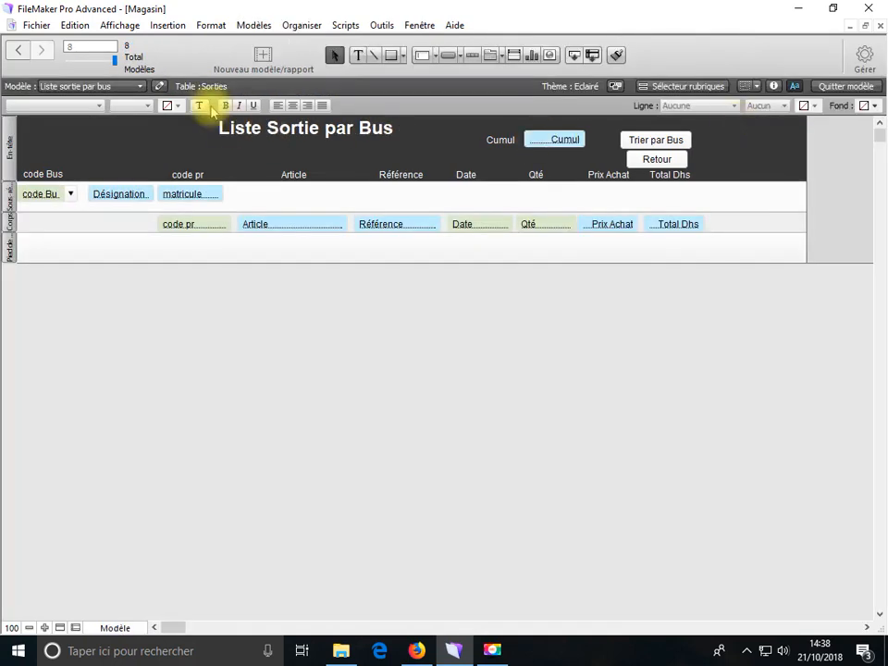
click(58, 195)
click(95, 196)
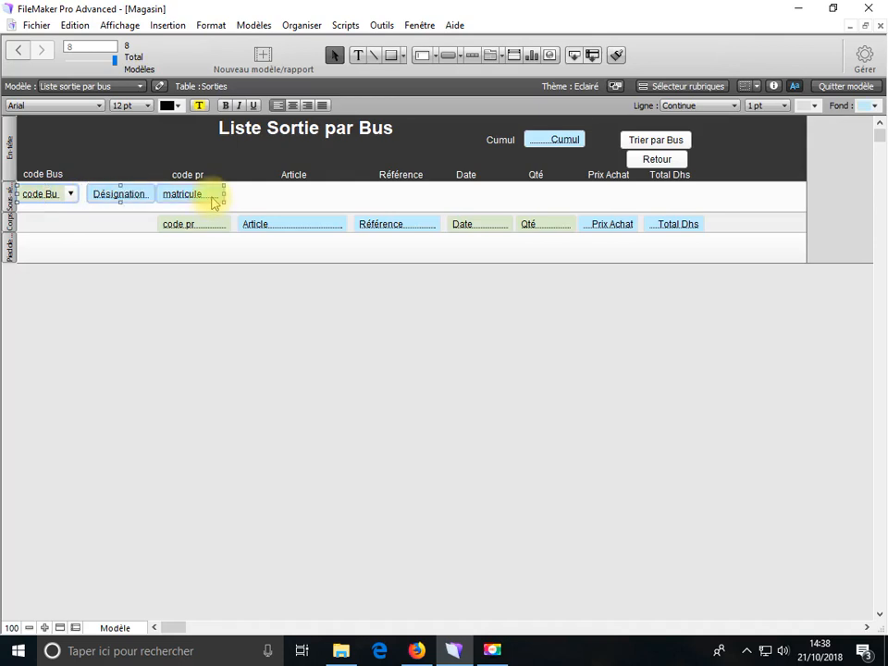
click(198, 105)
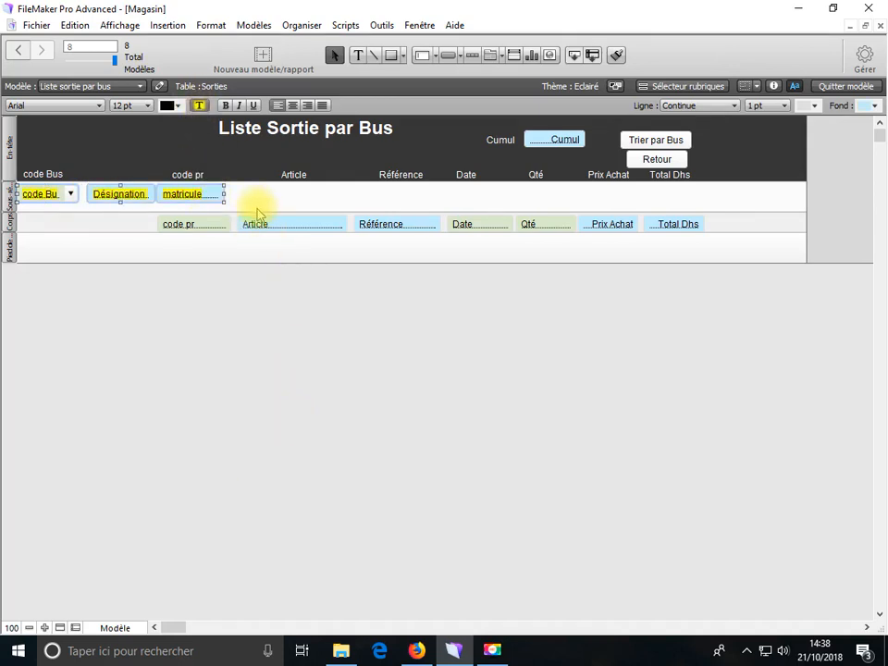
drag(257, 211, 256, 202)
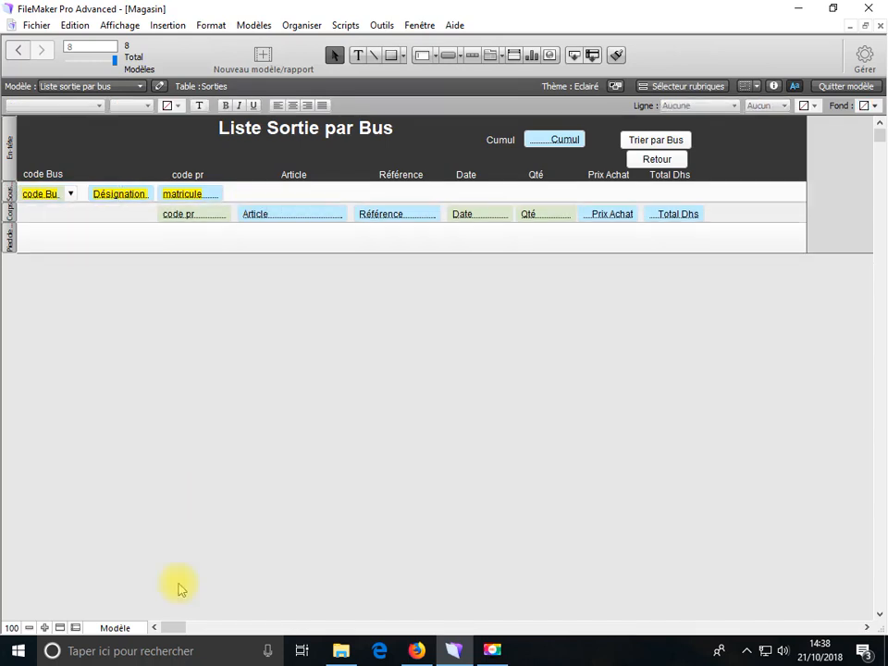
Save the layout modifications and return to Utilisation mode
click(136, 629)
click(128, 563)
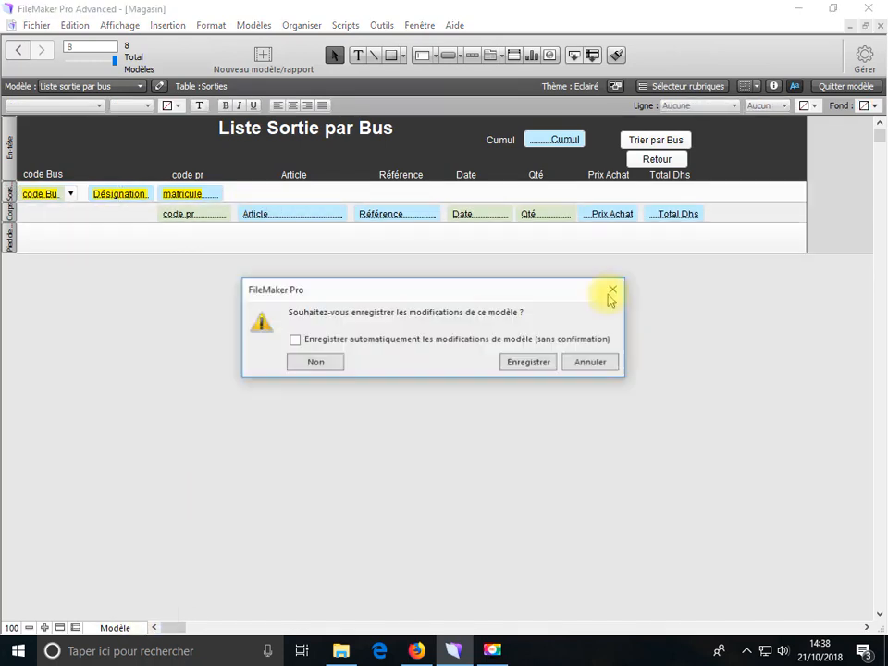
click(544, 366)
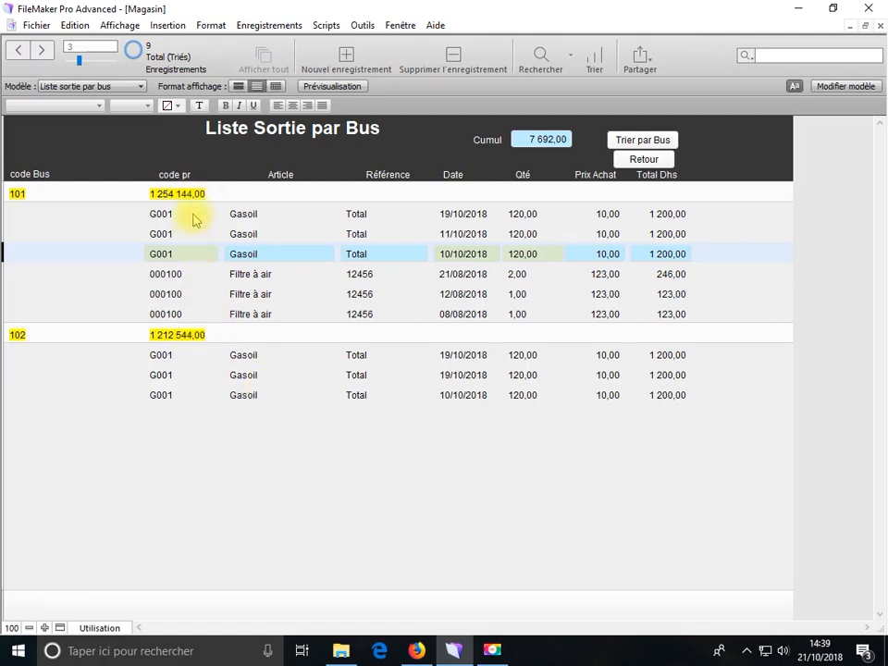
In Modèle mode, set the data format of the matricule field in the sub-summary part to Tel que saisi
click(112, 631)
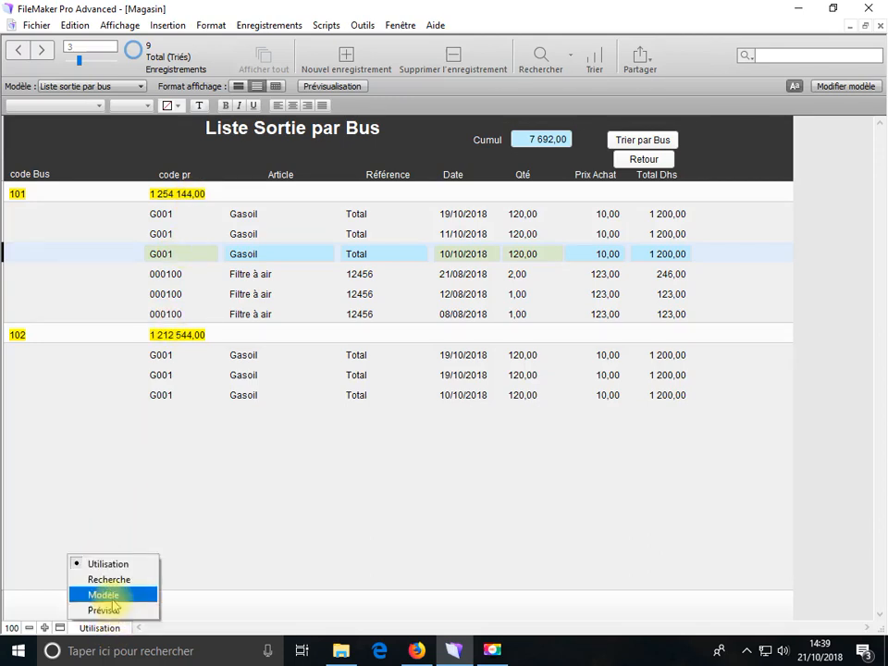
click(104, 594)
double_click(178, 195)
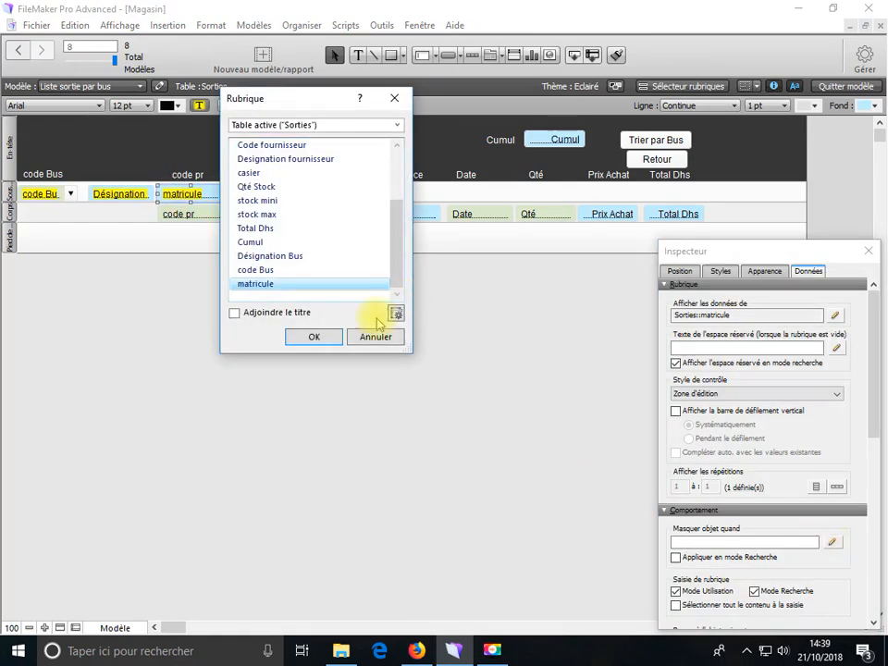
click(366, 338)
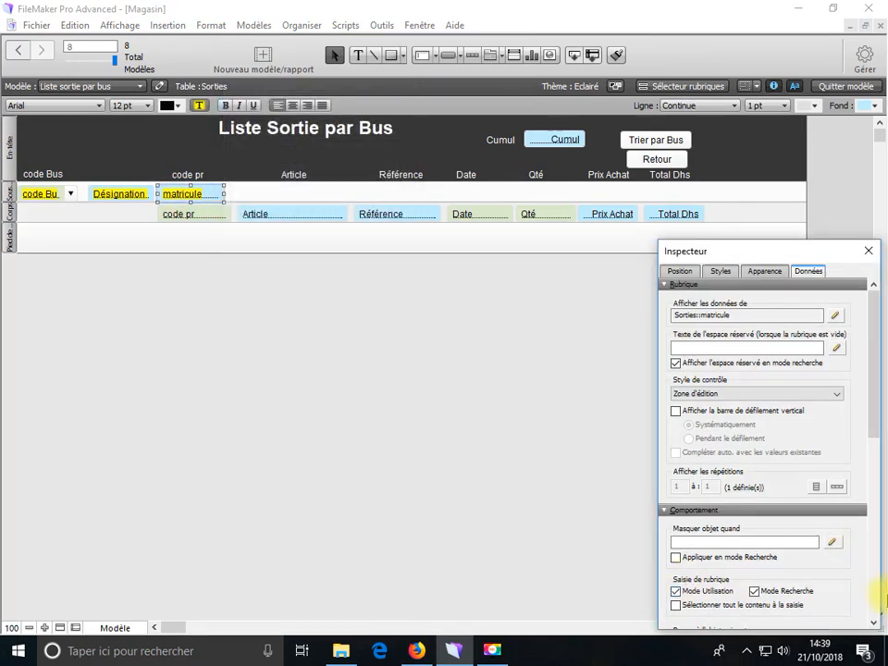
scroll(866, 597, down, 10)
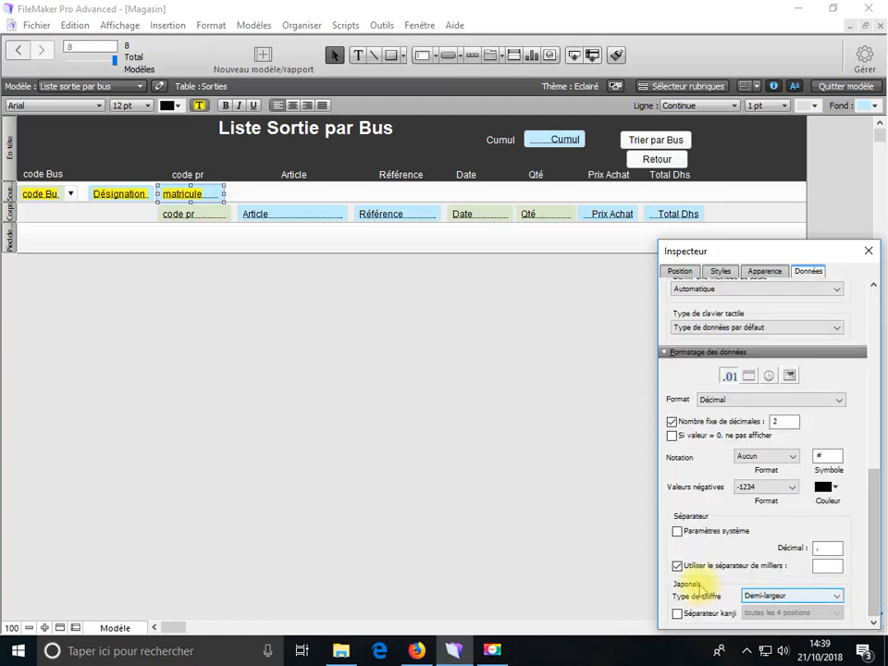
click(709, 402)
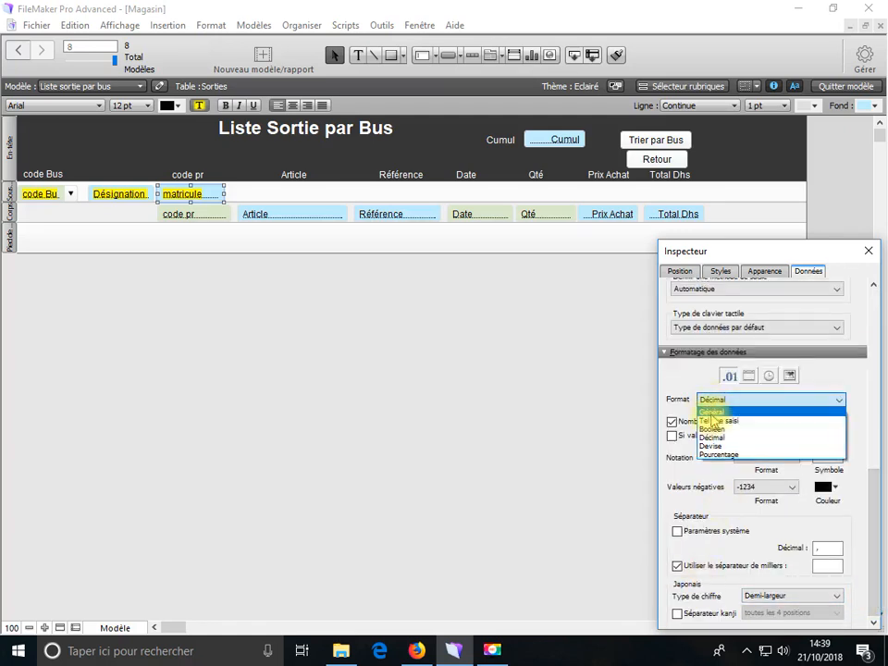
click(720, 421)
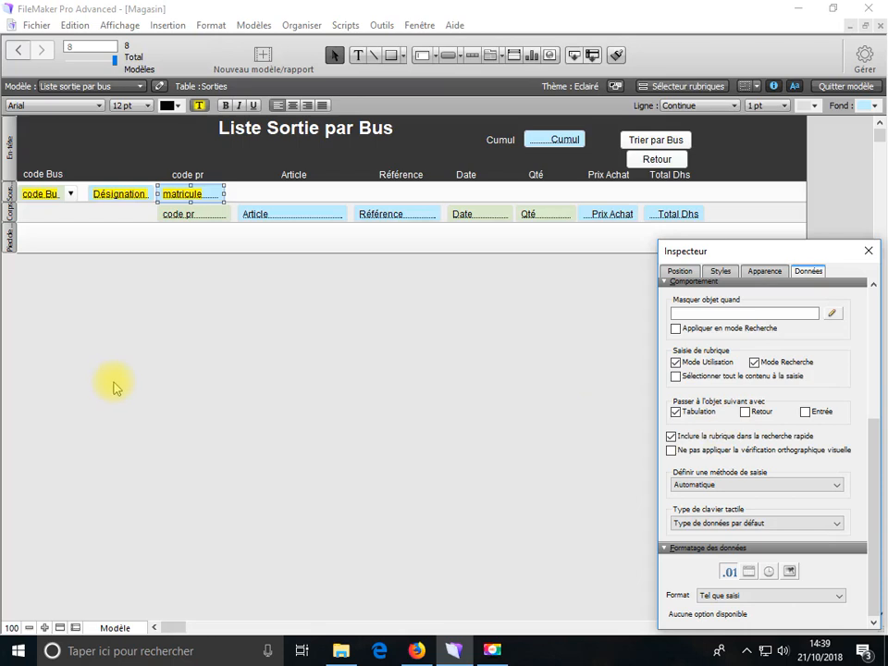
click(35, 174)
click(36, 25)
mouse_move(125, 167)
click(285, 168)
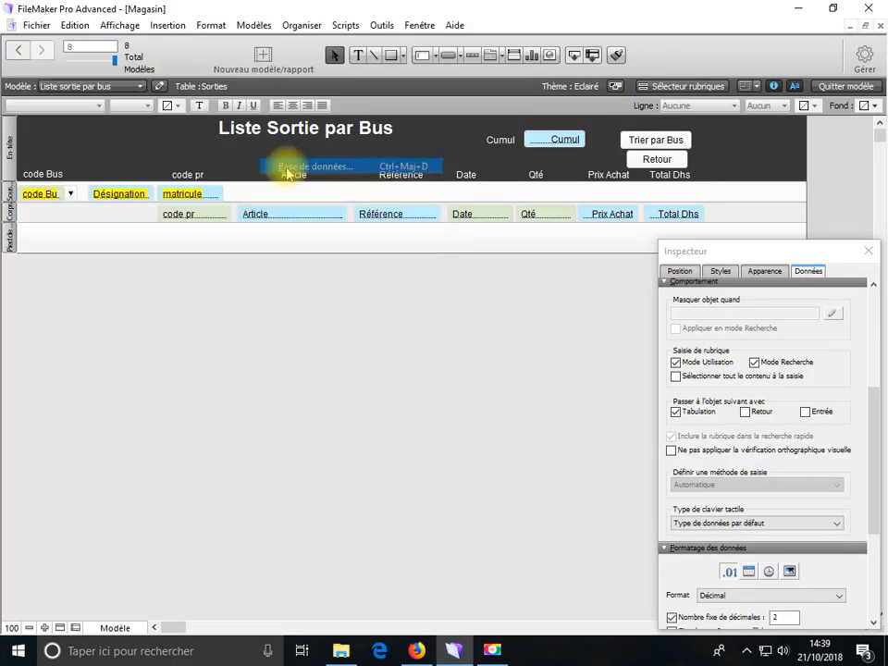
scroll(113, 444, down, 1)
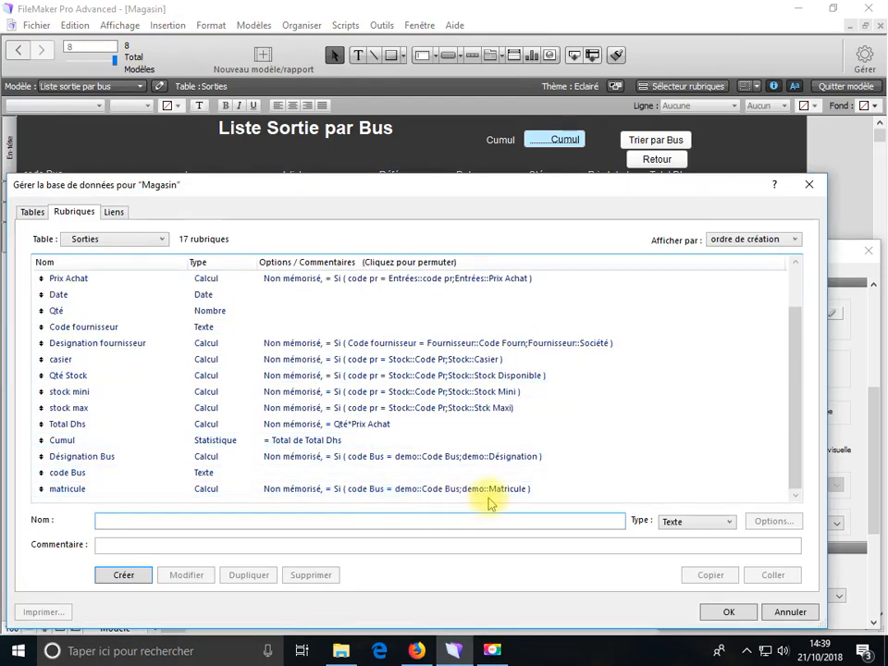
click(727, 614)
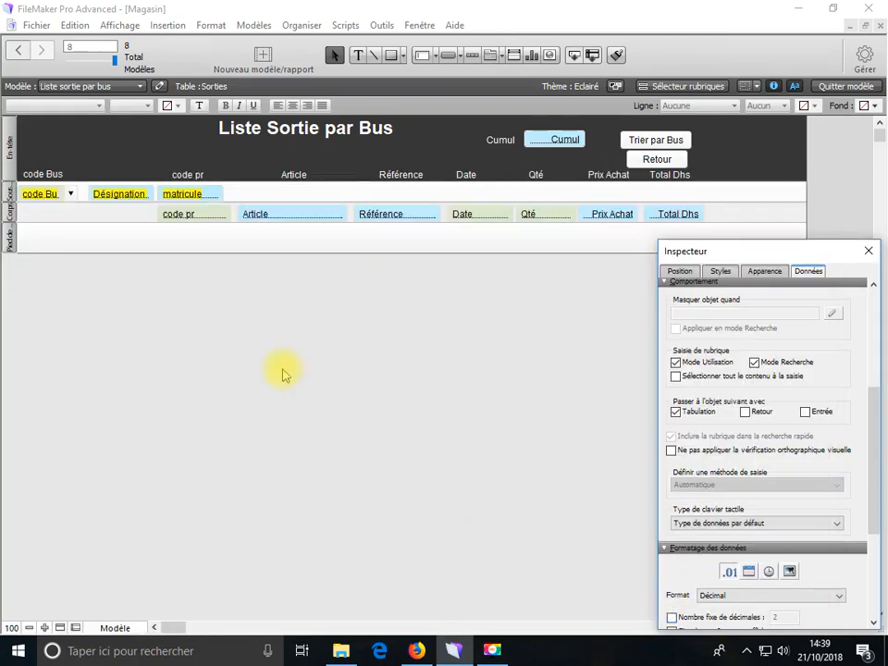
In the database definition, change the result type of the matricule calculation in the Sorties table to Texte
click(32, 26)
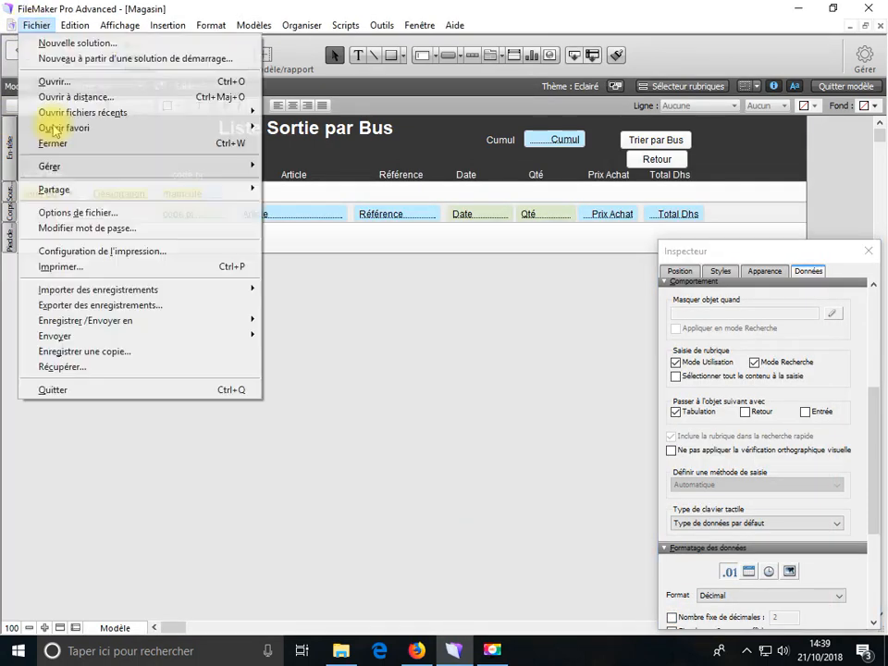
mouse_move(216, 181)
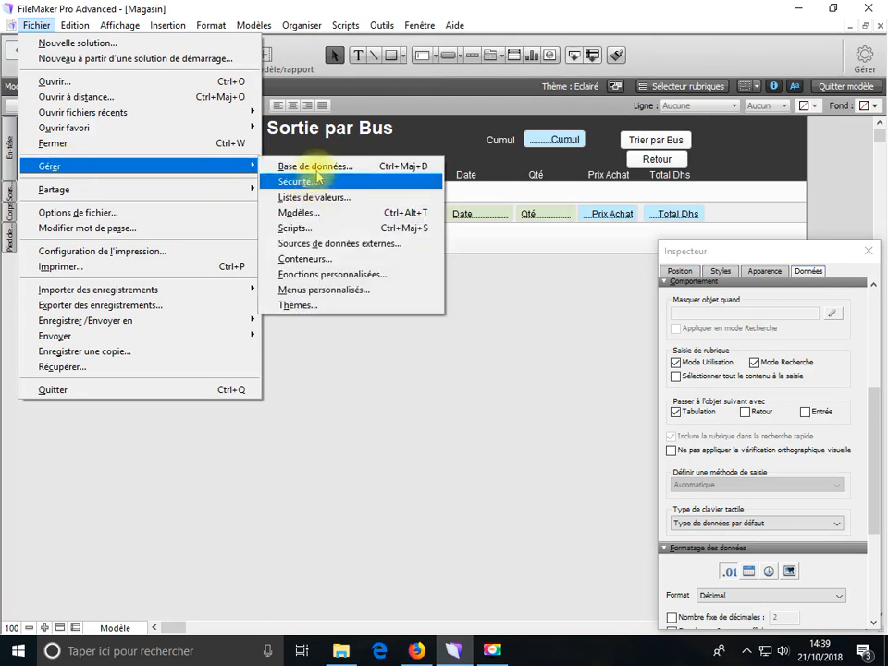
click(308, 446)
key(ctrl+shift+d)
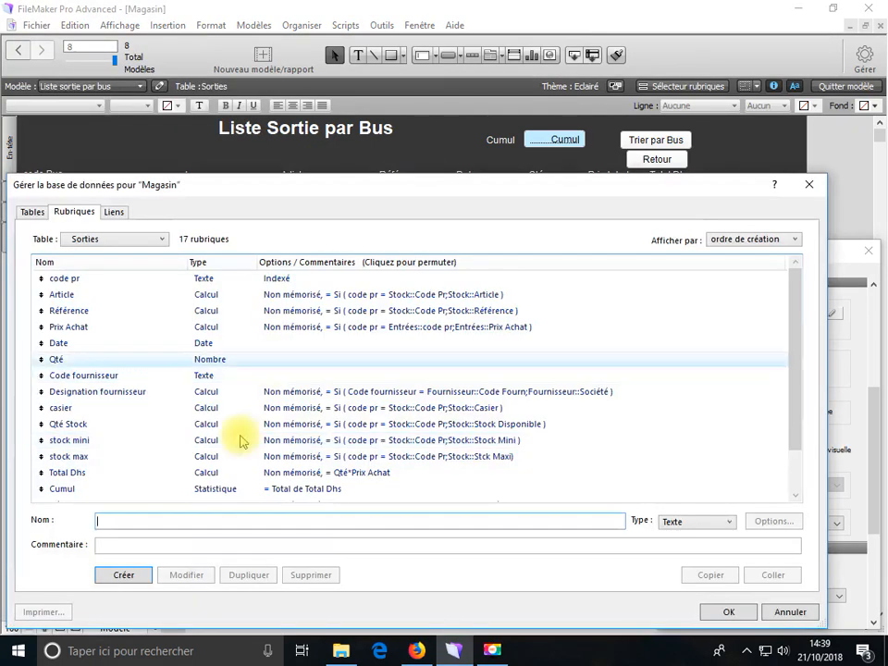
scroll(194, 486, down, 2)
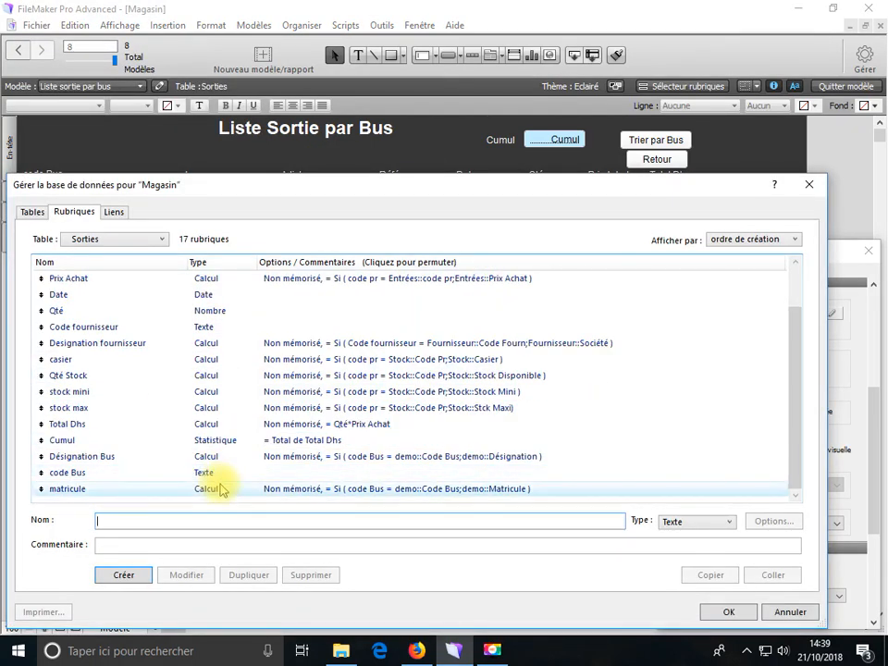
double_click(219, 485)
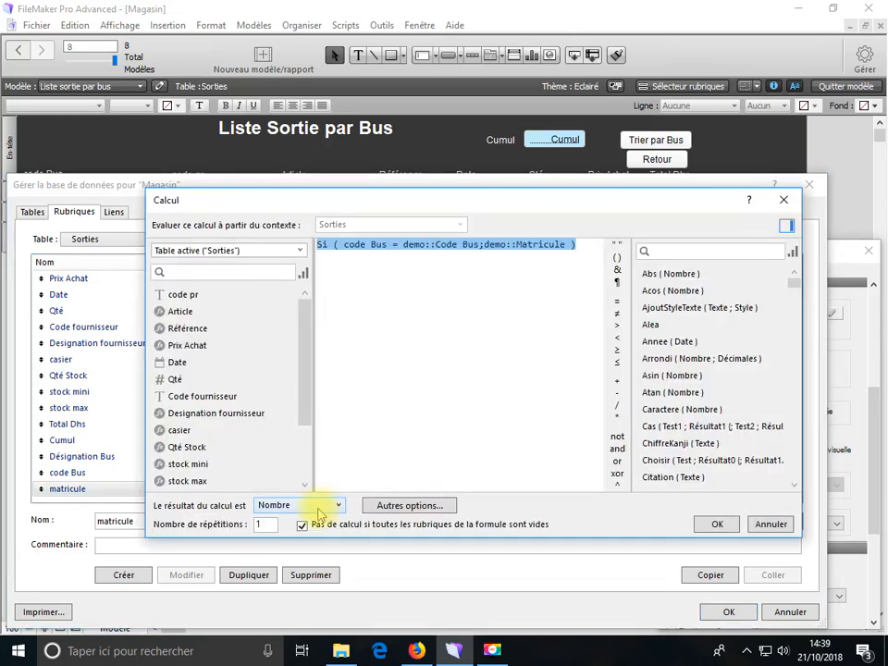
click(320, 514)
click(278, 516)
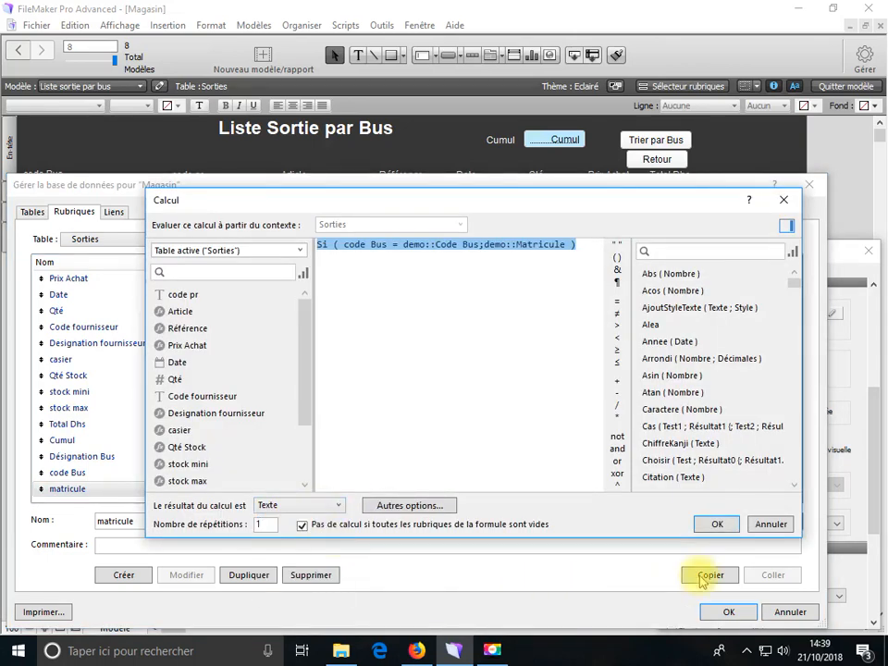
click(718, 525)
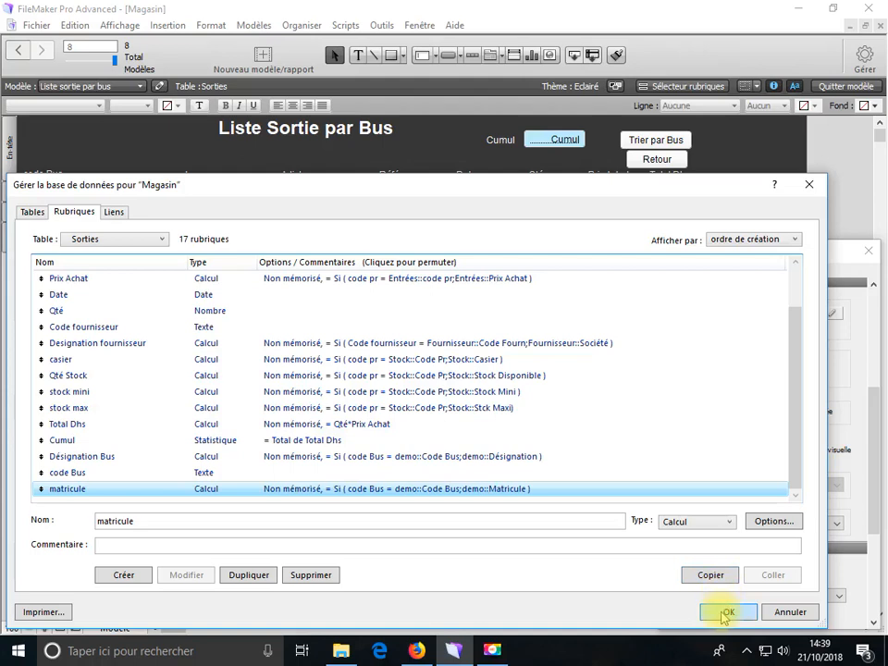
click(725, 613)
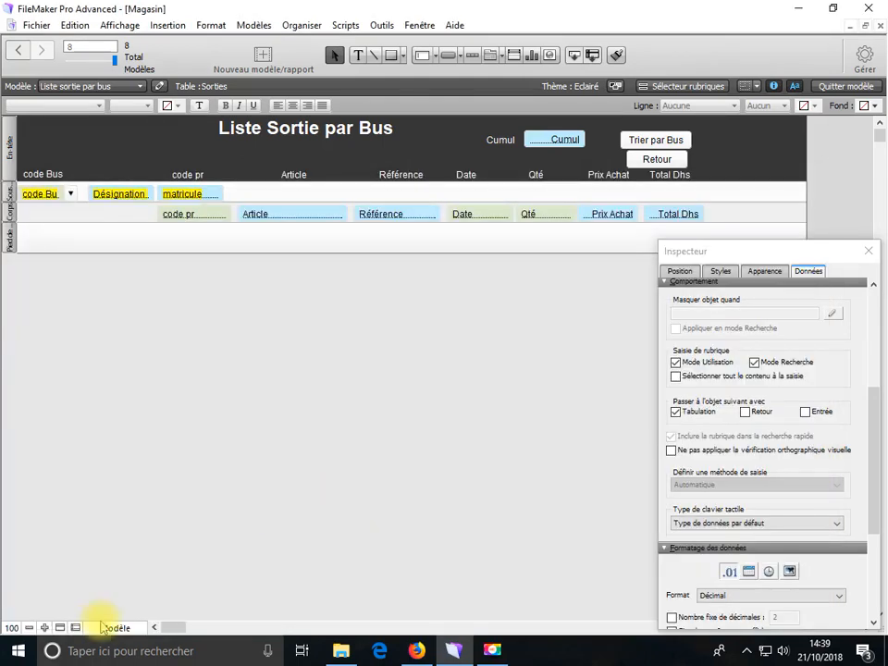
Switch to Utilisation mode and save the modifications made to the layout
click(104, 625)
click(127, 558)
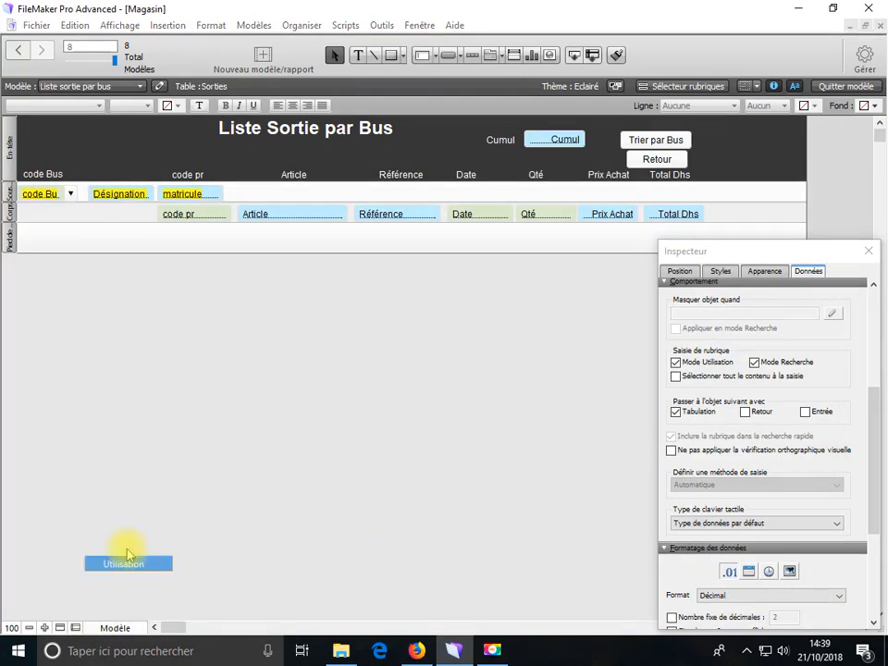
click(519, 363)
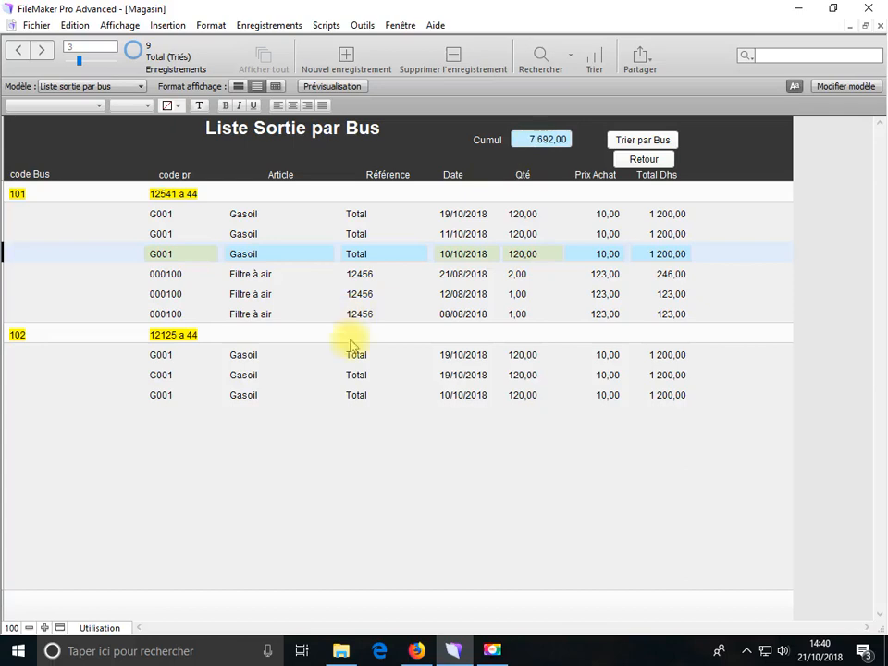
In Modèle mode, move the Cumul label and field from the header to the sub-summary part beside matricule, highlighting both in yellow
click(109, 627)
click(103, 595)
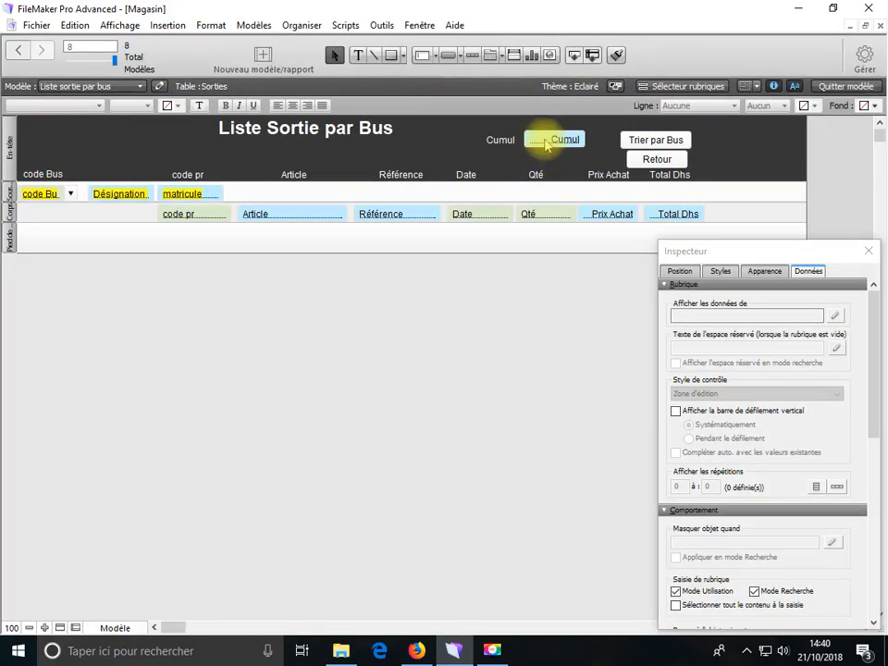
click(548, 140)
shift+click(505, 140)
drag(553, 140, 301, 193)
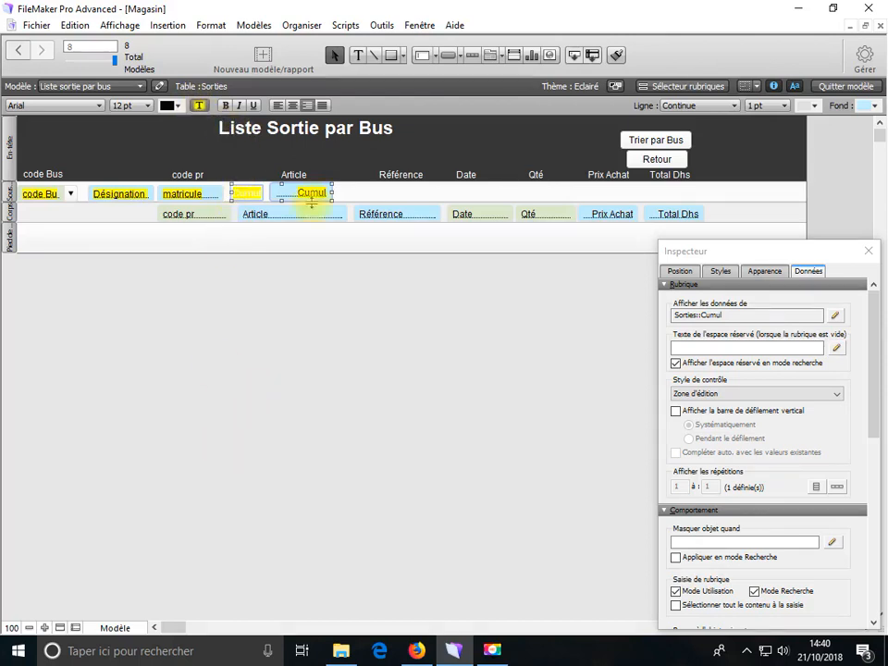
click(407, 151)
Set the text colour of the Cumul label in the sub-summary part to black
click(247, 192)
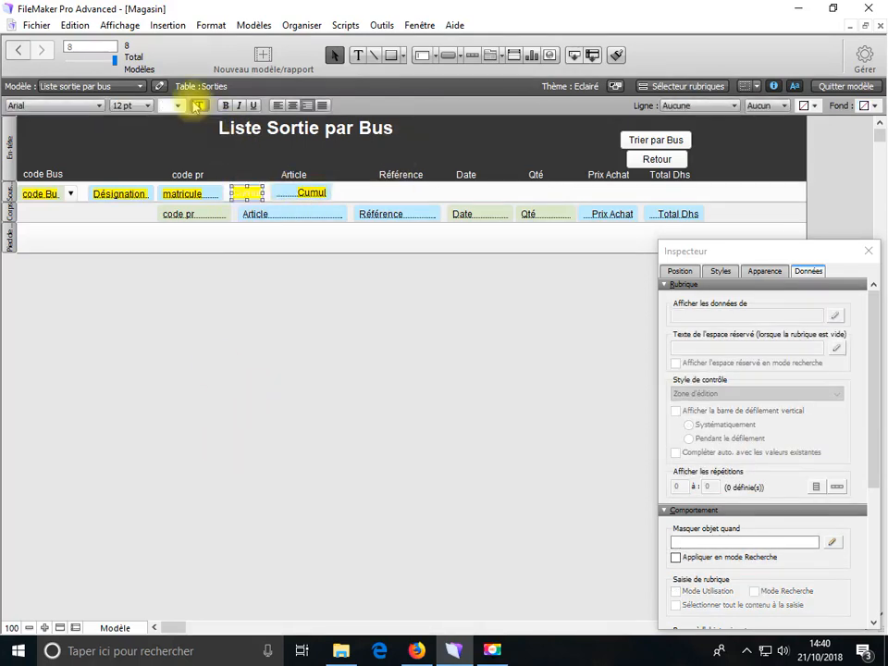
click(150, 107)
click(180, 106)
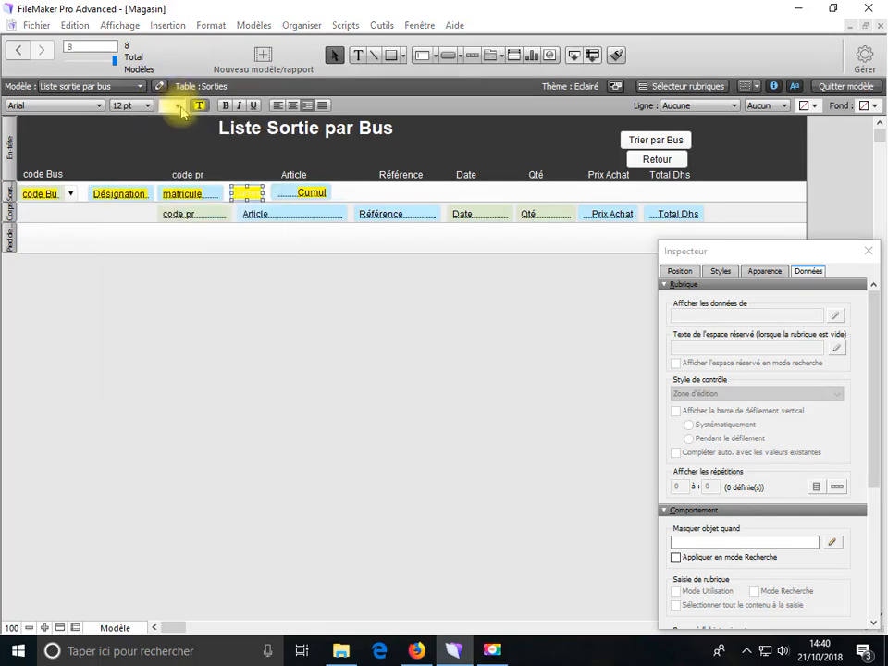
click(178, 105)
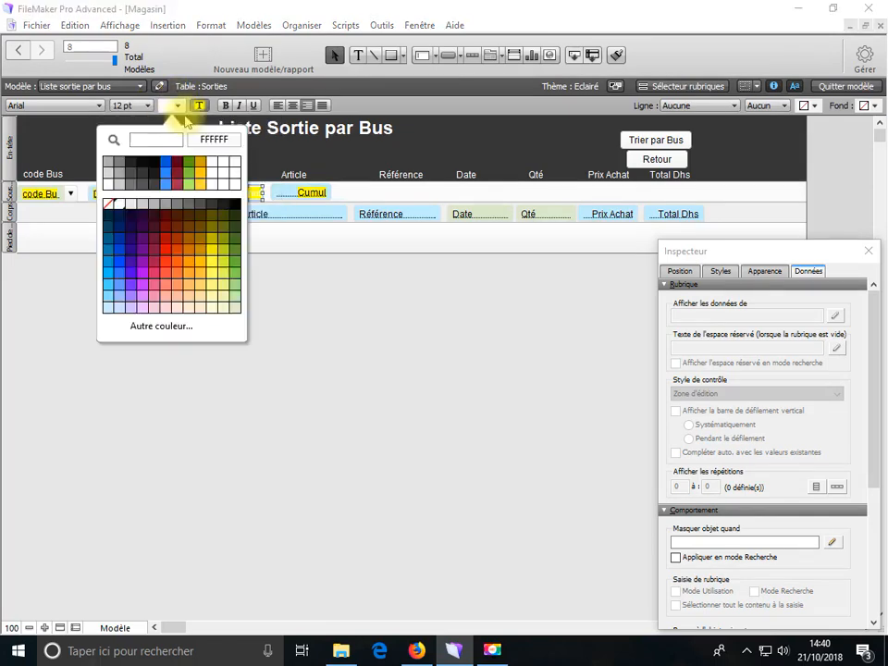
click(154, 165)
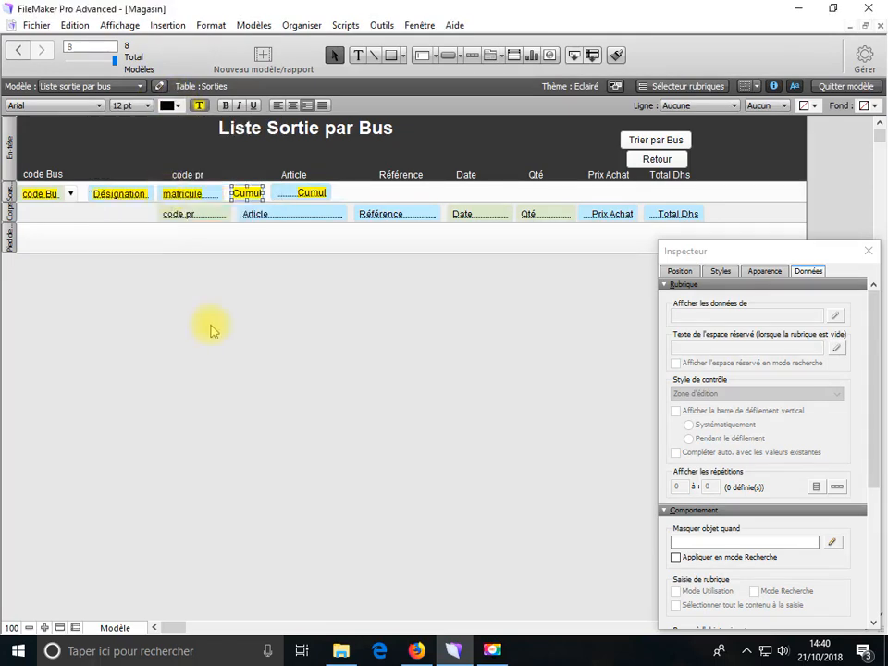
click(238, 408)
Save the layout changes, return to Utilisation mode, and select the first Gasoil record of bus 101 and of bus 102
click(126, 633)
click(128, 563)
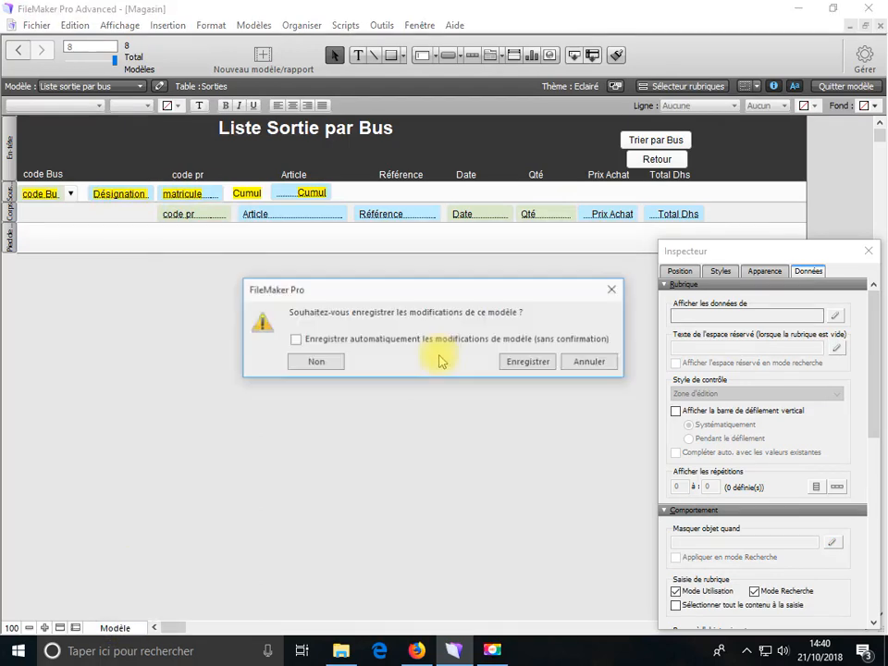
click(535, 368)
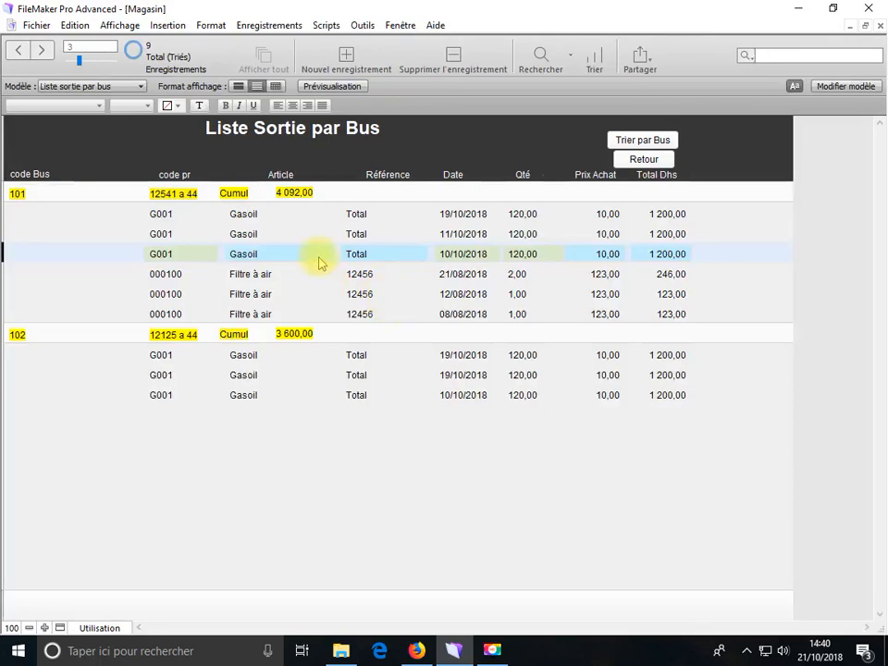
click(305, 212)
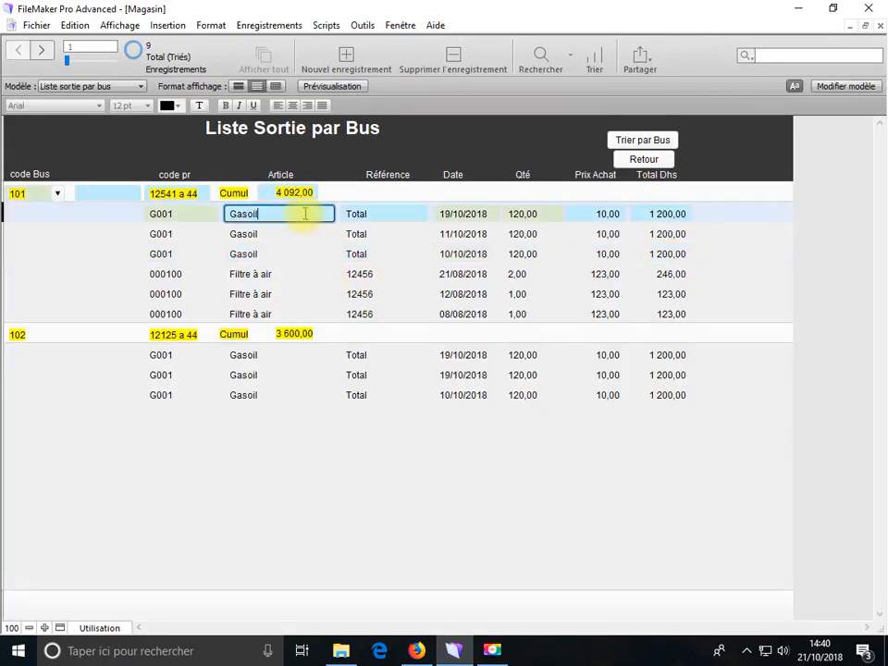
click(296, 353)
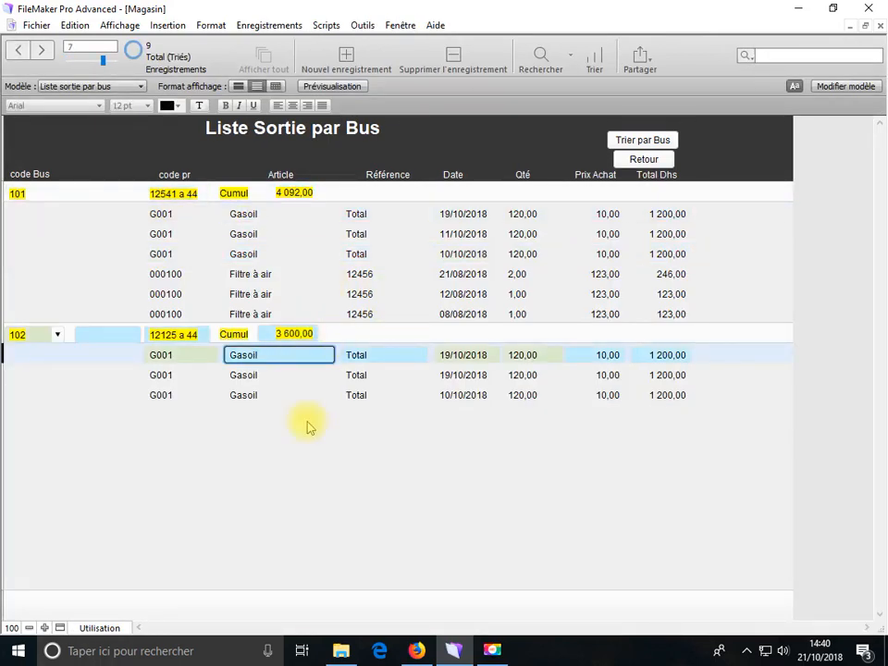
In Modèle mode, copy the Cumul label and field from the sub-summary part into the header beside the layout title
click(89, 632)
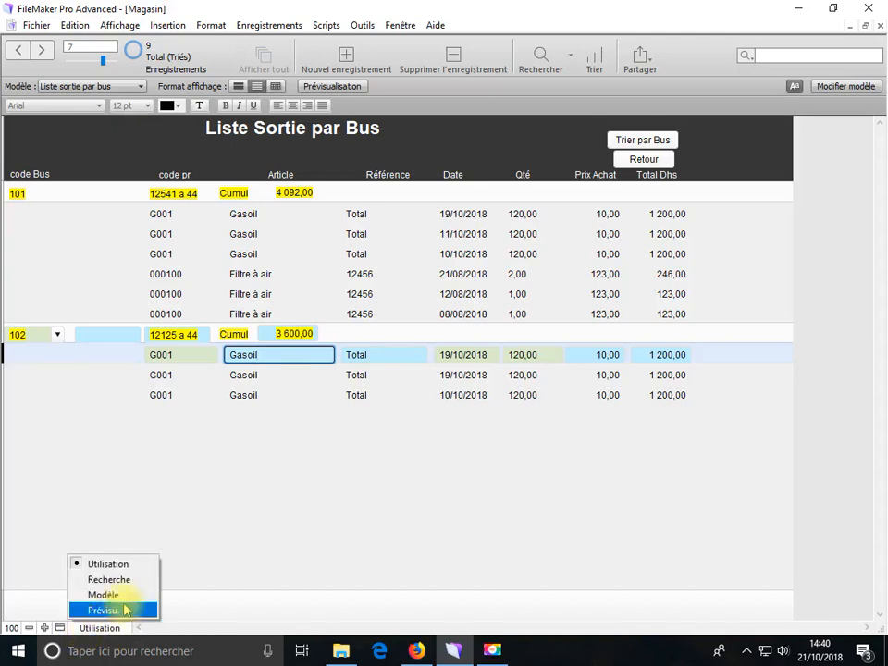
click(118, 597)
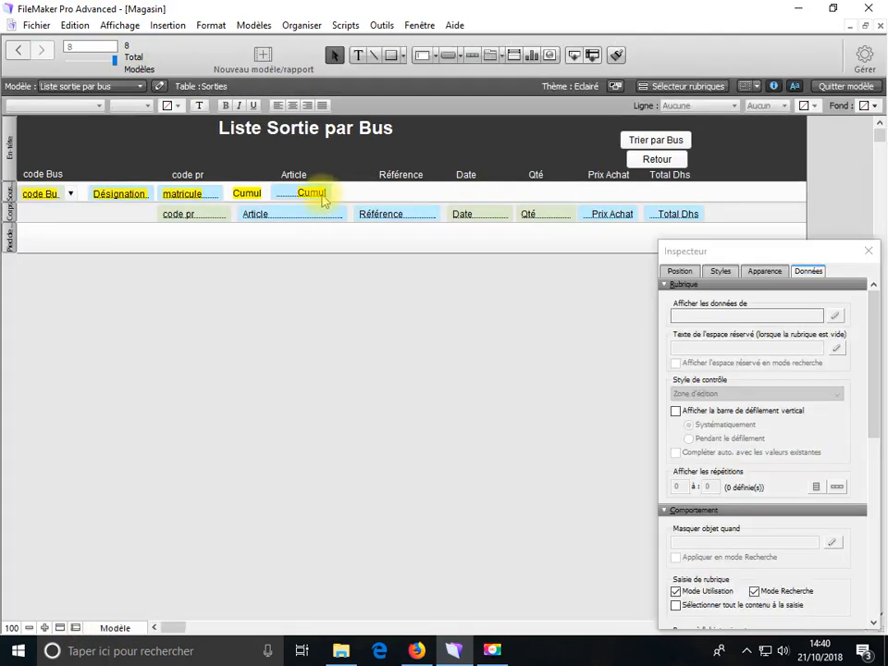
click(323, 196)
drag(262, 195, 520, 135)
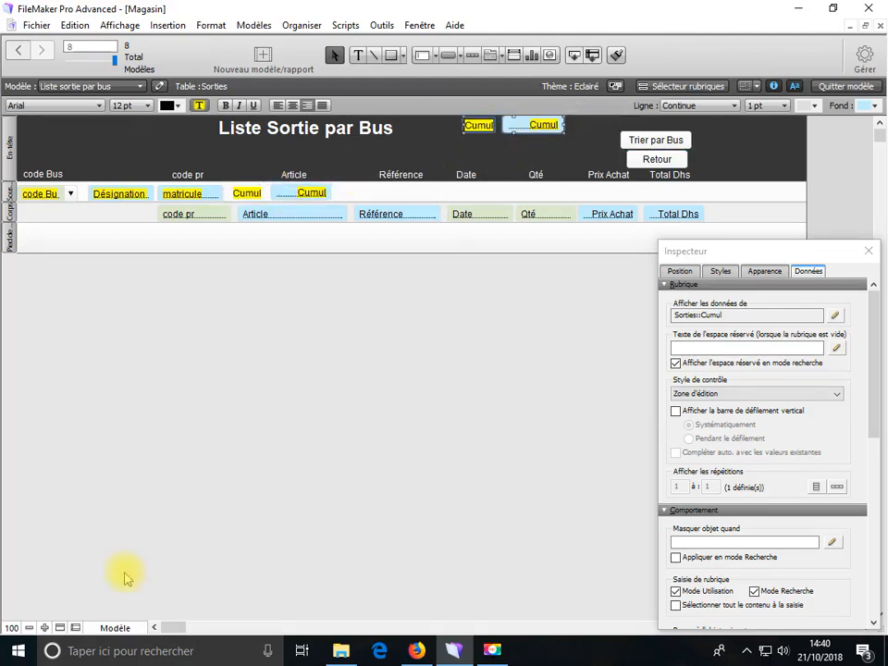
Save the layout in Utilisation mode and go back to the Sorties layout with the Retour button
click(141, 628)
click(130, 562)
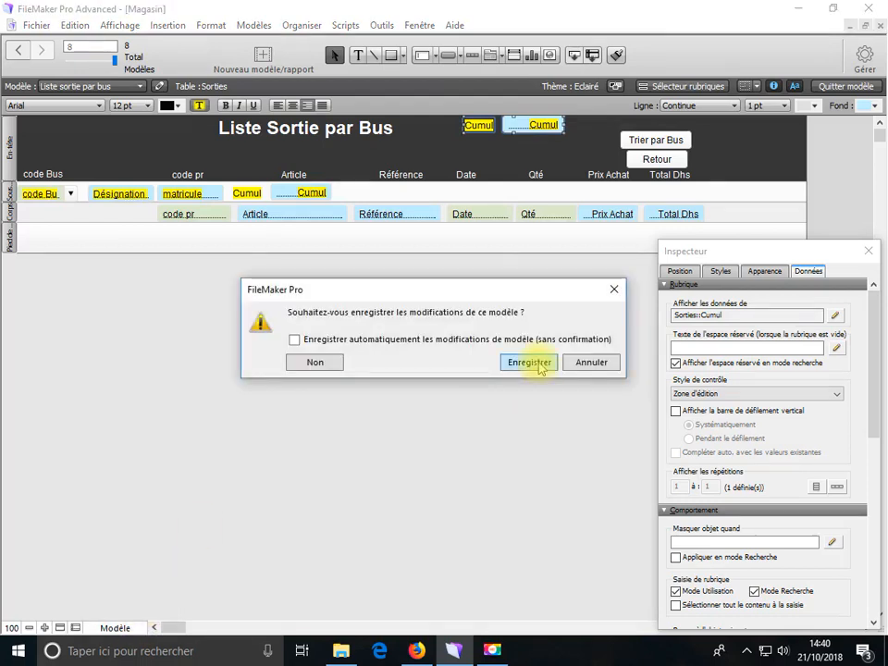
click(530, 362)
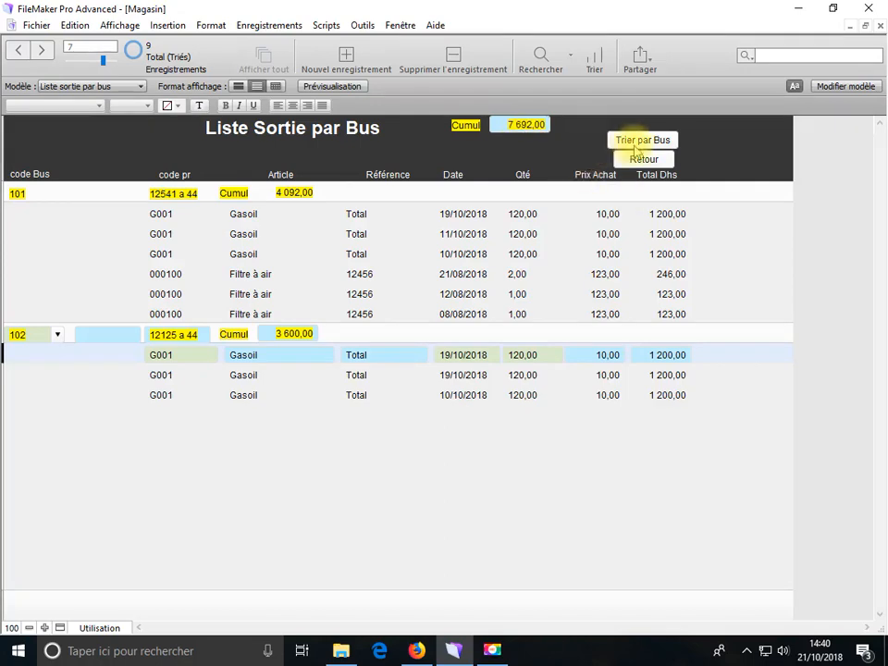
click(644, 160)
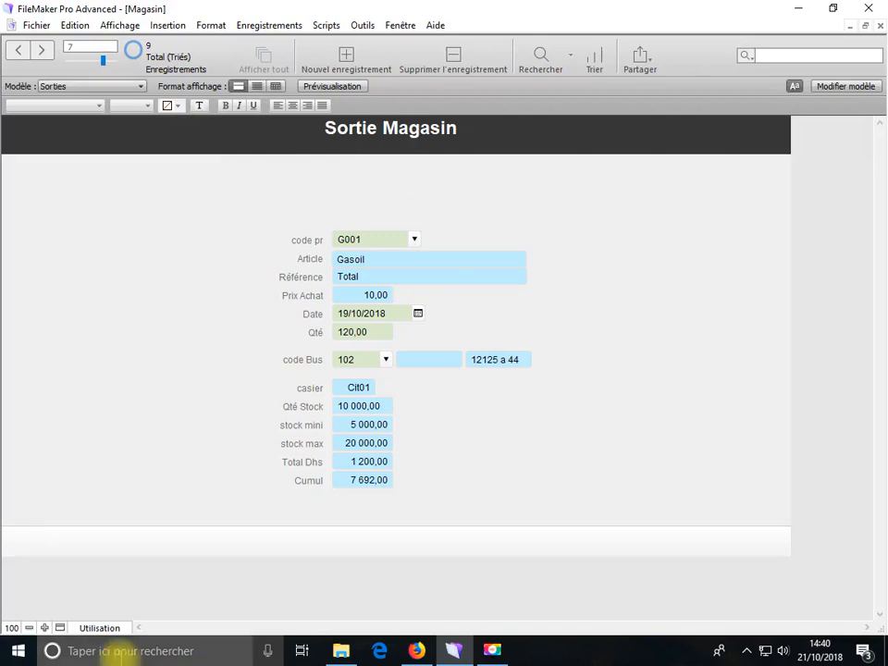
In Modèle mode, add a button labelled Menu to the header of the Sorties layout, beside the Sortie Magasin title
click(99, 628)
click(97, 593)
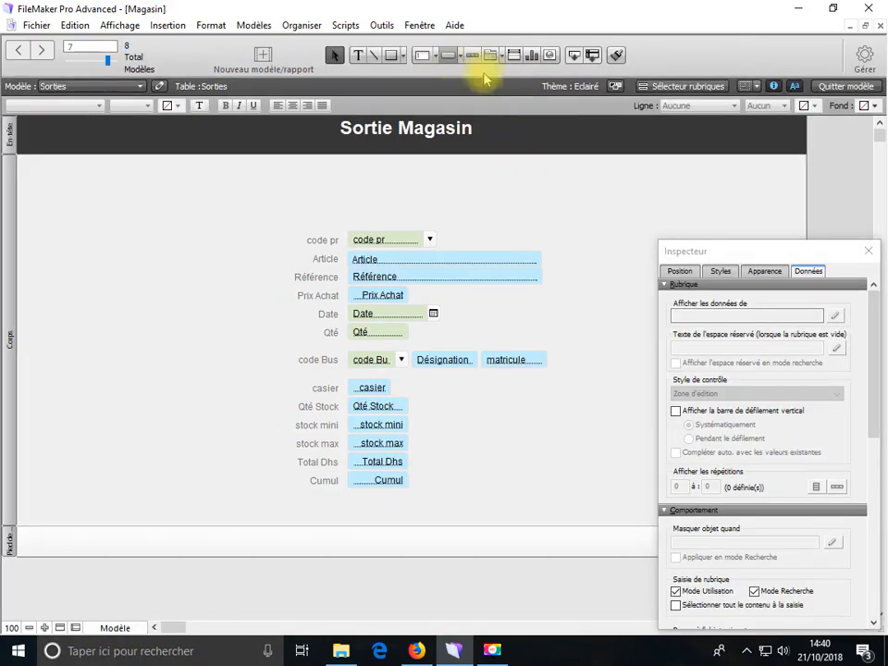
drag(607, 124, 686, 143)
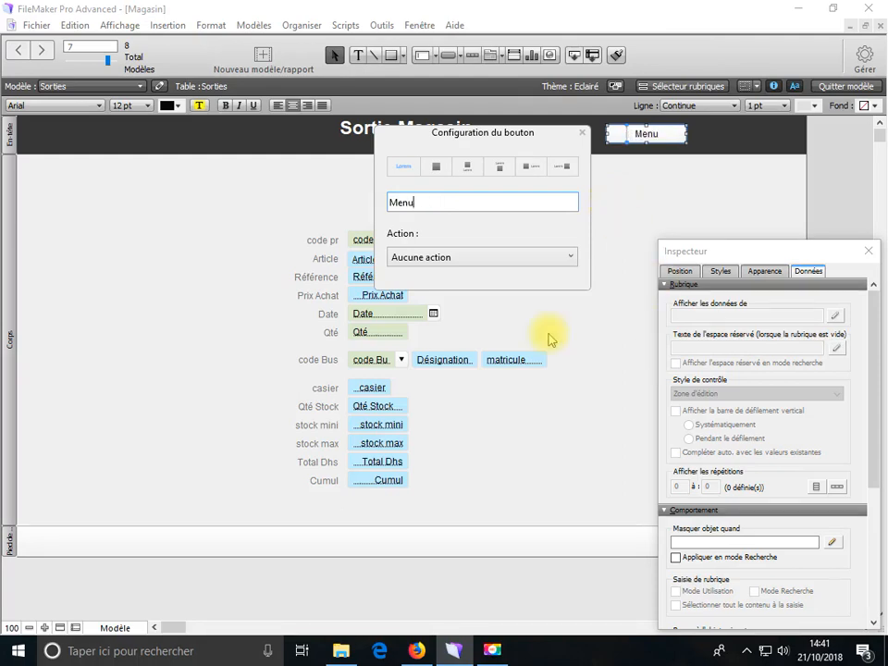
click(524, 261)
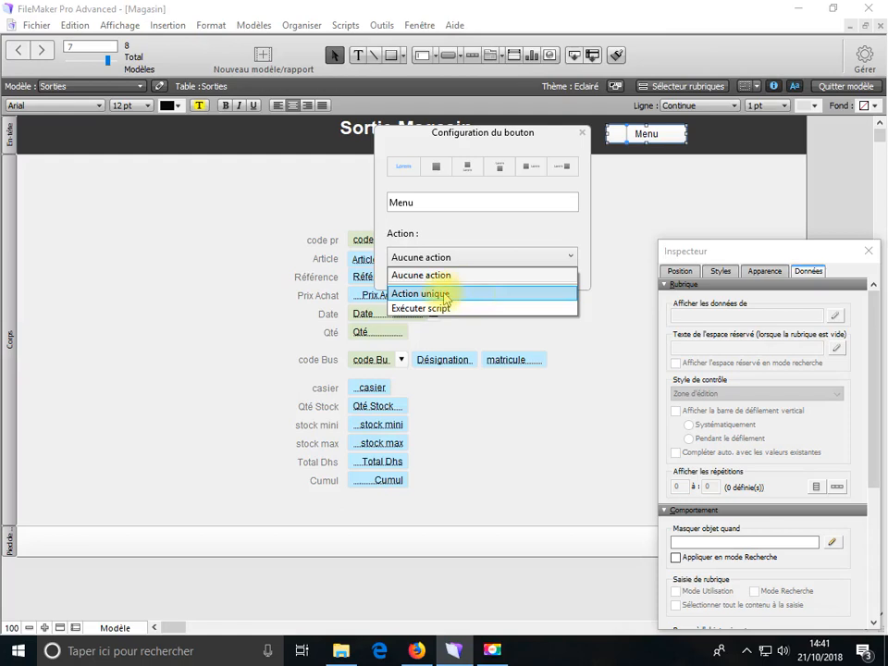
click(445, 294)
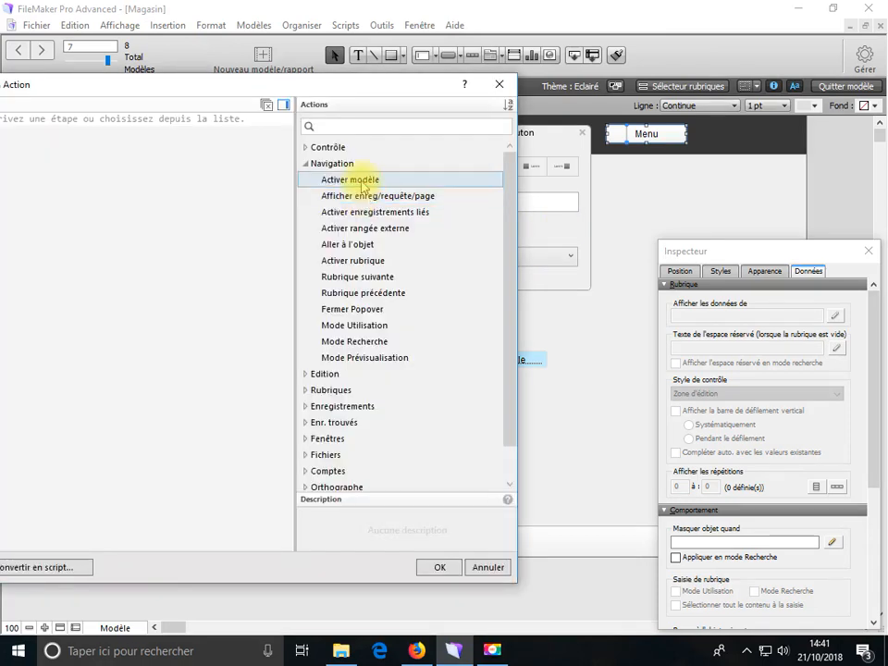
double_click(363, 181)
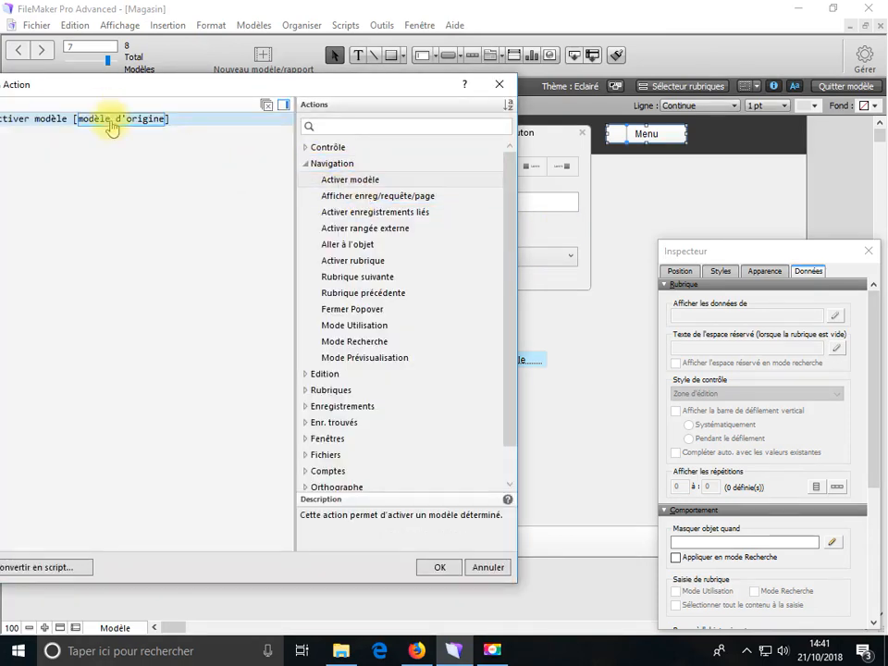
click(111, 127)
click(113, 142)
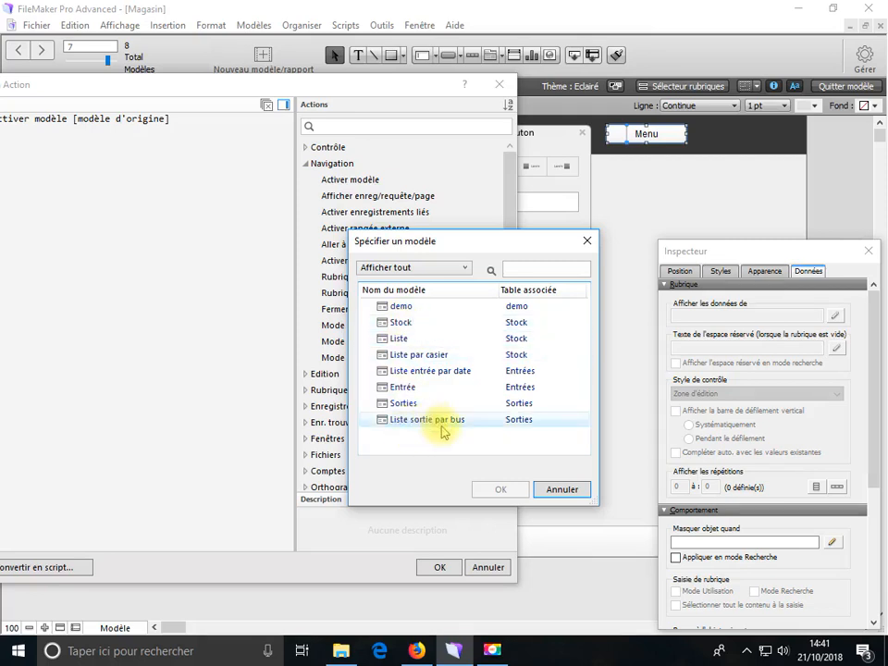
click(559, 493)
click(489, 568)
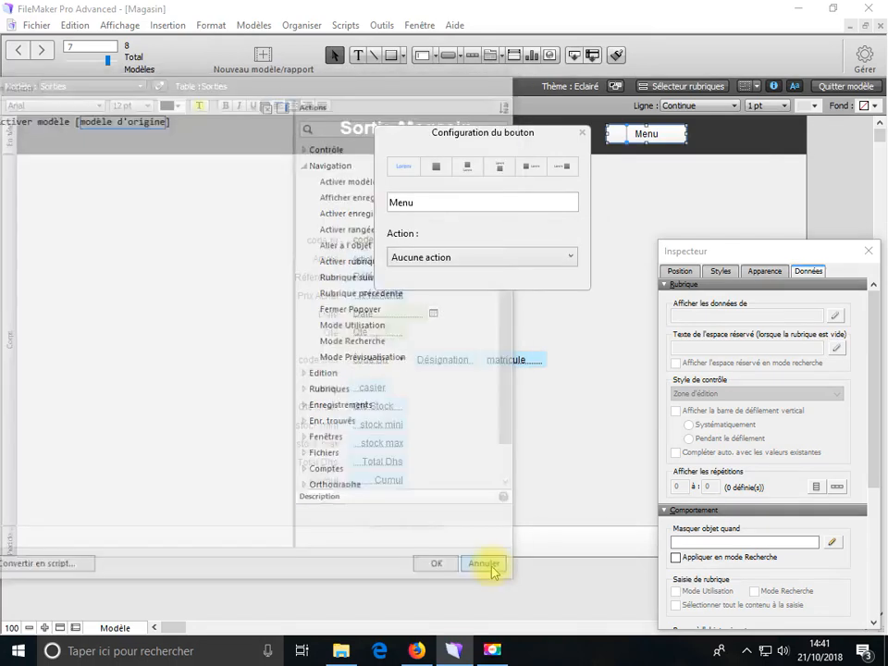
Finish configuring the Menu button without an action, then save the Sorties layout and return to Utilisation mode
click(583, 133)
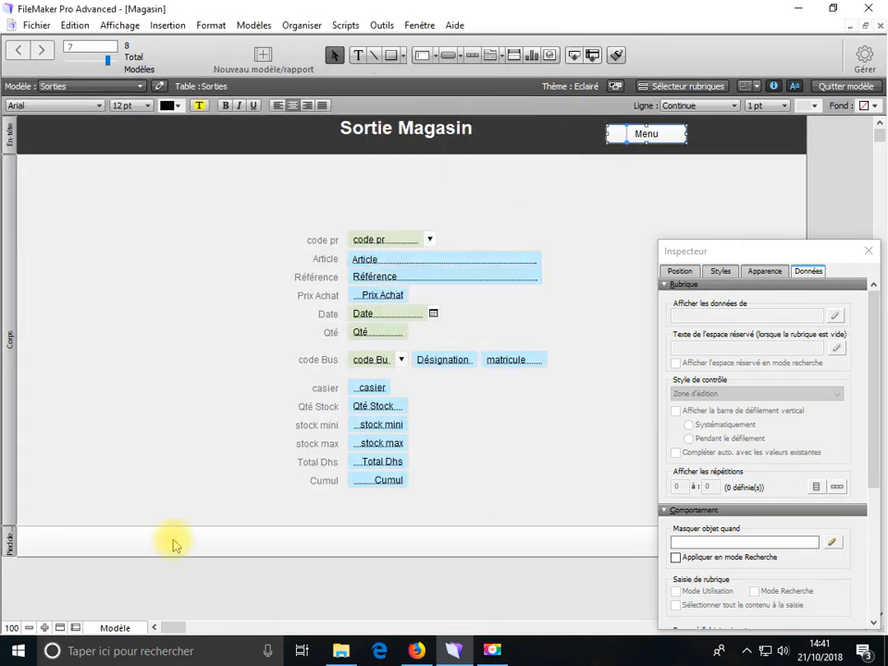
click(115, 627)
click(124, 564)
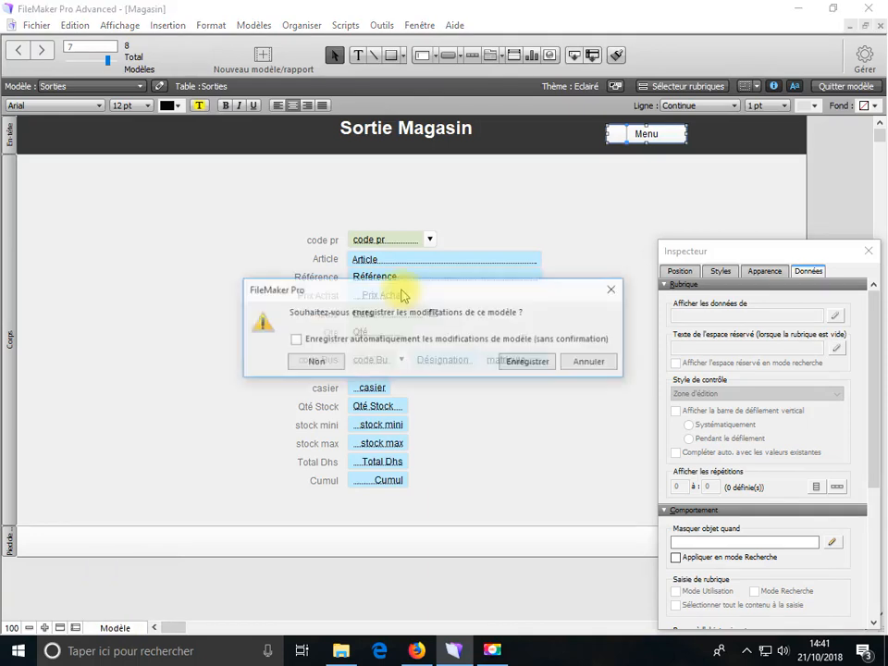
click(527, 363)
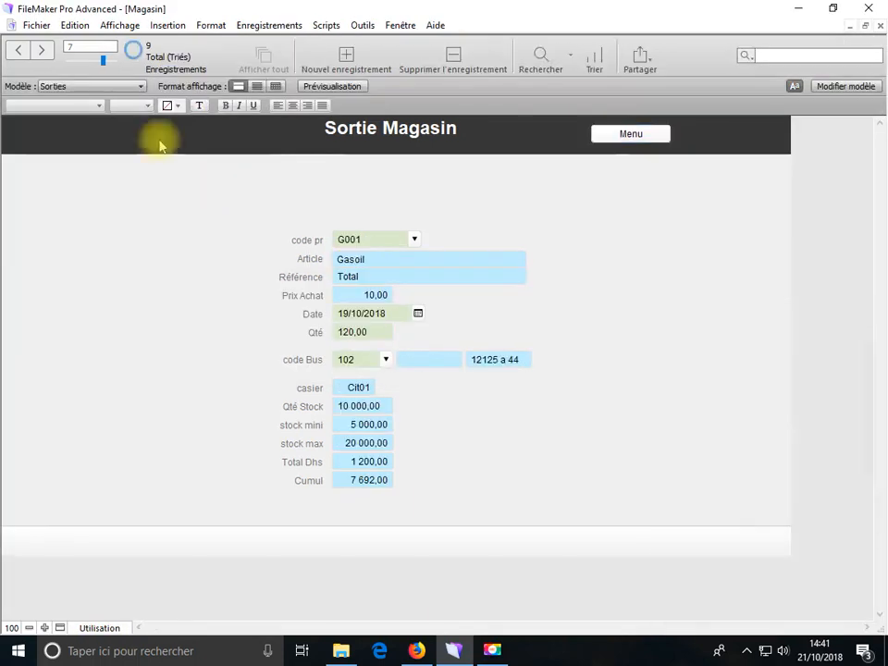
Switch to the Stock layout and open it in Modèle mode
click(118, 87)
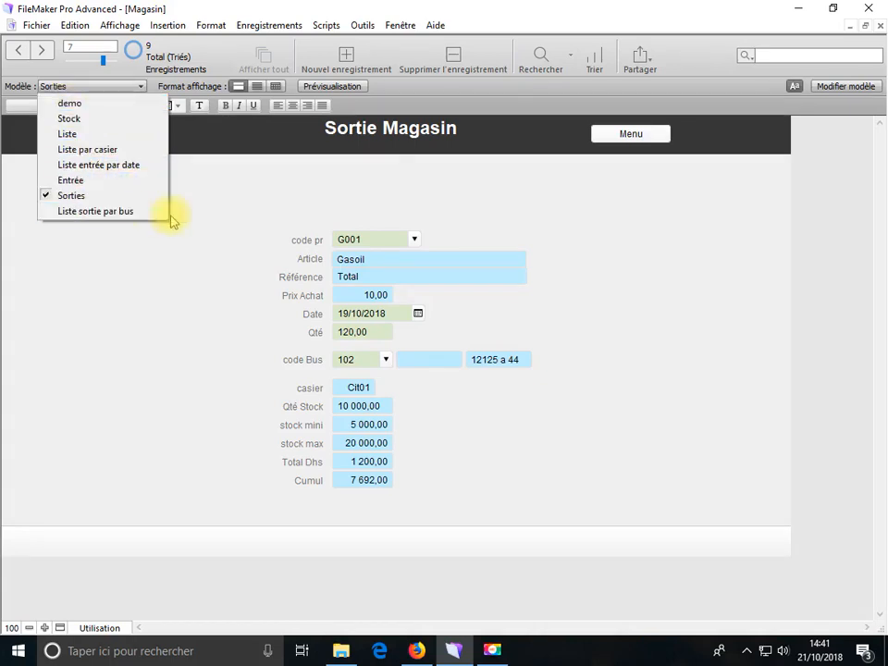
click(84, 120)
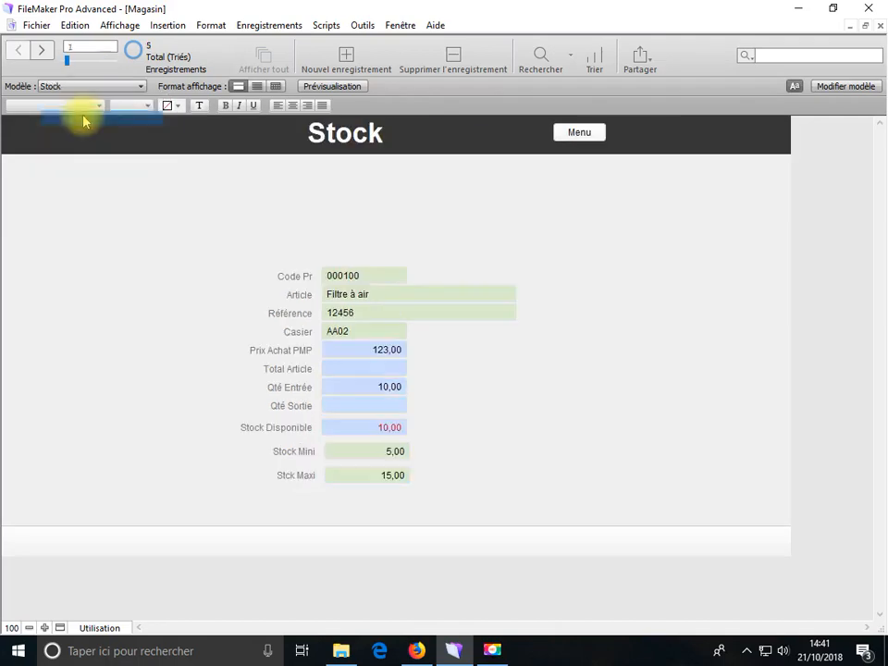
click(87, 87)
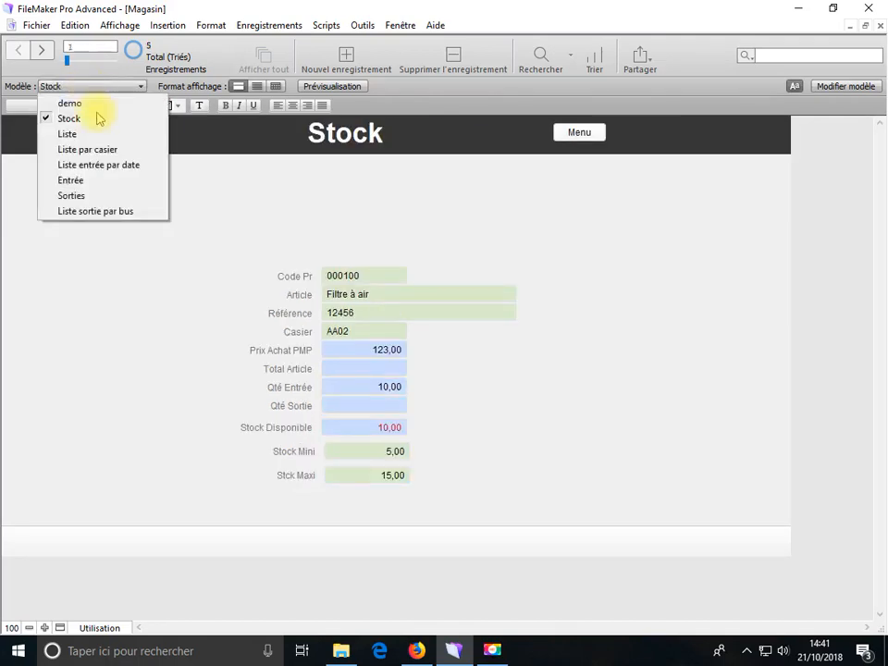
click(166, 284)
click(846, 86)
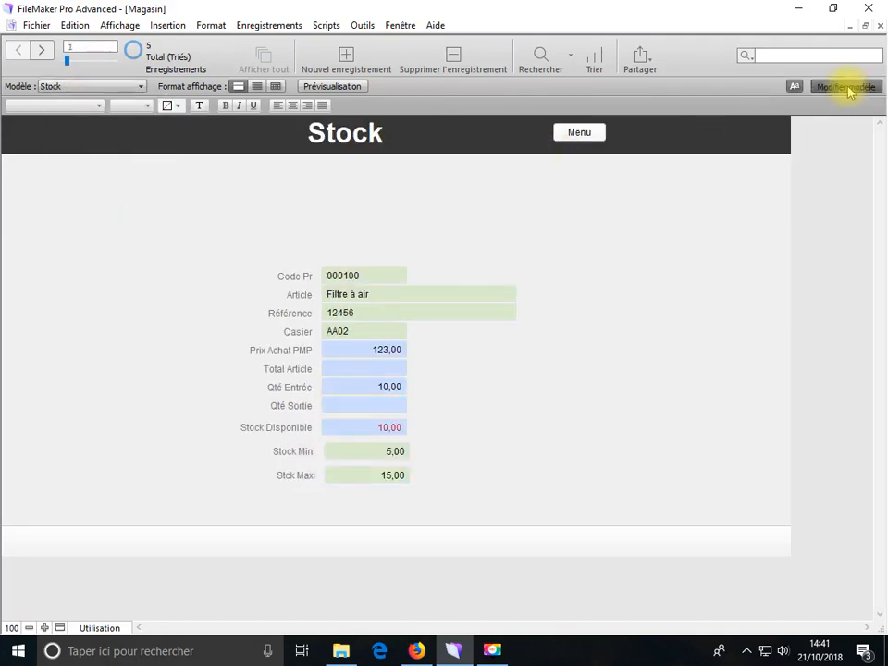
Create a new computer layout named Menu, based on the Stock table, through the layout manager
click(120, 89)
click(94, 104)
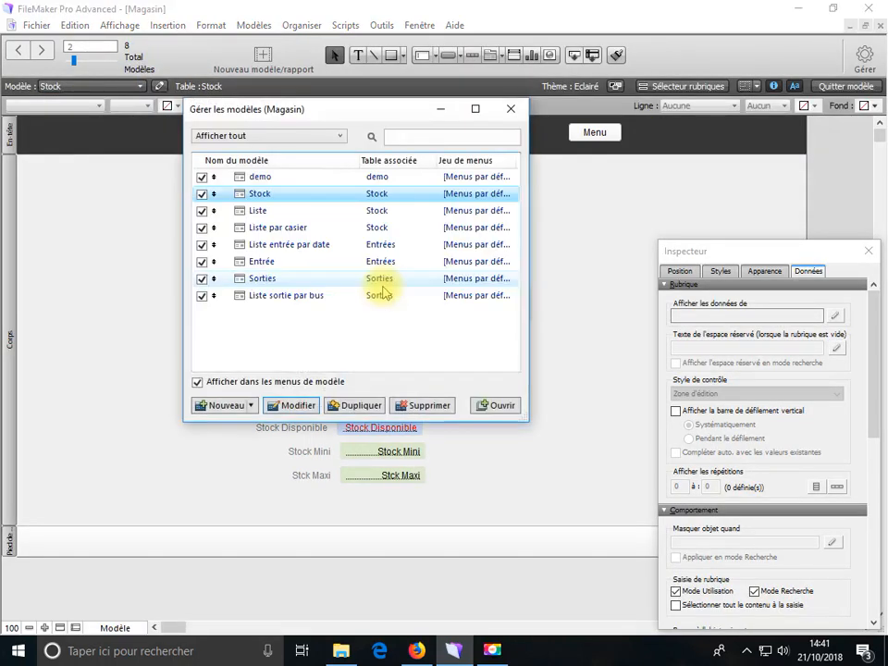
click(227, 406)
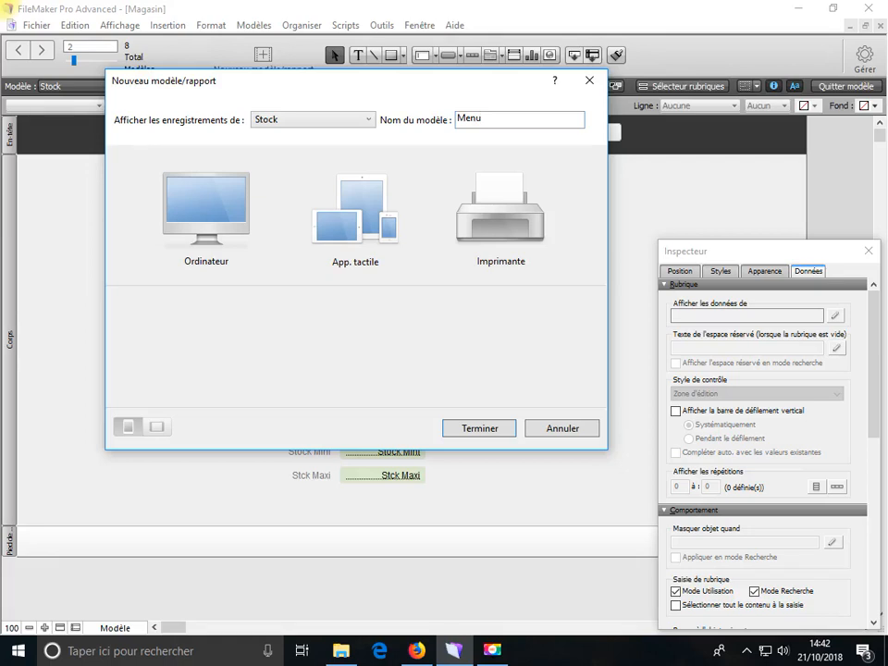
click(229, 192)
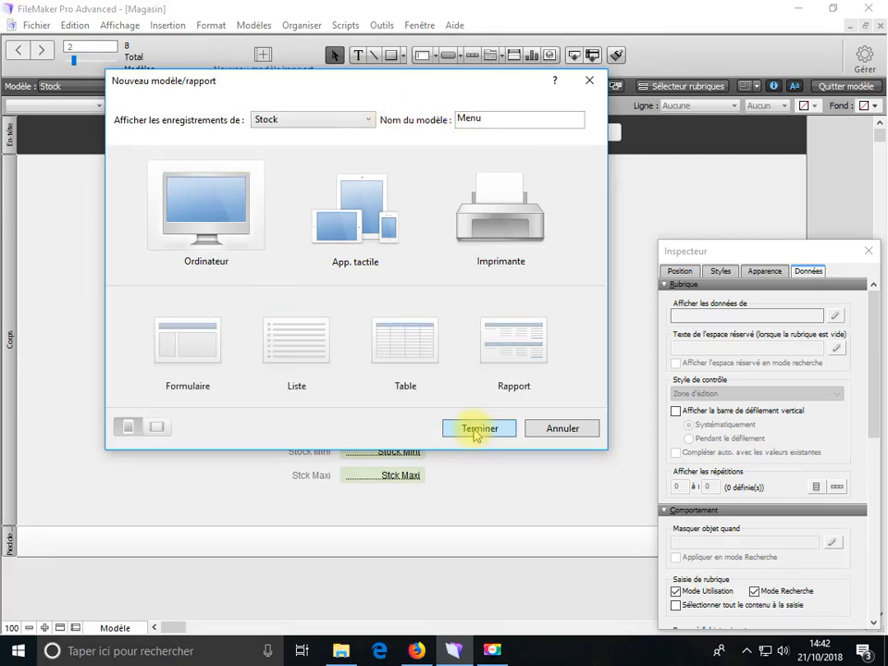
click(478, 429)
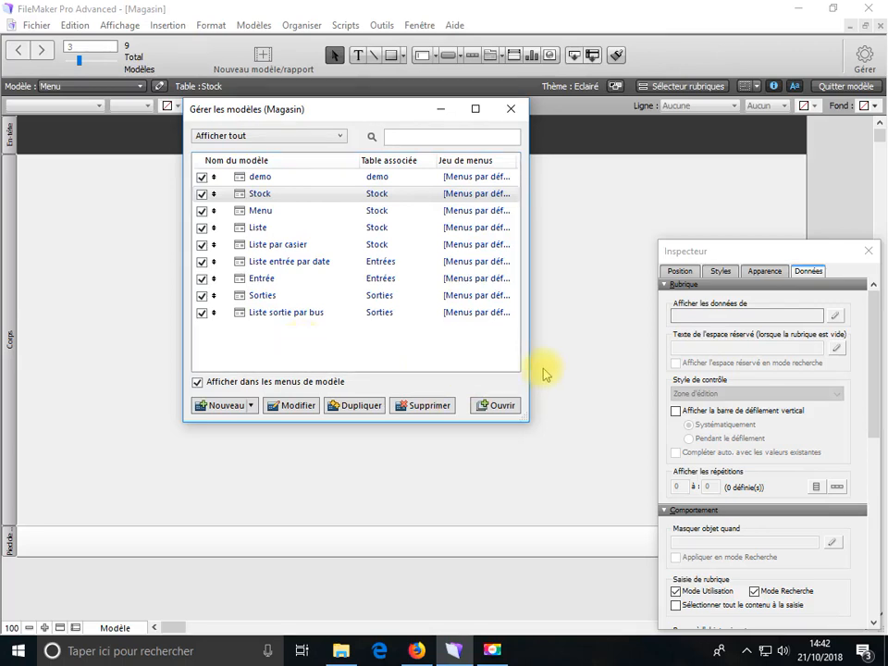
click(511, 110)
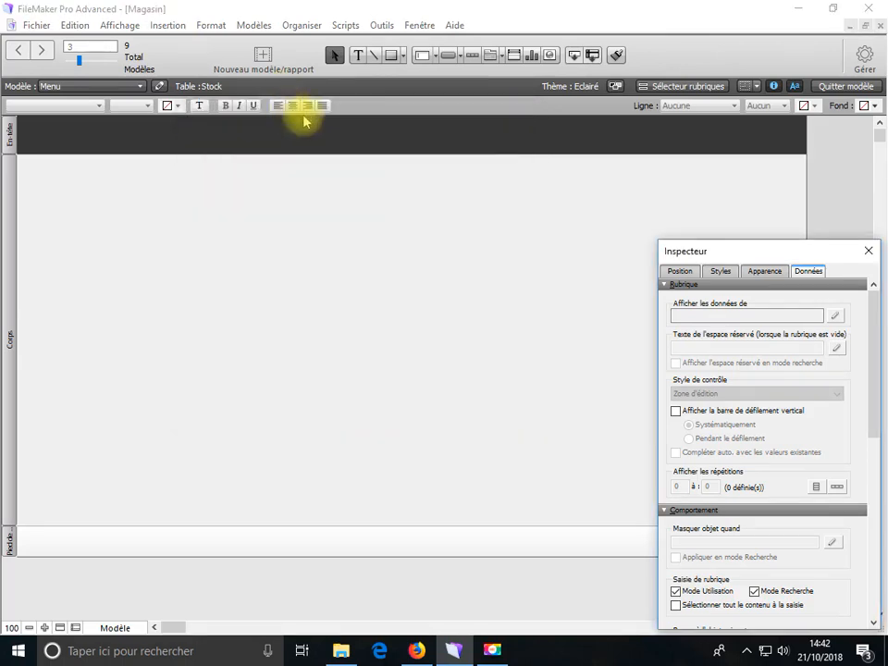
Examine the relationship graph of the Magasin database and the source of the demo table occurrence
click(32, 25)
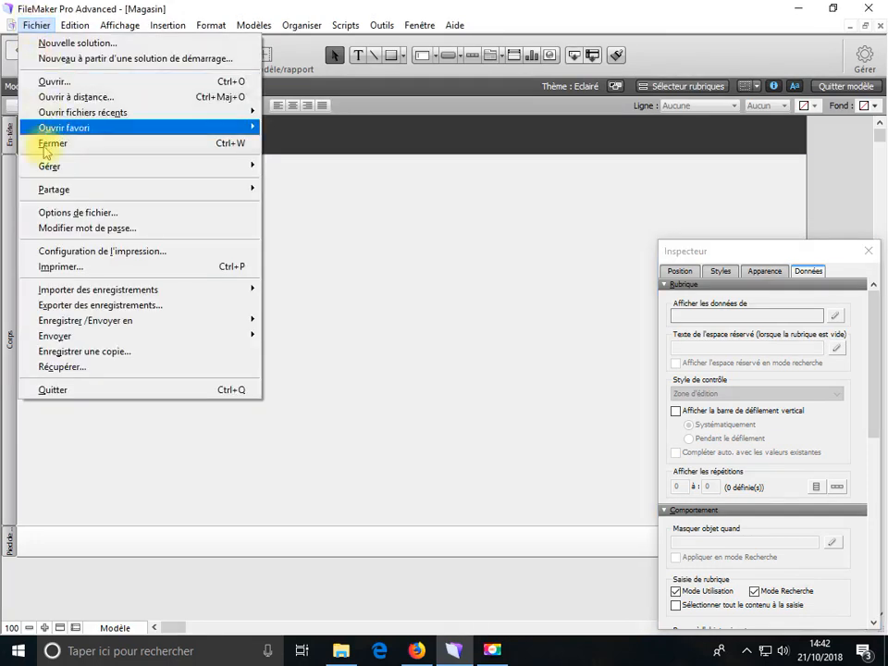
mouse_move(87, 167)
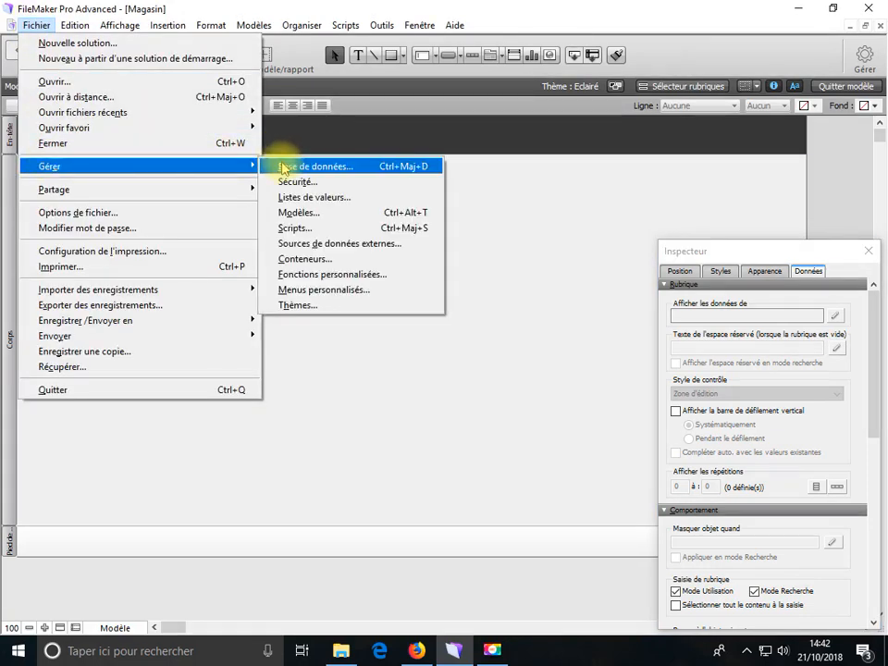
click(282, 167)
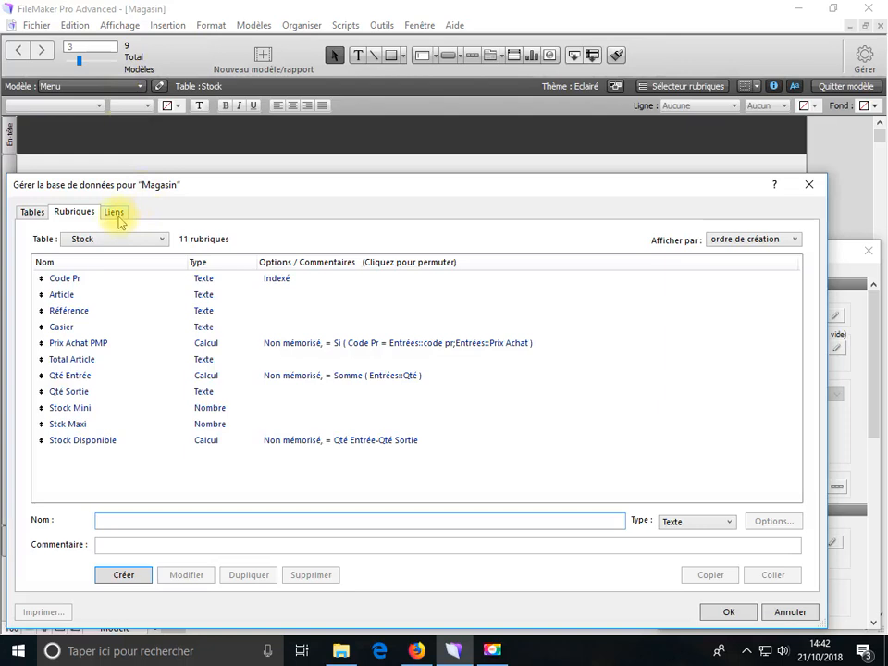
click(115, 213)
click(92, 288)
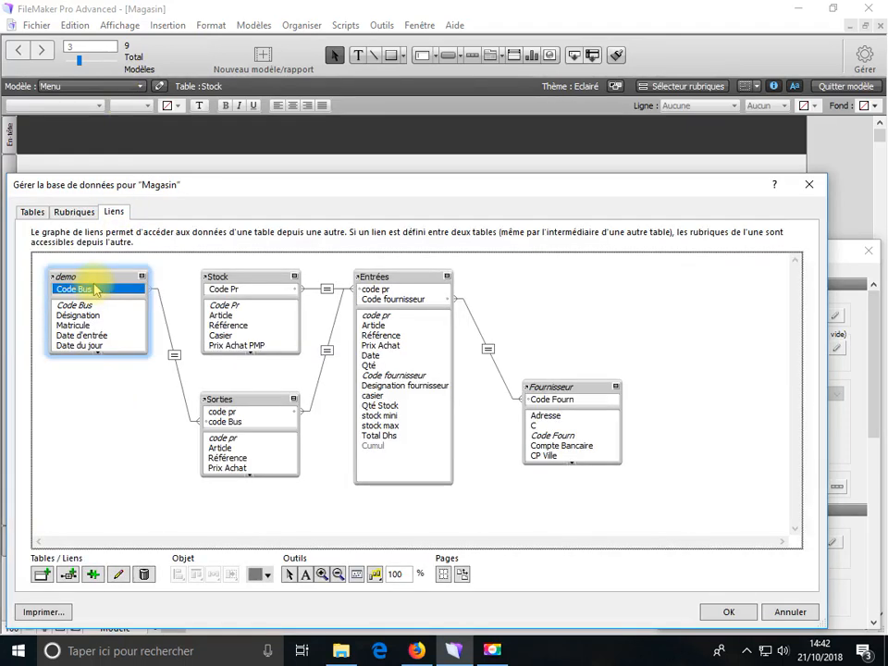
double_click(94, 289)
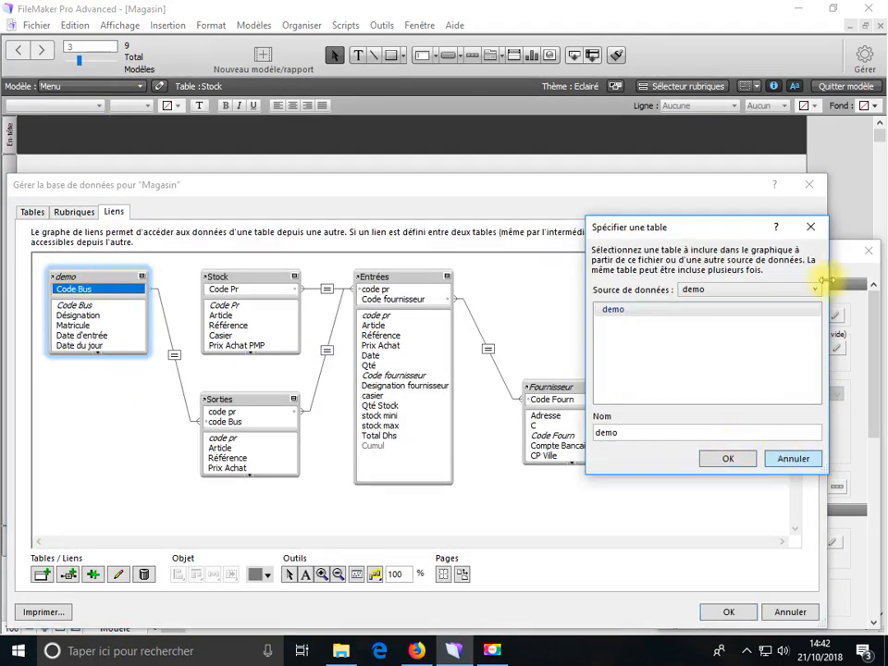
click(811, 227)
click(809, 185)
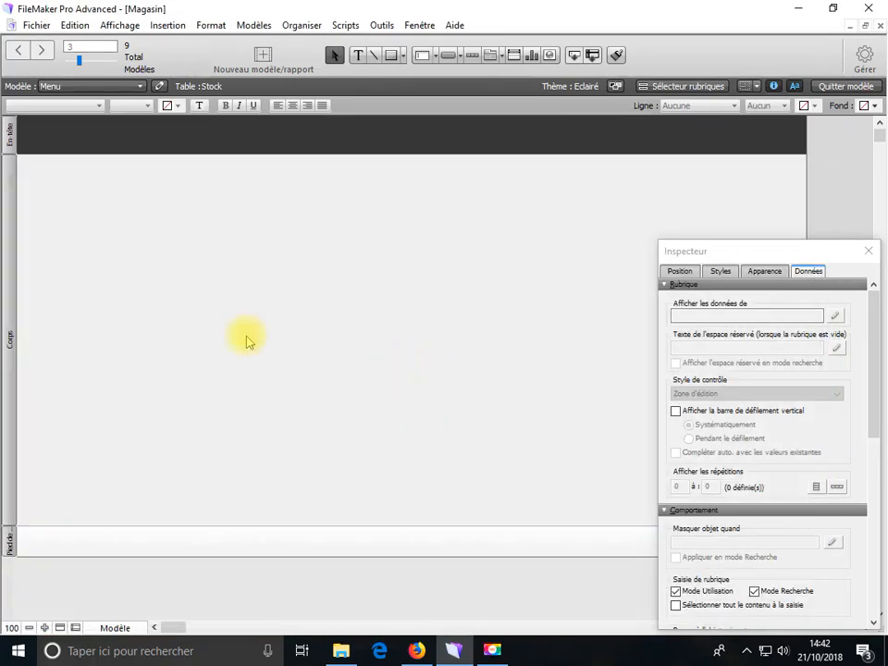
Add the title text Menu to the header of the new layout and widen its box to fit on one line
click(356, 58)
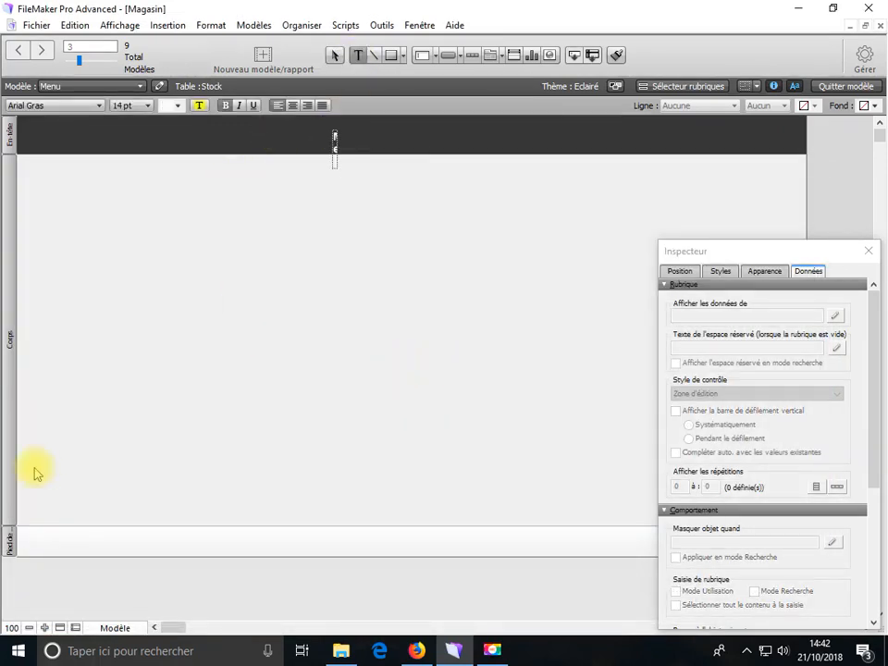
key(Escape)
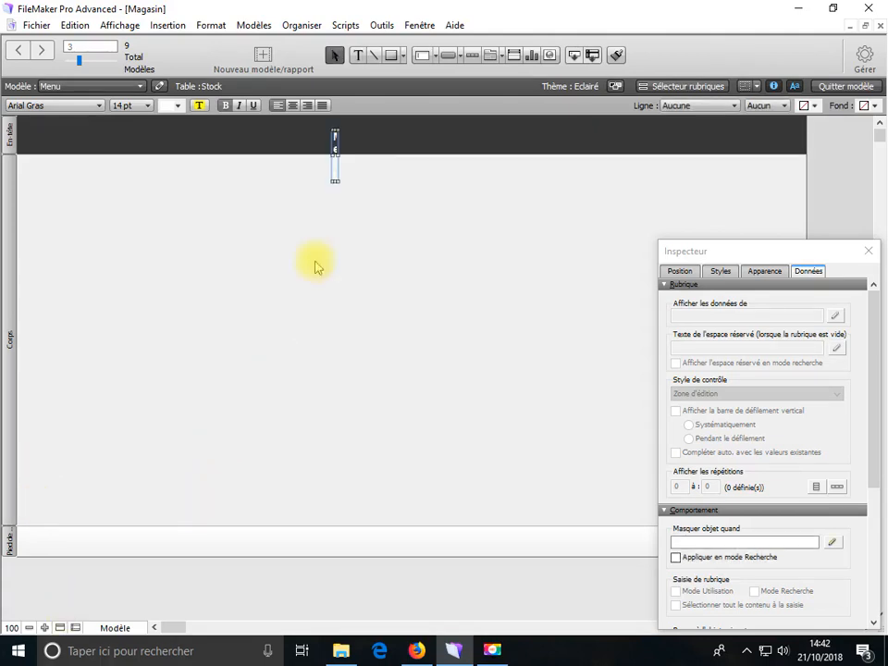
drag(338, 182, 415, 149)
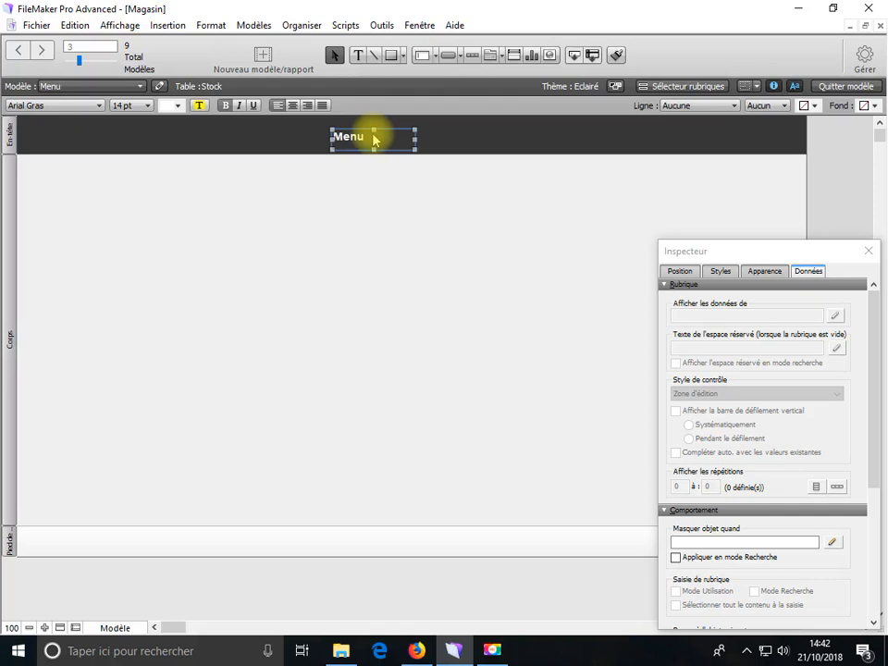
Set the font size of the Menu title in the header to 24 pt
double_click(361, 136)
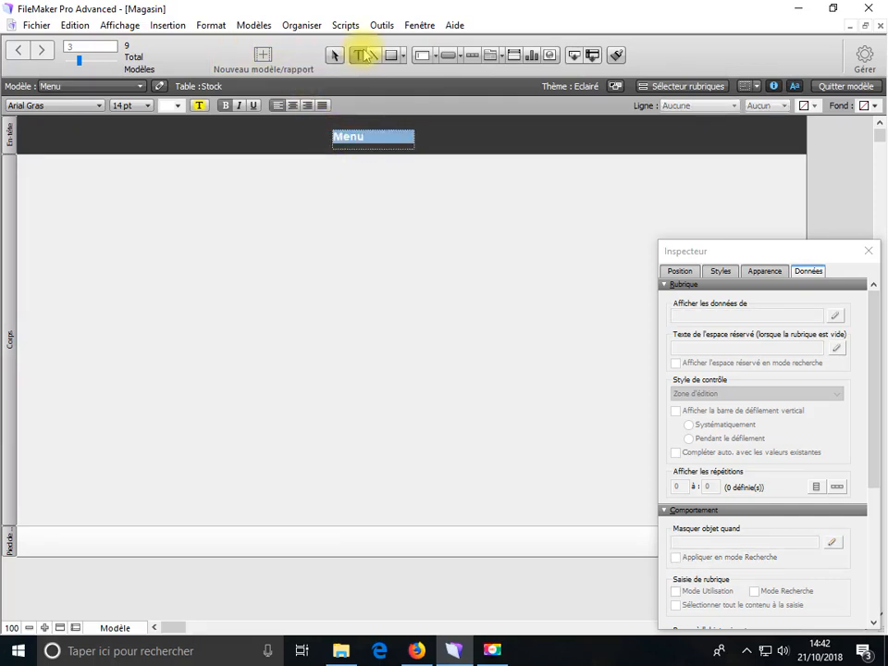
click(211, 25)
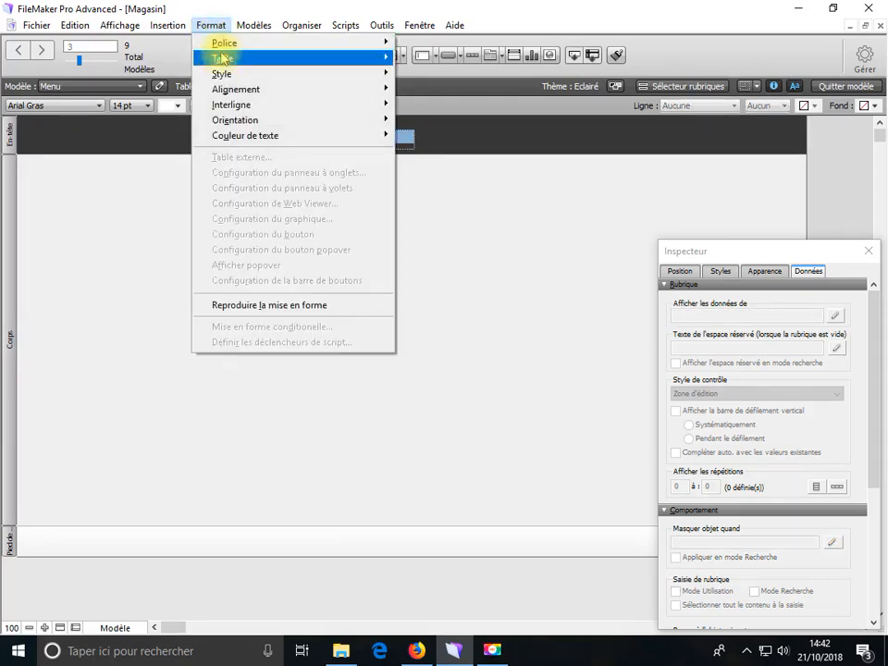
mouse_move(214, 43)
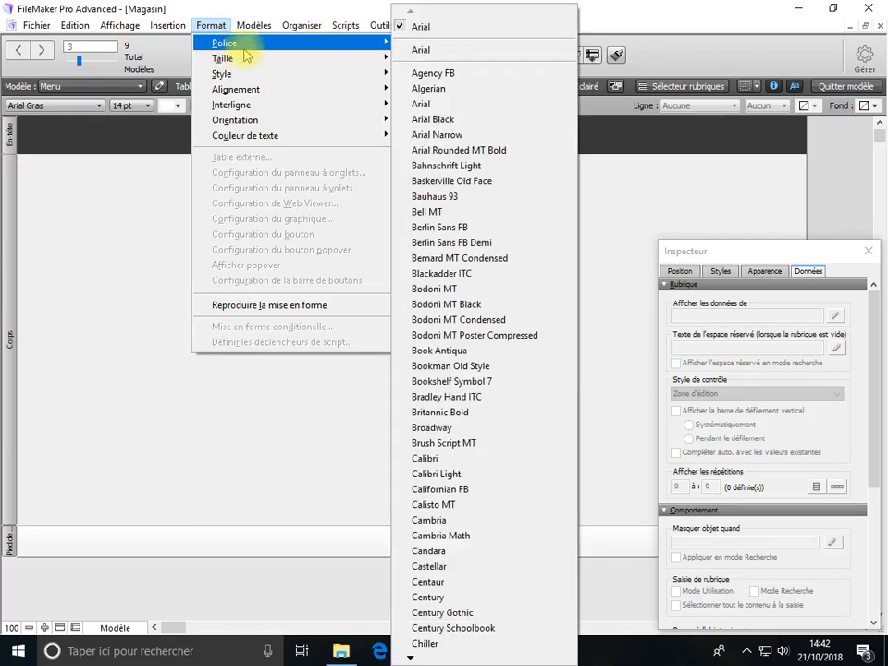
mouse_move(242, 57)
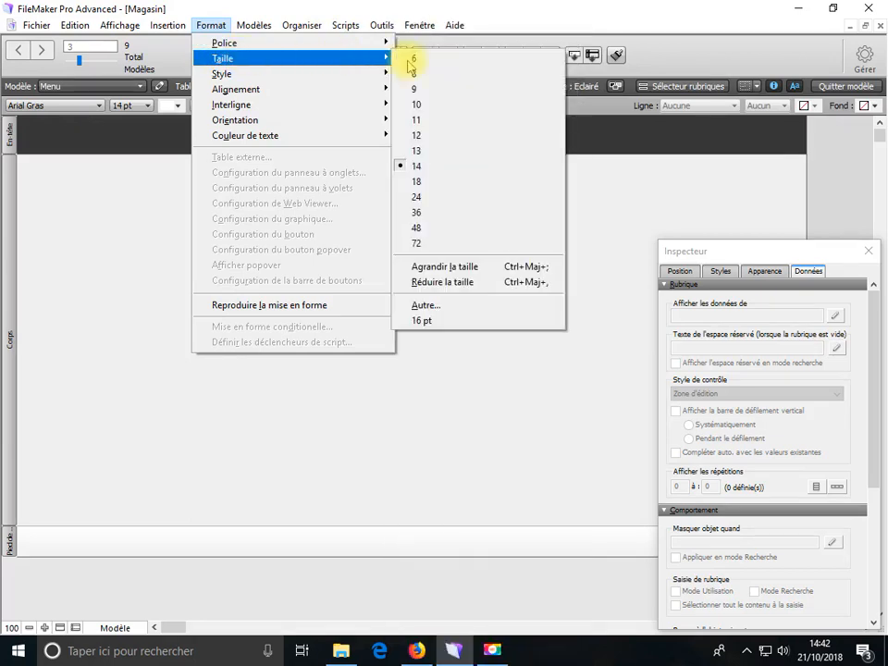
click(416, 198)
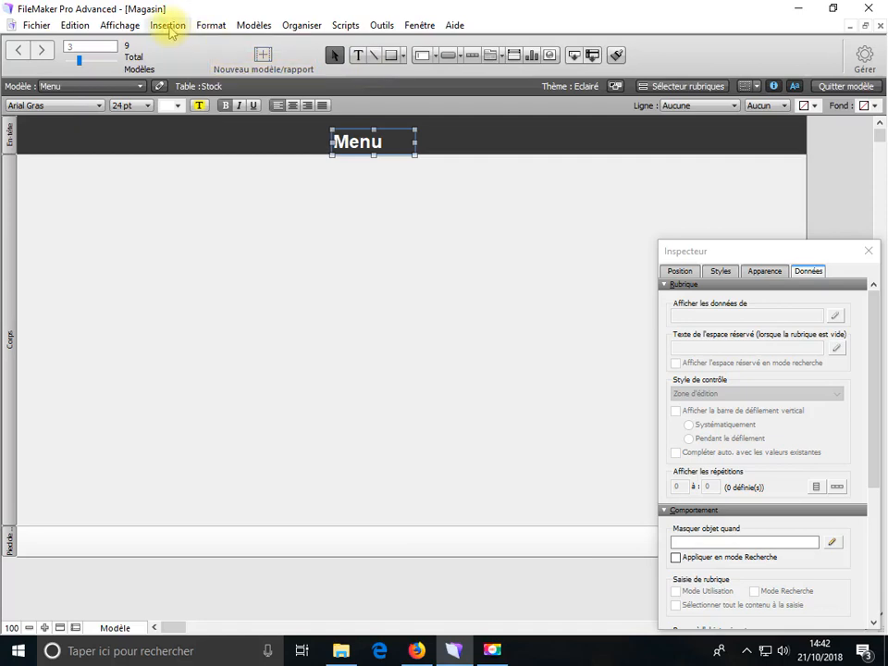
Draw a wide, flat button in the upper middle of the body, just below the Menu title
click(447, 57)
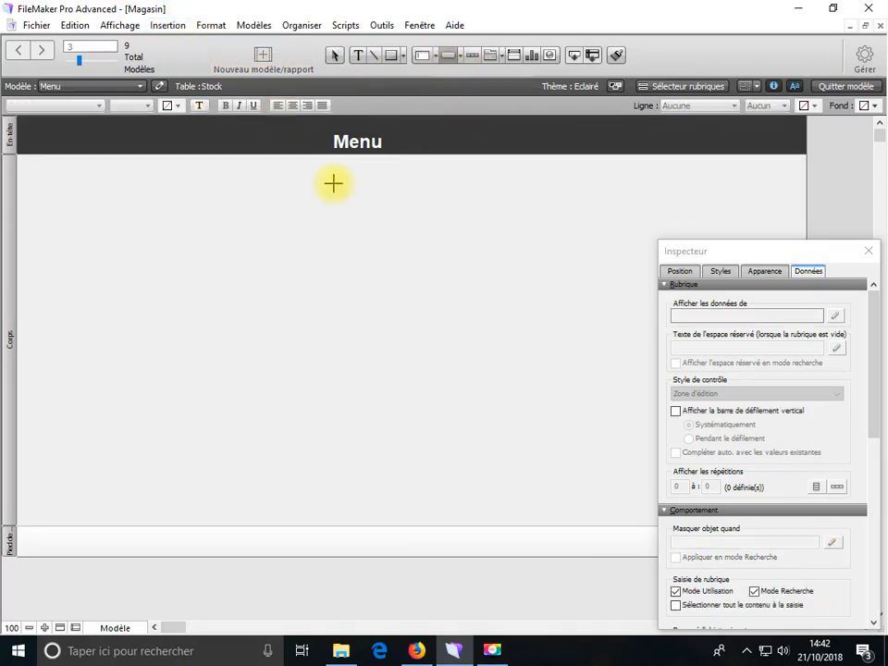
drag(315, 189, 478, 214)
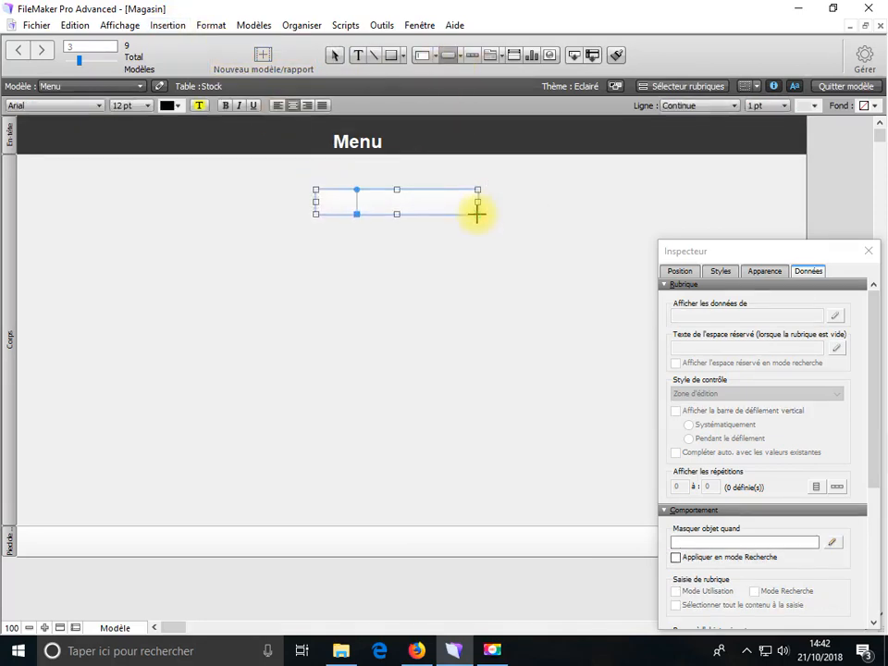
text(Stock)
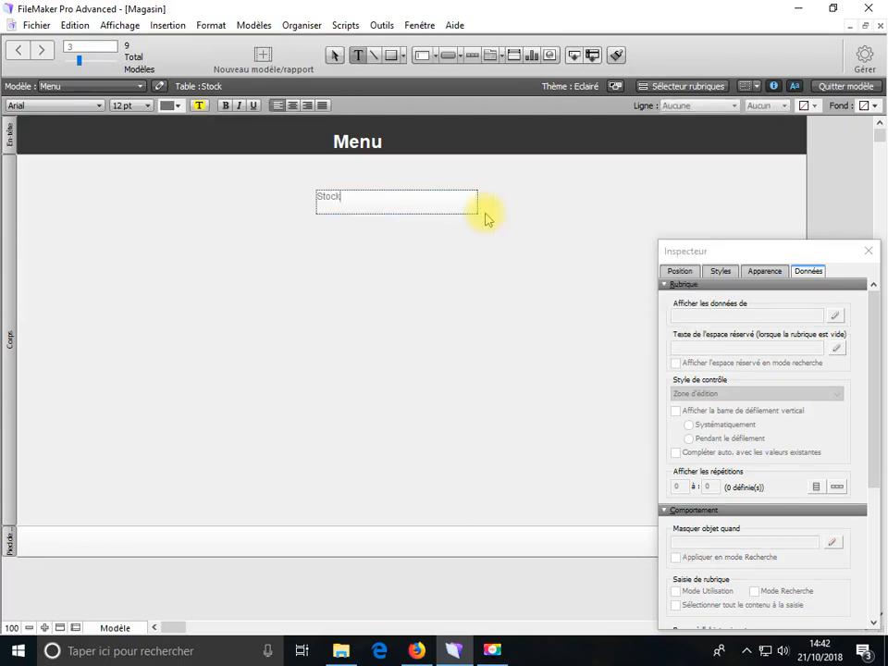
key(Escape)
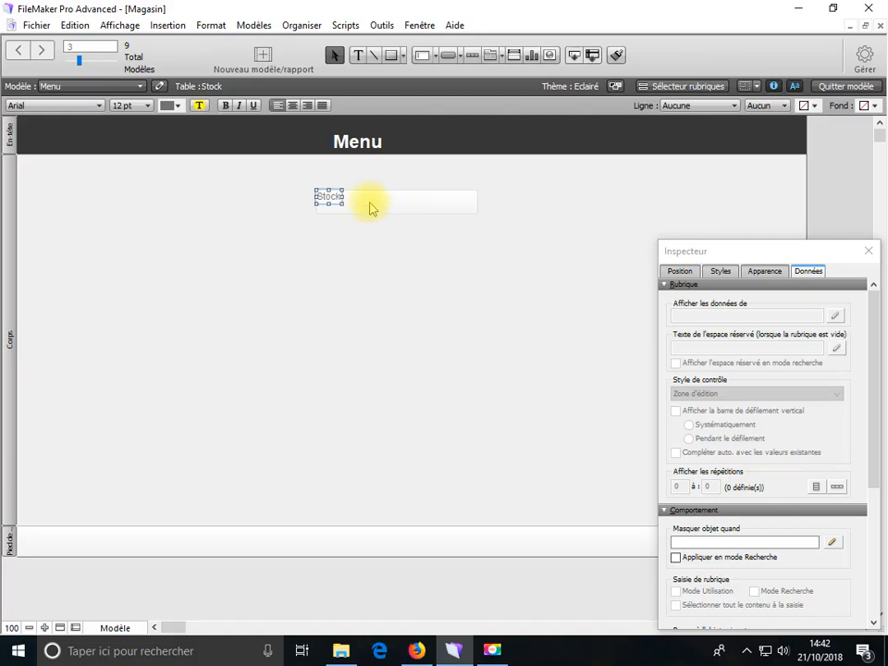
key(Delete)
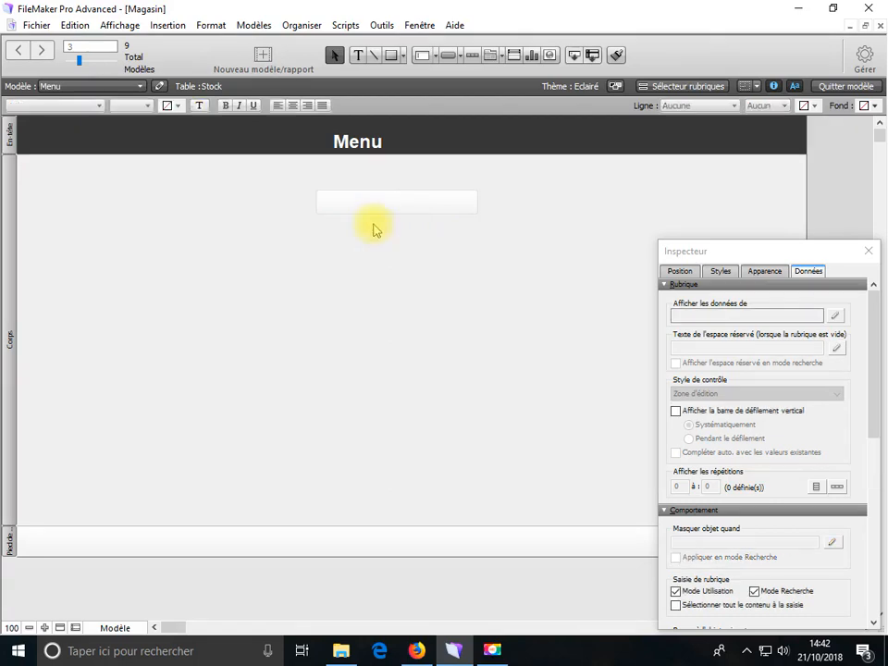
Label the new button Stock in its button setup
double_click(373, 199)
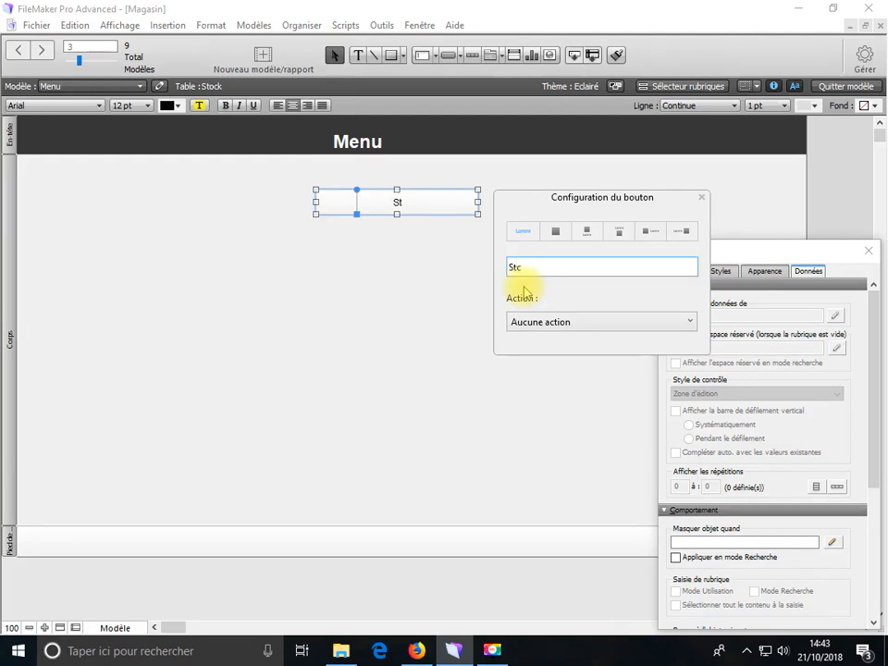
text(k)
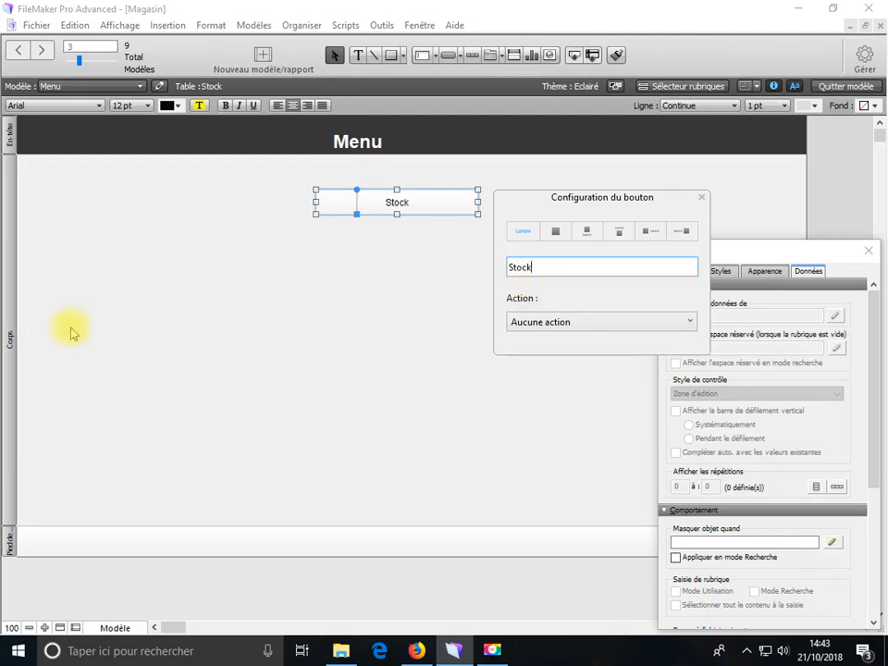
click(347, 227)
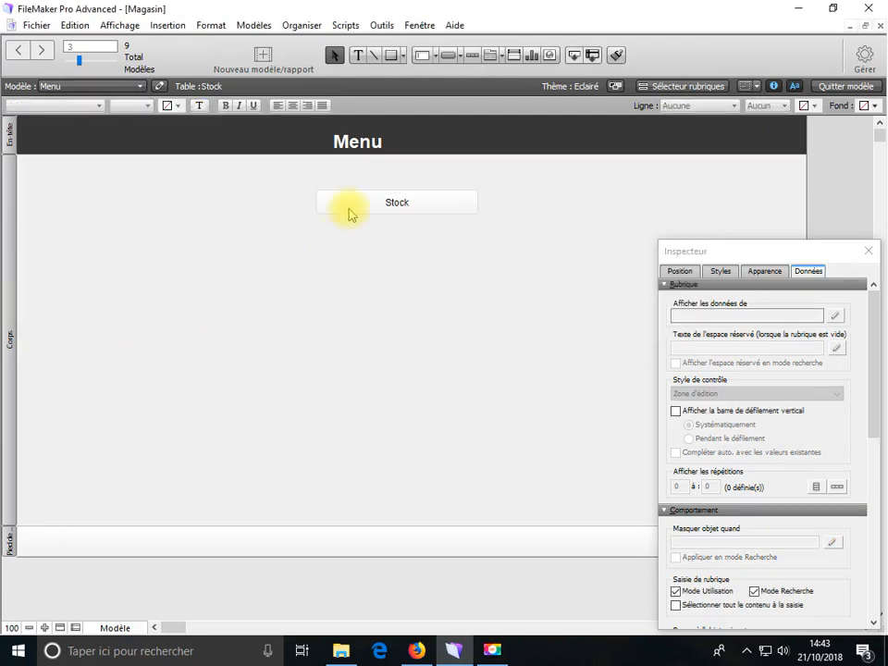
Duplicate the Stock button directly below itself and label the copy Entrées Magasin
click(353, 206)
drag(353, 207, 348, 248)
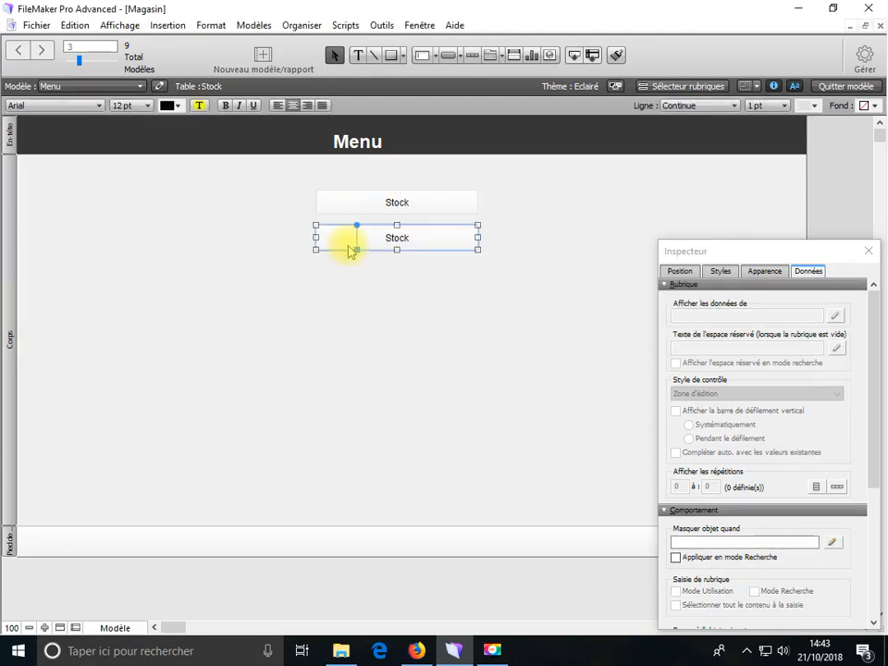
double_click(444, 247)
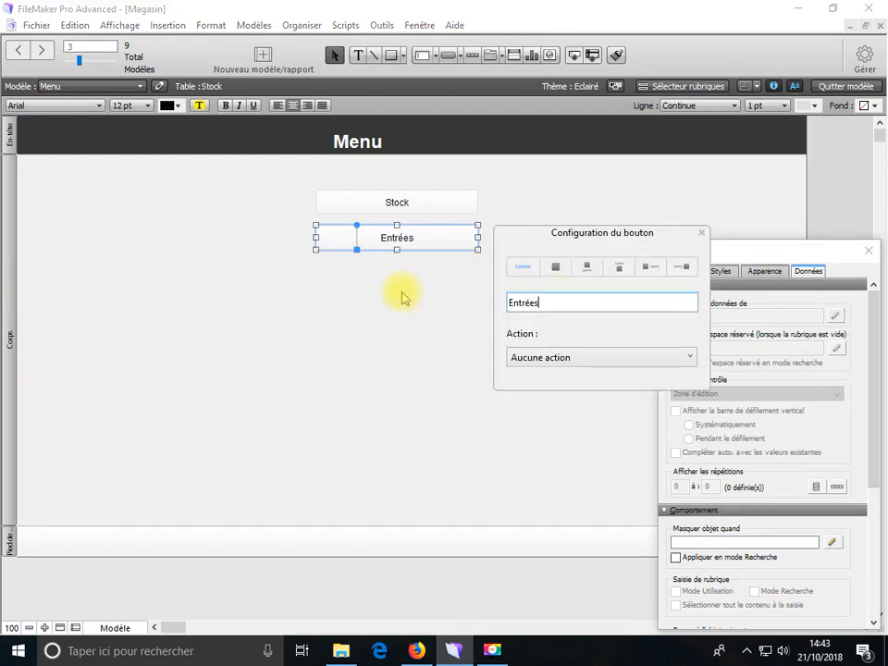
text(Entrées Magasi)
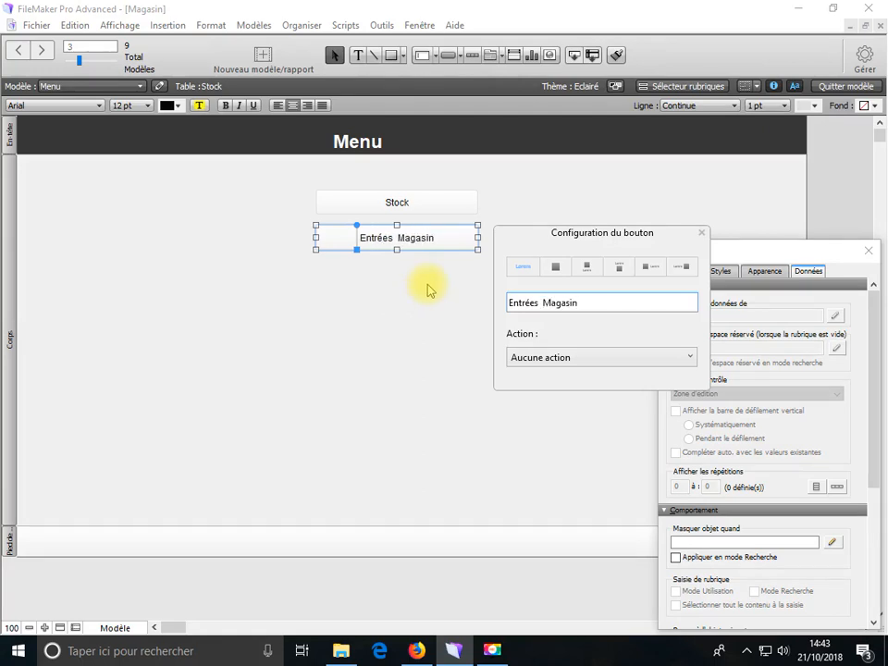
text(n)
click(429, 290)
Duplicate the Entrées Magasin button directly below itself and change the copy's label to Sorties Magasin
click(428, 246)
drag(425, 245, 425, 279)
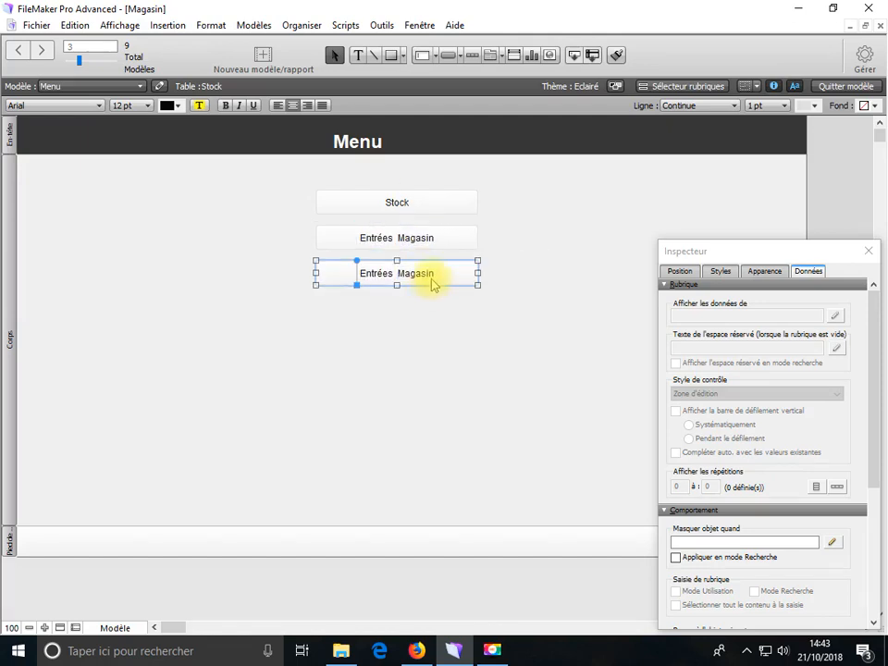
double_click(432, 282)
double_click(525, 338)
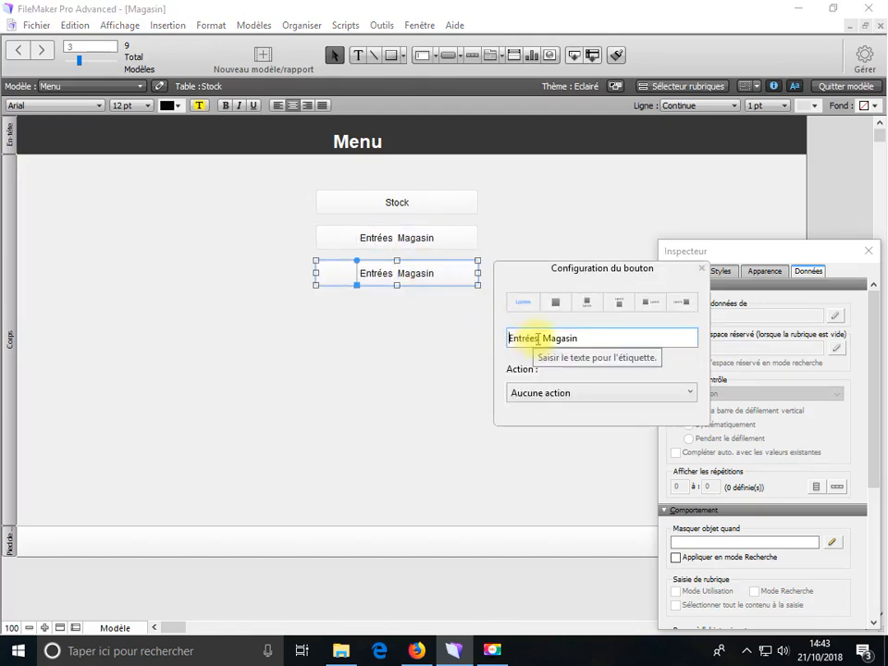
text(Sortie)
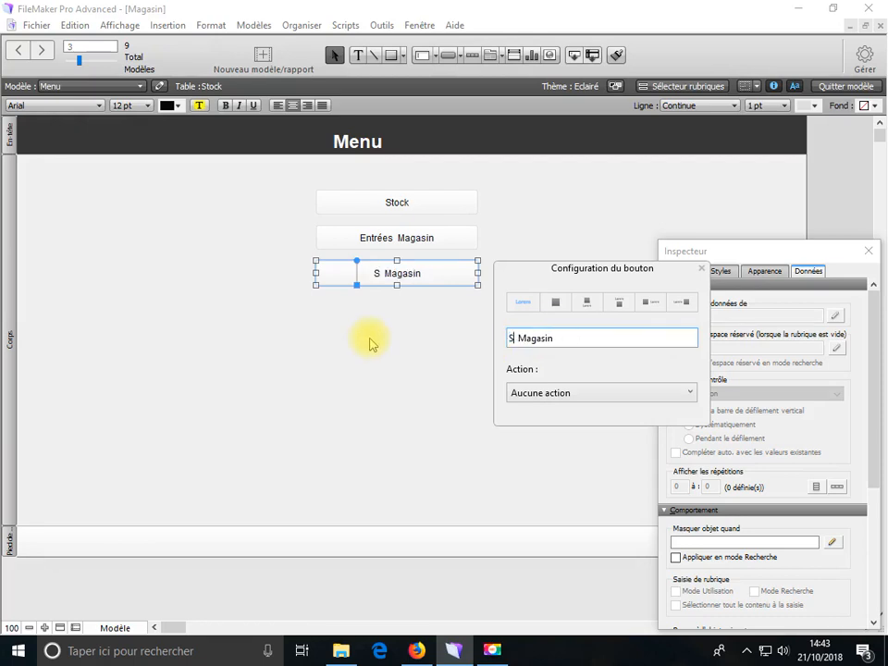
text(s)
click(373, 352)
Give the Stock button the single action Activer modèle with the Stock layout as its target
click(389, 209)
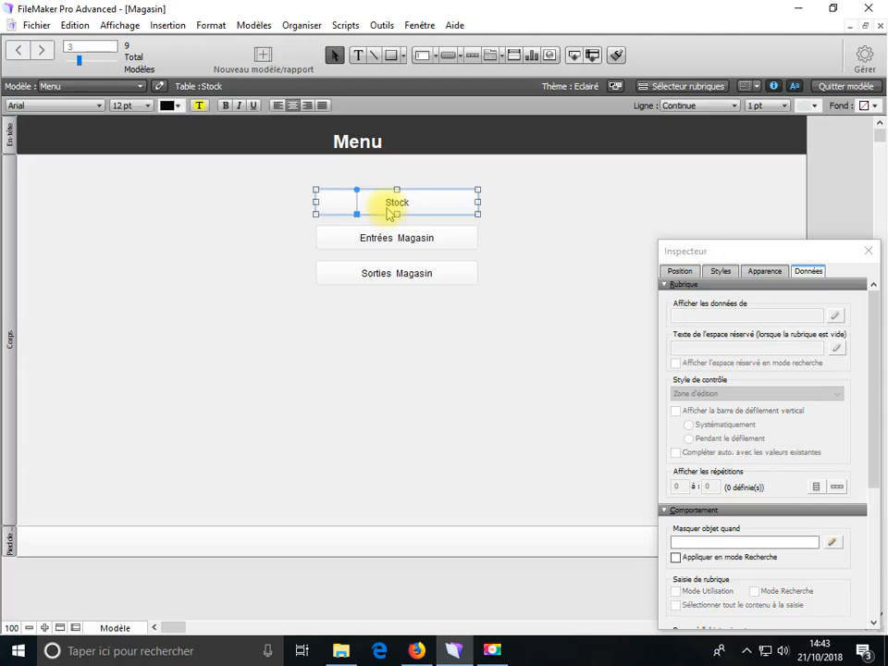
double_click(390, 211)
click(569, 319)
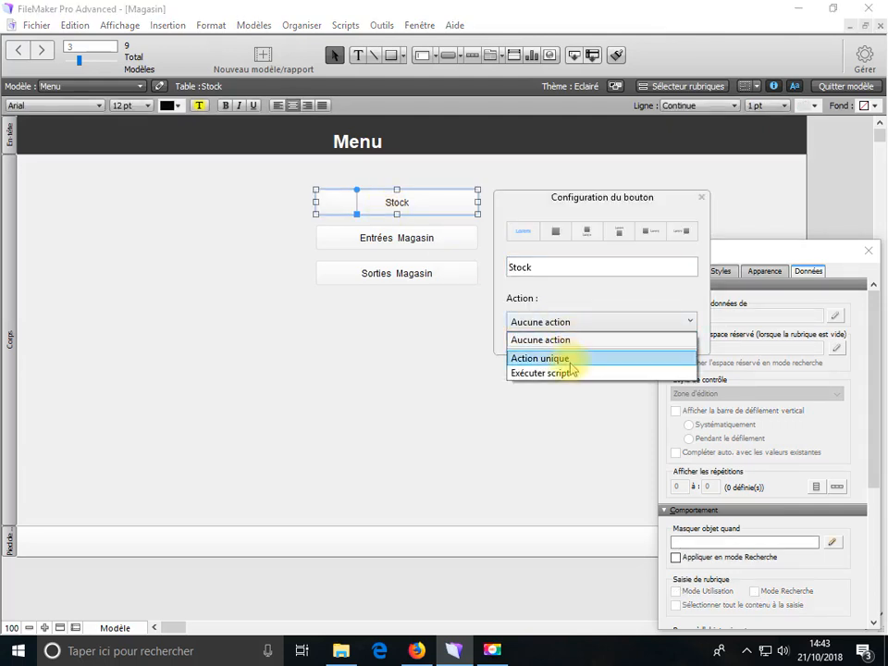
click(570, 364)
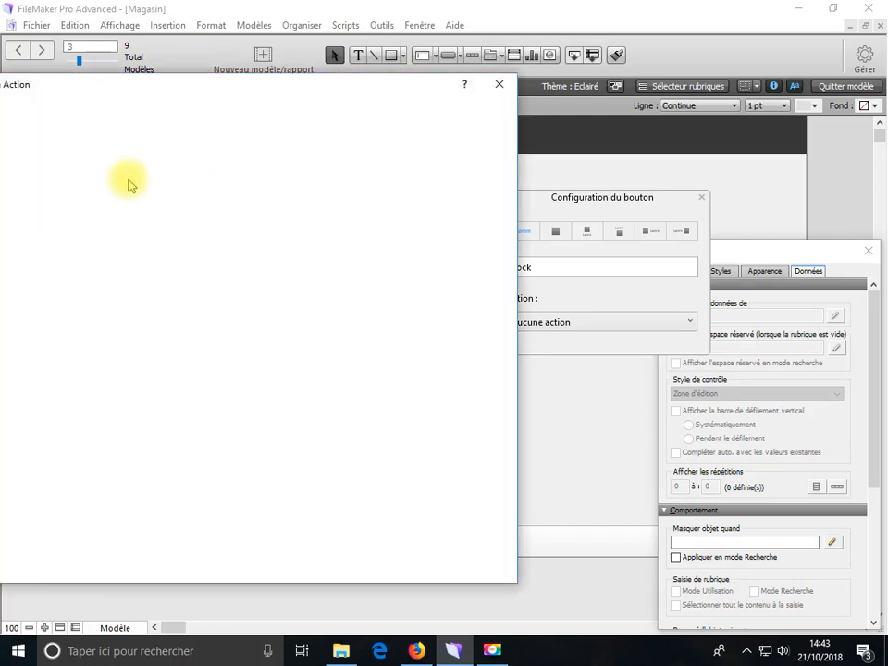
double_click(333, 180)
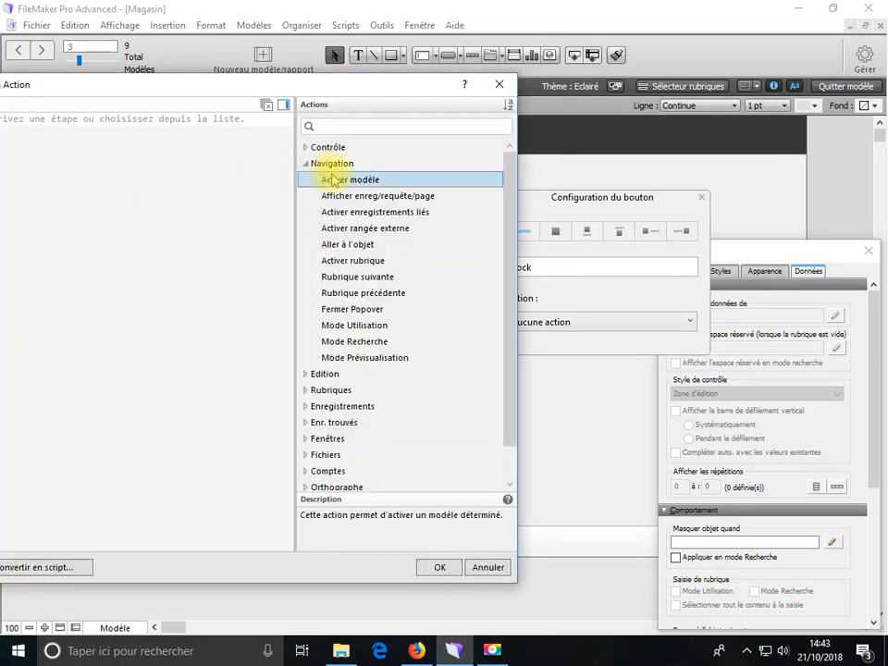
click(106, 125)
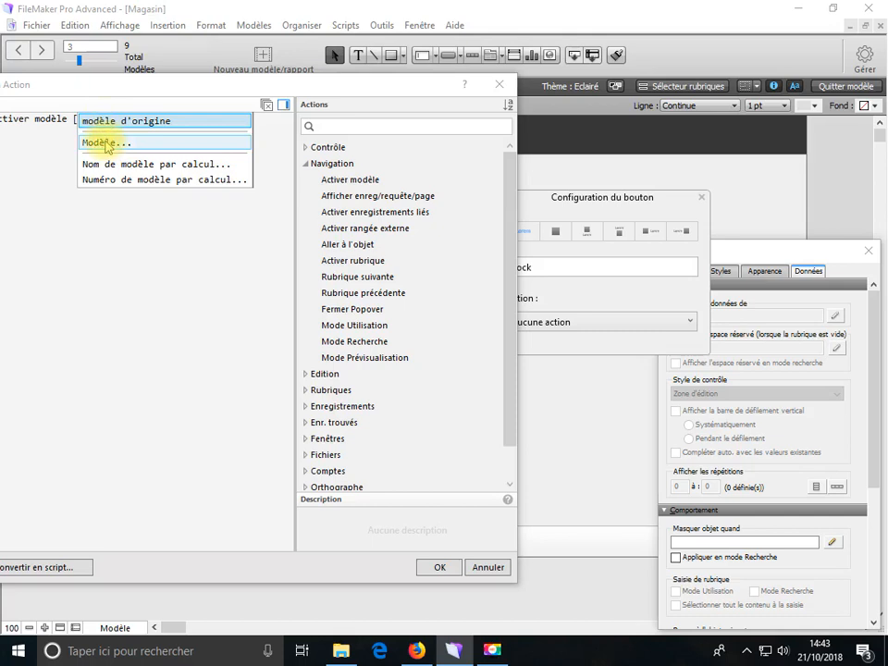
click(97, 141)
click(402, 321)
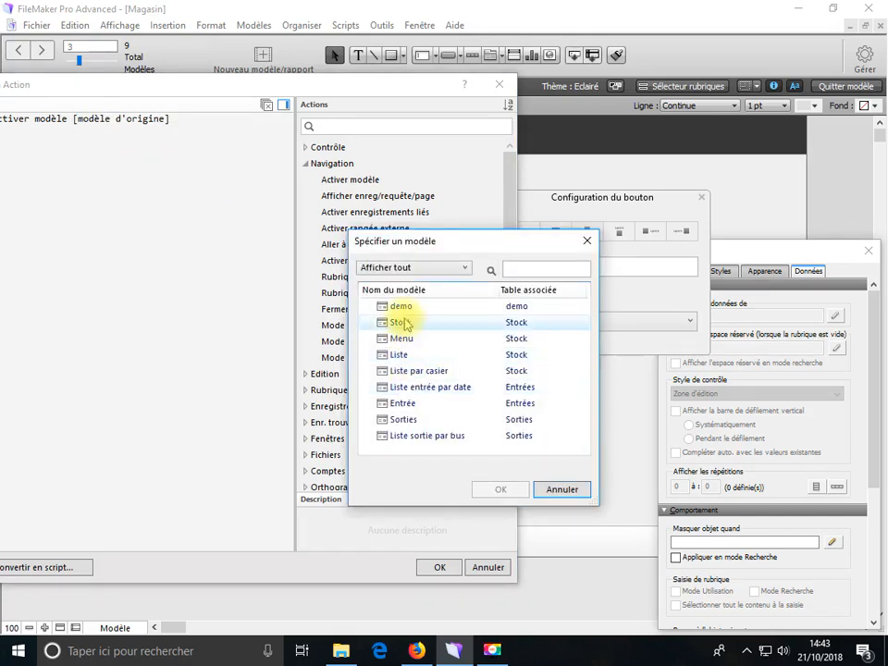
click(502, 490)
click(455, 566)
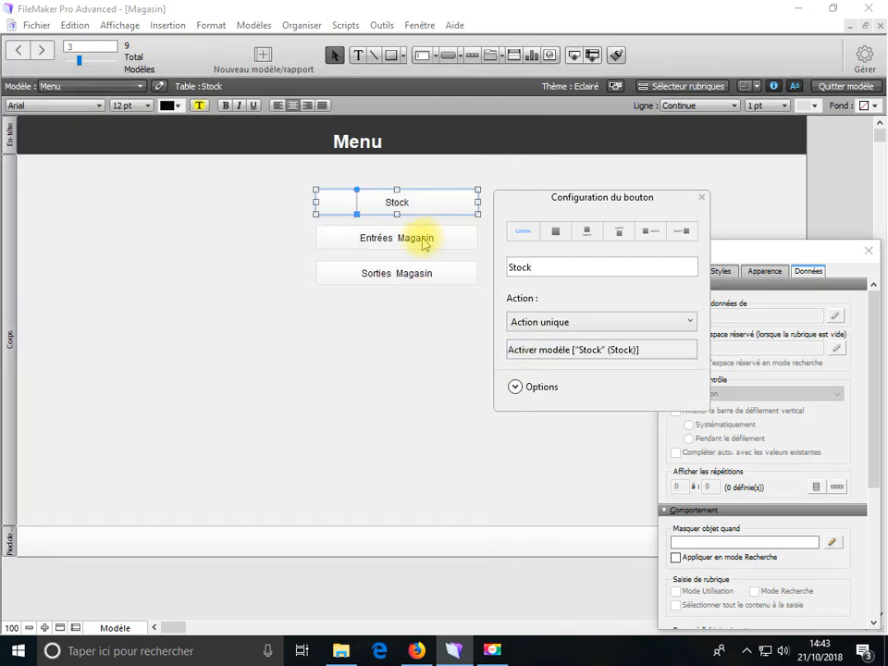
Give the Entrées Magasin button the single action Activer modèle with the Entrée layout as its target
double_click(424, 243)
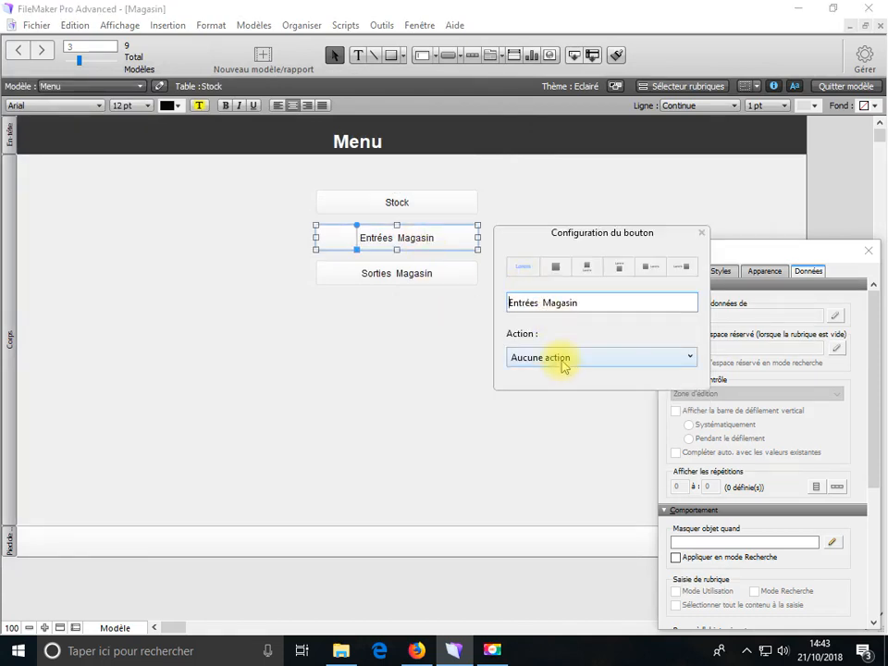
click(563, 359)
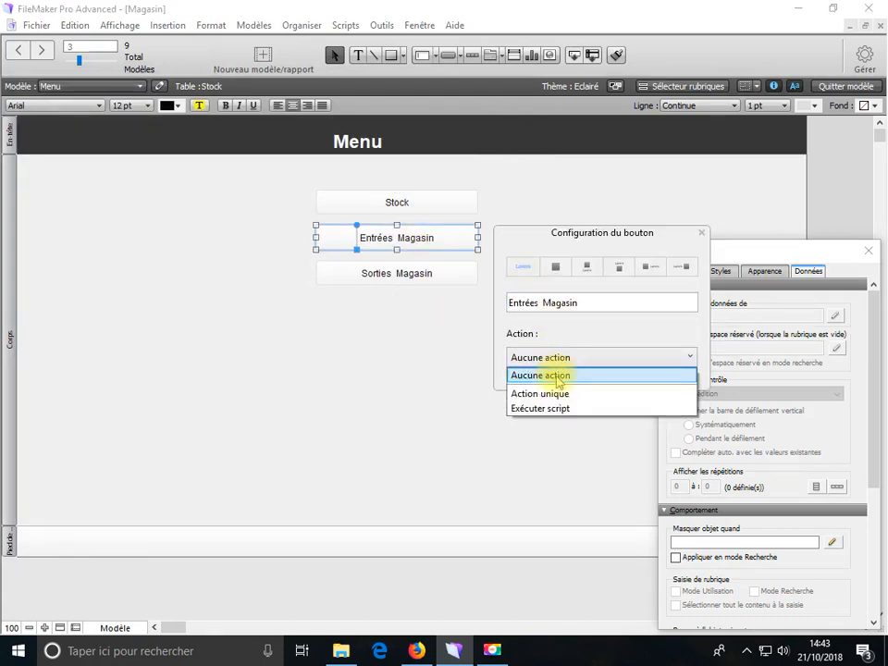
click(541, 394)
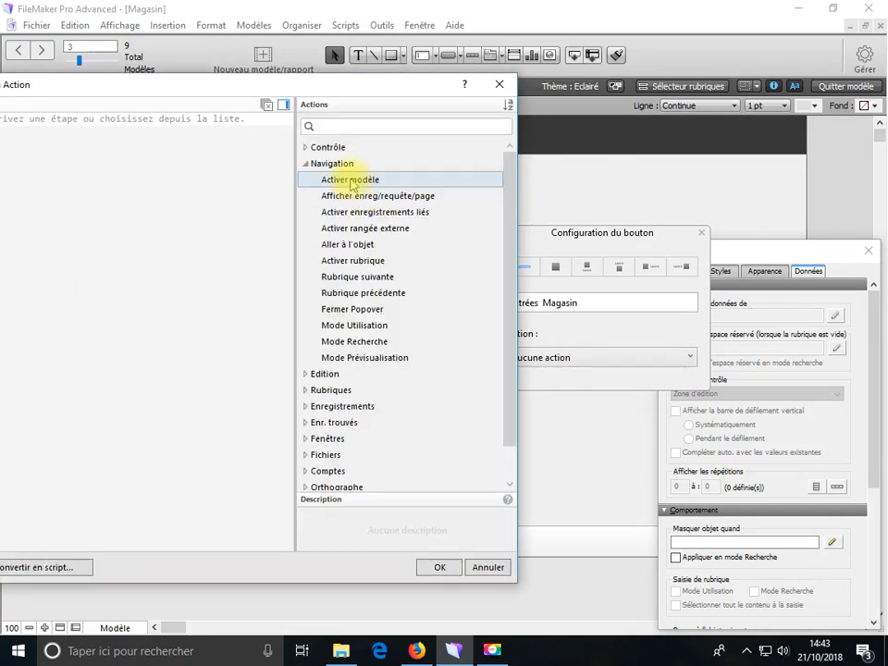
double_click(352, 181)
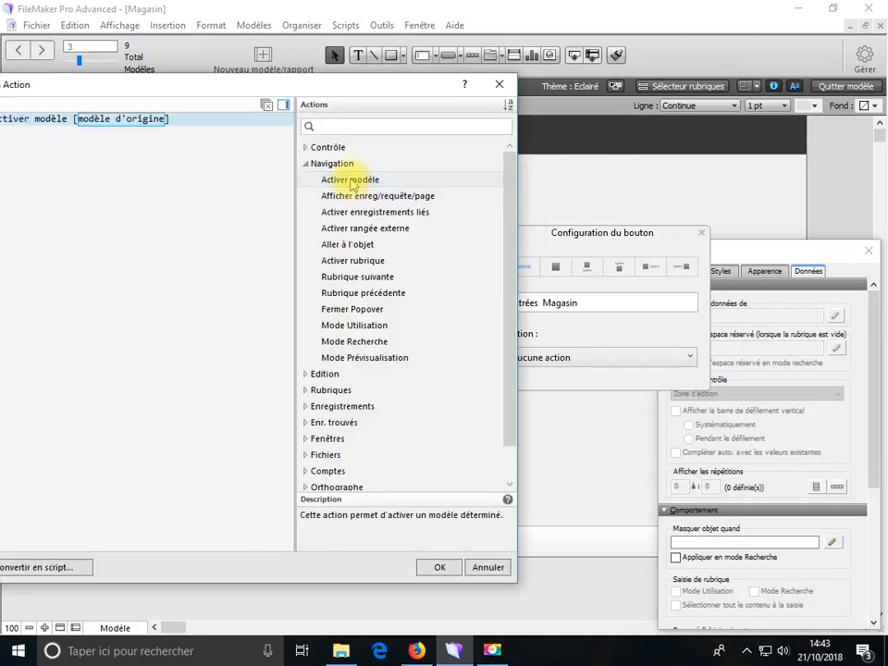
click(120, 126)
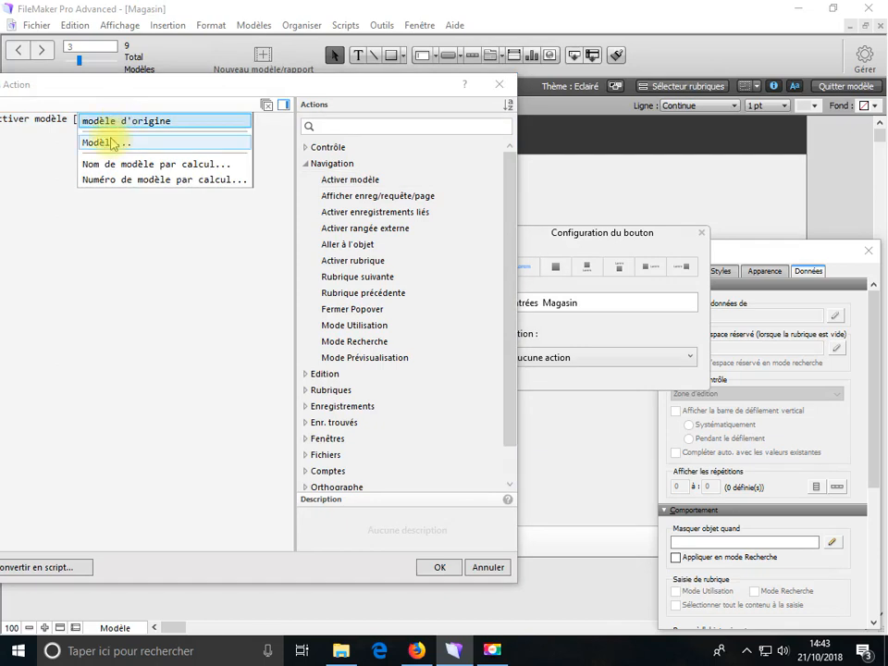
click(113, 143)
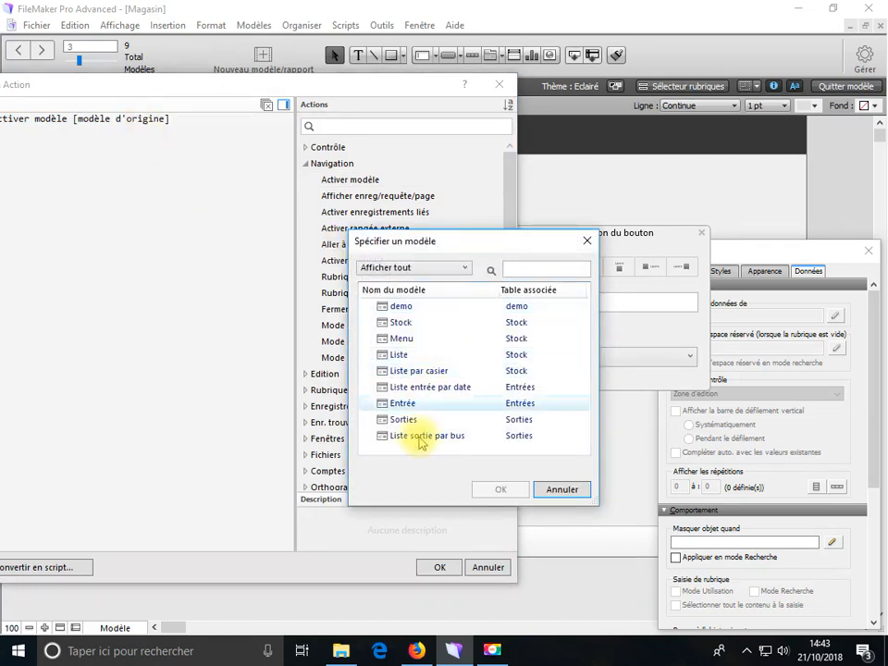
click(403, 409)
click(499, 490)
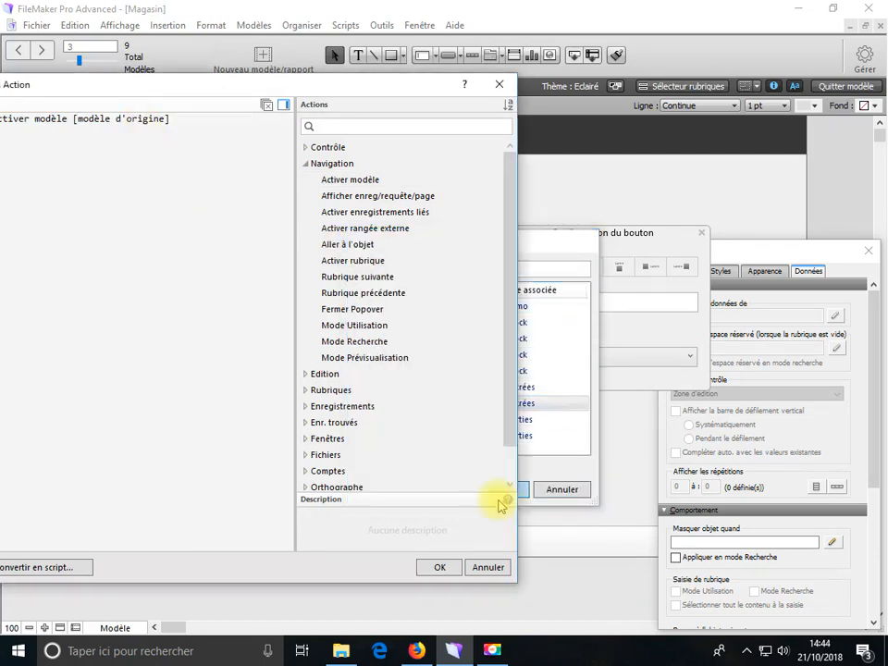
click(444, 566)
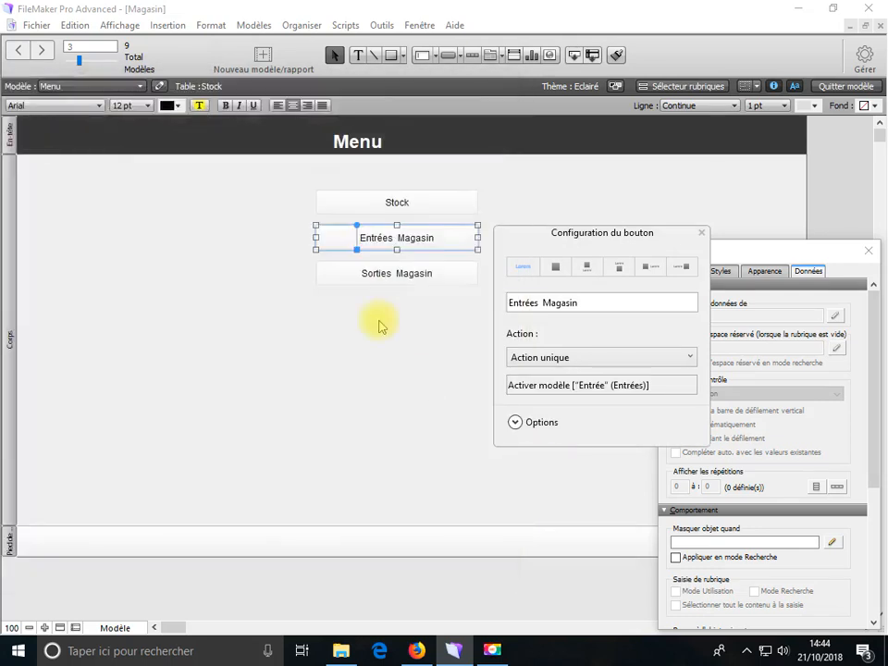
Give the Sorties Magasin button the single action Activer modèle with the Sorties layout as its target
click(377, 276)
double_click(377, 275)
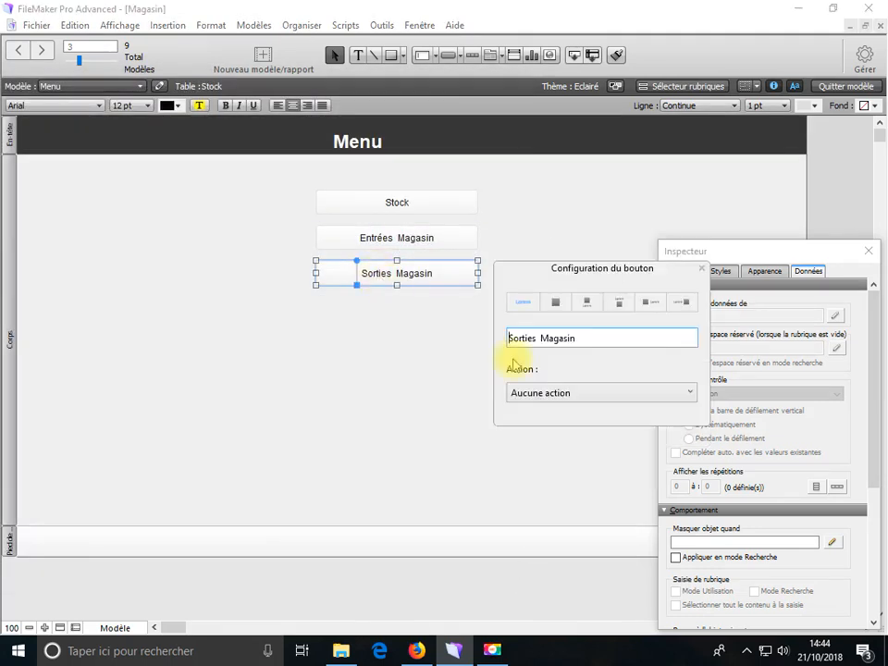
click(567, 393)
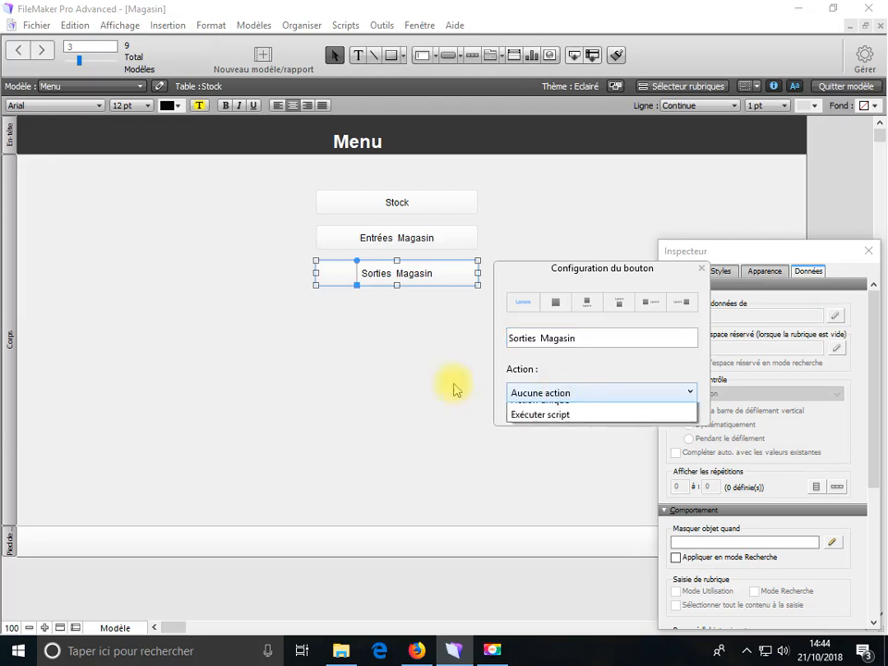
click(522, 429)
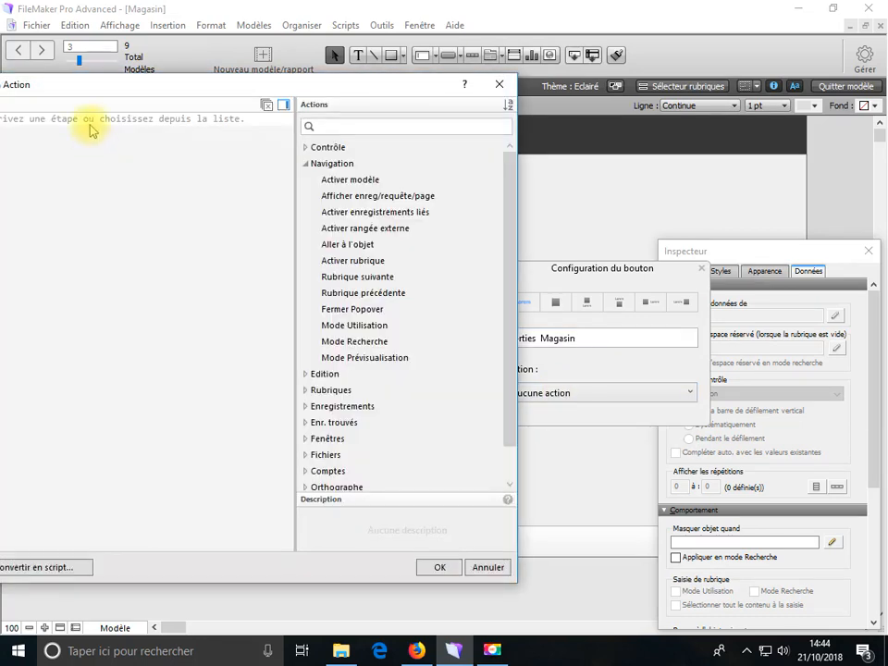
double_click(329, 180)
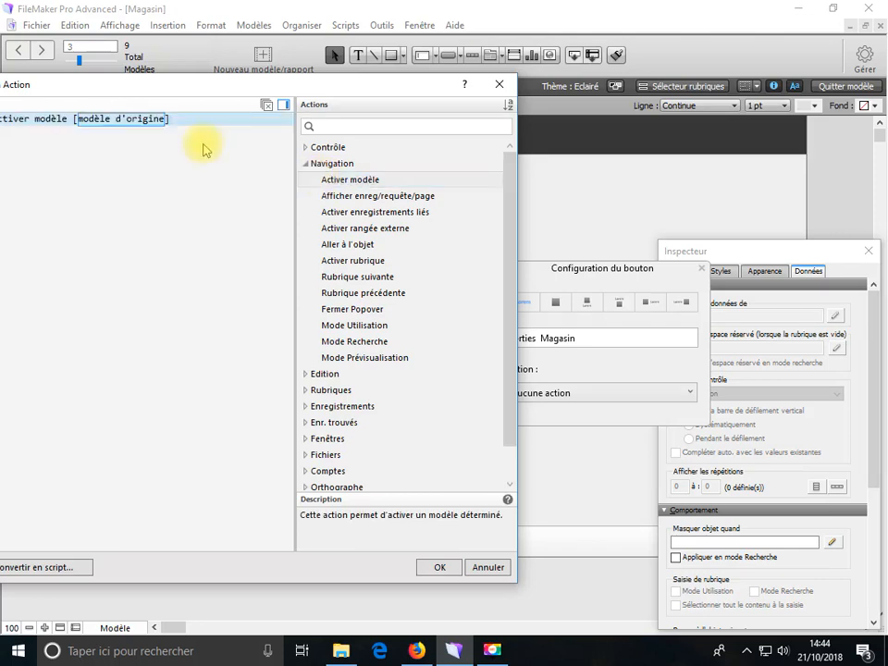
click(152, 124)
click(123, 142)
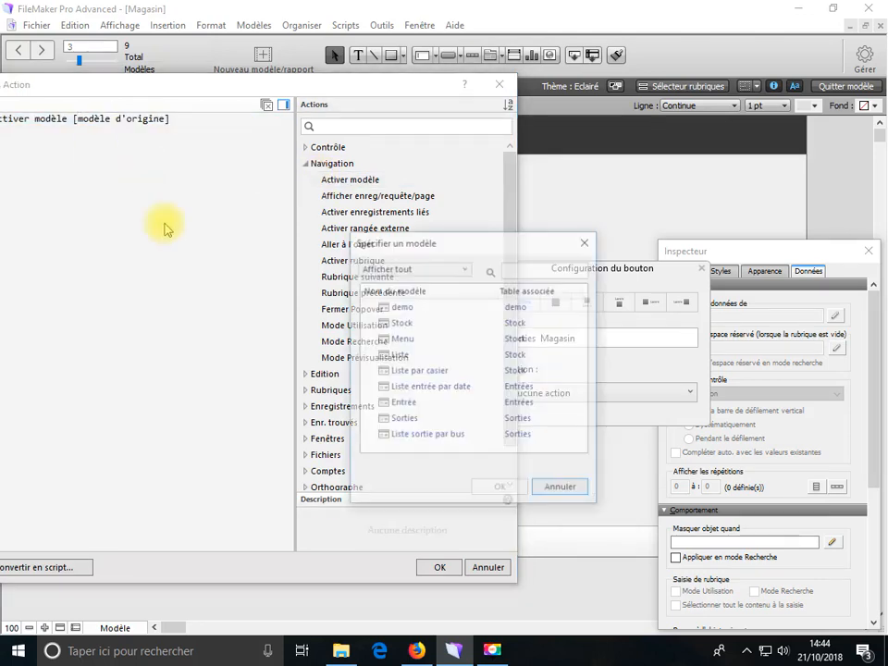
click(398, 421)
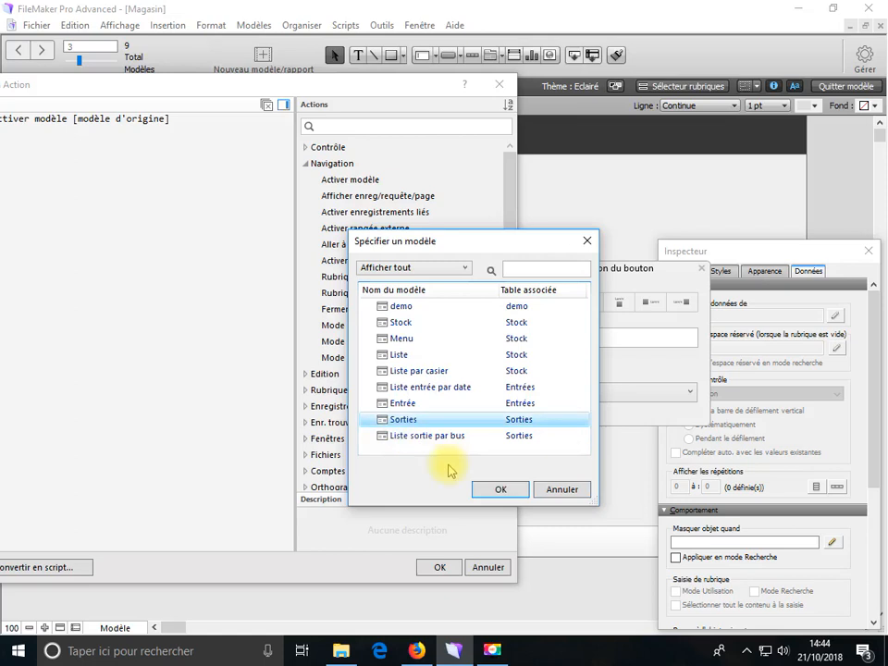
click(486, 491)
click(459, 567)
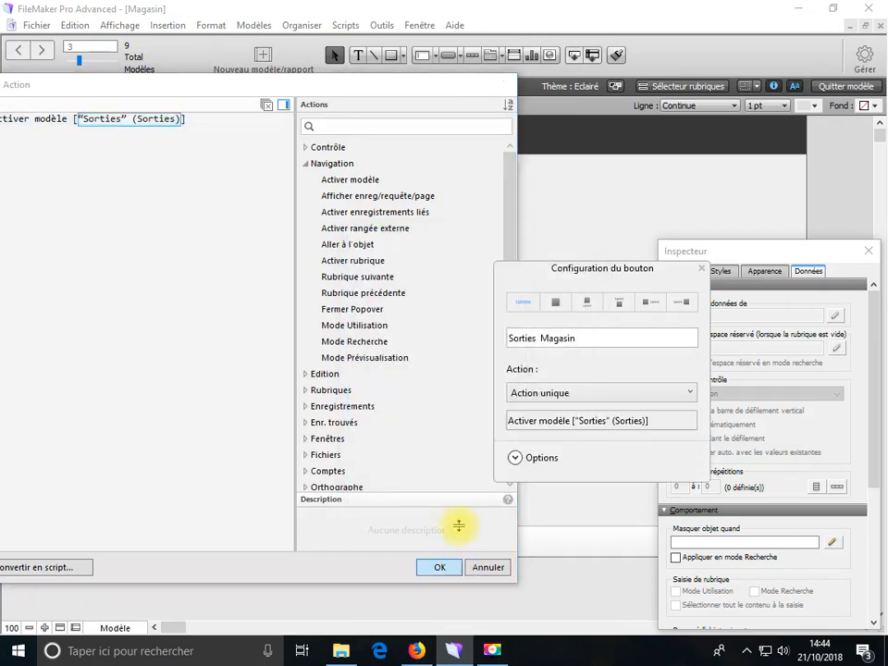
click(369, 421)
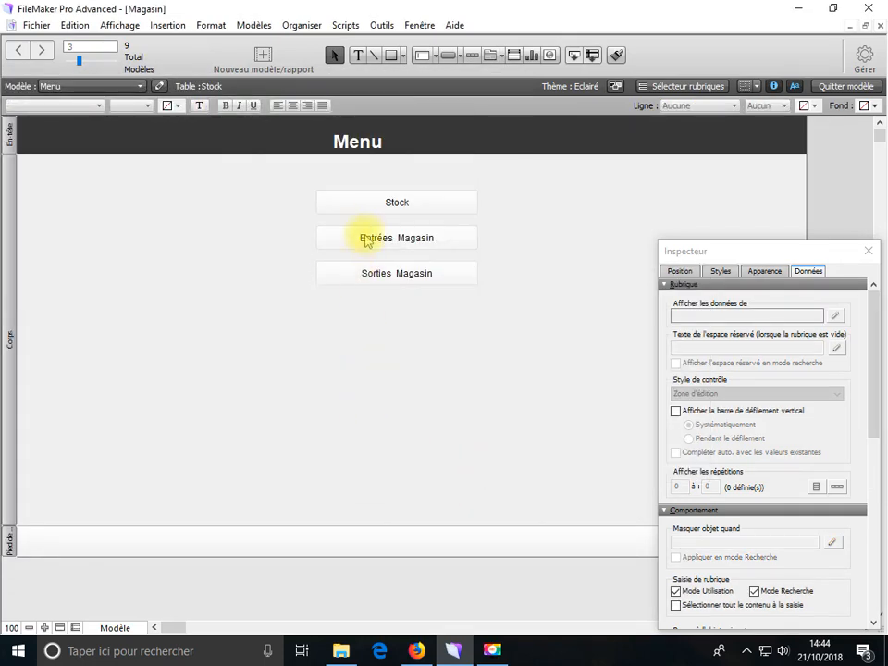
Enable the hand cursor option (Transformer en curseur main sur le bouton) for the Stock, Entrées Magasin and Sorties Magasin buttons
click(393, 198)
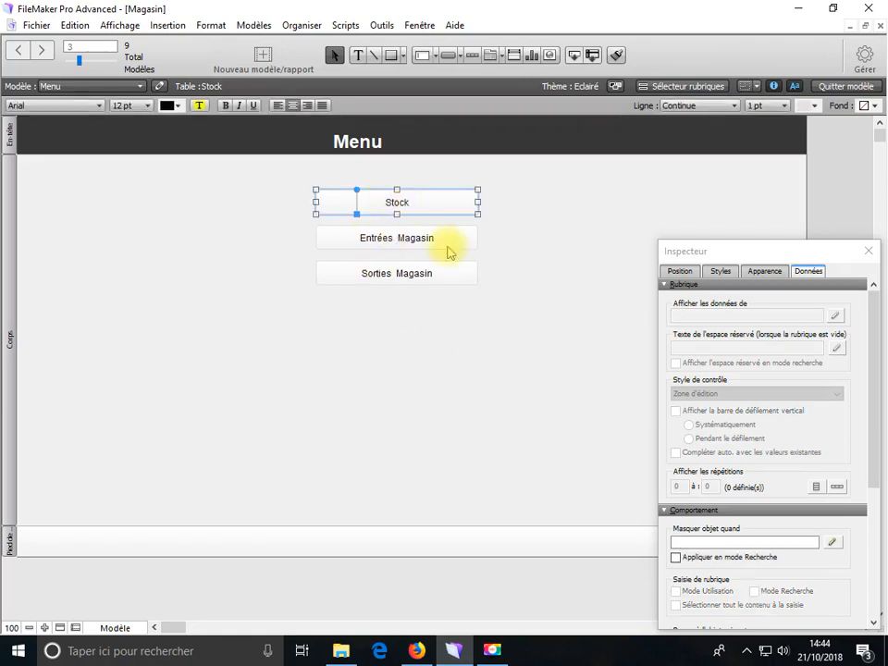
double_click(404, 210)
click(515, 388)
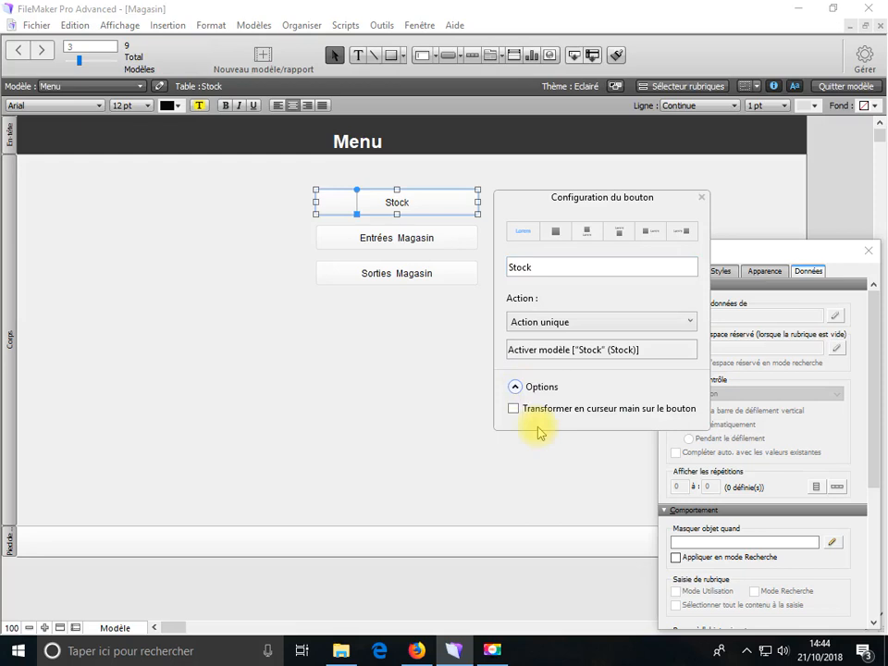
click(514, 408)
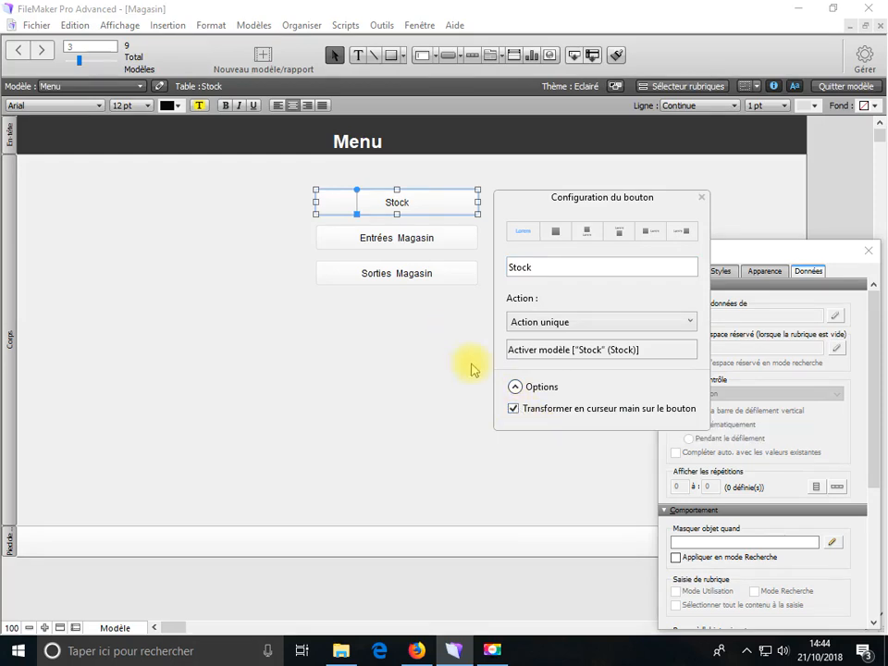
click(399, 243)
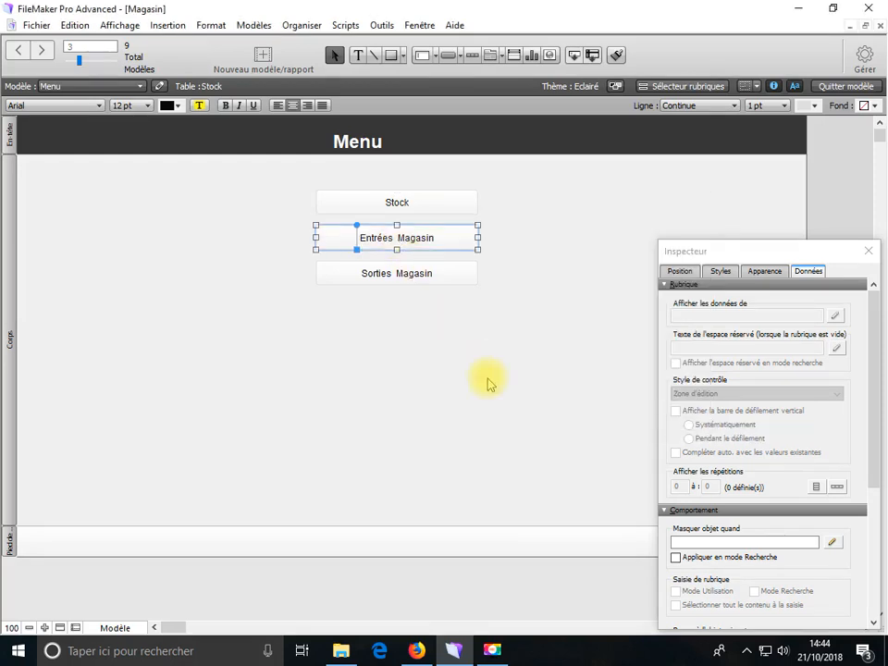
double_click(451, 243)
click(515, 445)
click(402, 276)
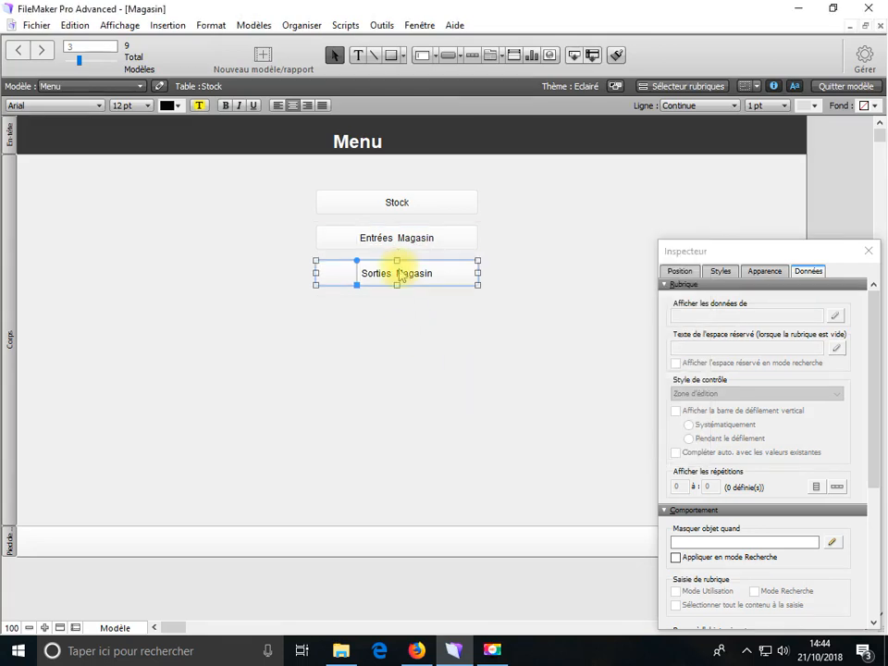
double_click(401, 275)
click(515, 479)
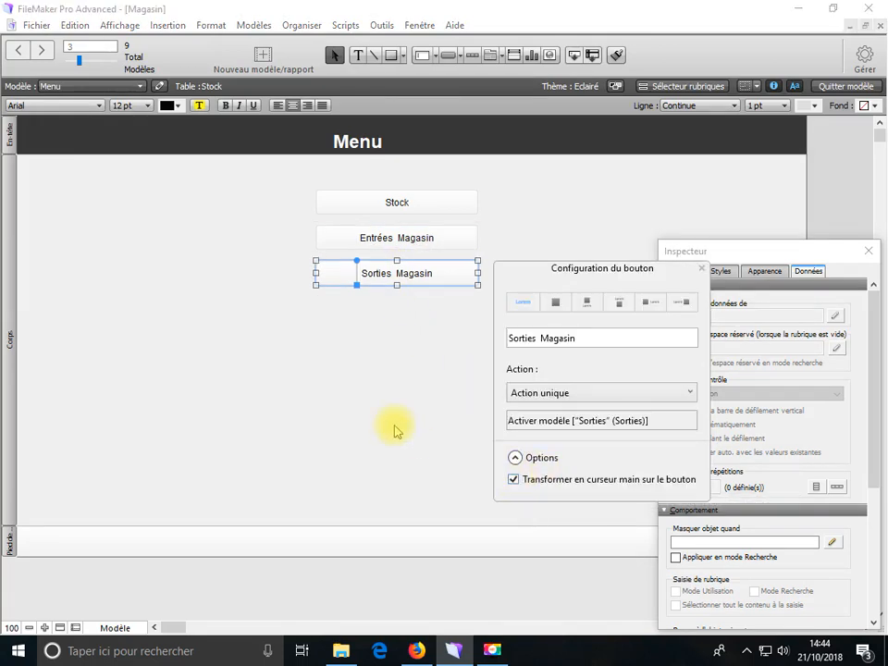
click(395, 432)
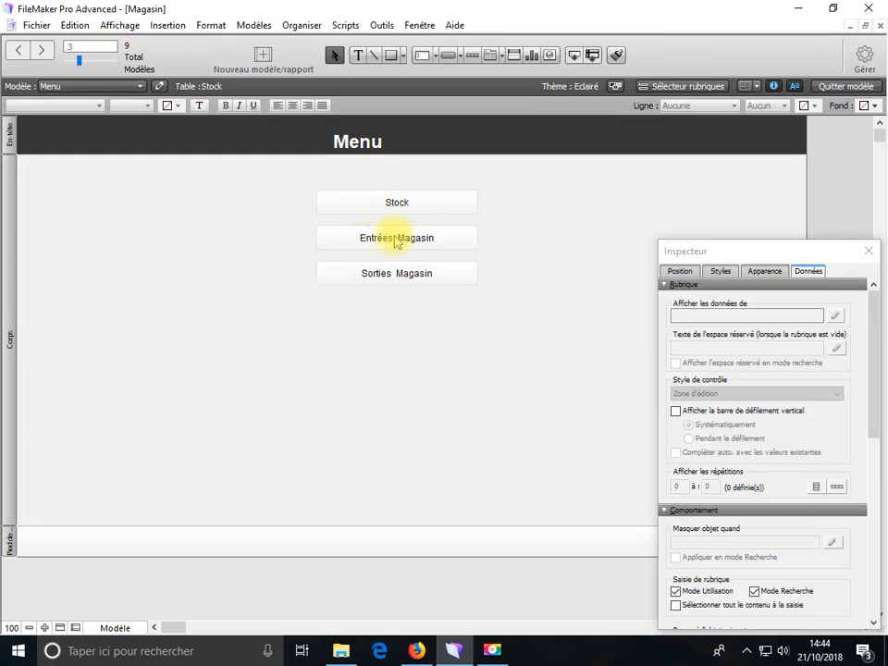
Switch the Menu layout to Utilisation mode and open the Stock layout with its Stock button
click(129, 628)
click(129, 565)
click(529, 363)
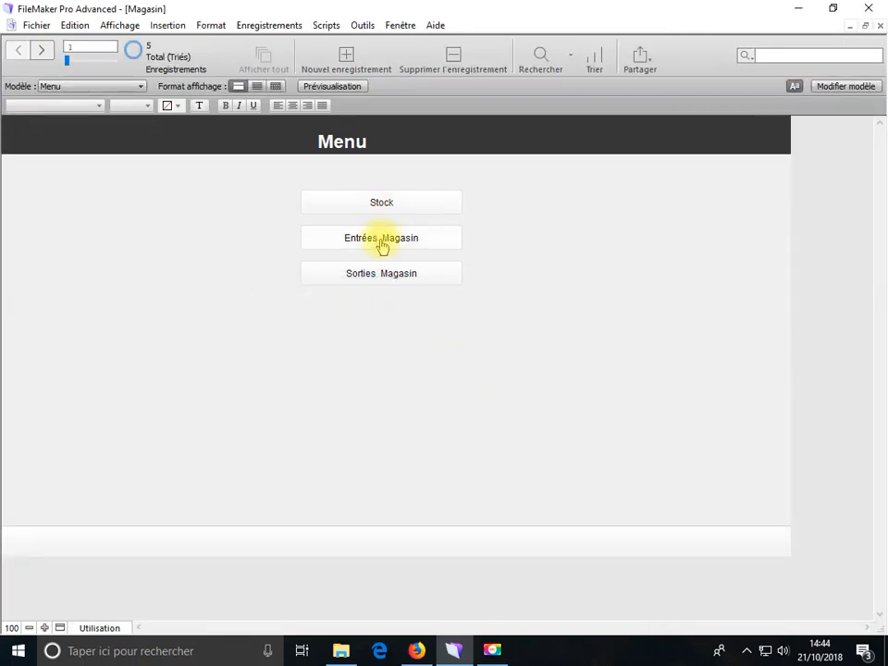
click(377, 209)
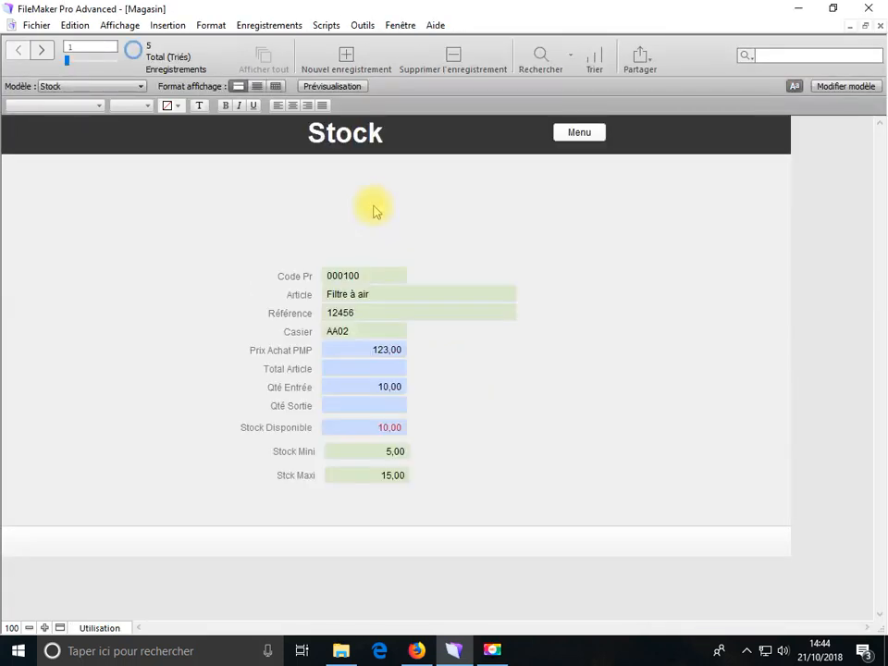
Switch the Stock layout to Modèle mode and copy the Menu button from its header
click(114, 629)
click(115, 601)
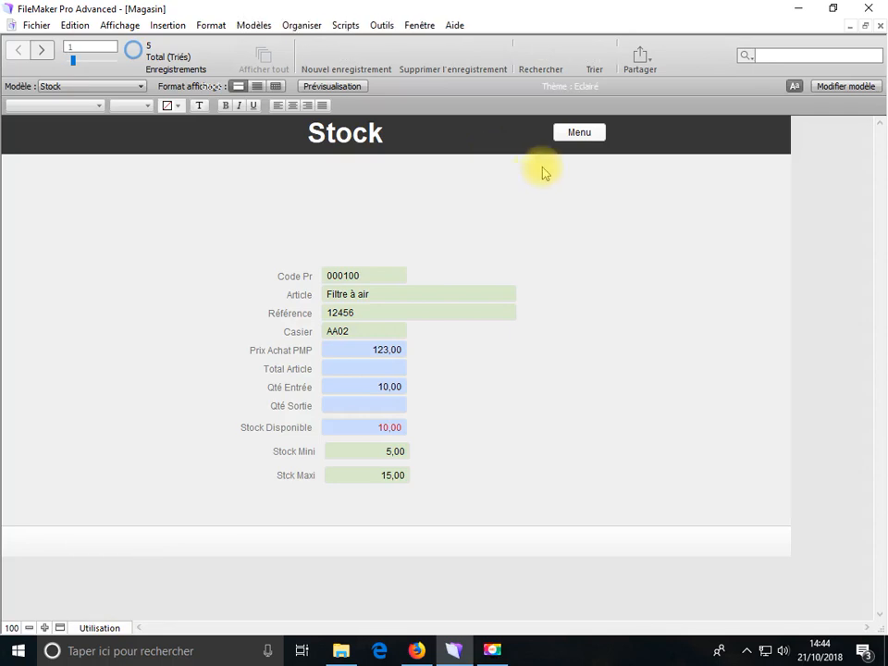
right_click(589, 136)
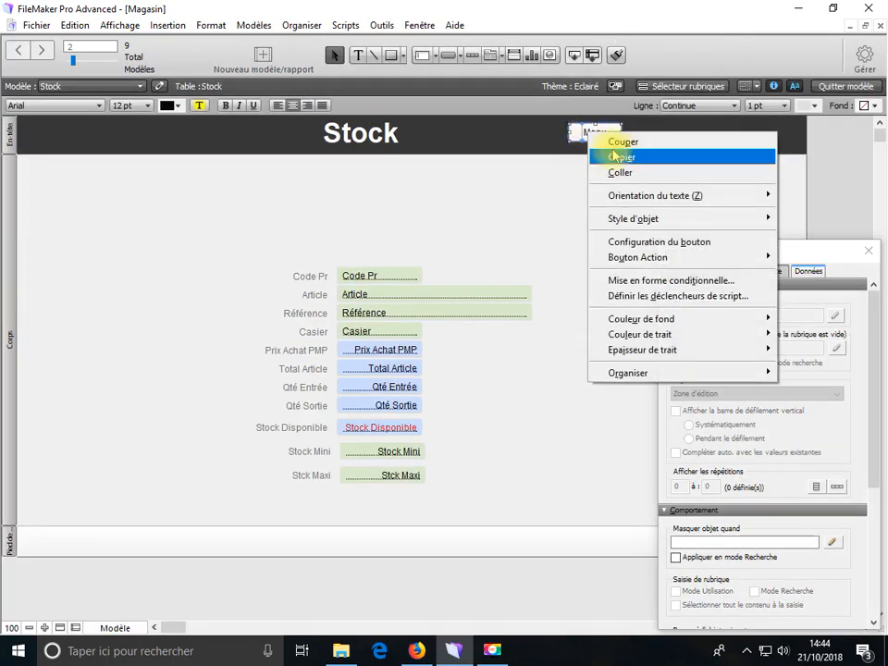
click(608, 157)
Return to Utilisation mode and test the Menu, Entrées Magasin, Retour and Sorties Magasin buttons, ending on the Sorties layout
click(134, 627)
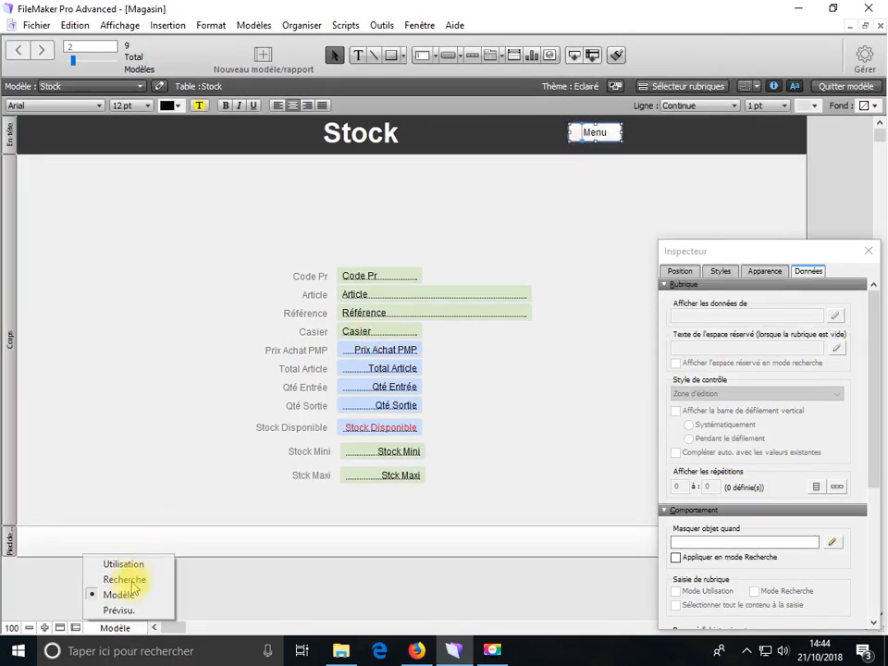
click(134, 563)
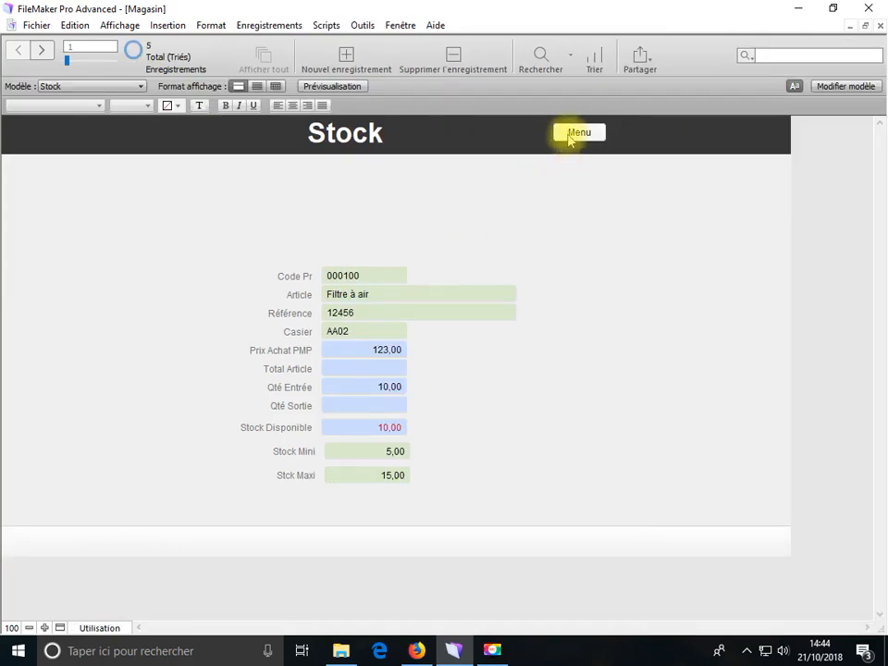
click(571, 141)
click(349, 270)
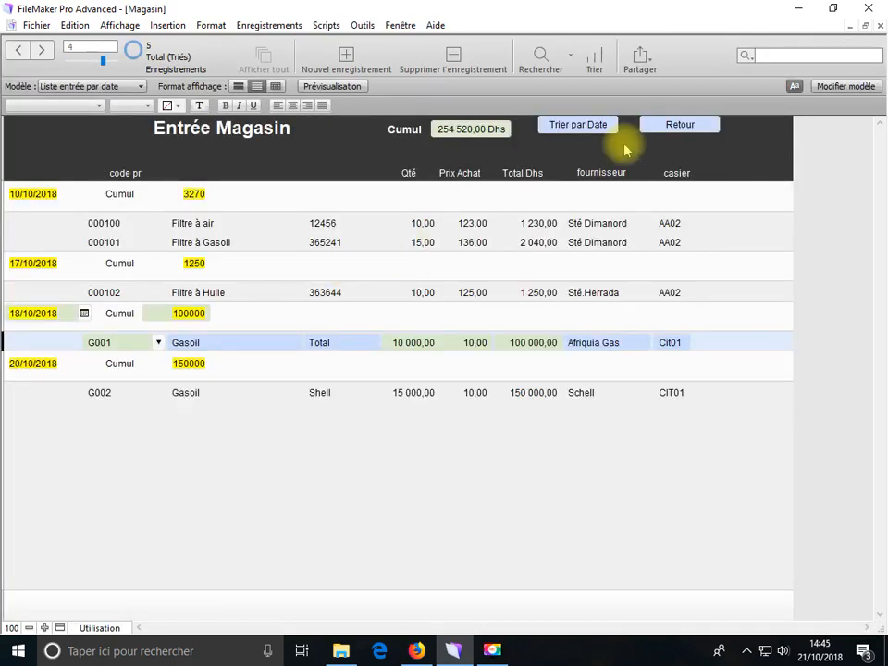
click(671, 126)
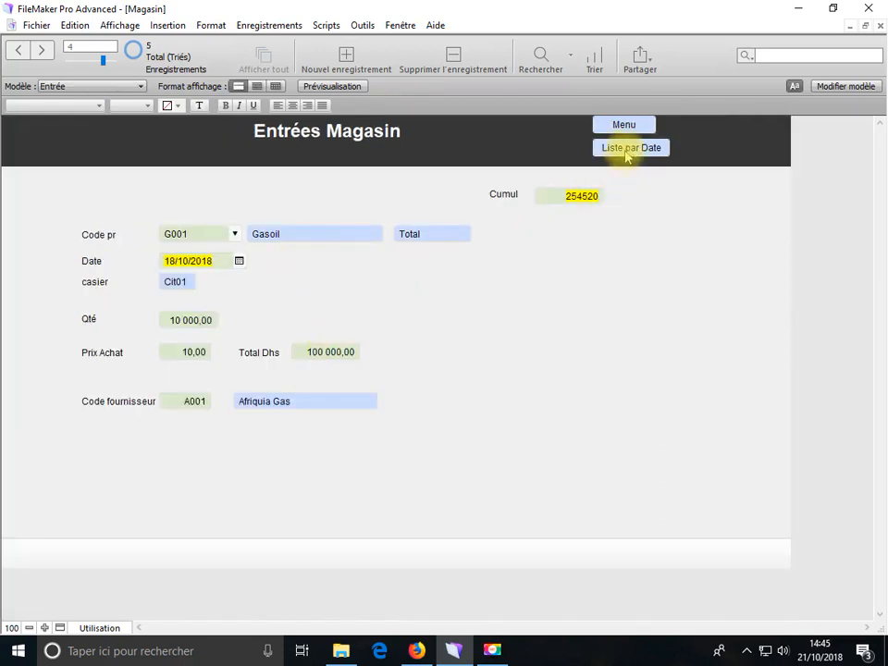
click(619, 124)
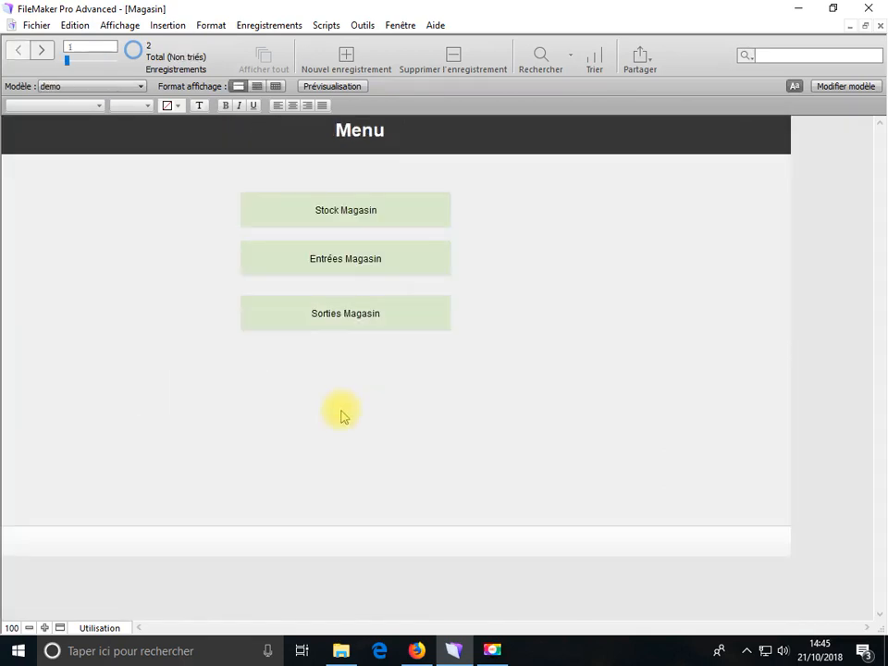
click(350, 315)
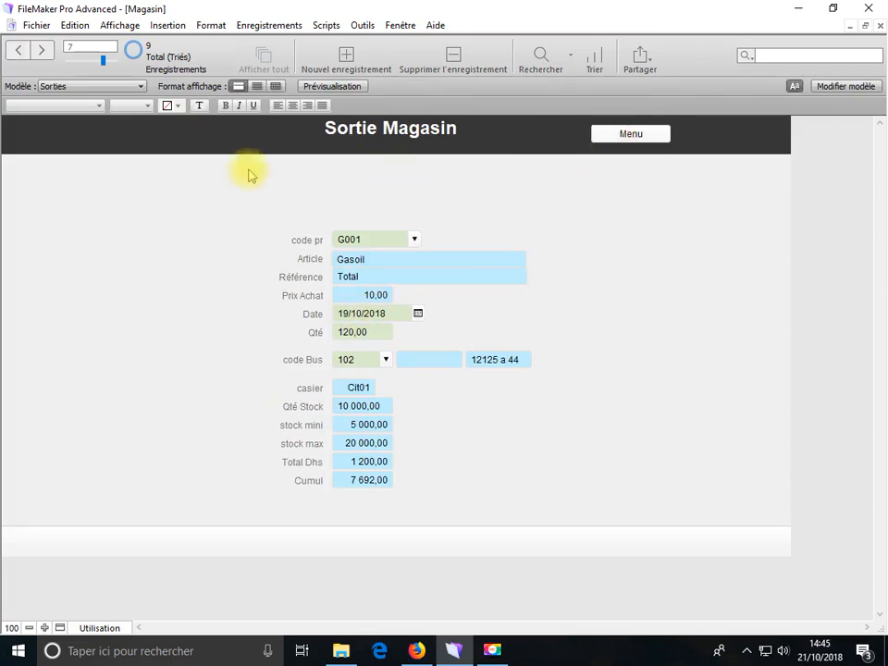
In Modèle mode, increase the height of the Sorties layout's header and duplicate its Menu button directly below the original
click(104, 631)
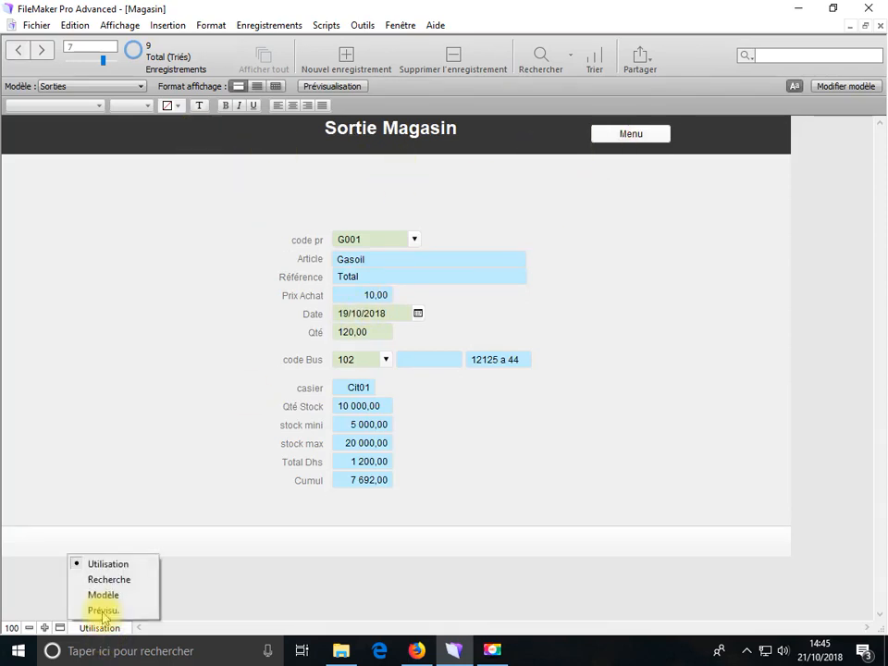
click(92, 594)
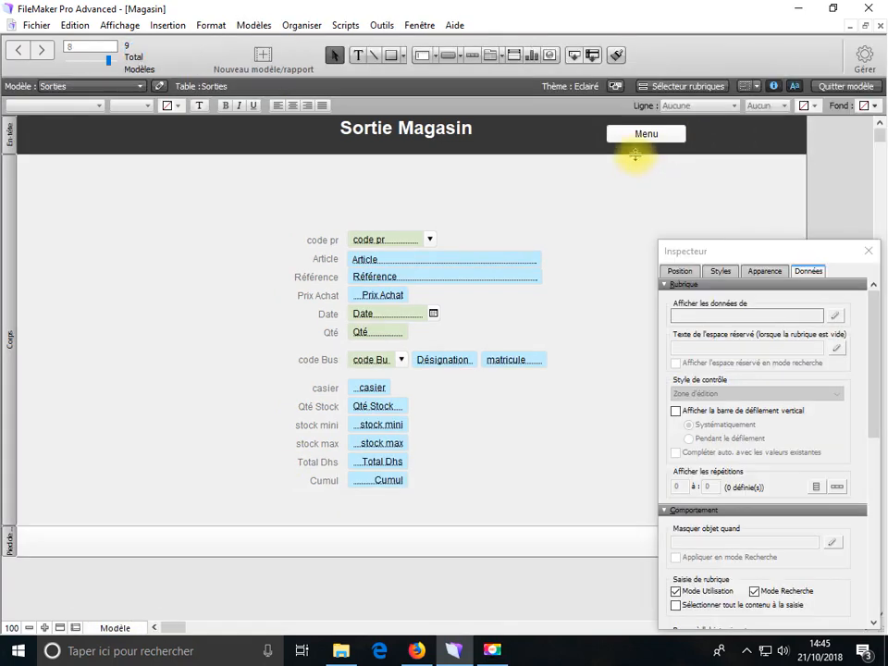
drag(630, 155, 637, 176)
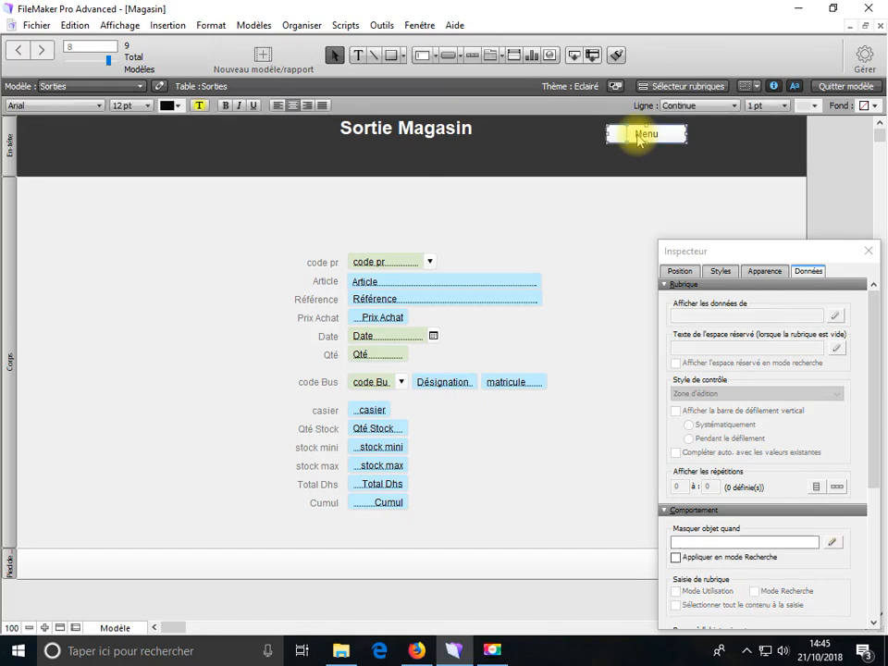
click(661, 137)
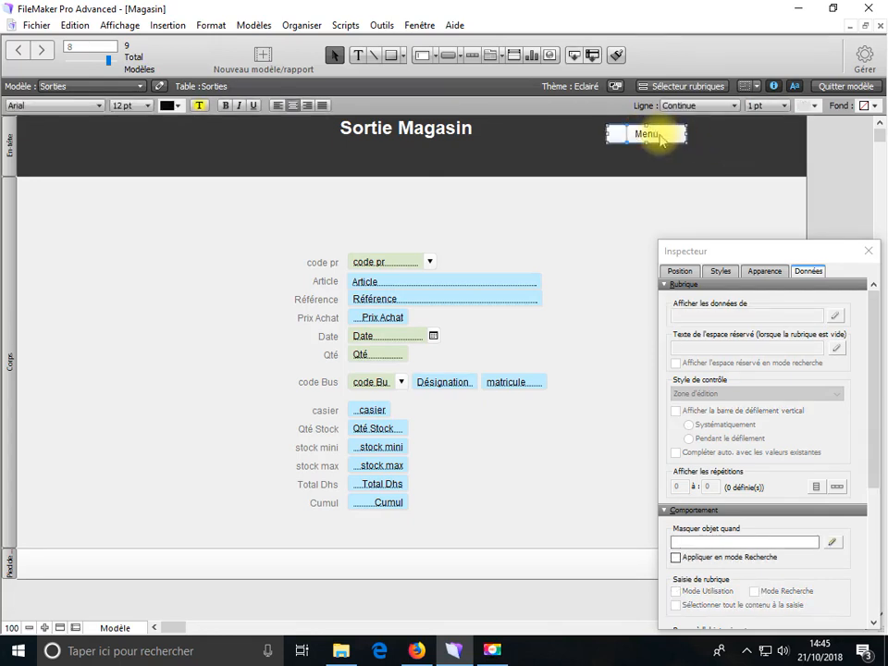
drag(661, 139, 657, 165)
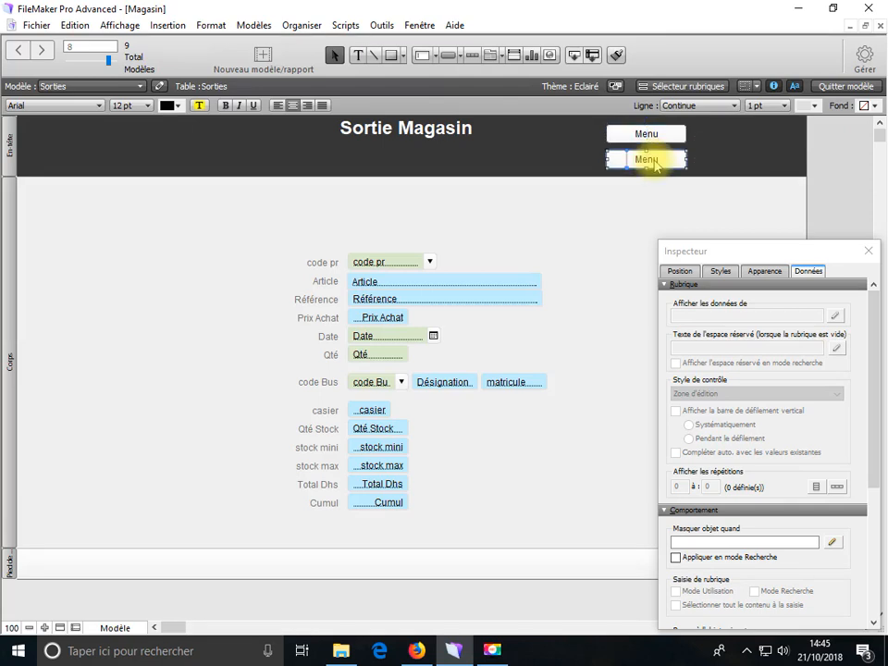
Label the duplicated button Liste sortie par Bus and widen it so the label fits on a single line
double_click(655, 163)
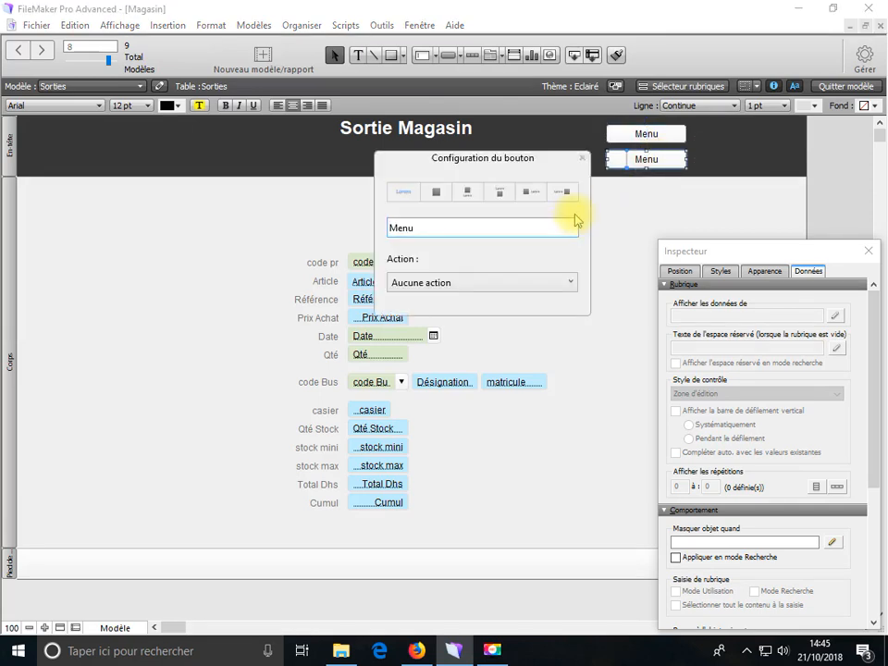
text(Liste sortie )
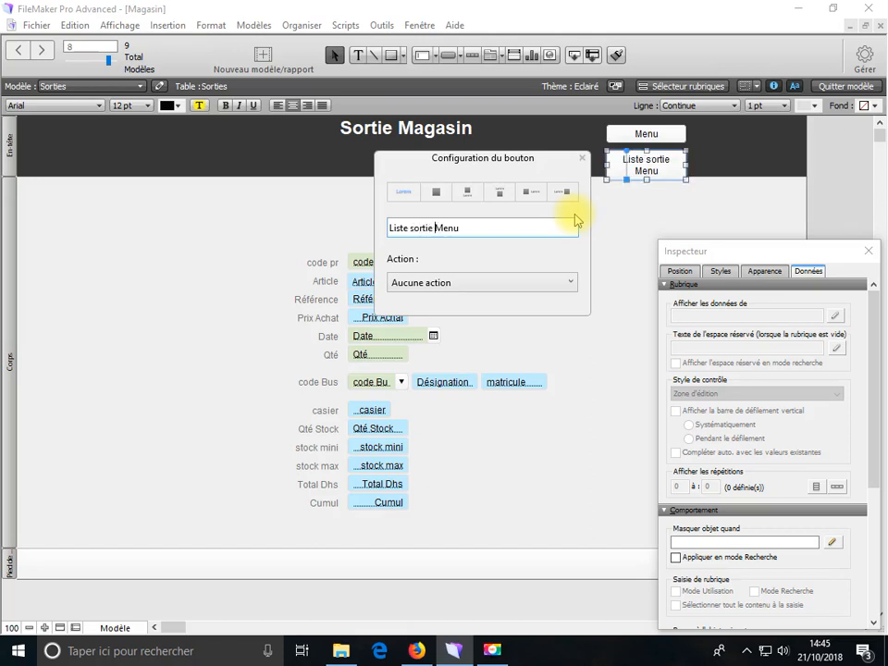
text(par Bus)
key(Delete)
key(Delete)
key(Delete)
key(Delete)
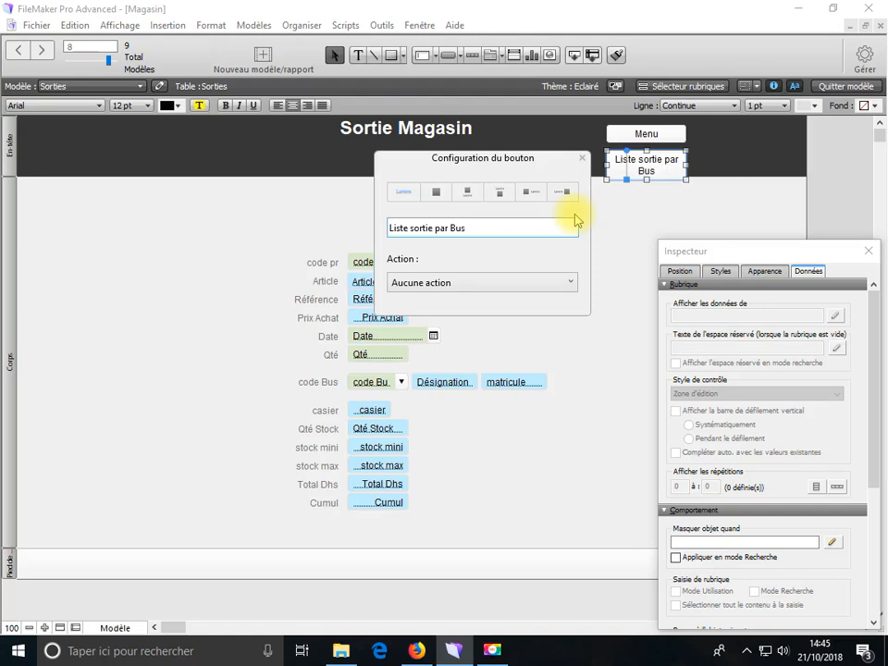
click(648, 183)
click(680, 176)
drag(686, 177, 708, 165)
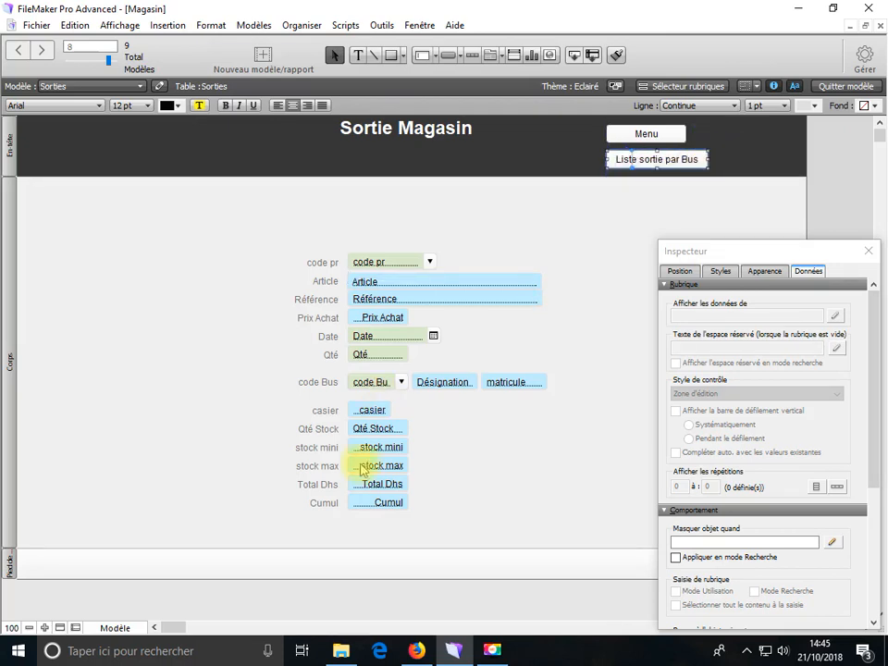
click(132, 629)
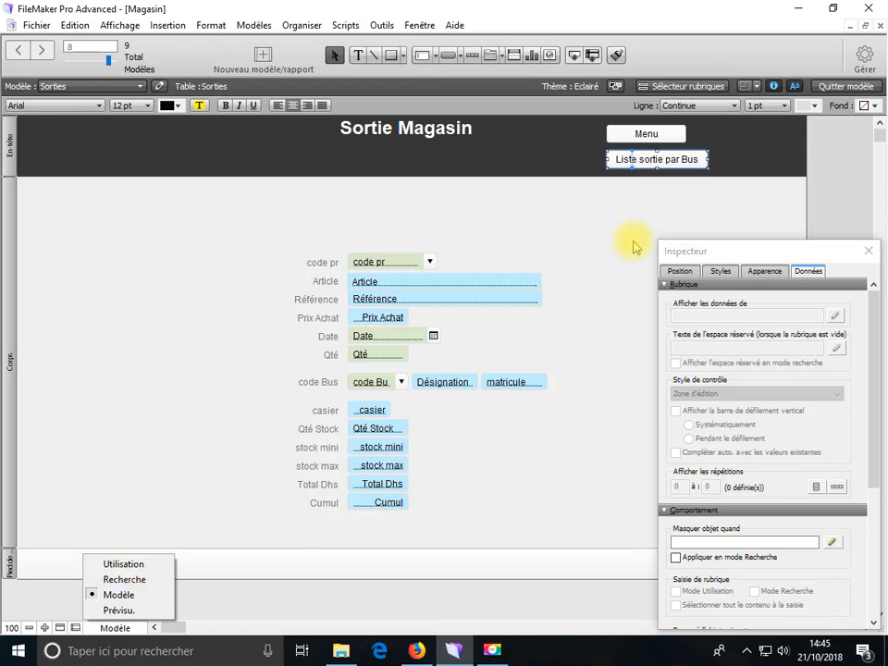
Assign the Liste sortie par Bus button a single action, Activer modèle, targeting the Sorties layout
click(642, 171)
double_click(642, 172)
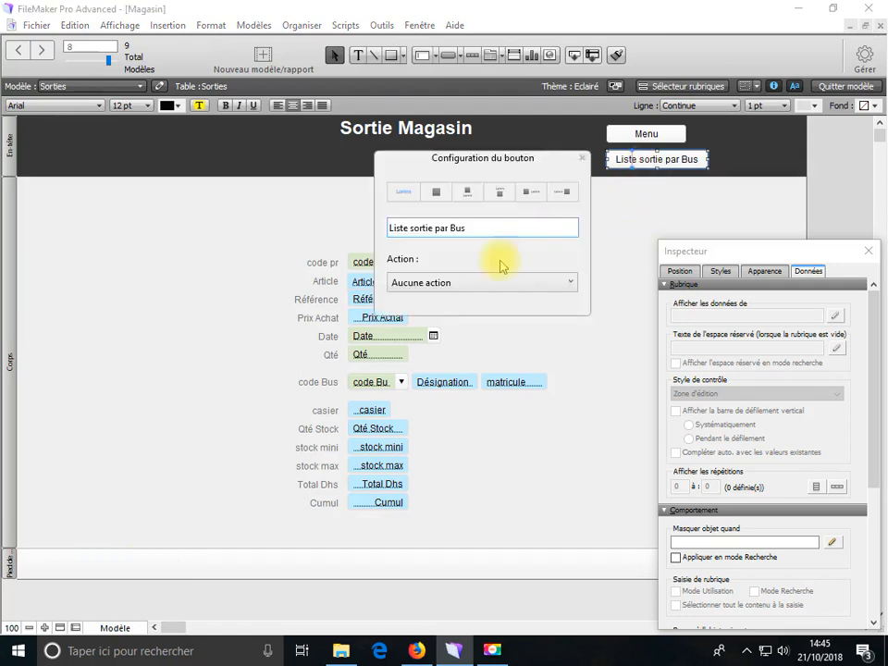
click(472, 284)
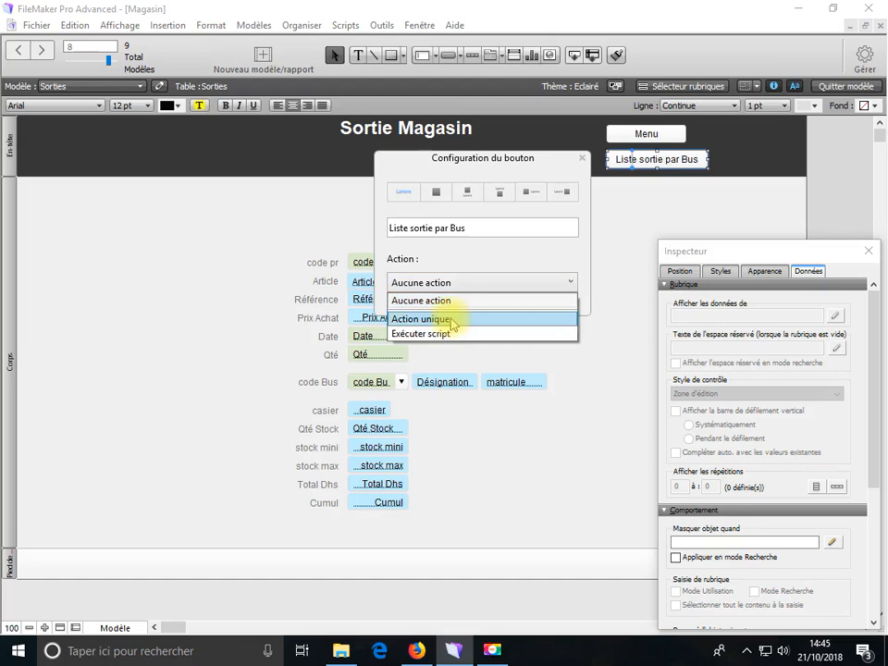
click(452, 319)
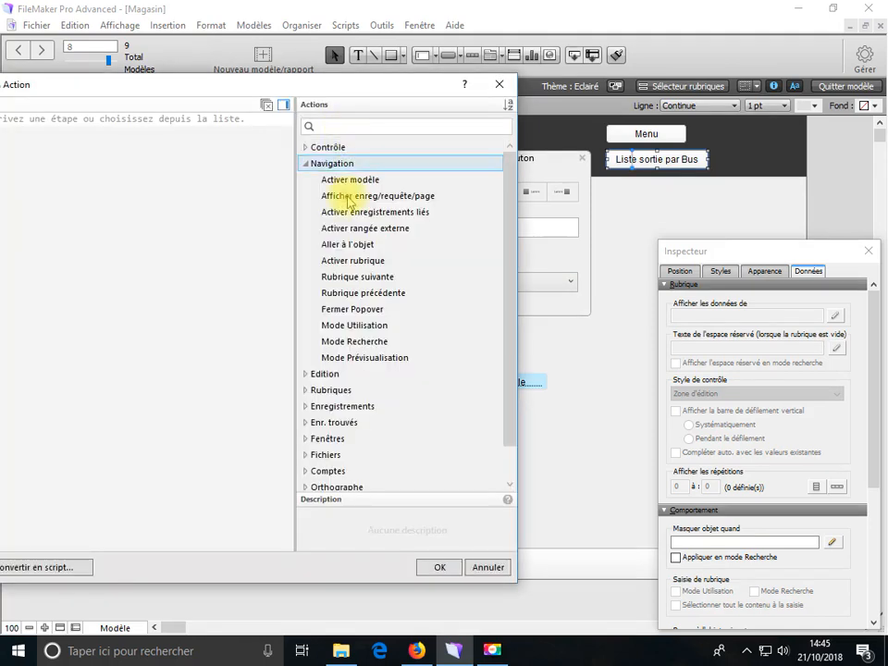
click(338, 181)
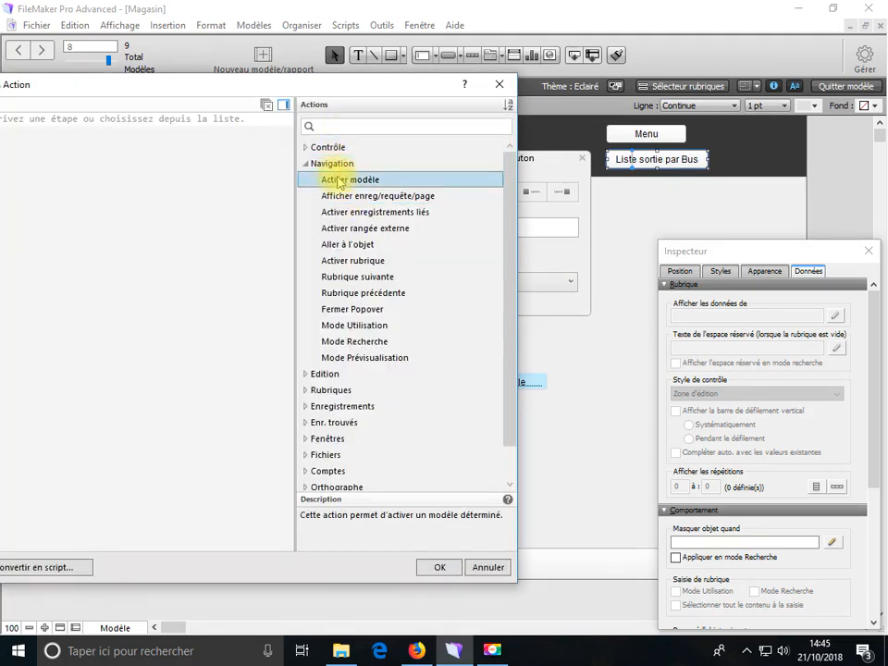
double_click(339, 181)
click(143, 120)
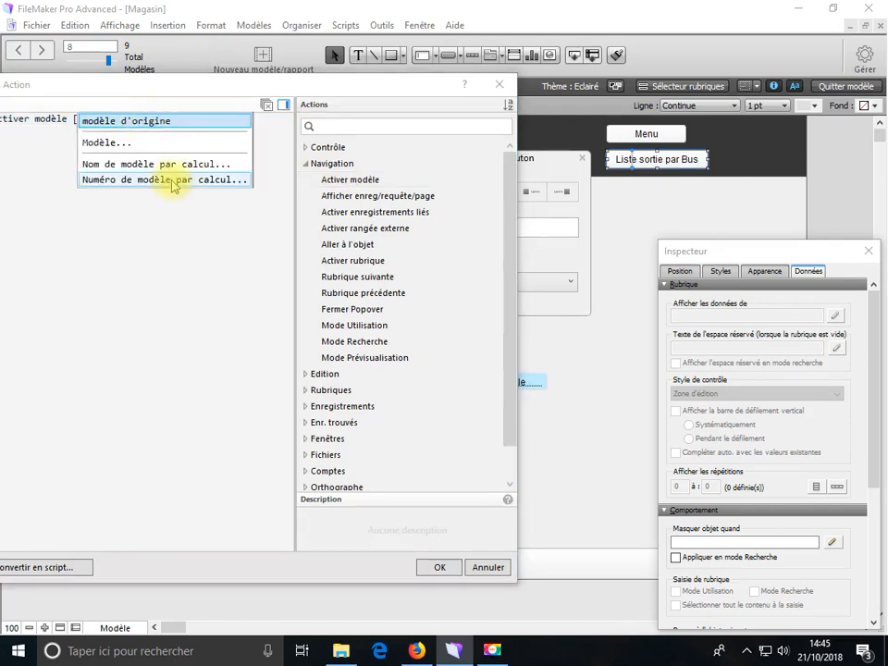
click(109, 143)
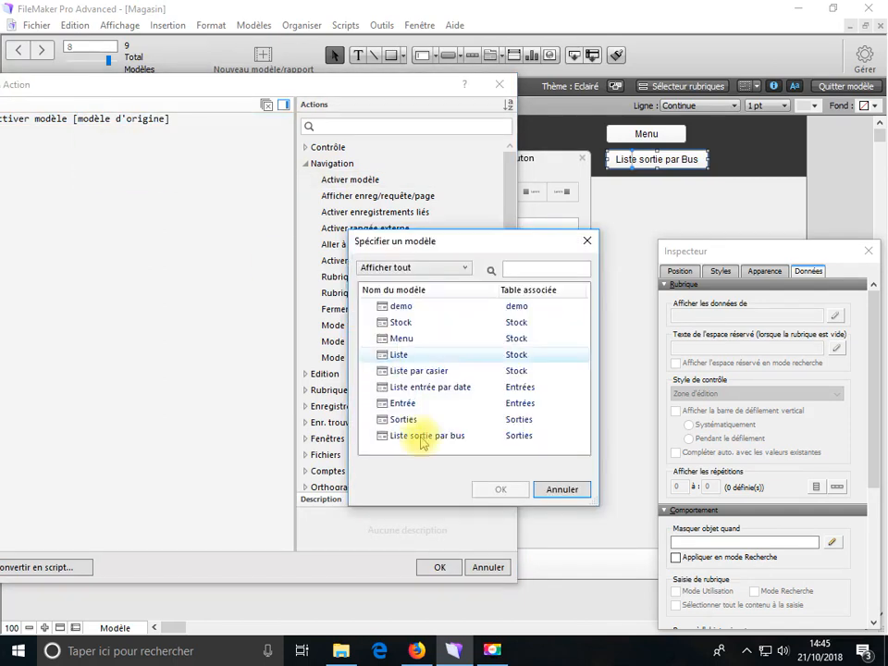
click(392, 420)
click(501, 491)
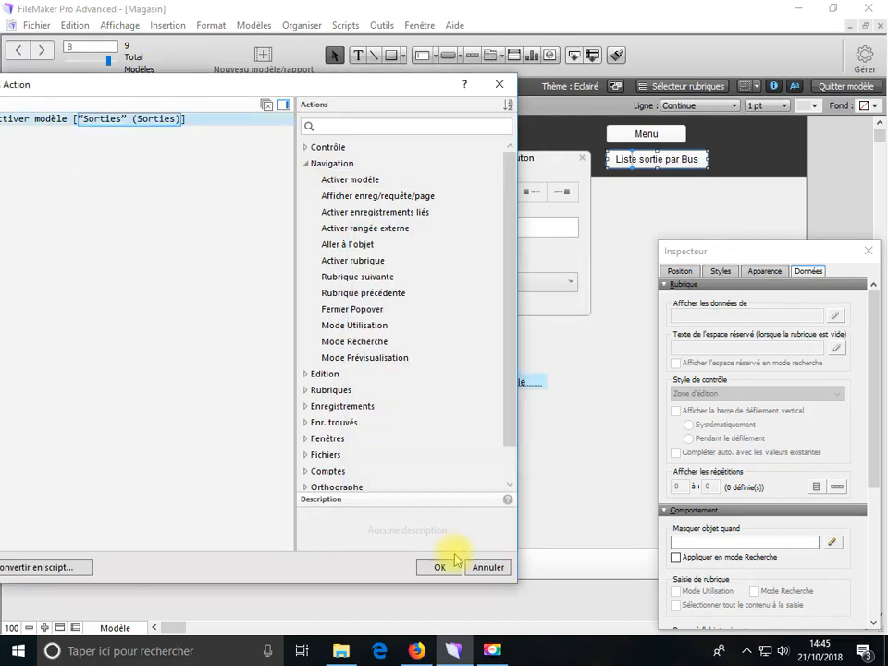
click(448, 568)
Save the Sorties layout changes and return to Utilisation mode
click(115, 630)
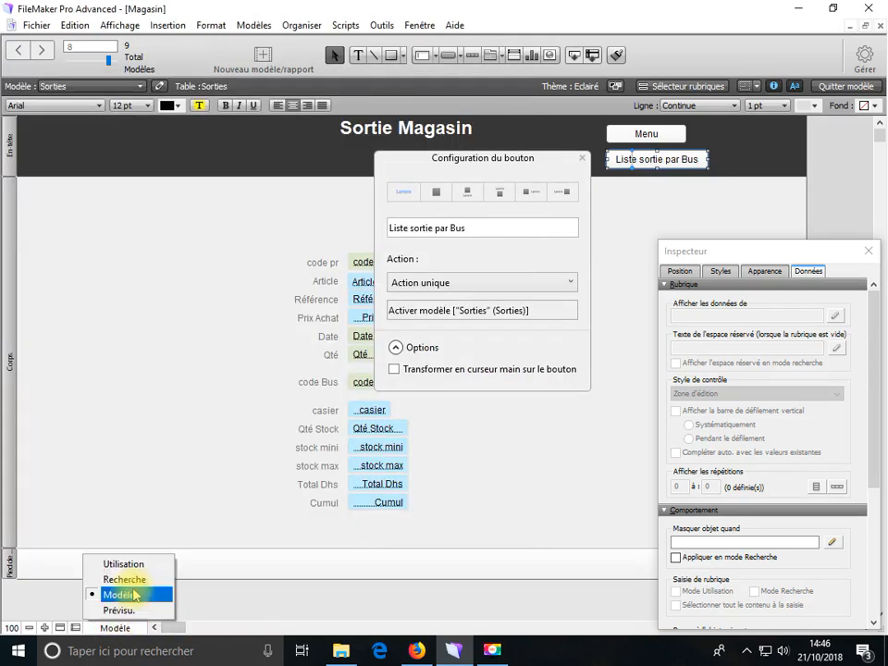
click(123, 561)
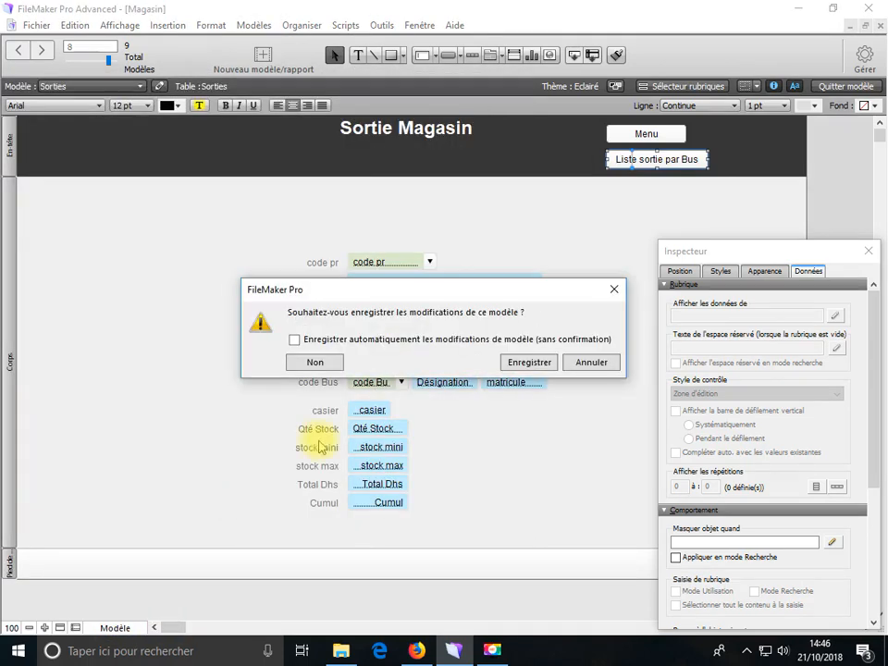
click(521, 363)
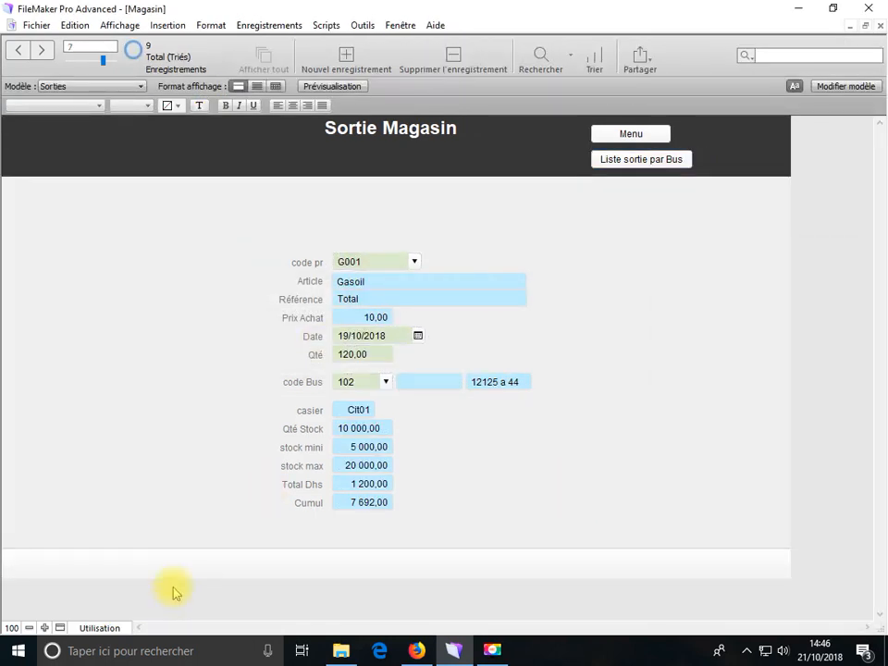
click(97, 630)
click(518, 458)
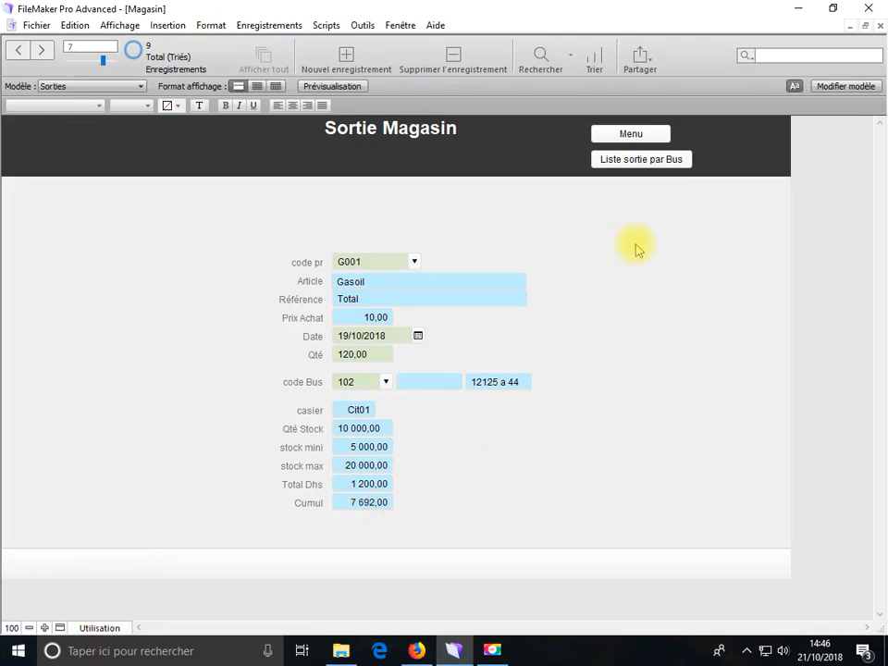
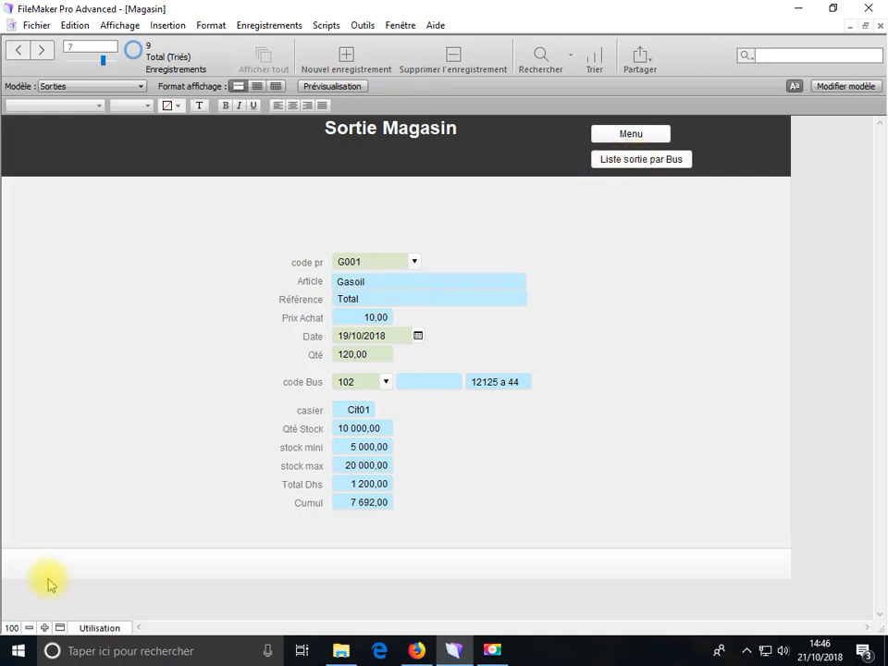
In Modèle mode, retarget the Liste sortie par Bus button's action to the Liste sortie par bus layout and enable its hand cursor
click(90, 629)
click(117, 597)
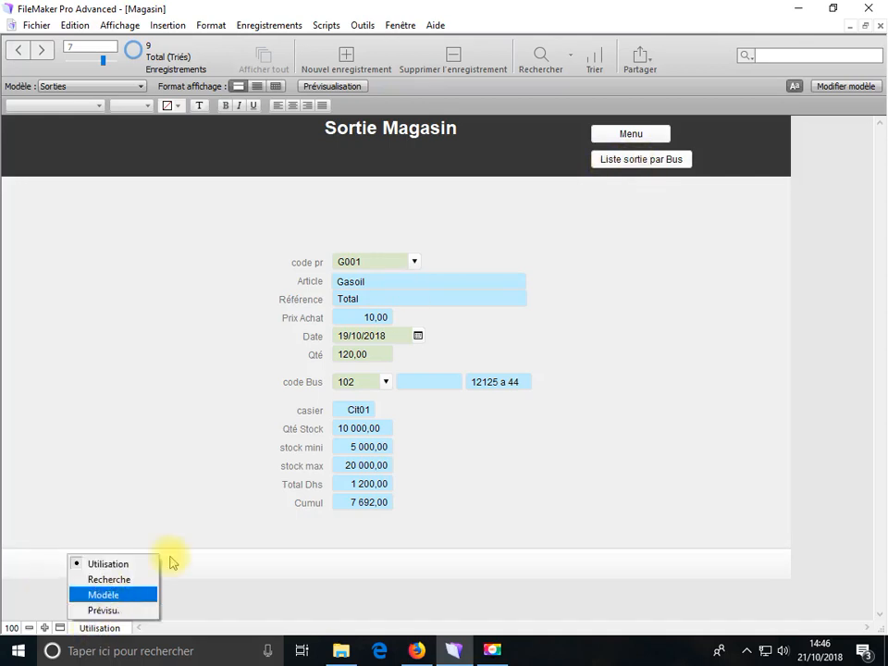
click(625, 164)
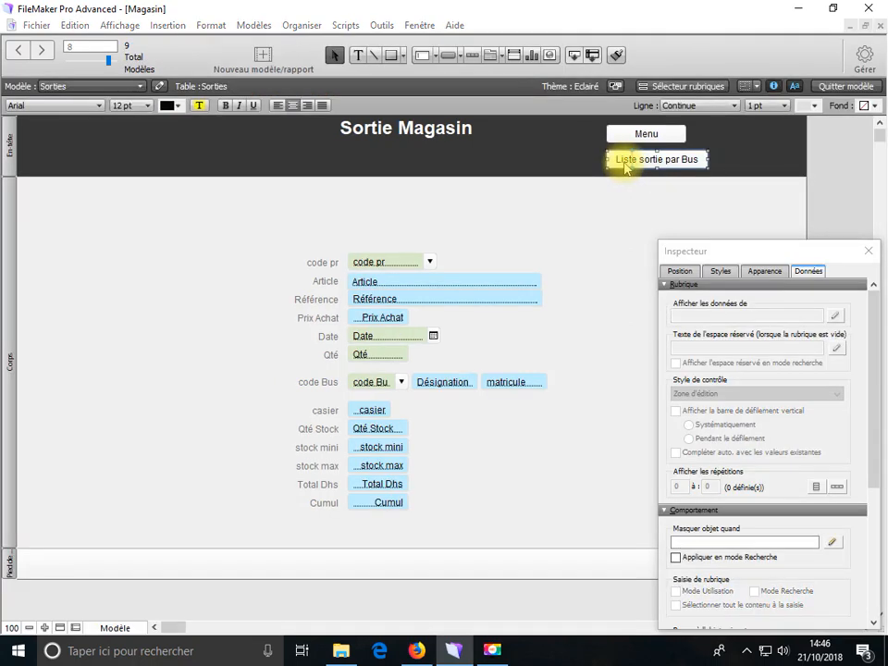
double_click(624, 166)
click(485, 312)
click(486, 314)
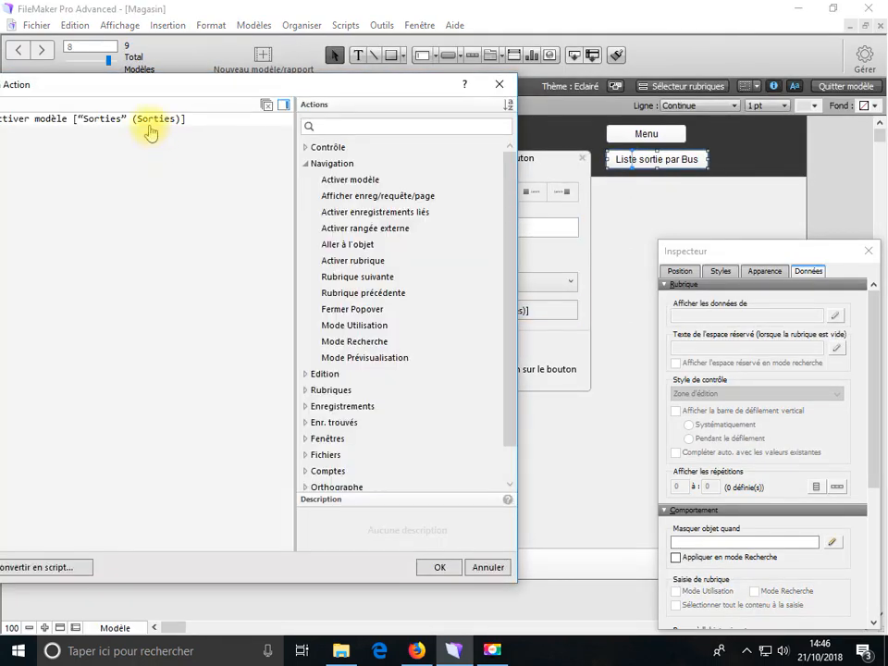
click(113, 124)
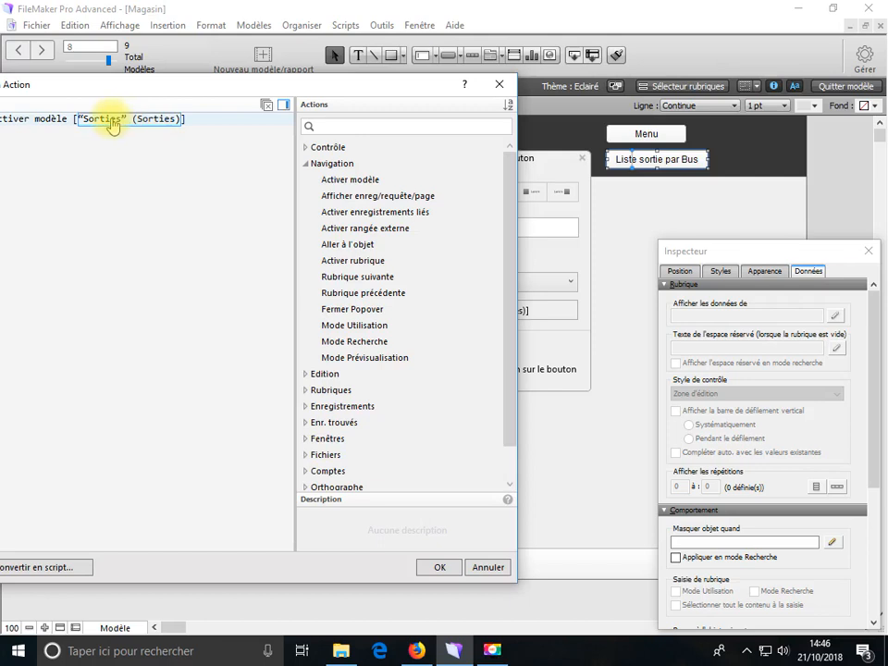
click(113, 124)
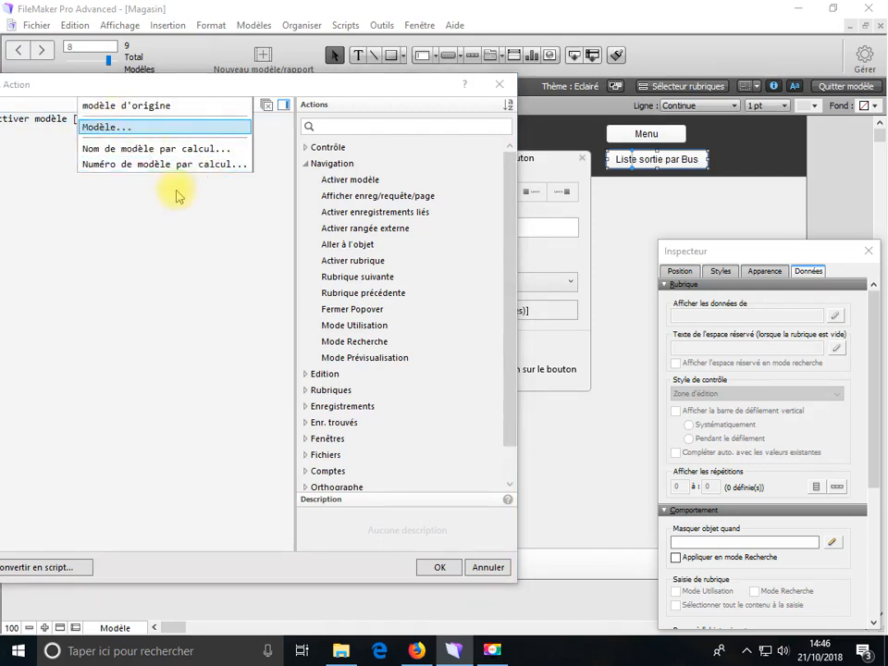
click(123, 127)
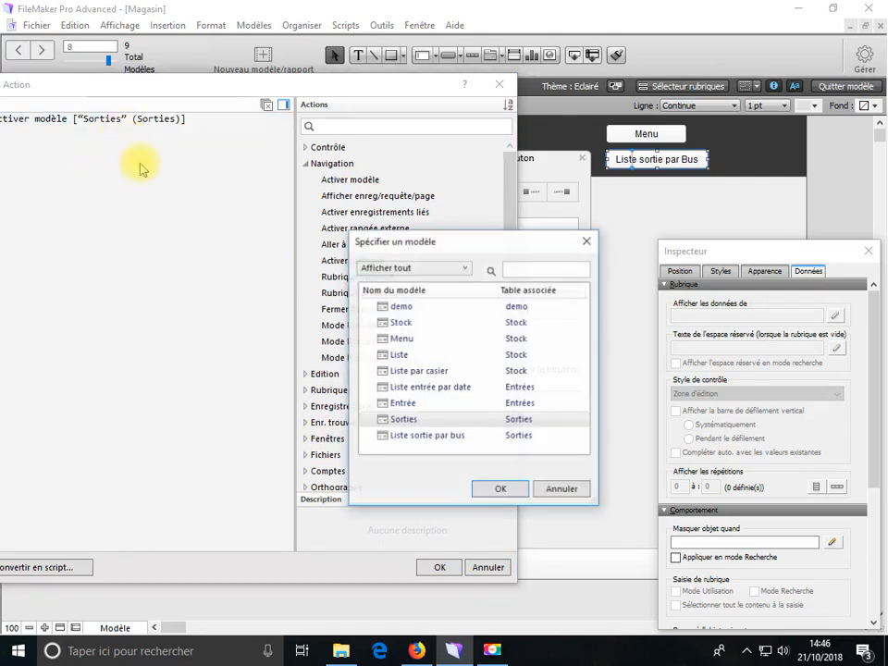
click(425, 436)
click(490, 491)
click(440, 567)
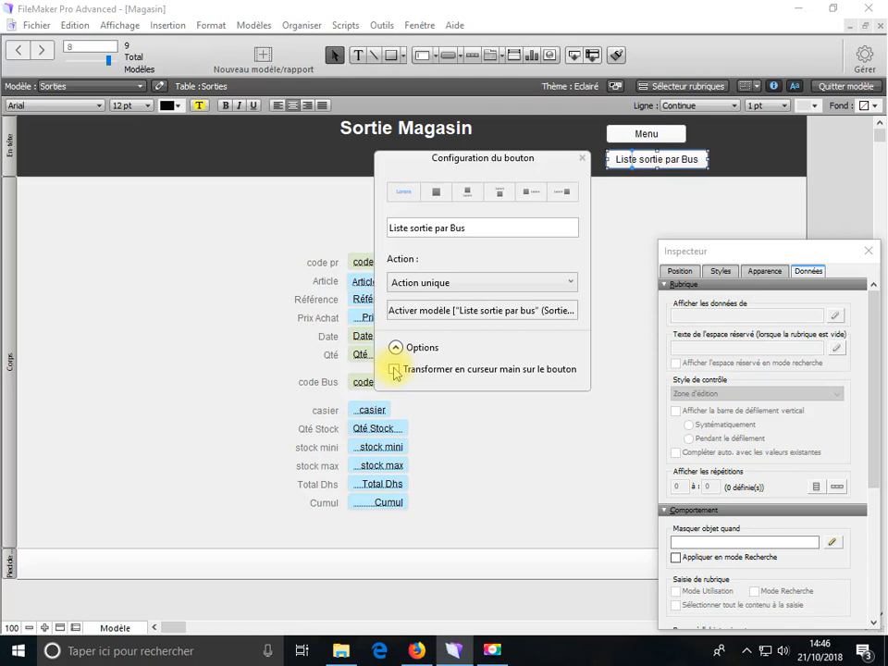
Save the layout, return to Utilisation mode, and test the Liste sortie par Bus and Retour buttons
click(112, 628)
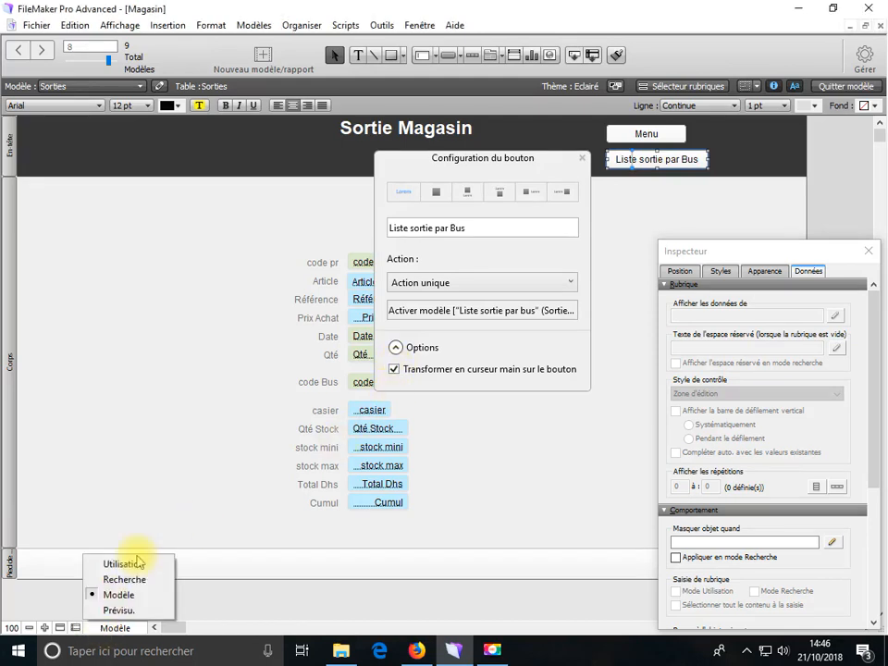
click(124, 563)
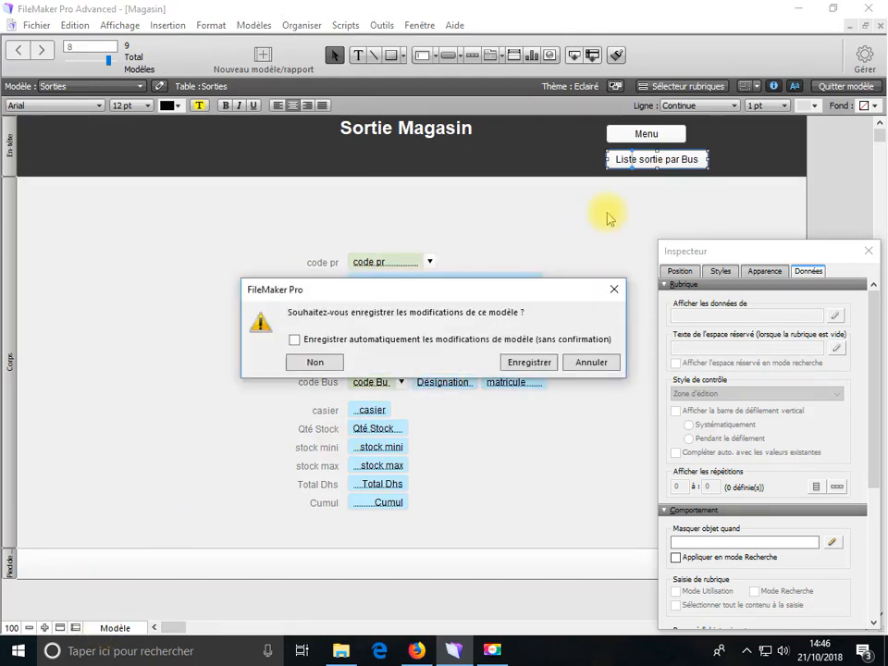
click(500, 363)
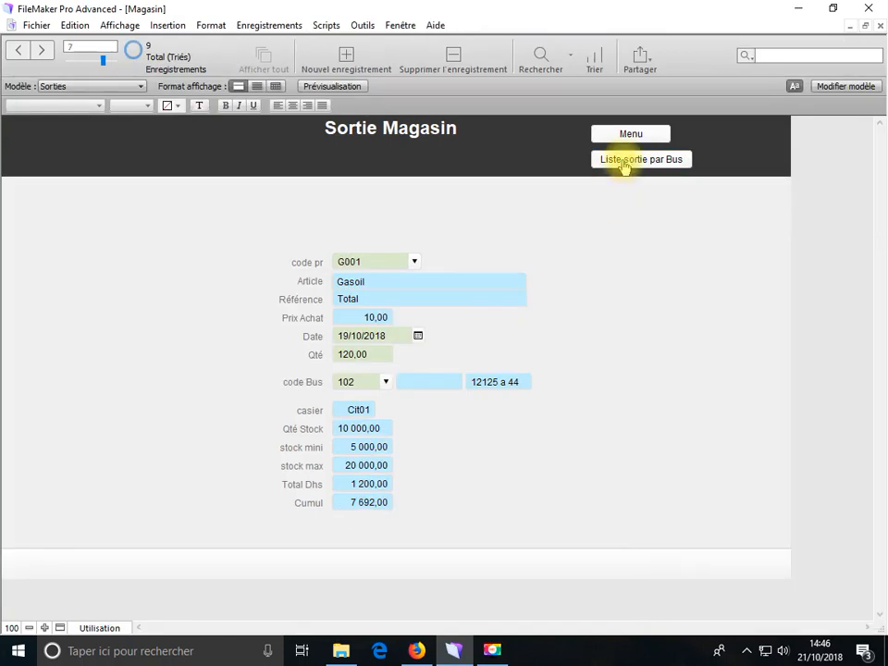
click(626, 162)
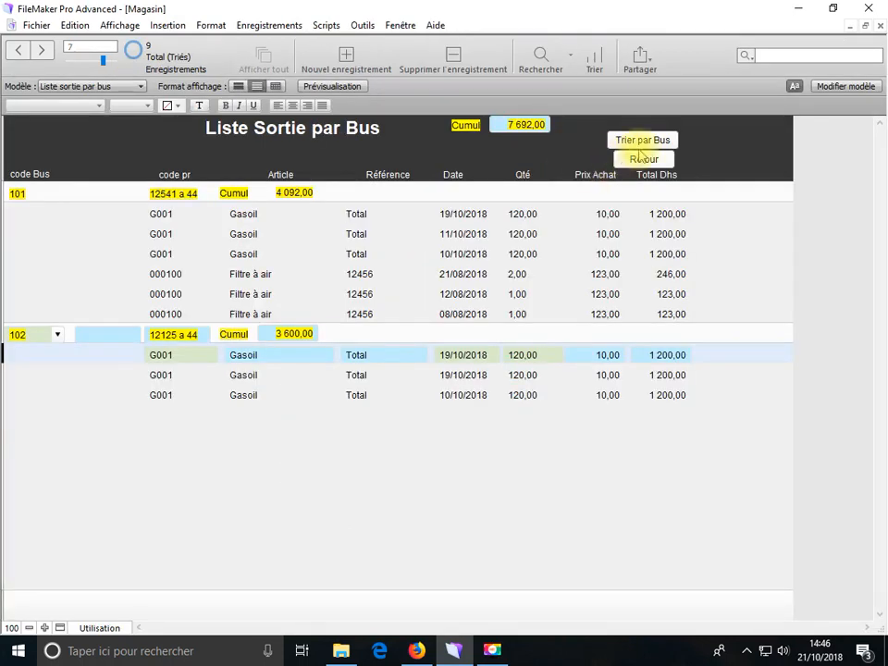
click(643, 160)
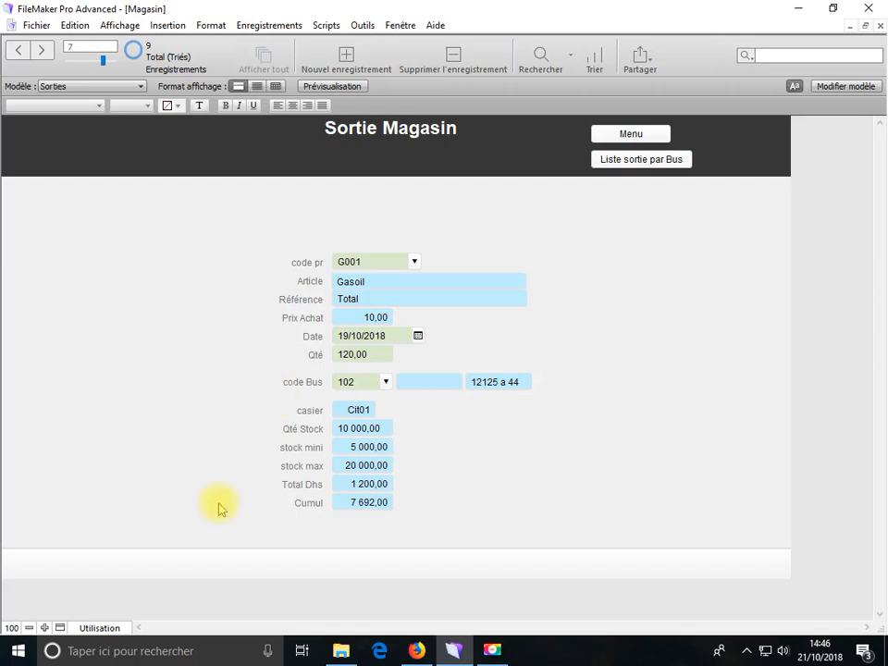
In Modèle mode, assign the Sorties layout's Menu button a single action, Activer modèle, targeting the Menu layout
click(99, 627)
click(99, 594)
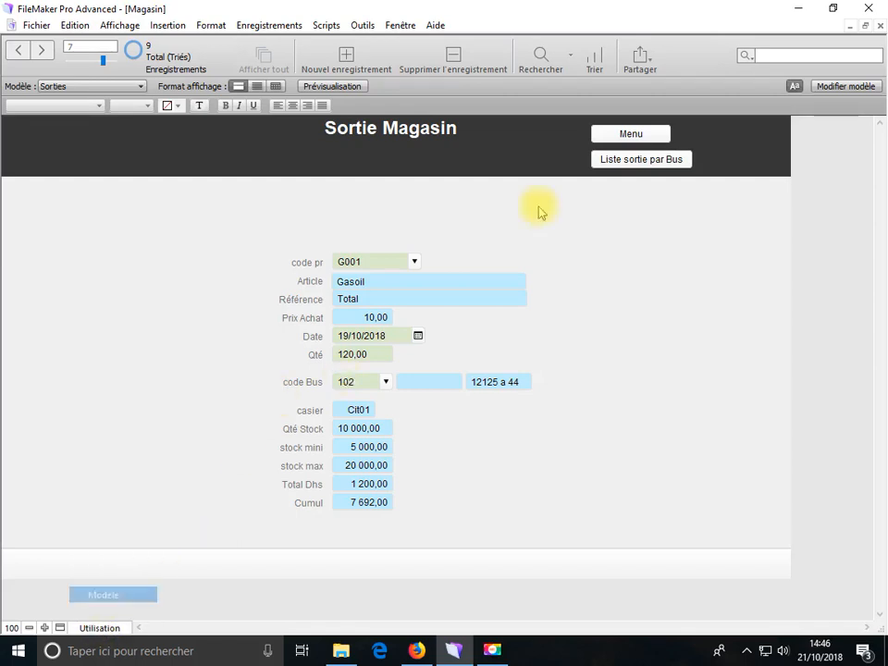
double_click(623, 136)
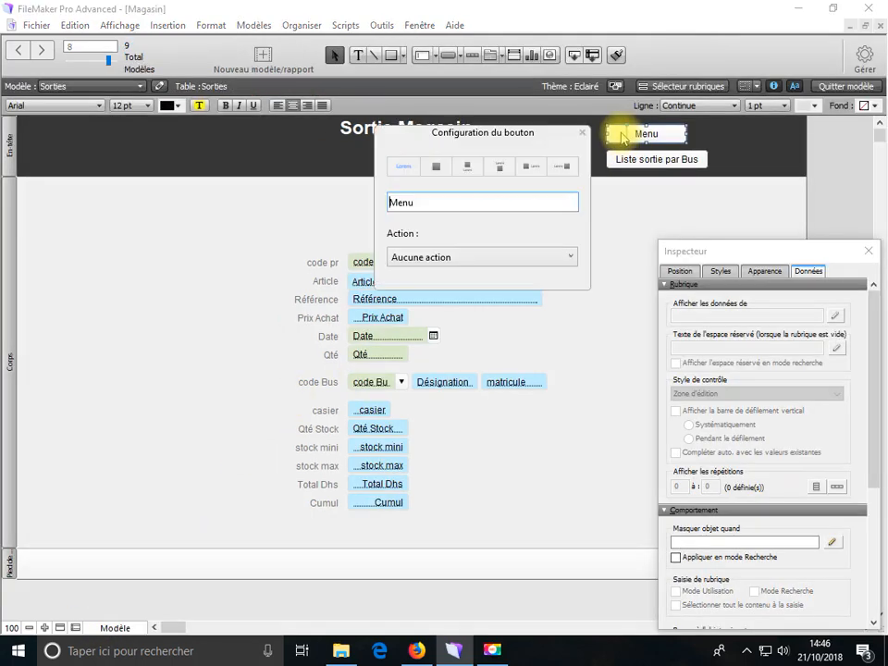
click(470, 257)
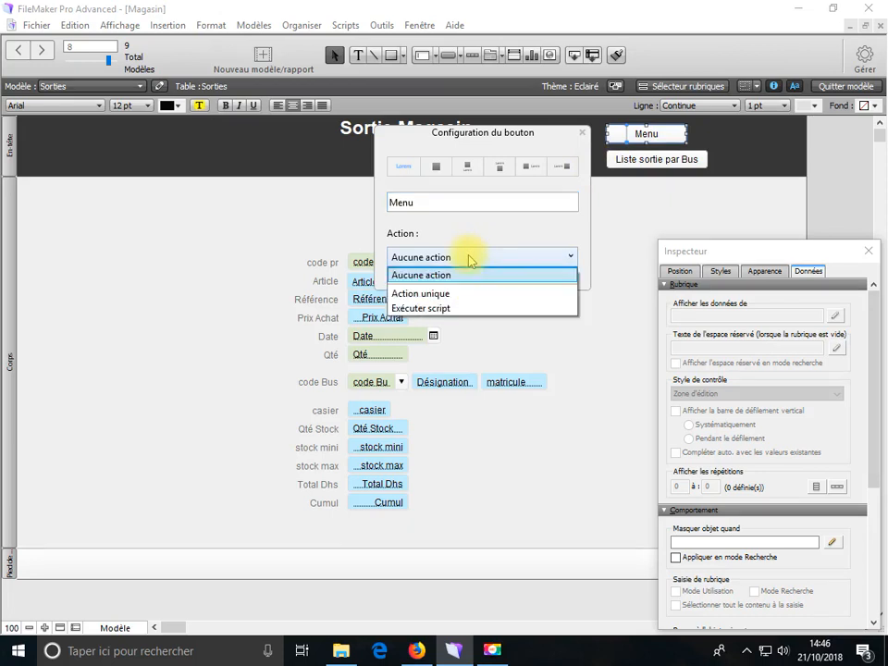
click(442, 294)
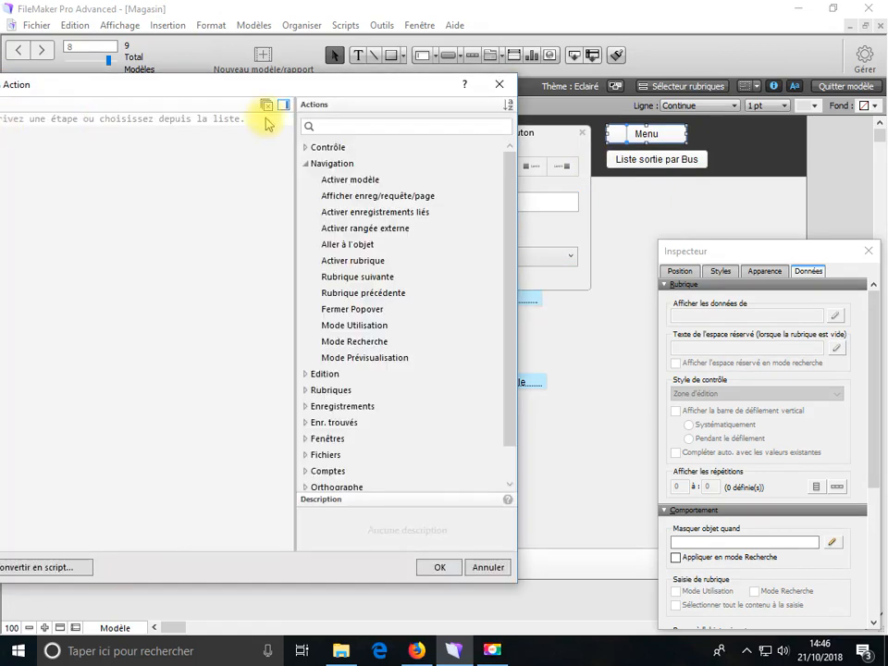
double_click(332, 180)
click(127, 129)
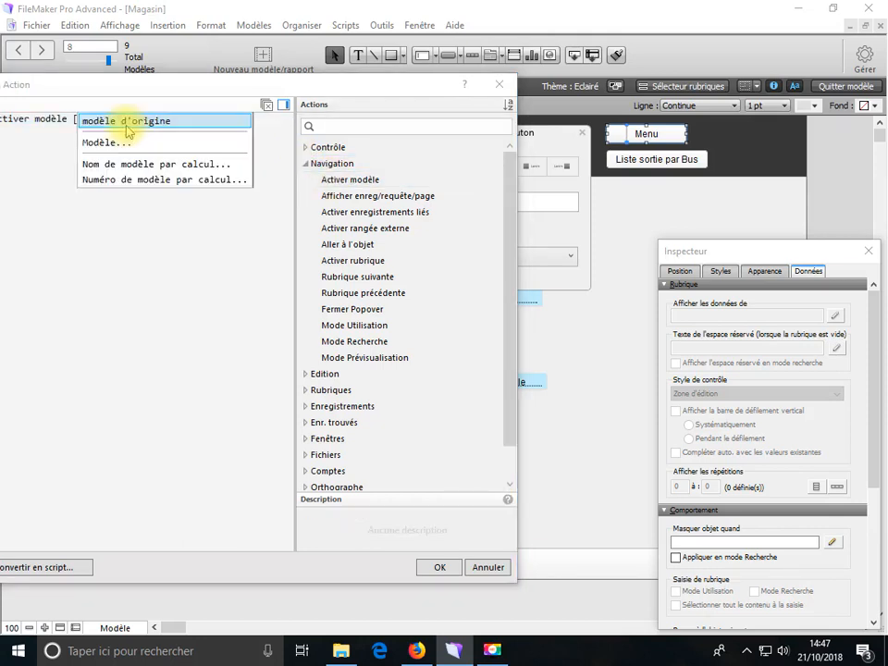
click(113, 142)
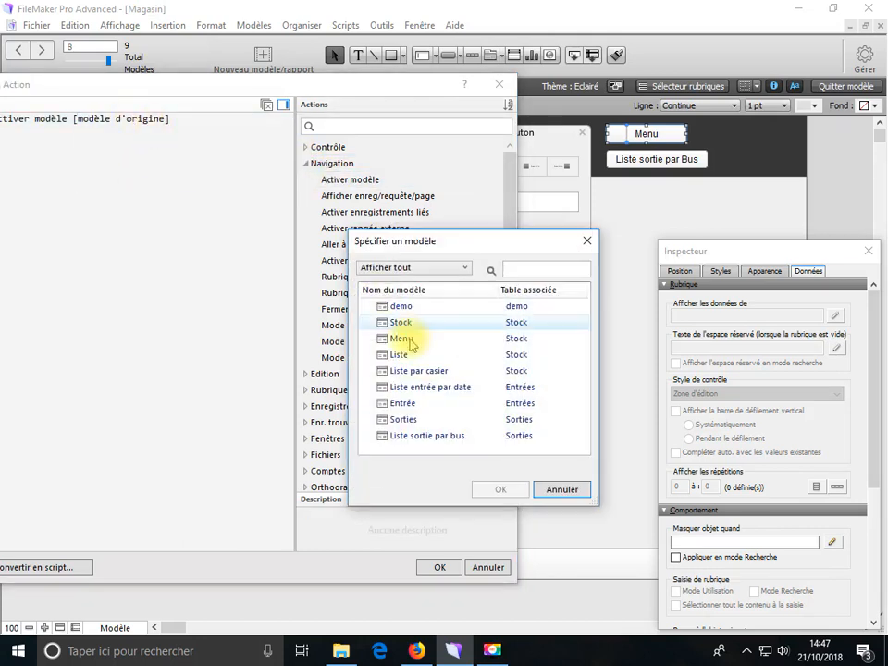
click(412, 341)
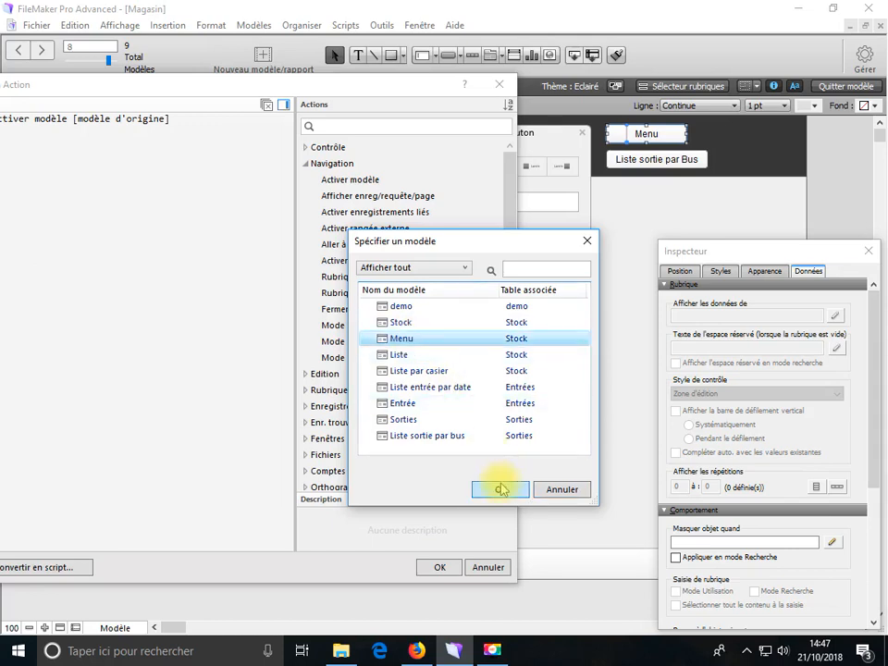
click(501, 490)
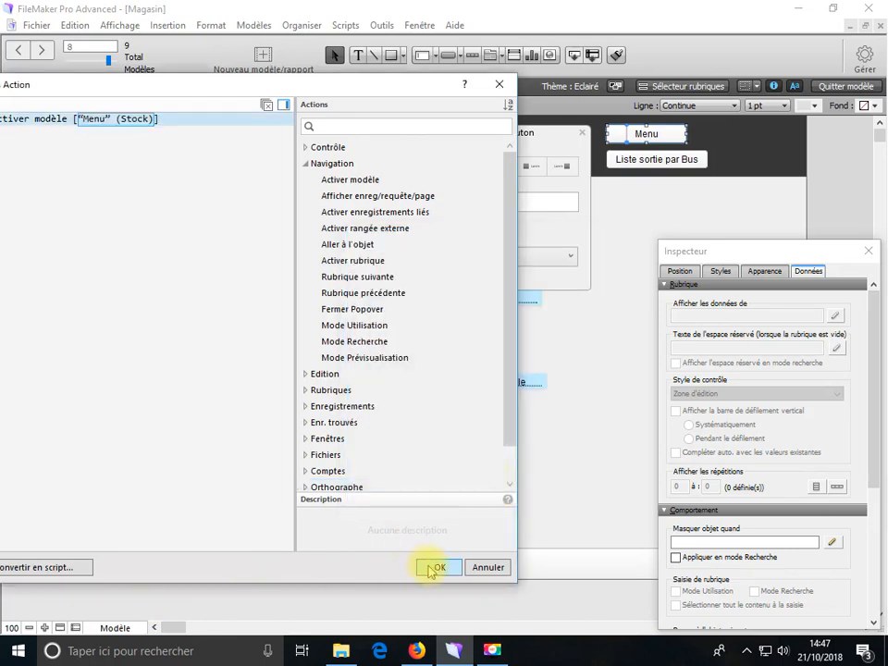
click(435, 567)
Save the Sorties layout, return to Utilisation mode, and test its Menu button
click(119, 628)
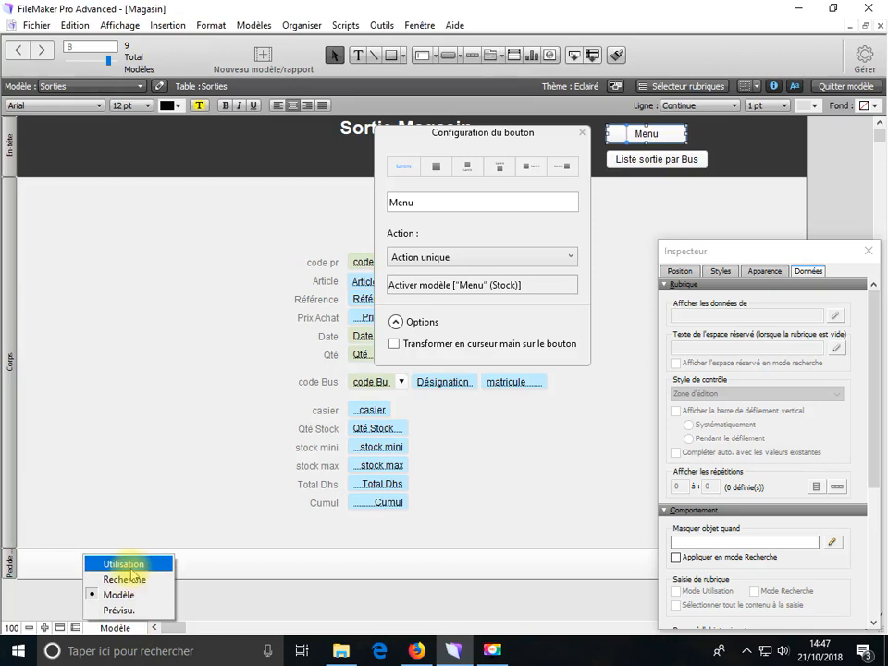
click(130, 565)
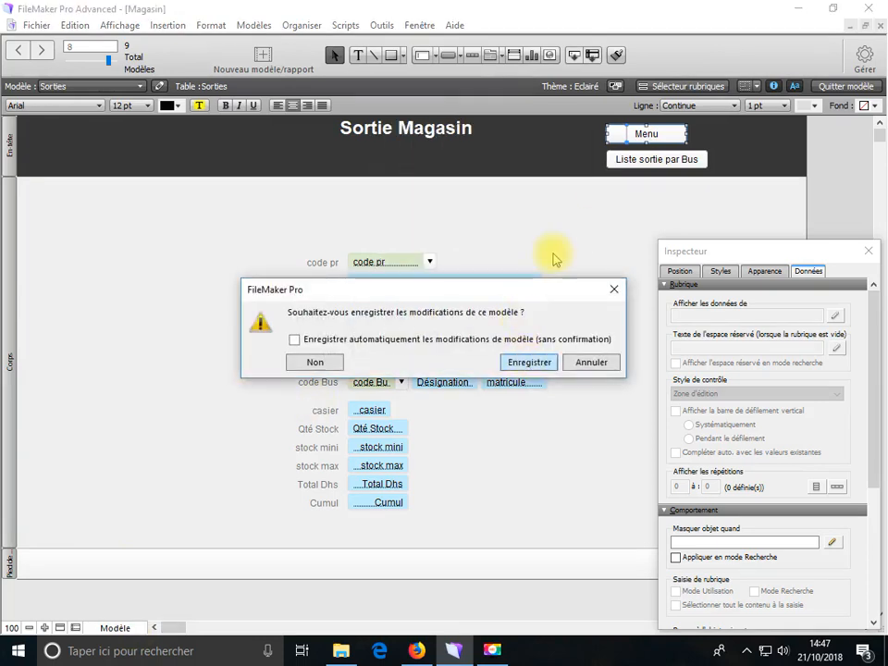
key(Return)
click(621, 131)
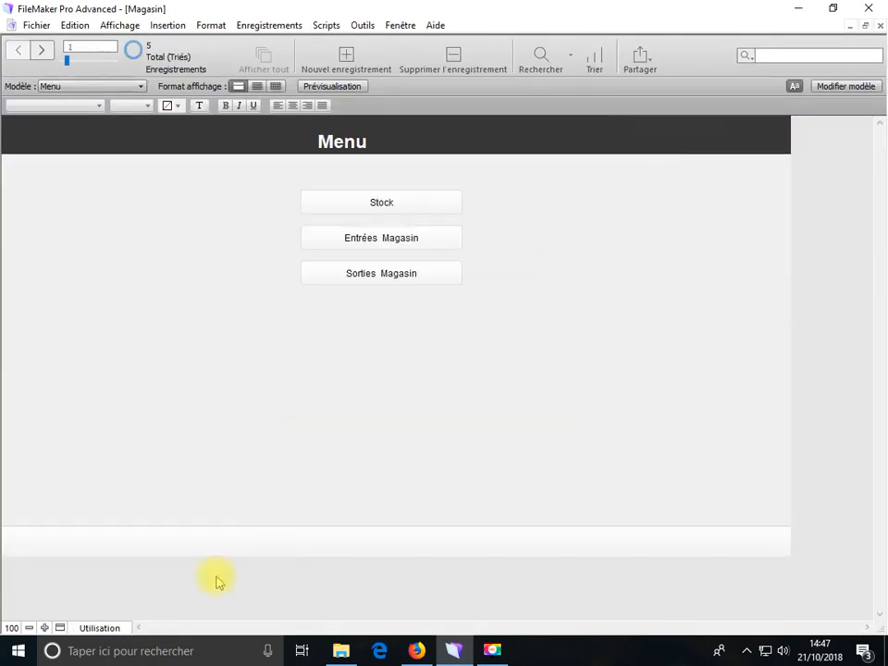
In Modèle mode, paste the copied Menu button into the Menu layout's header and relabel it Menu Principal
click(118, 629)
click(97, 595)
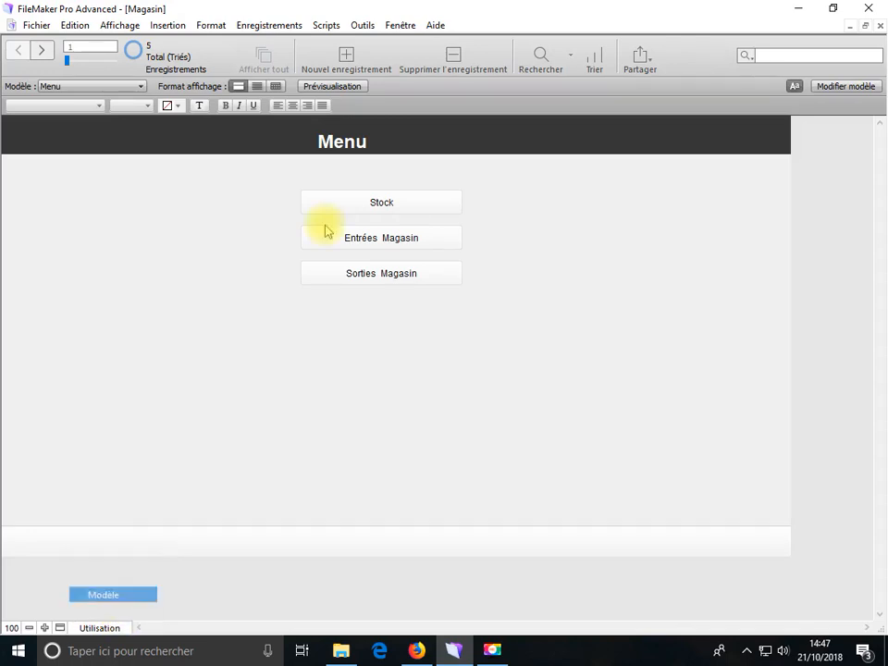
right_click(577, 126)
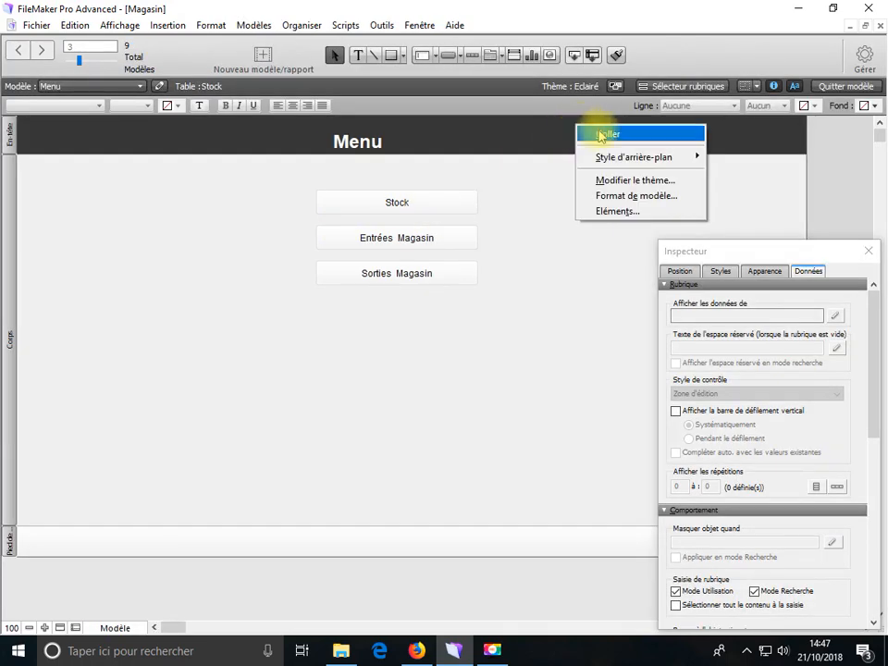
click(602, 135)
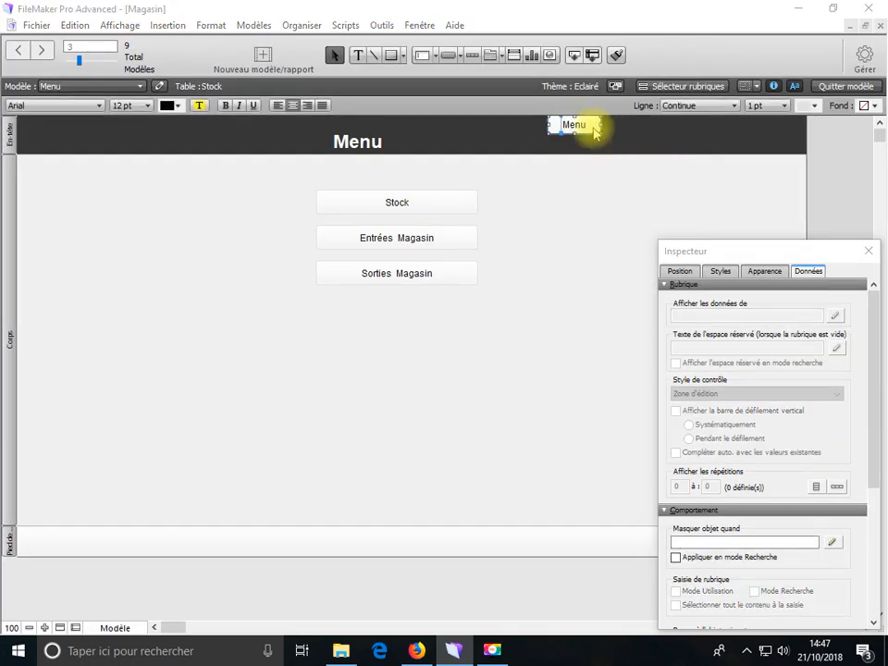
double_click(583, 126)
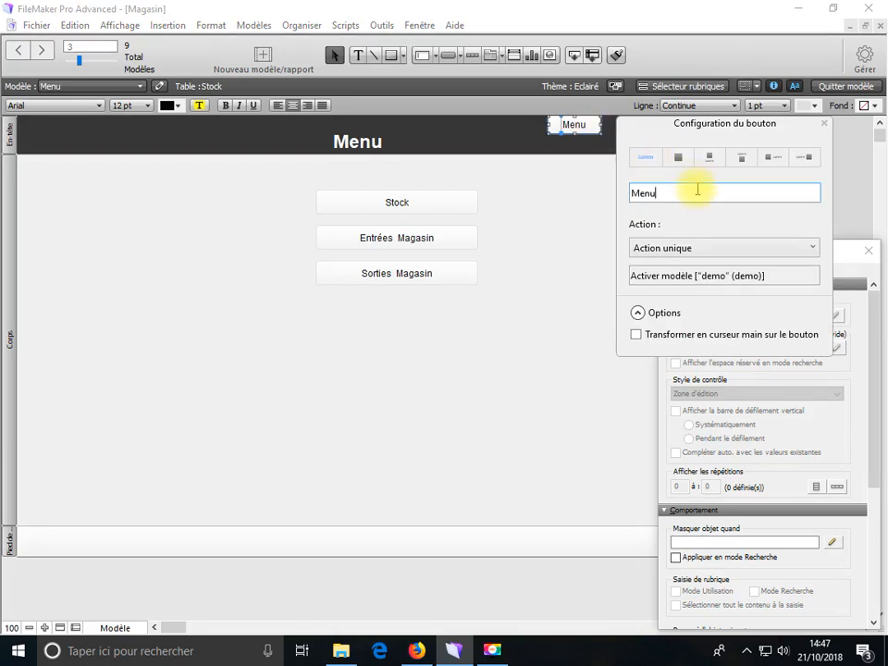
text(Pr)
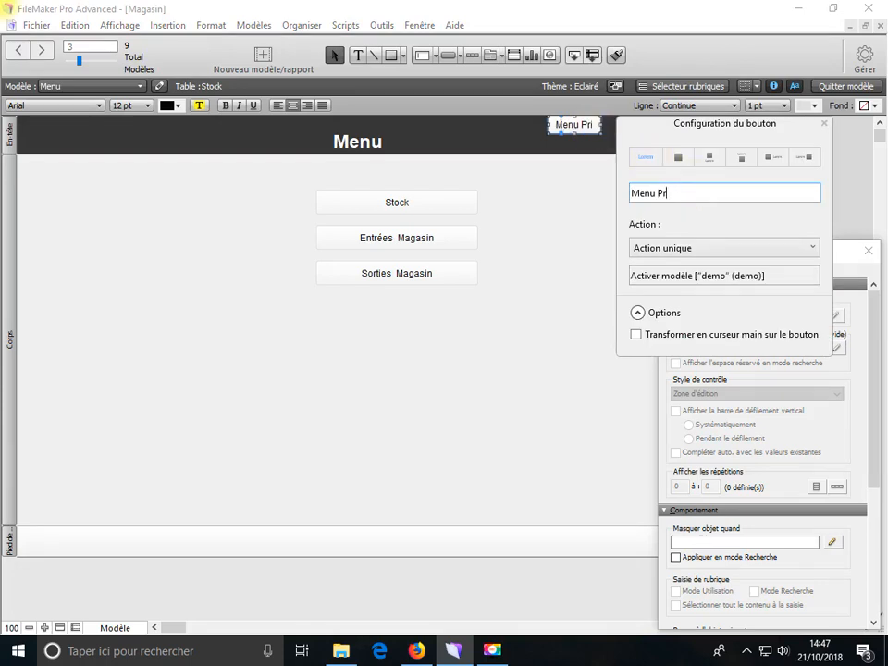
text(incipal)
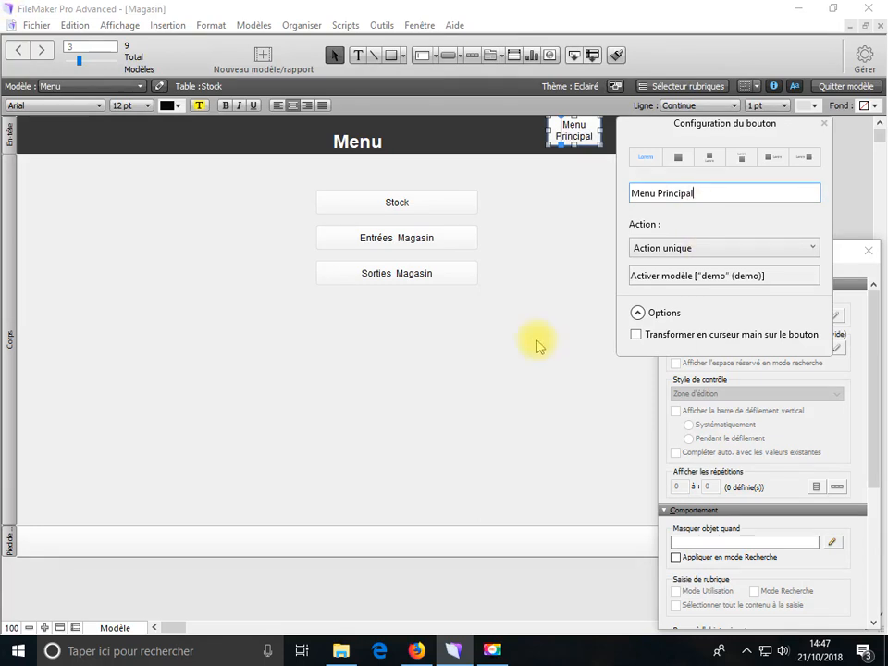
click(559, 144)
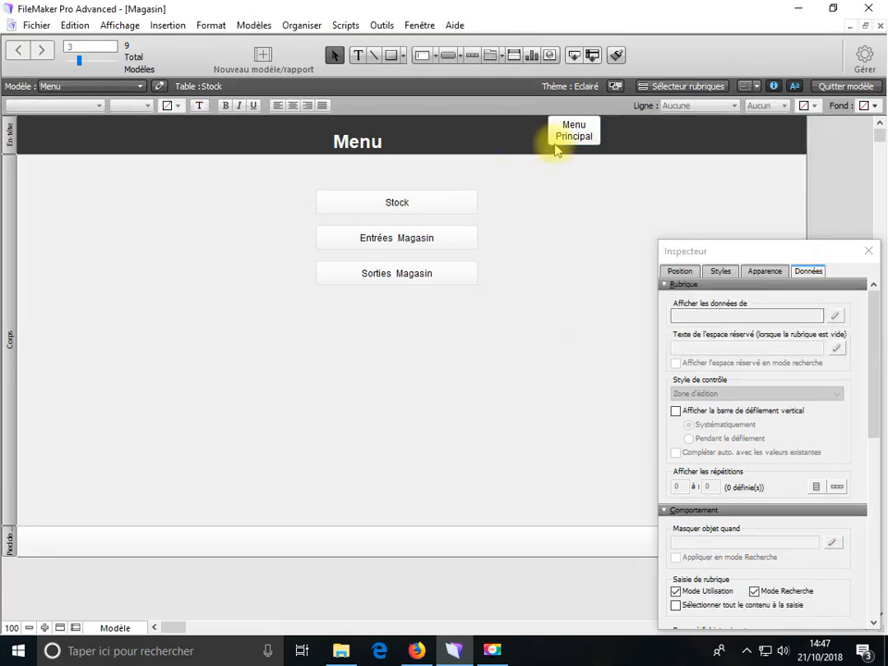
Fill the Menu Principal button with a light pinkish-purple background colour
right_click(559, 146)
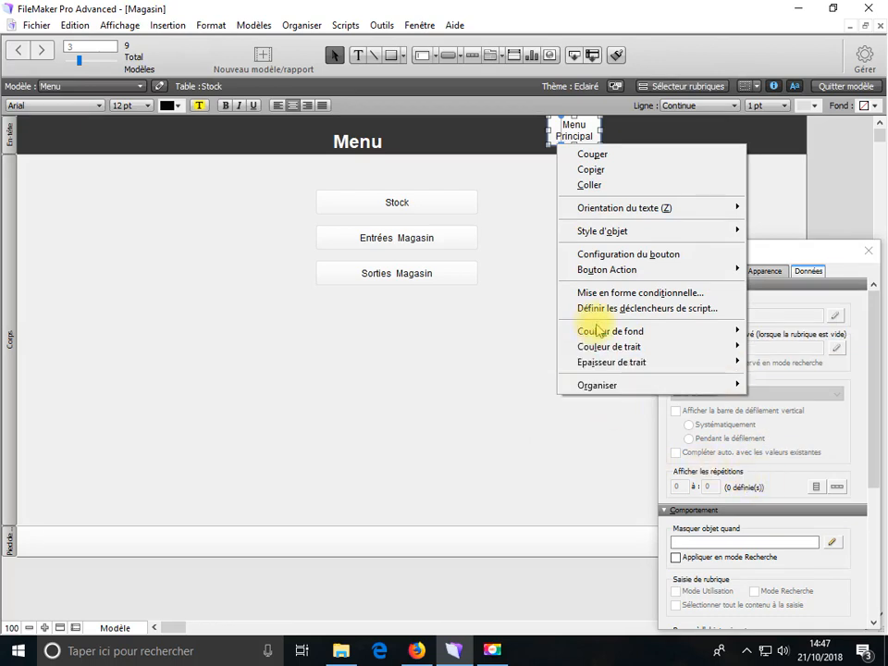
mouse_move(600, 332)
click(789, 487)
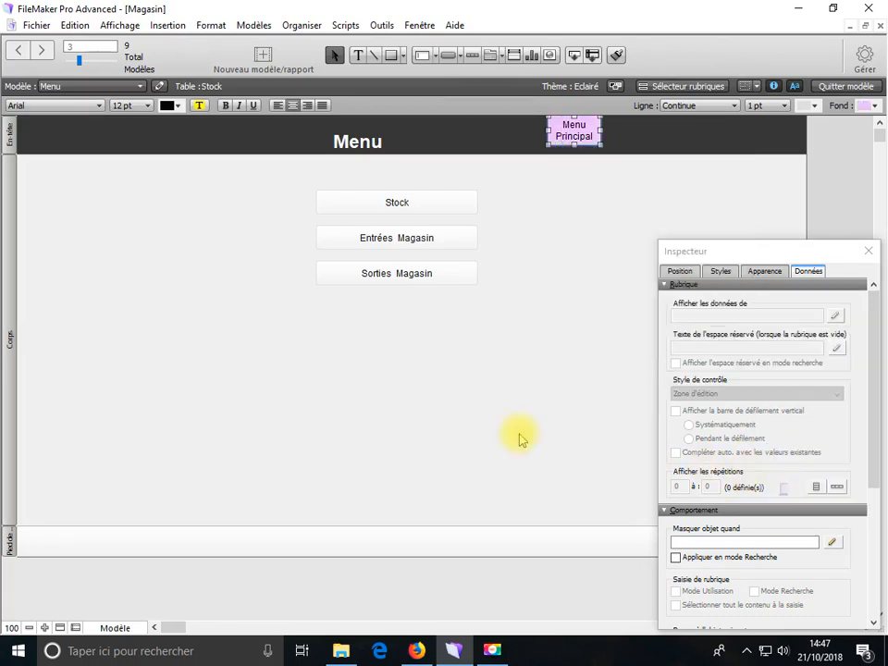
click(497, 422)
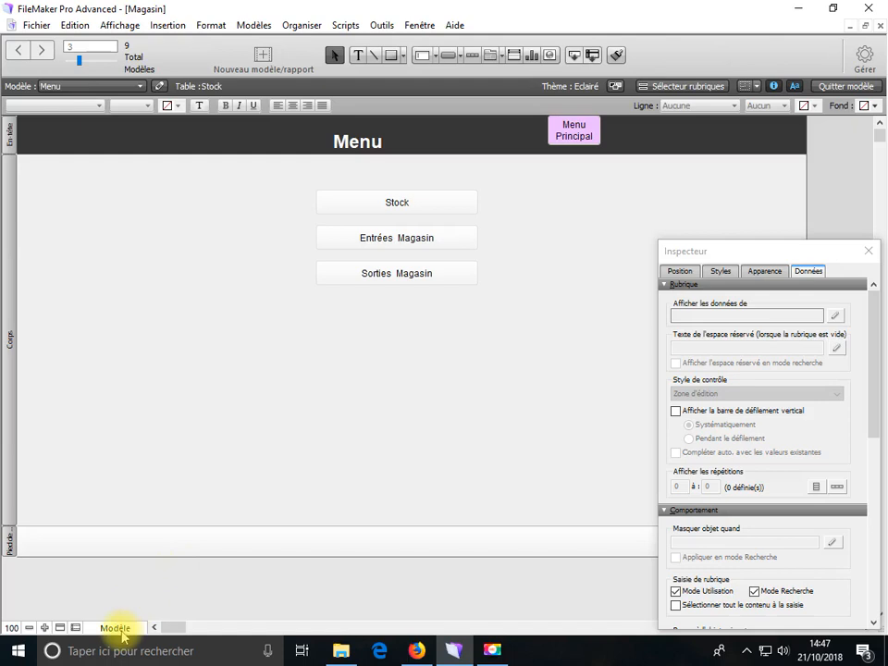
Change the Menu Principal button's single action to Ouvrir fichier and enable its hand cursor
click(564, 139)
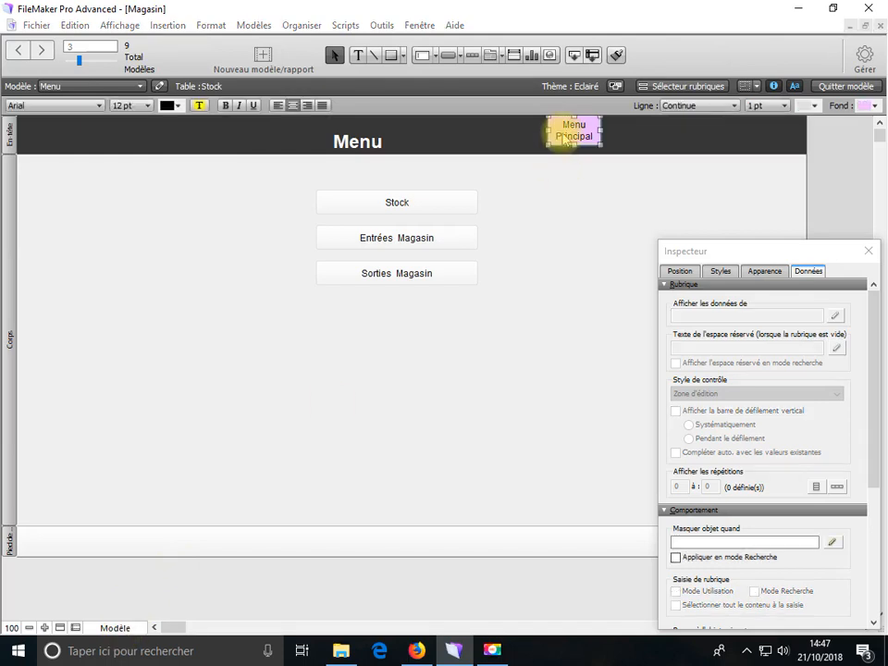
double_click(563, 139)
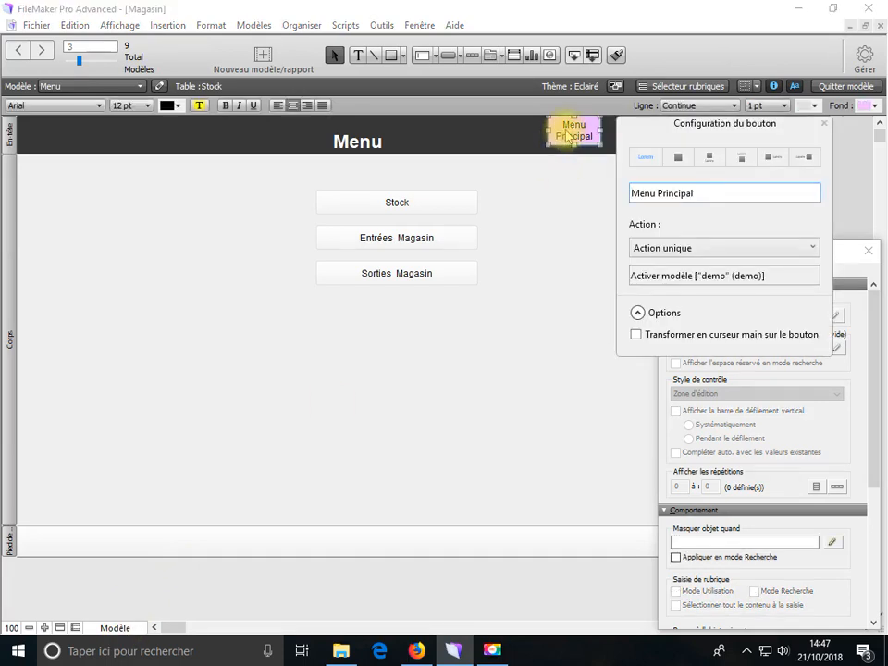
click(681, 252)
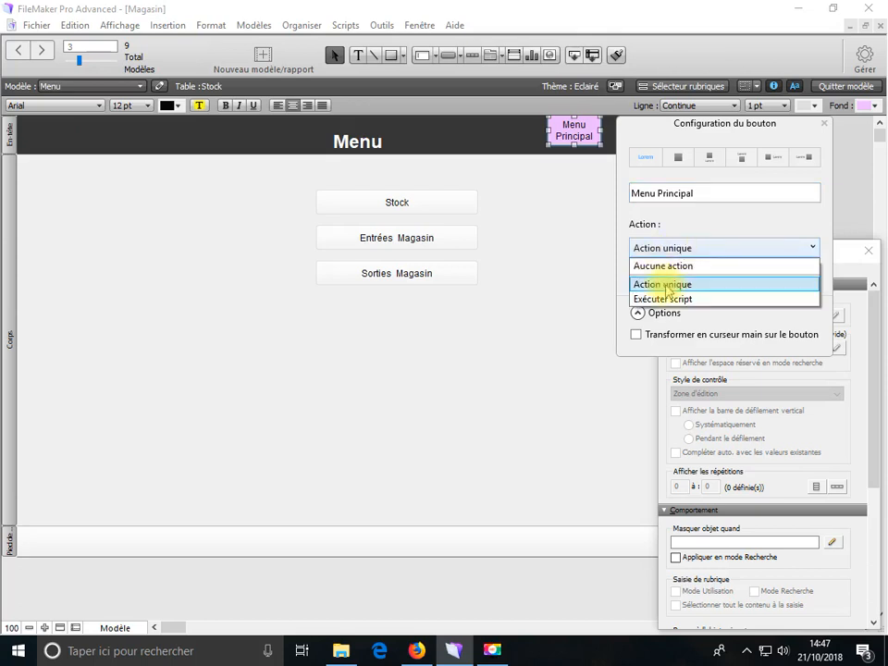
click(668, 289)
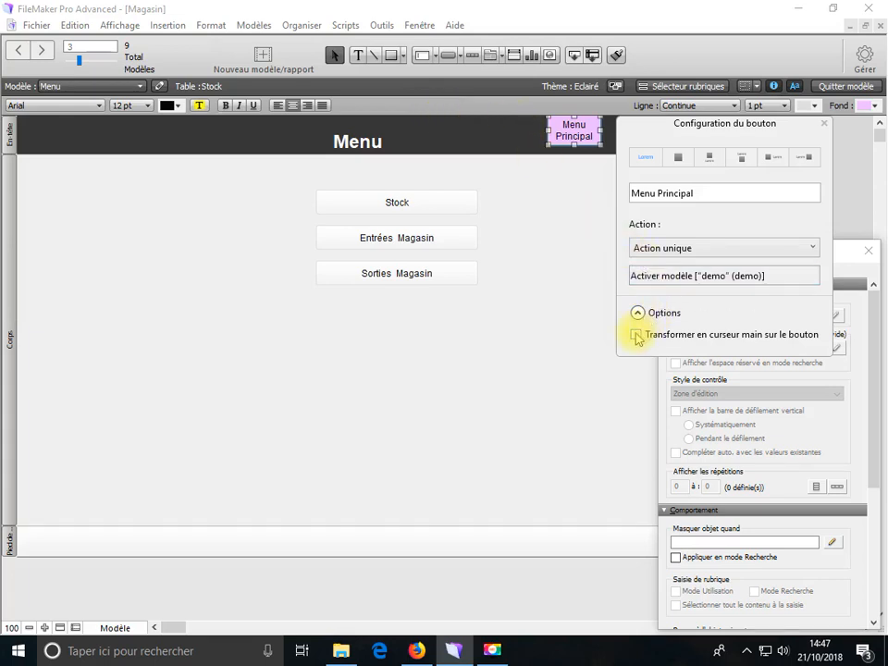
click(680, 277)
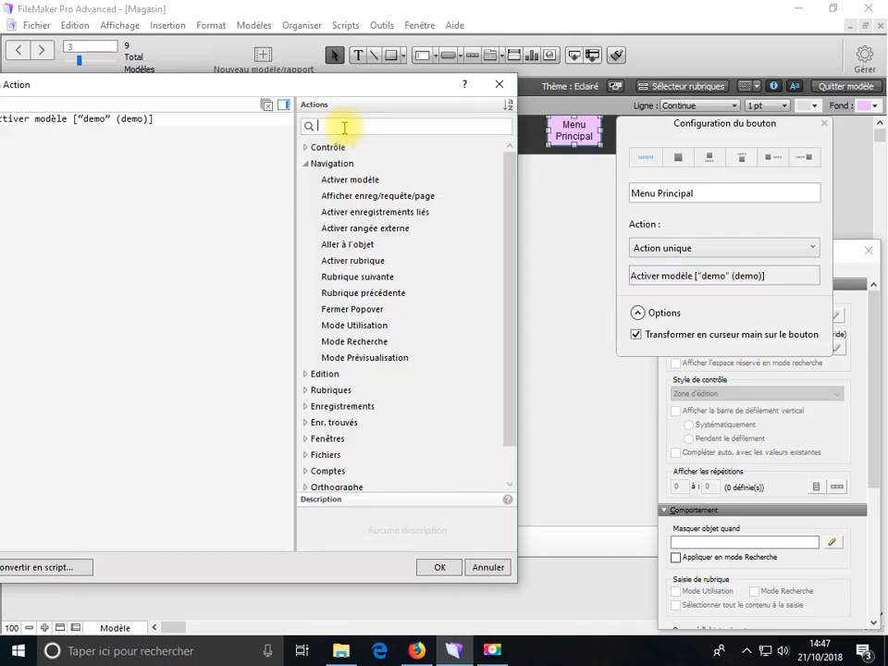
text(ou)
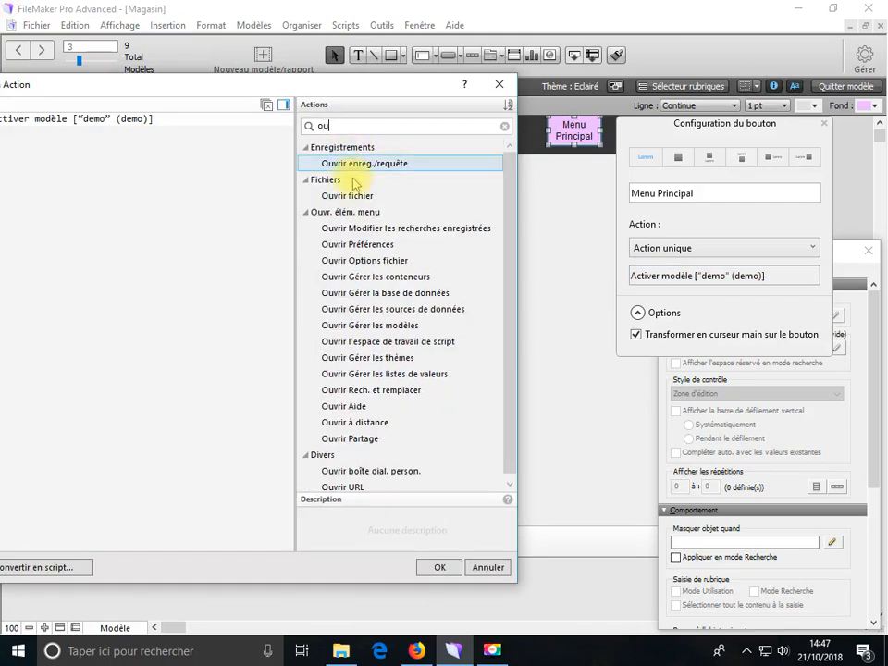
click(361, 202)
double_click(363, 202)
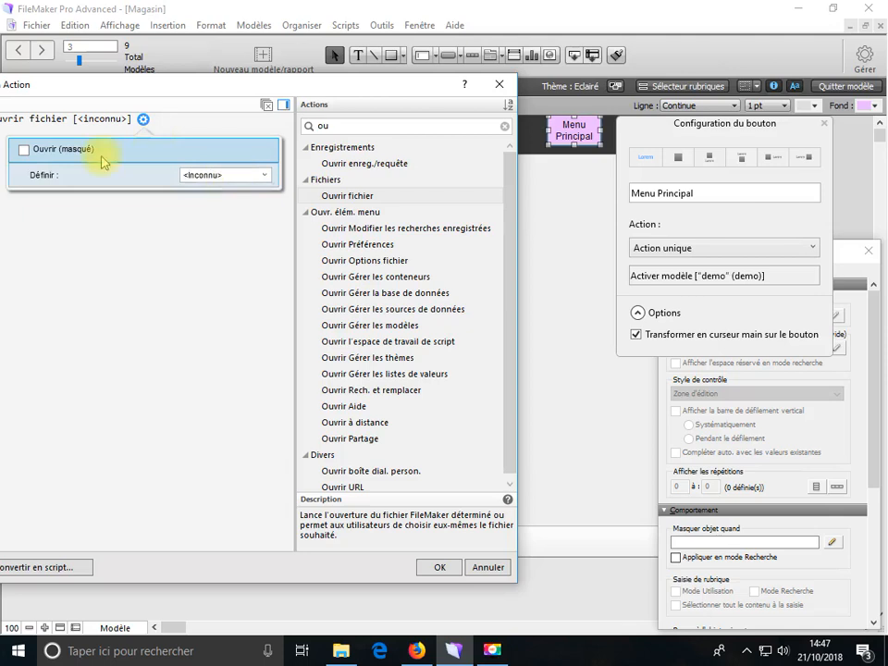
Add the Menu Principal database from the Bureau as a FileMaker data source for the Ouvrir fichier action, and confirm it
click(267, 178)
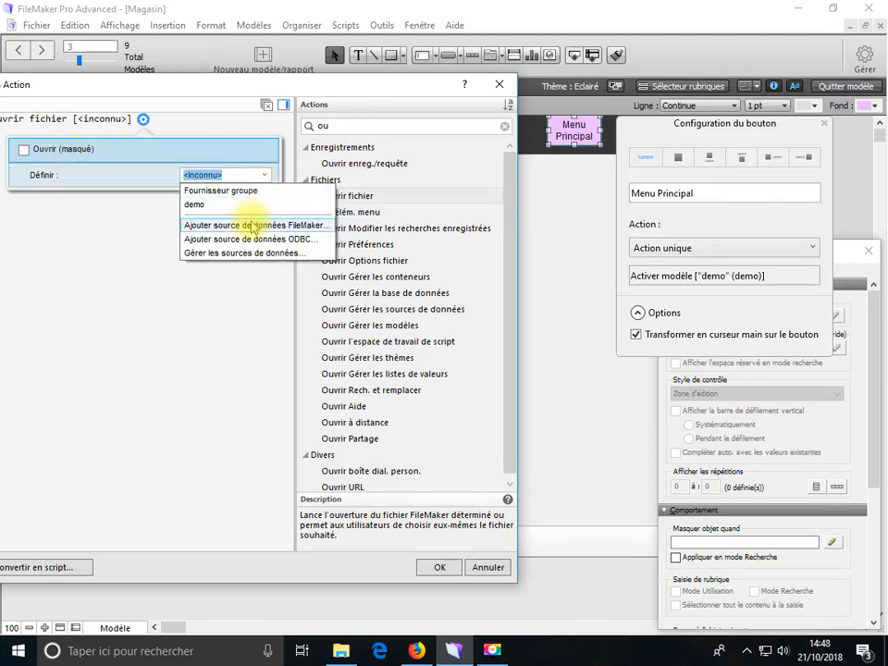
click(252, 225)
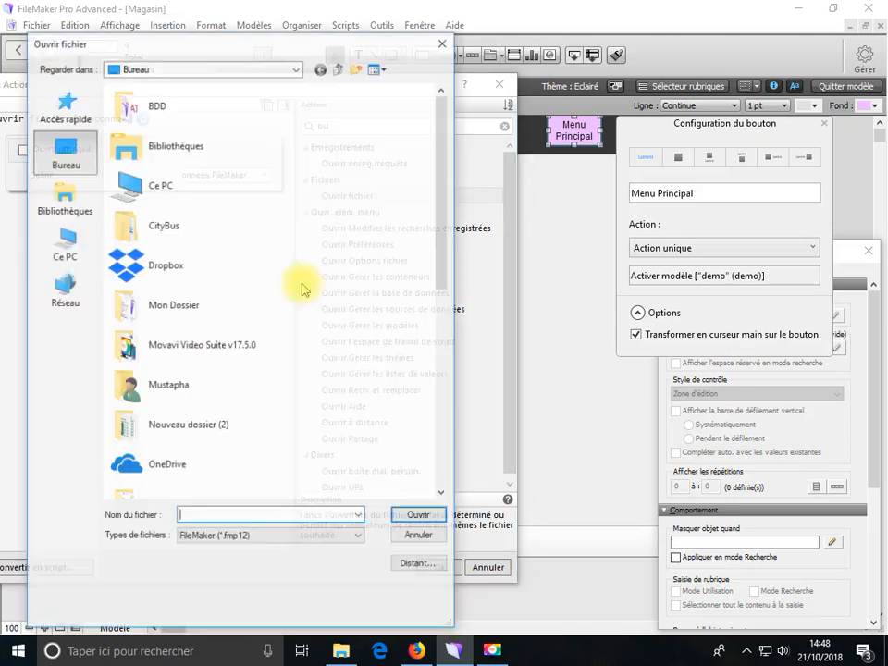
scroll(259, 342, down, 5)
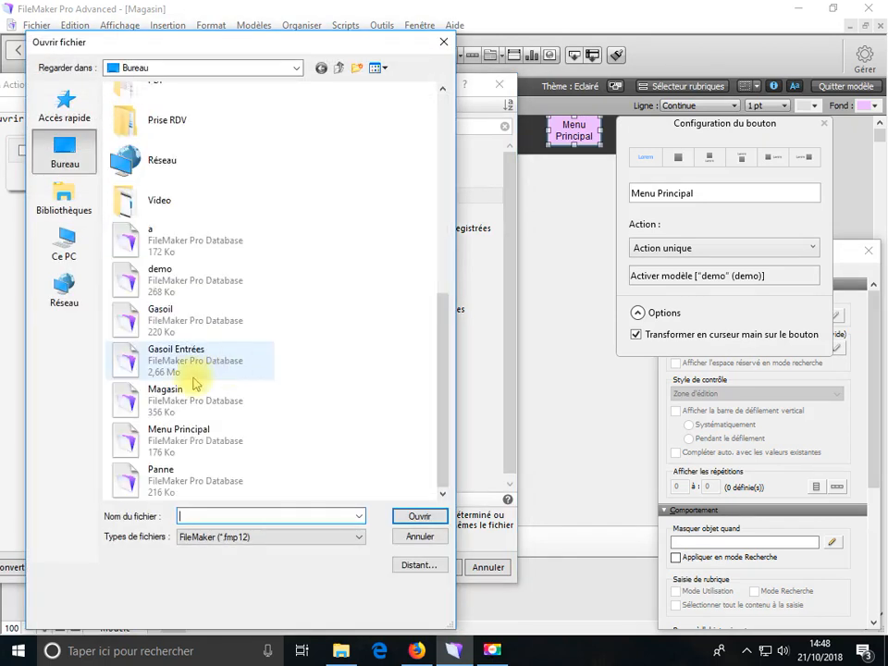
double_click(189, 435)
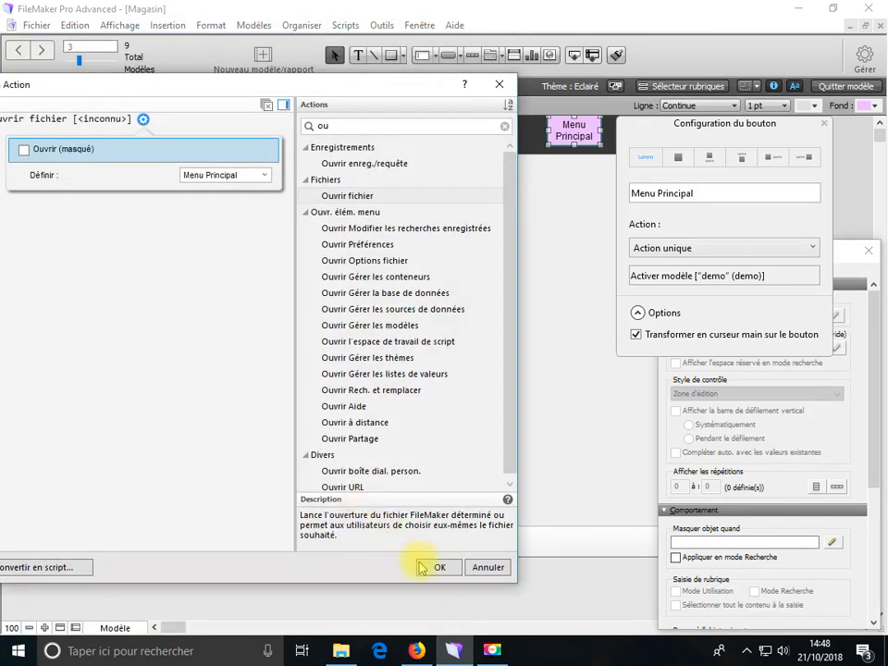
click(431, 567)
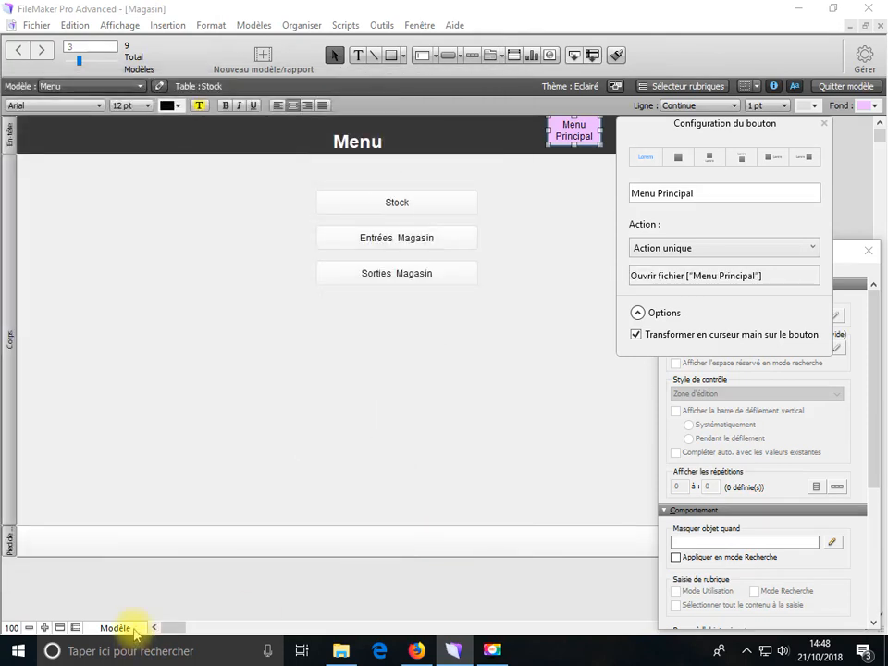
Save the Menu layout's changes and return to Utilisation mode
click(136, 633)
click(129, 564)
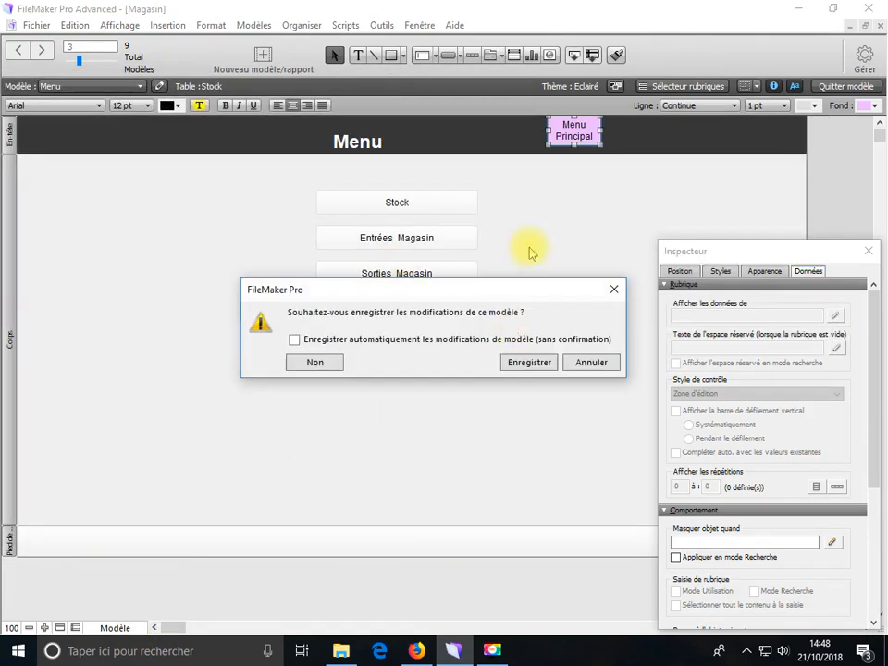
click(519, 362)
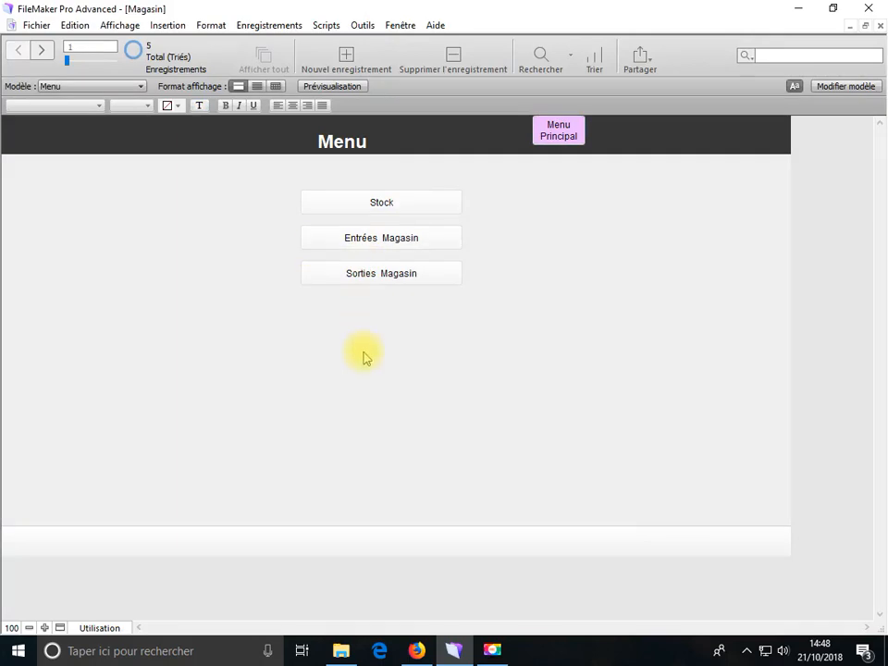
In Modèle mode, move the Stock, Entrées Magasin and Sorties Magasin buttons together toward the middle of the body
click(120, 637)
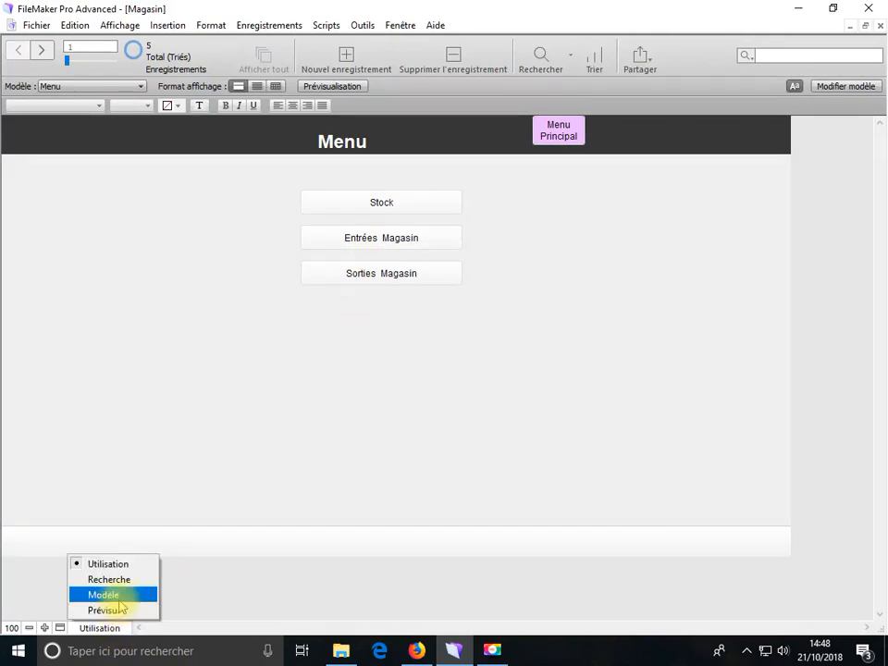
click(114, 595)
drag(399, 183, 394, 271)
click(357, 184)
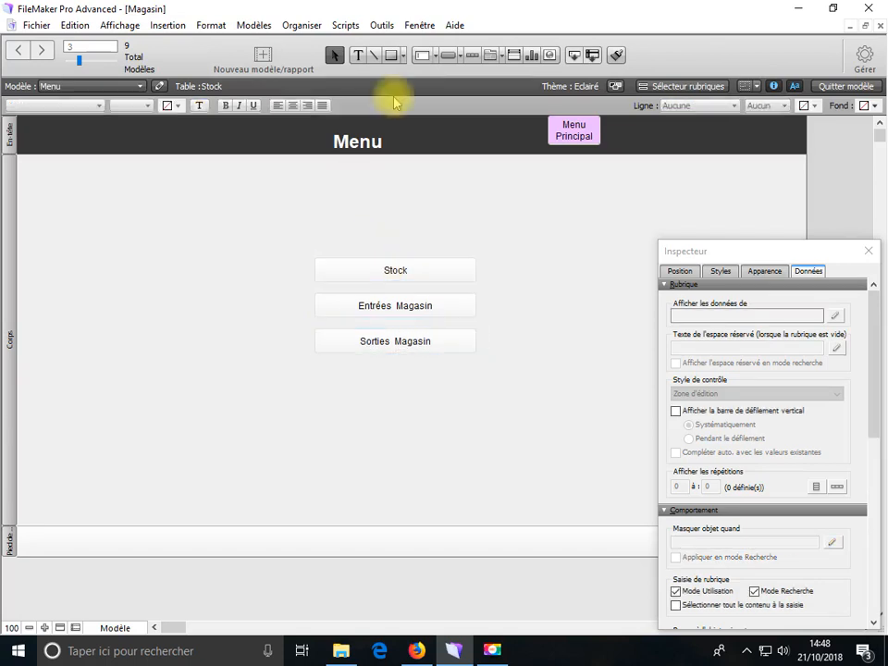
Draw a large rectangle over the area around the three navigation buttons and fill it with light green
click(391, 55)
mouse_move(183, 193)
mouse_down()
mouse_move(628, 383)
mouse_move(640, 422)
mouse_up()
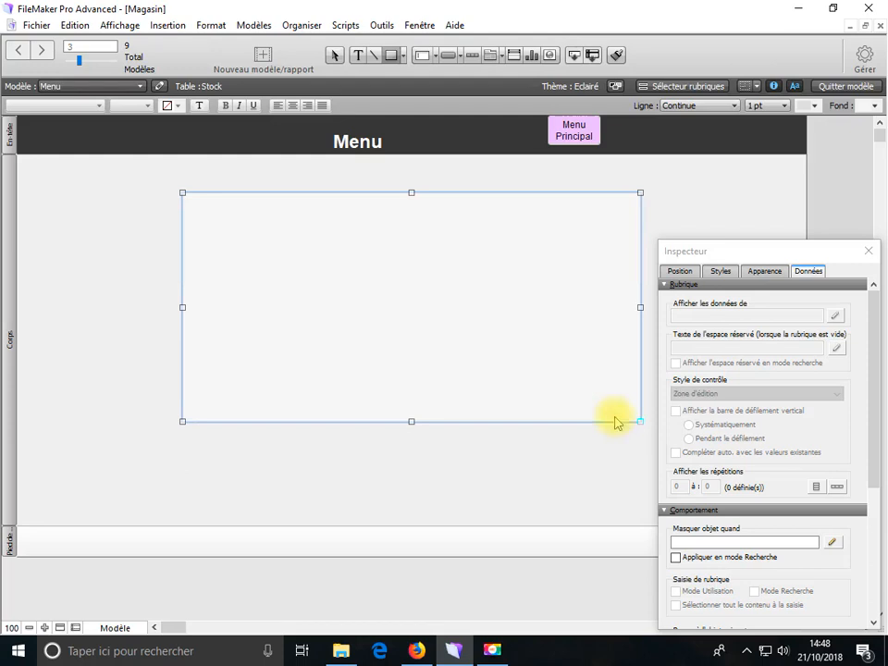
right_click(542, 335)
mouse_move(574, 439)
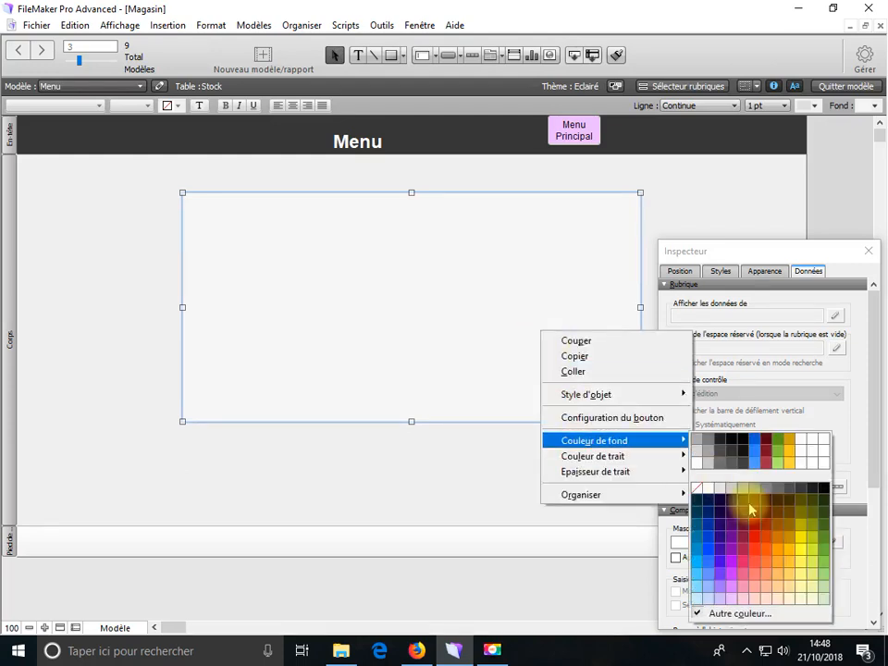
click(821, 601)
Send the green rectangle to the back (Arrière-plan), behind the three navigation buttons
right_click(463, 332)
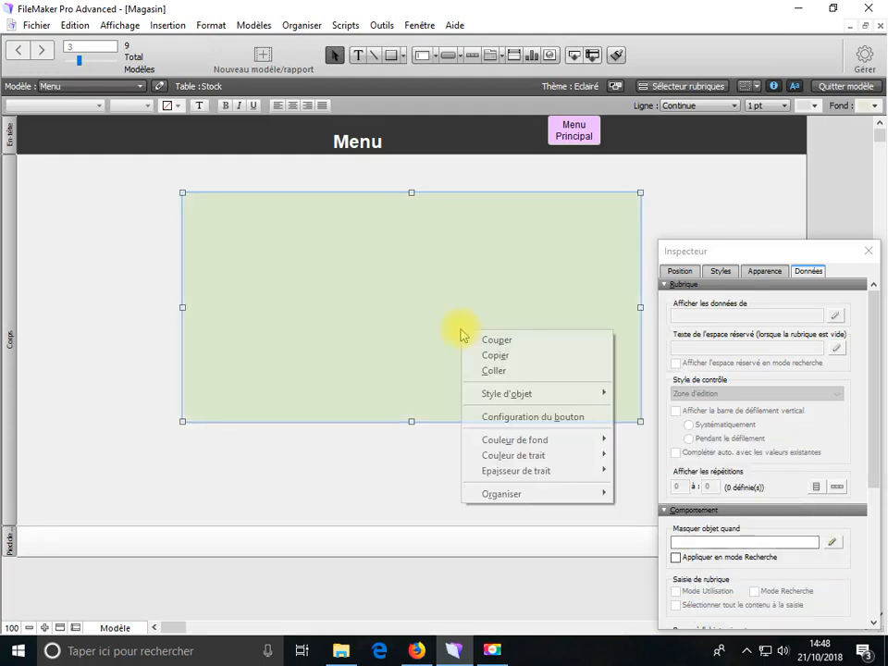
mouse_move(488, 495)
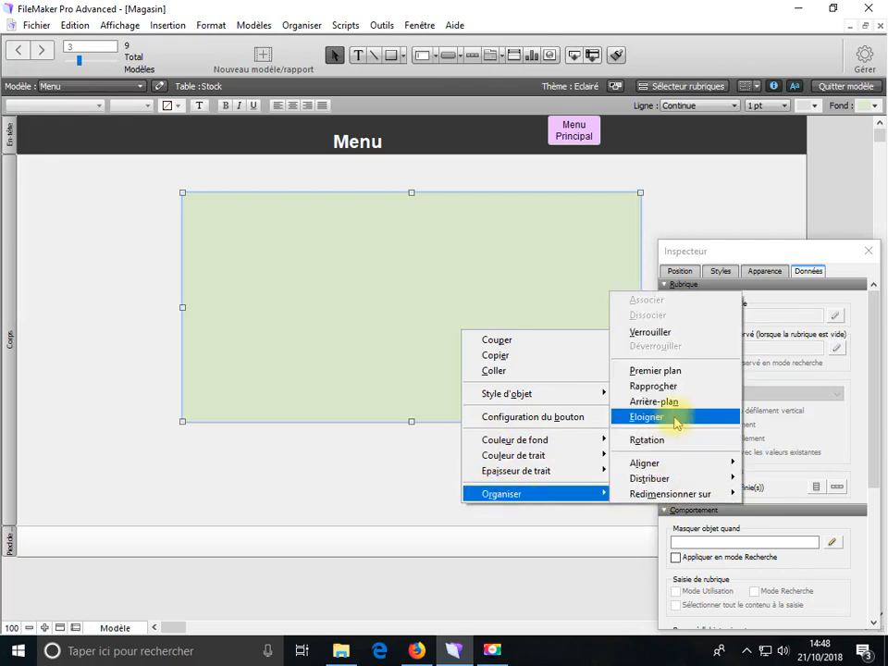
click(652, 401)
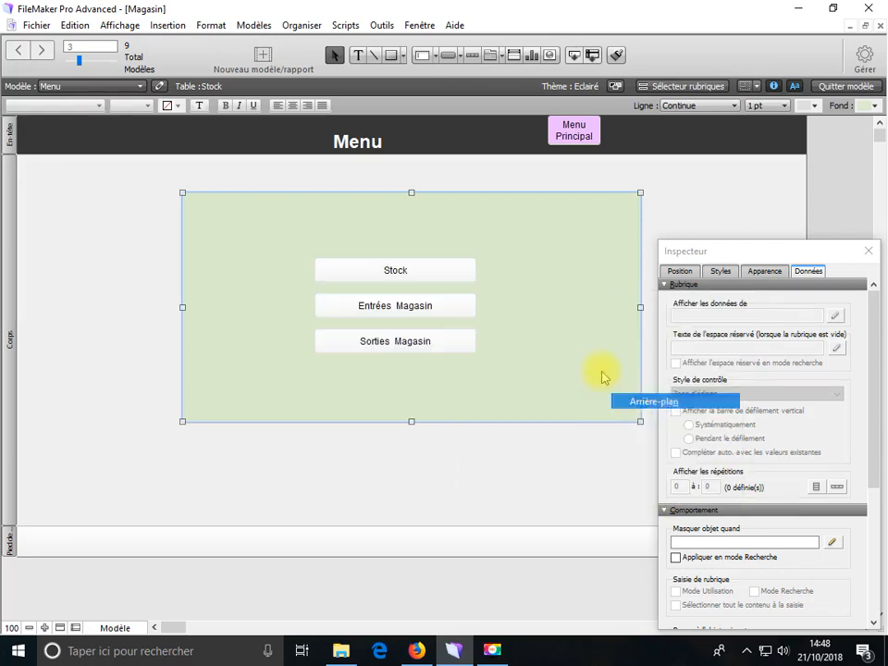
Give the Stock, Entrées Magasin and Sorties Magasin buttons a light orange background fill
click(404, 348)
shift+click(400, 311)
shift+click(396, 278)
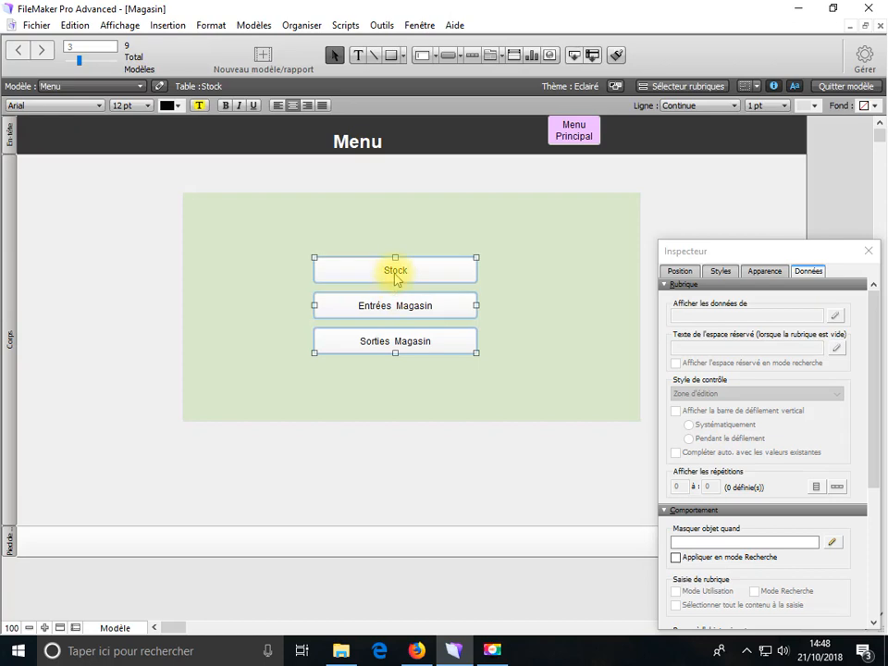
right_click(396, 278)
mouse_move(476, 422)
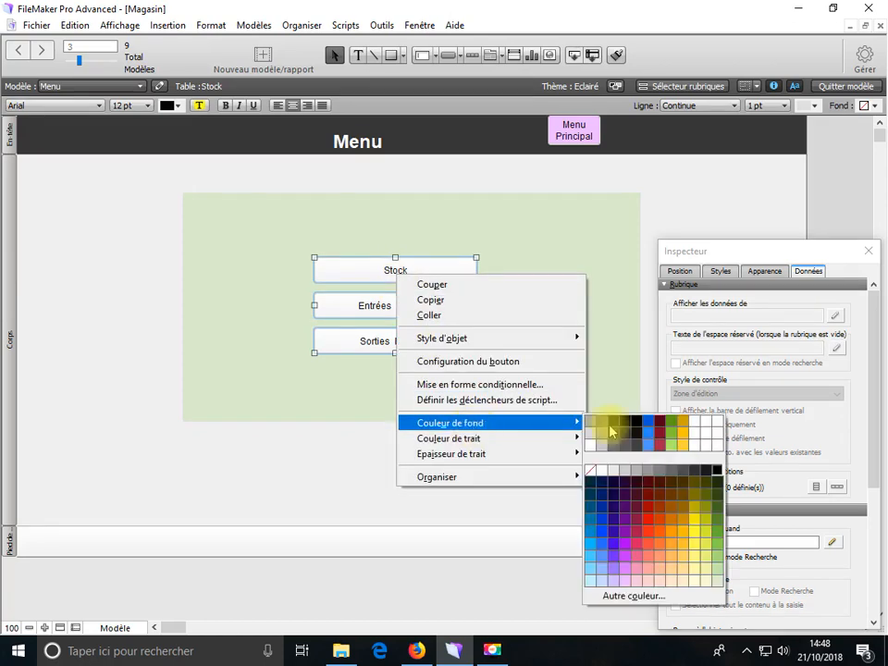
click(660, 557)
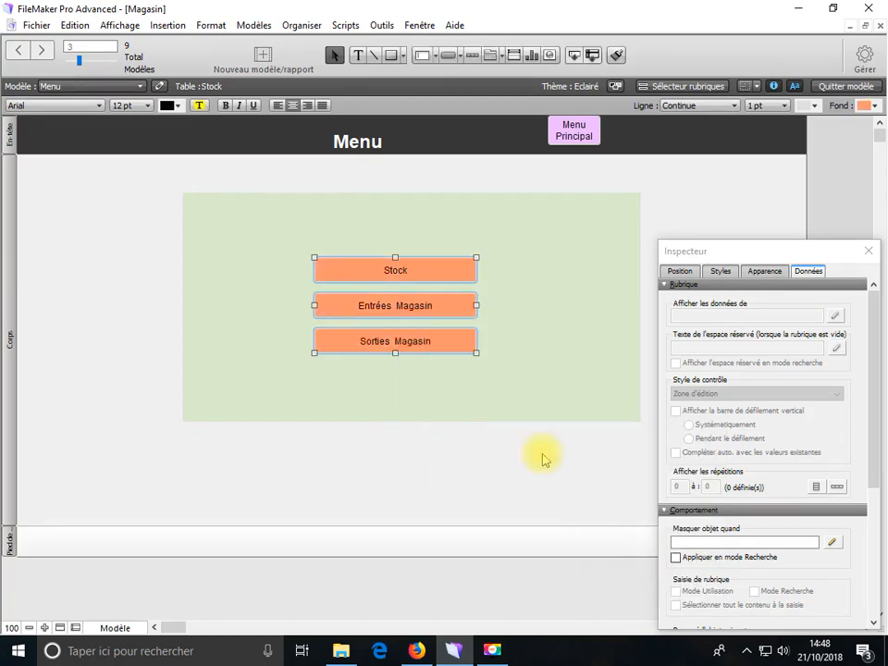
Set the text size of the Stock, Entrées Magasin and Sorties Magasin buttons to 18 pt, and save the layout while switching to Utilisation mode
click(211, 25)
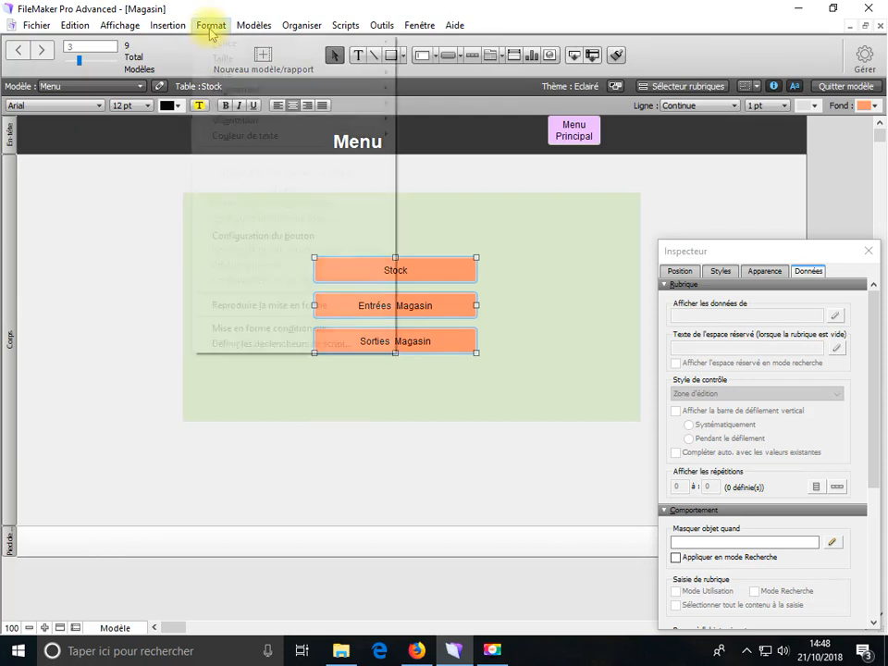
mouse_move(219, 59)
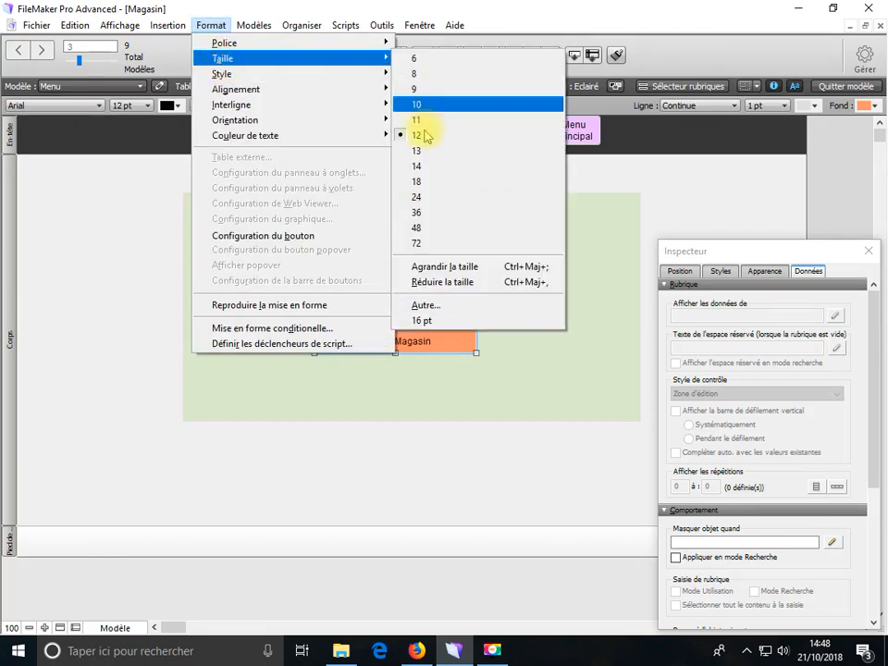
click(415, 181)
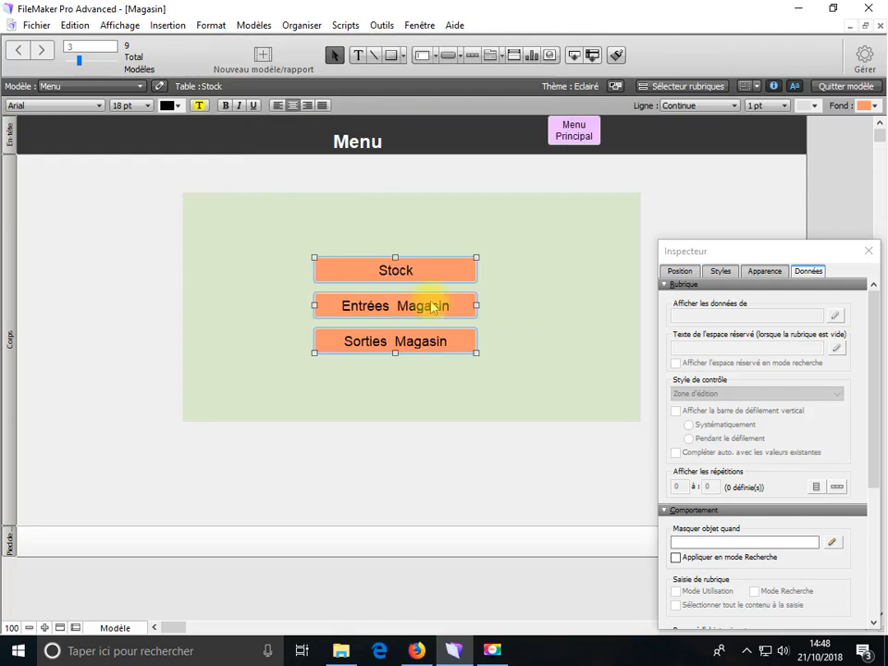
click(118, 628)
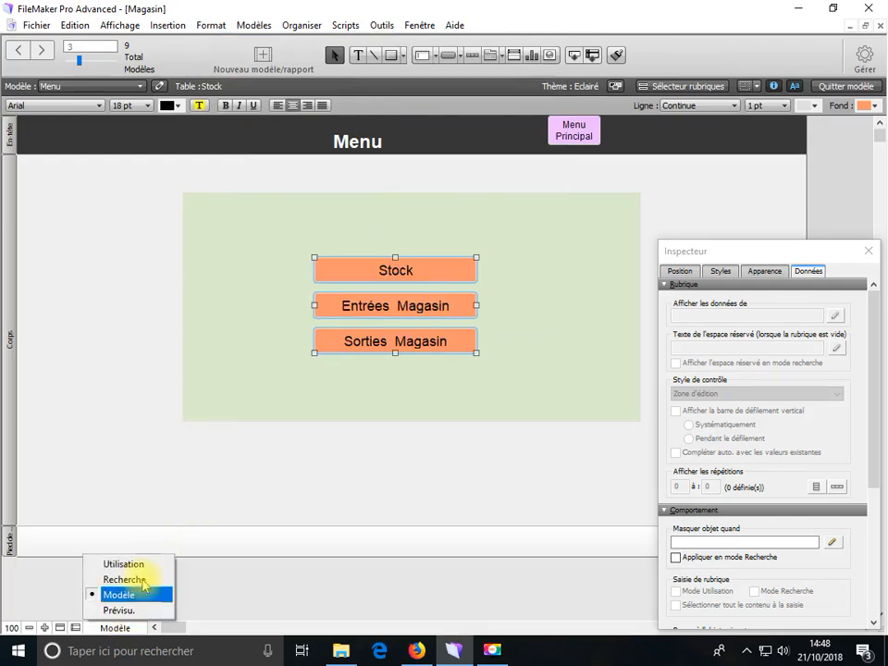
click(125, 563)
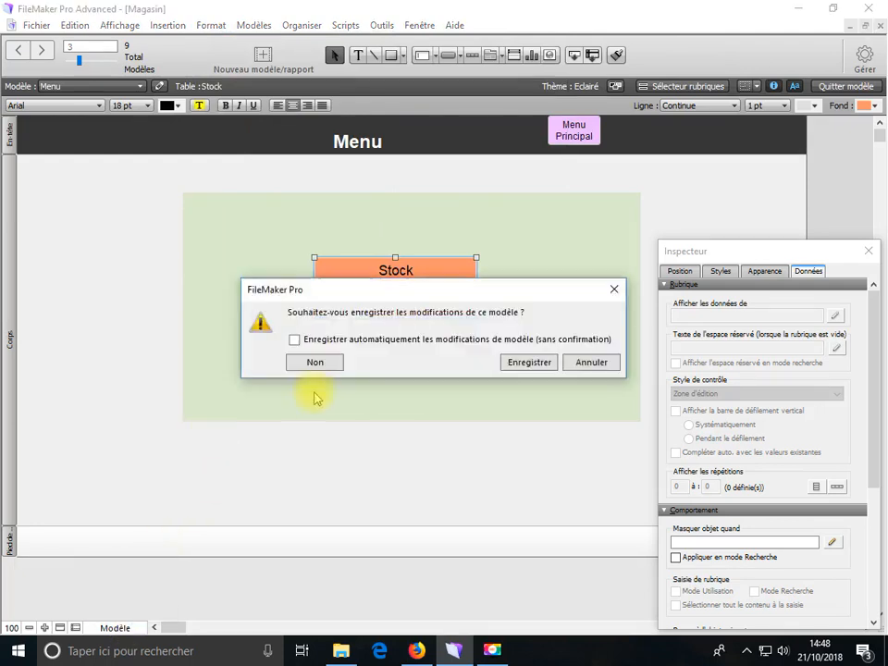
click(523, 362)
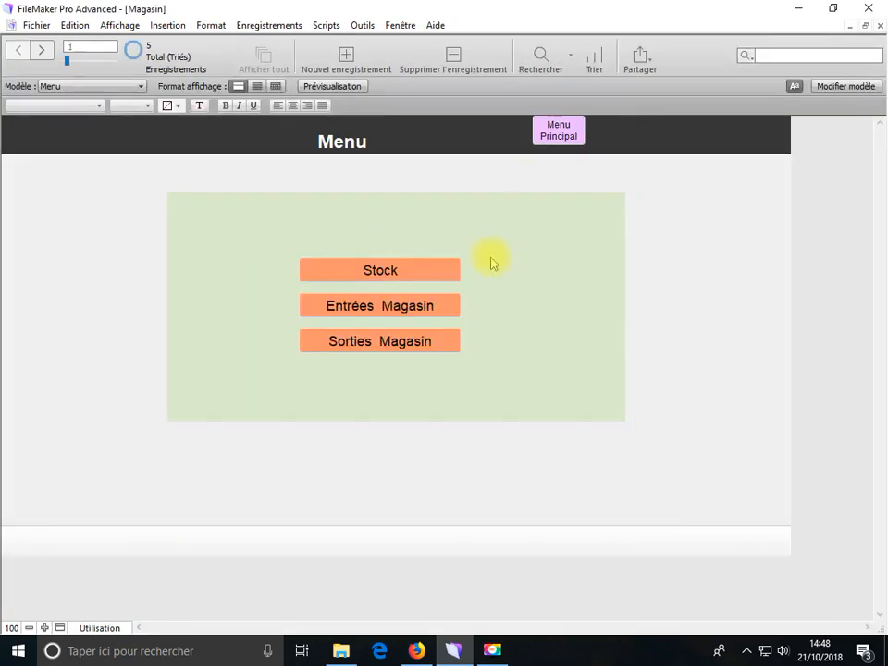
Test the Menu Principal button, and check the main menu's Bus link by opening it and returning to the main menu
click(559, 131)
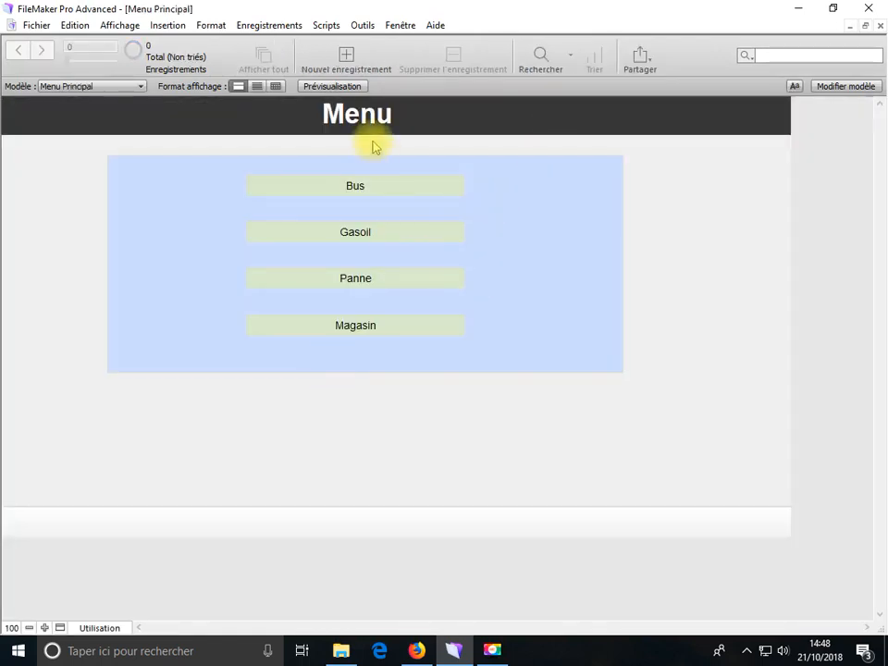
click(350, 193)
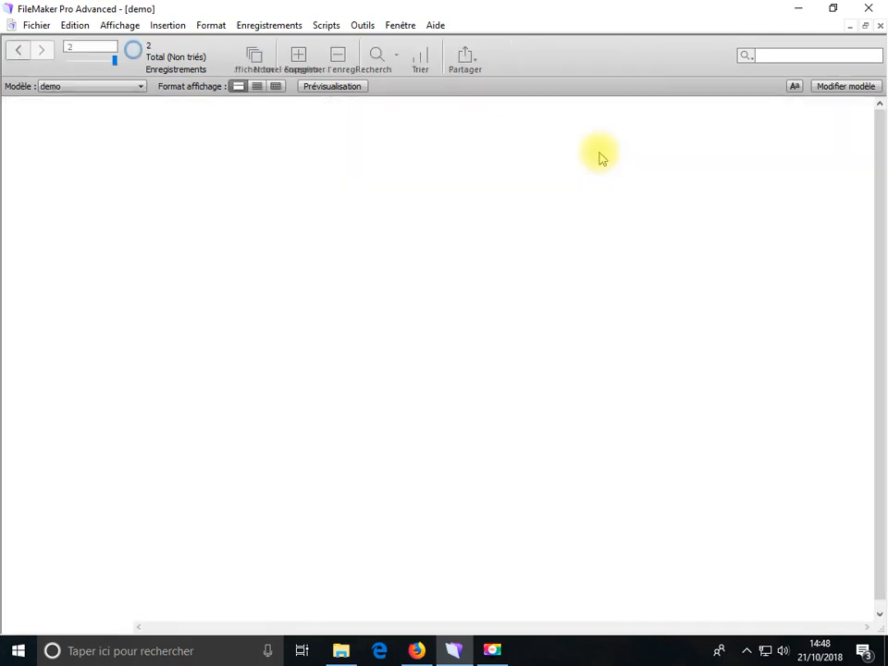
click(637, 113)
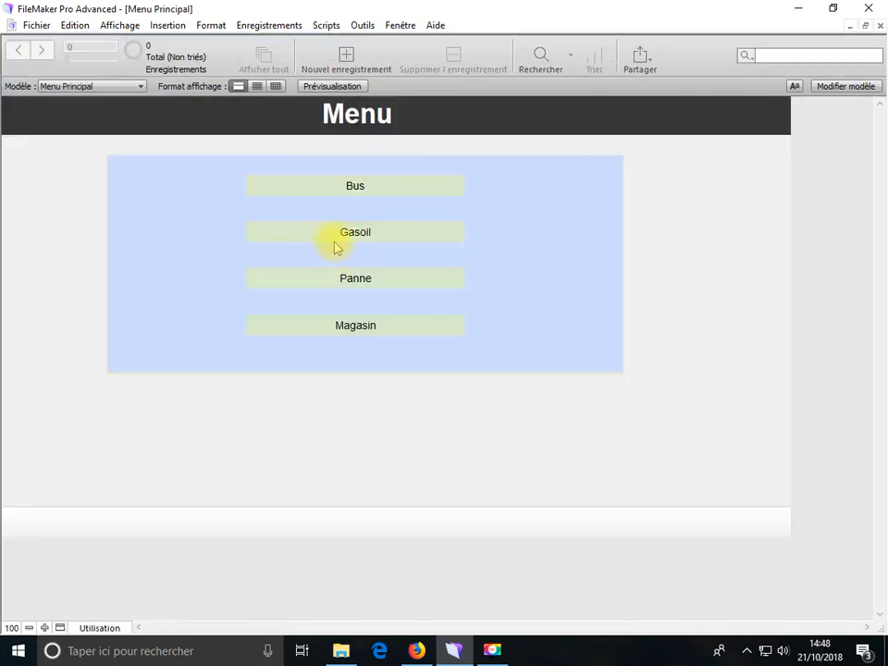
Test the main menu's Gasoil button, cancelling the login for the Magasin_a file, and return to the main menu
click(335, 244)
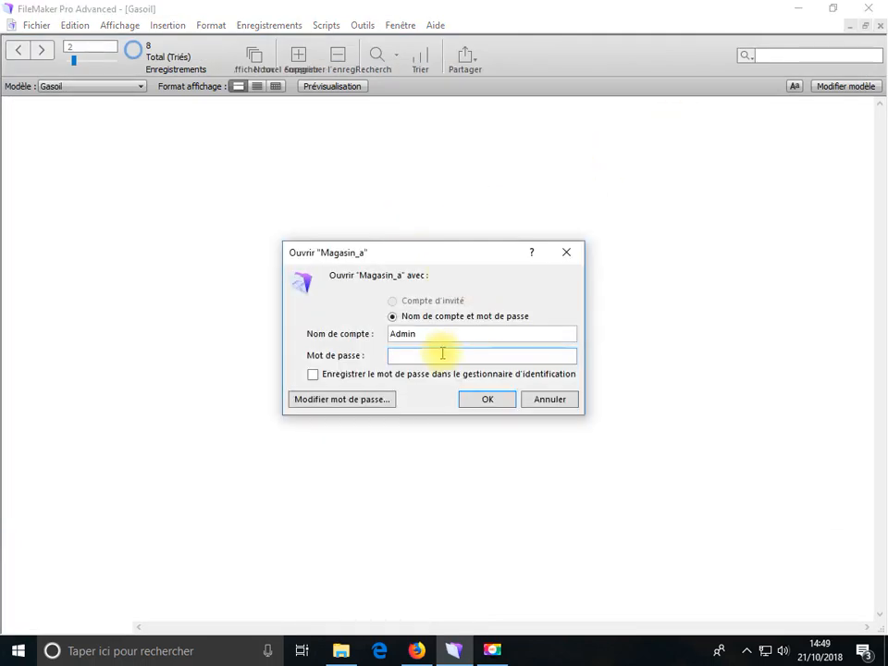
click(548, 407)
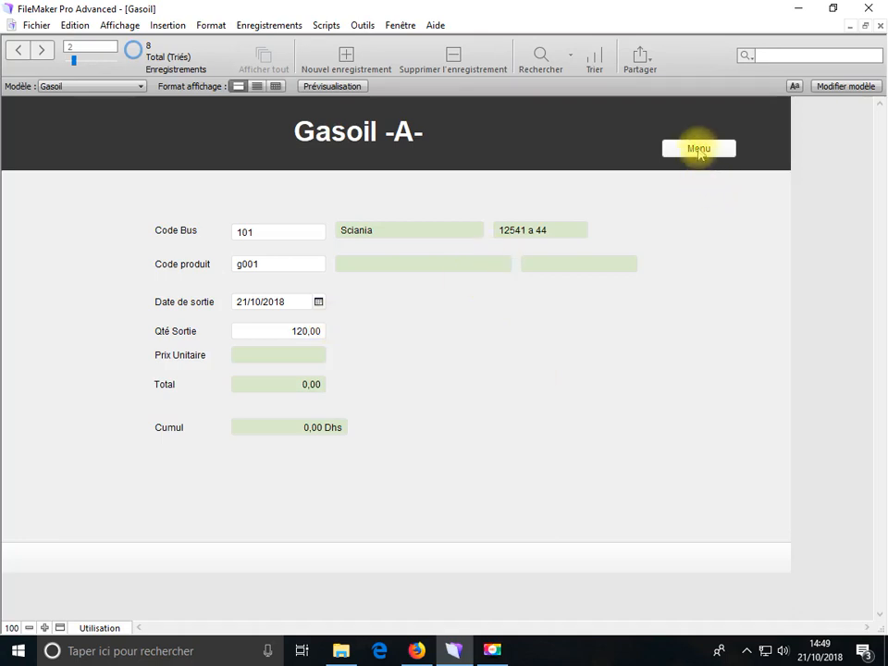
click(700, 150)
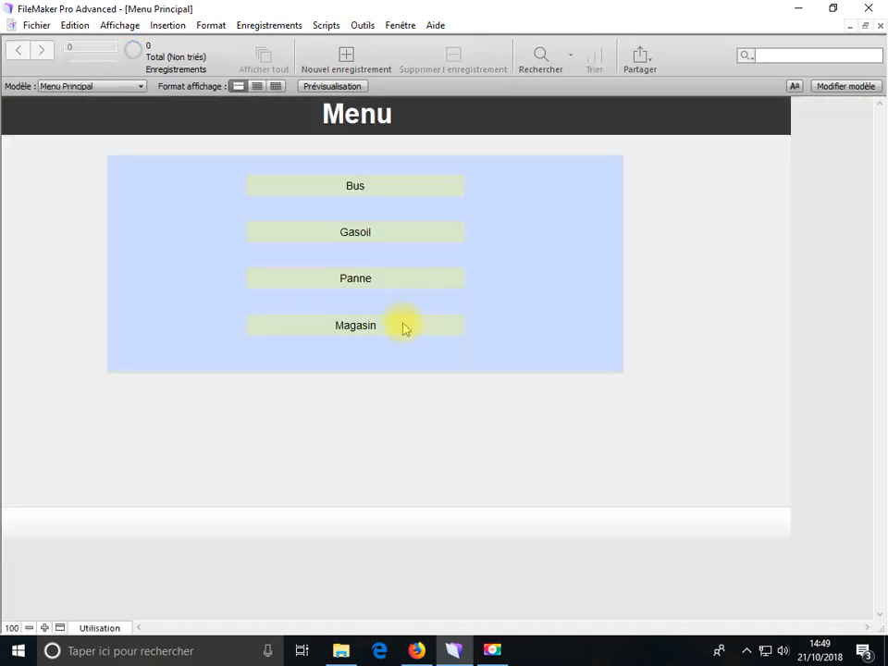
Test the main menu's Panne button, cancelling the Employé_A login, and return to the main menu to open Magasin
click(365, 285)
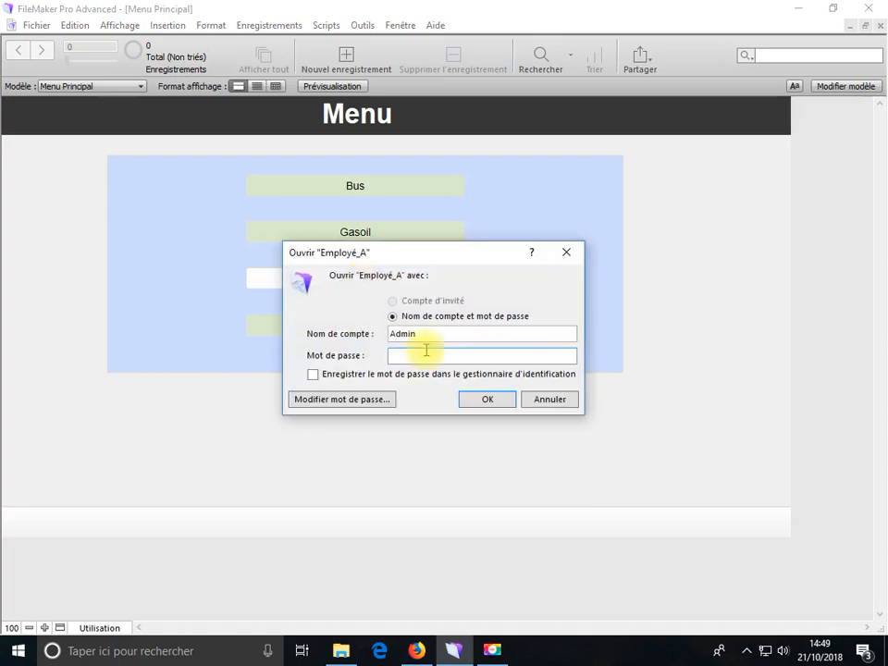
click(552, 401)
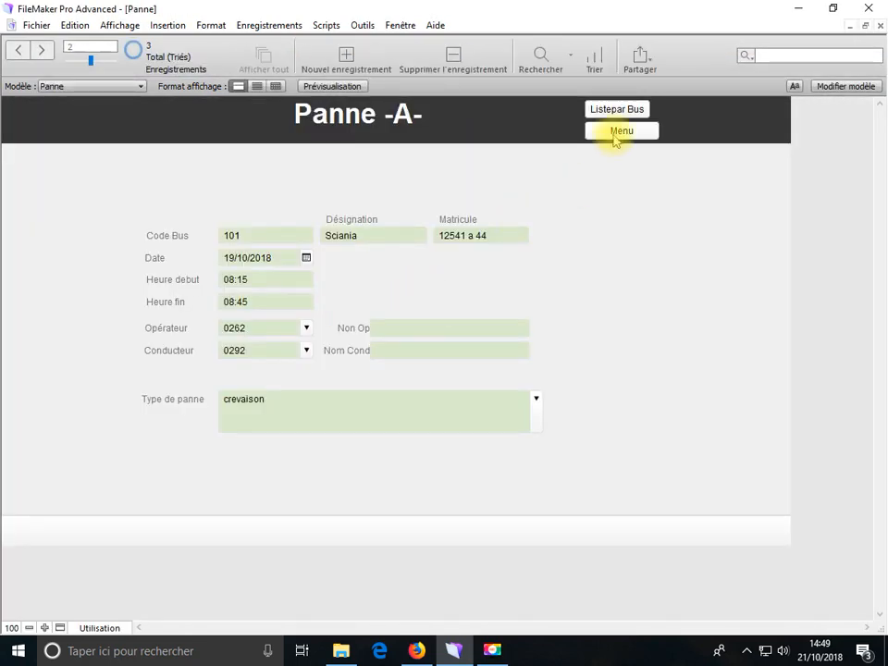
click(618, 132)
click(349, 326)
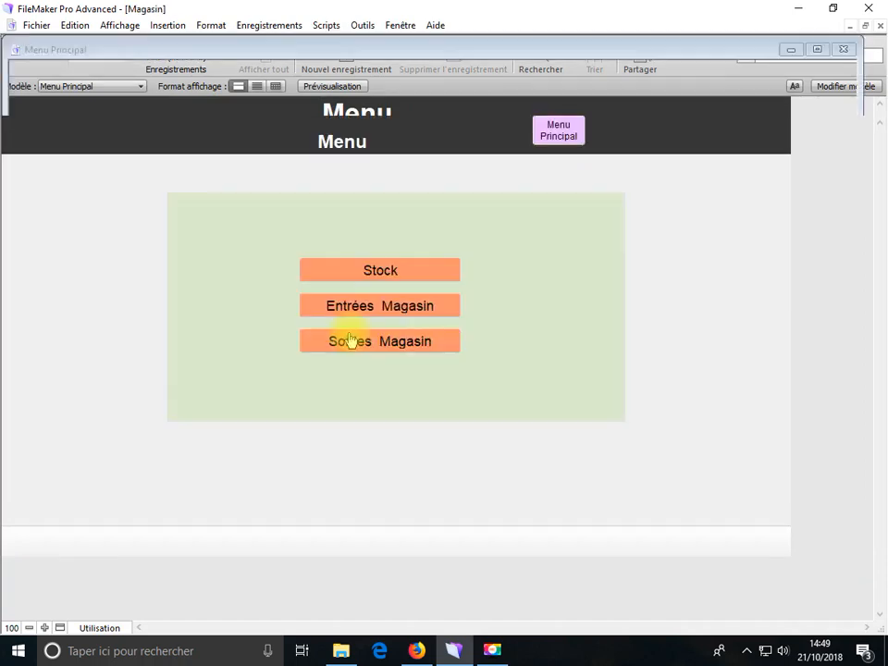